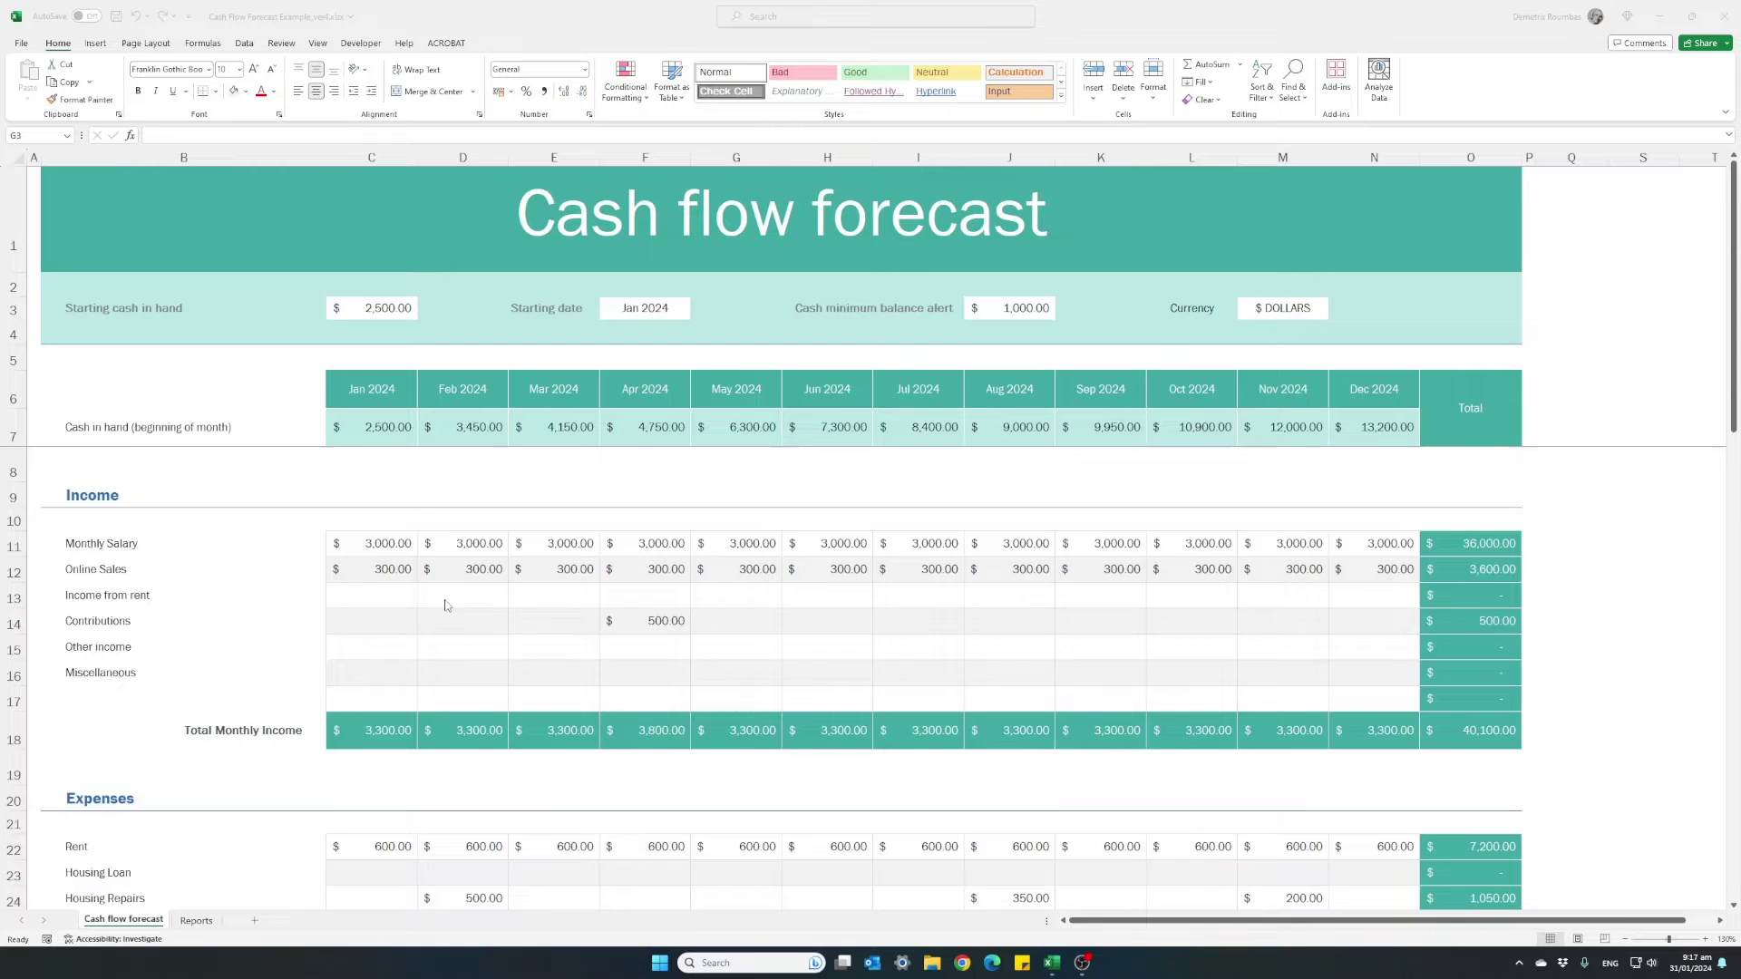
# Preview the Reports sheet twice, returning each time to the Cash flow forecast sheet.
pyautogui.scroll(-7, 445, 605)
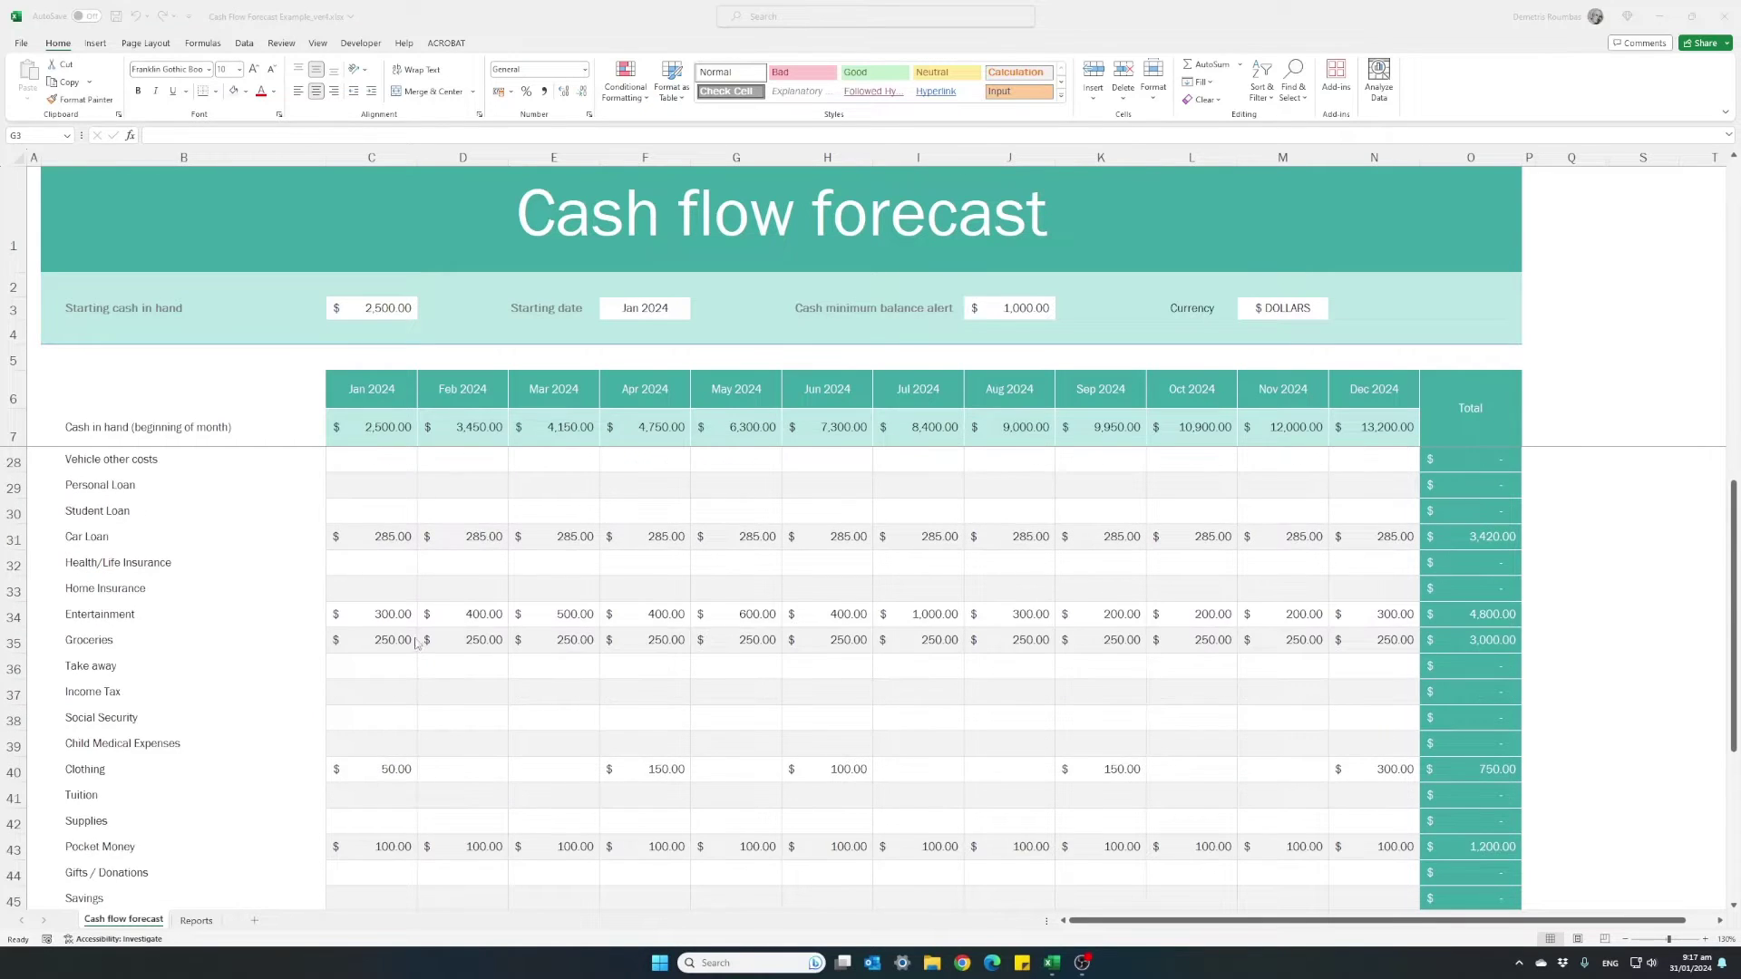
pyautogui.scroll(-1, 416, 644)
pyautogui.click(227, 920)
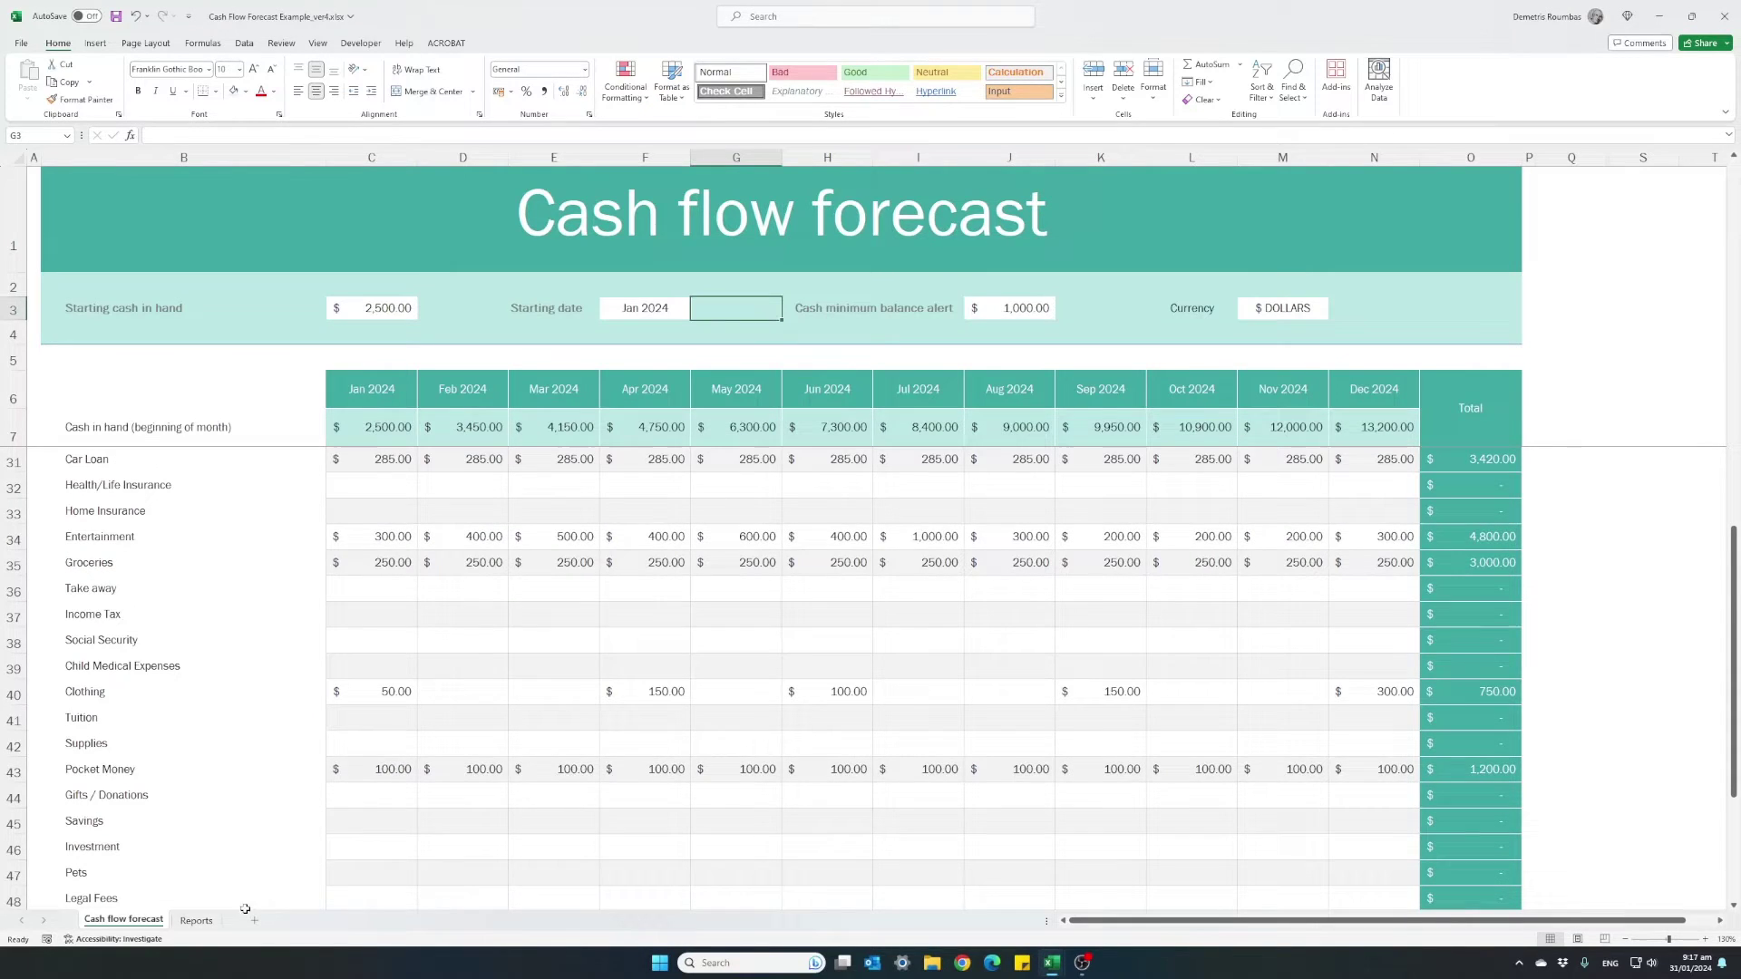
pyautogui.click(196, 920)
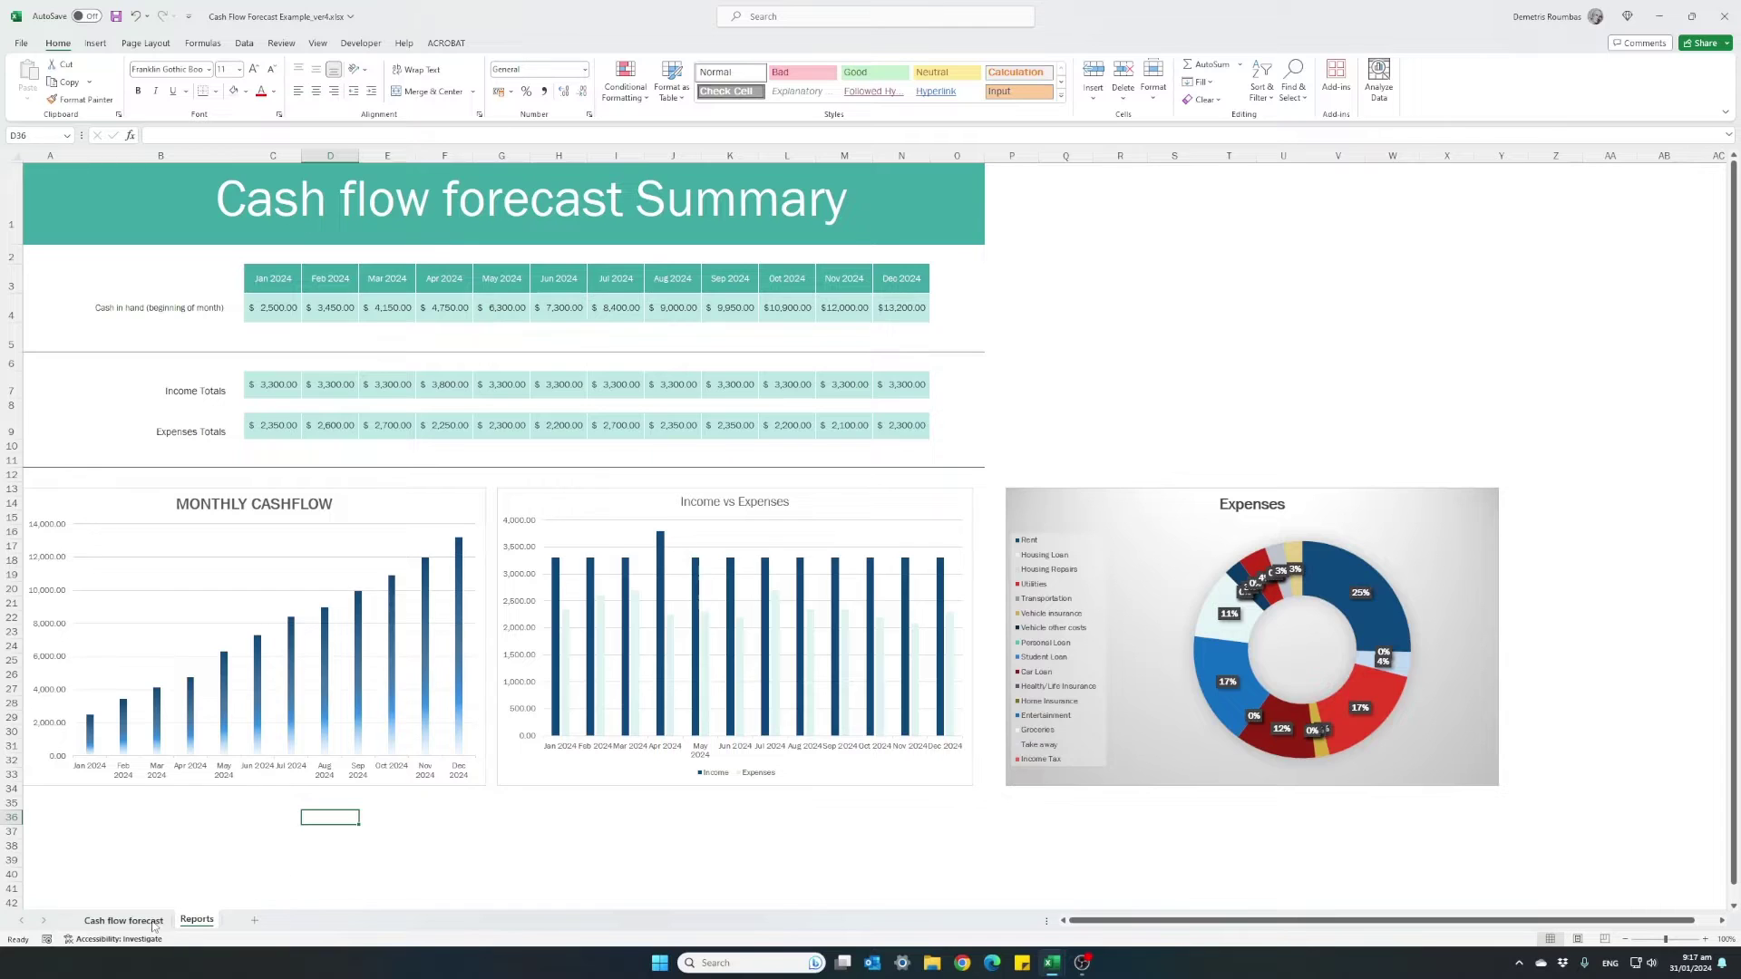
pyautogui.click(153, 923)
pyautogui.scroll(8, 400, 744)
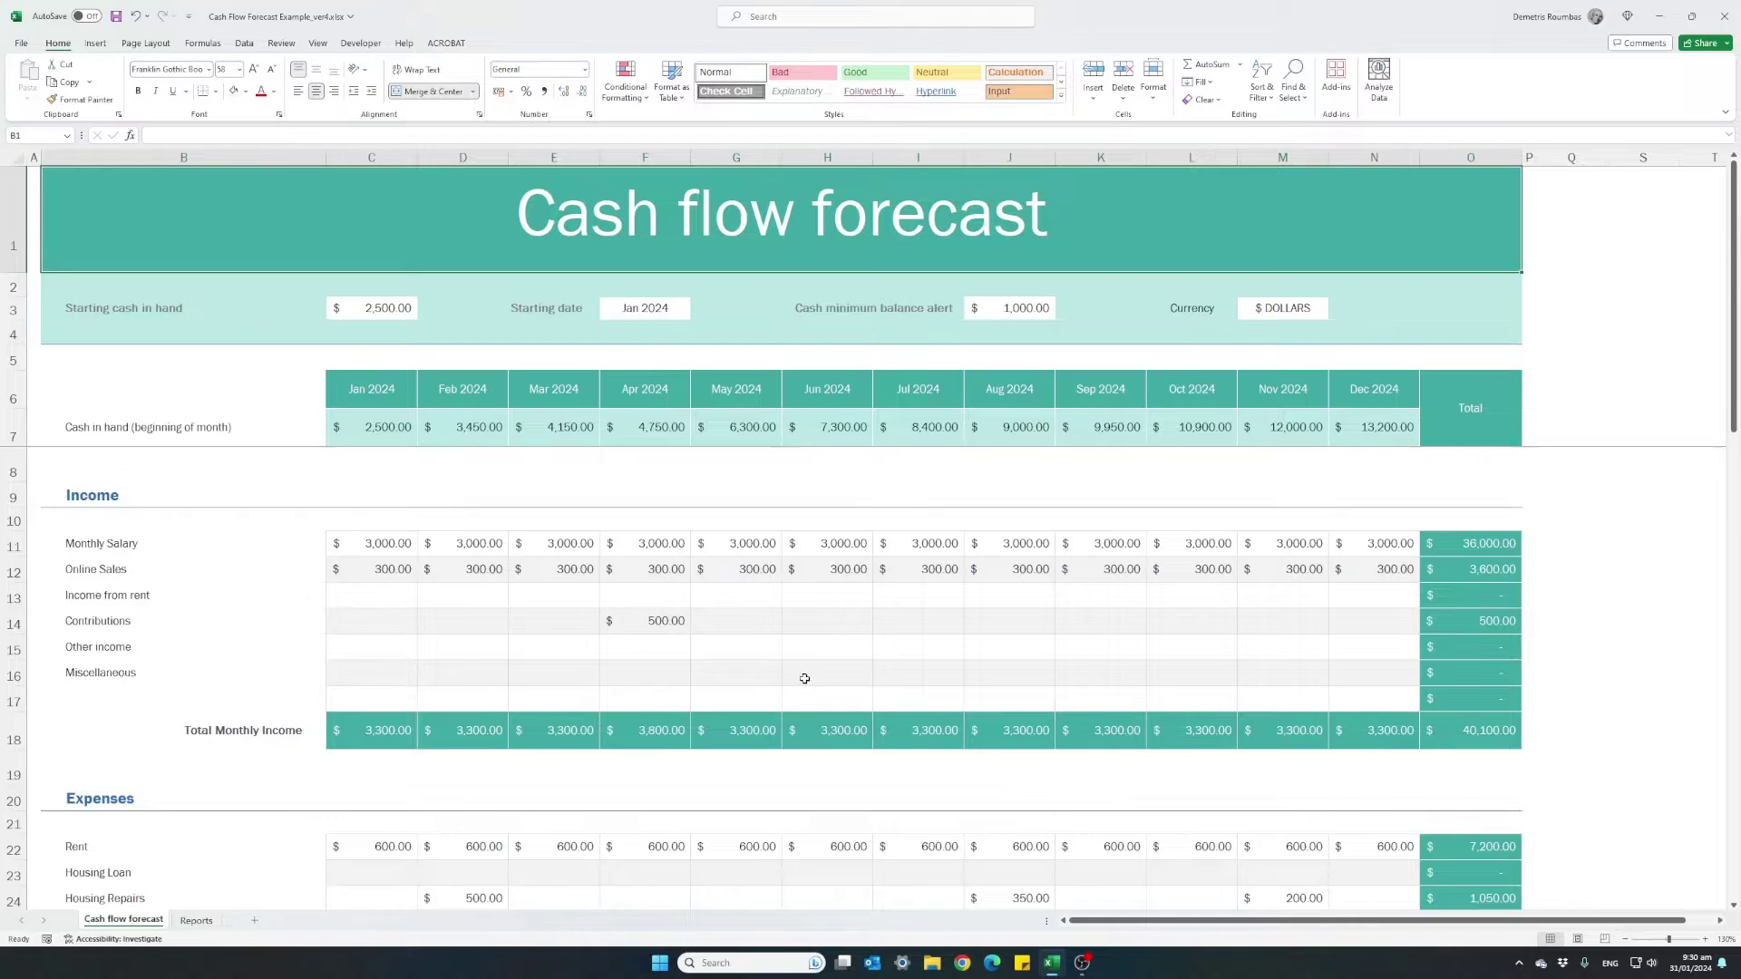
pyautogui.scroll(-7, 804, 678)
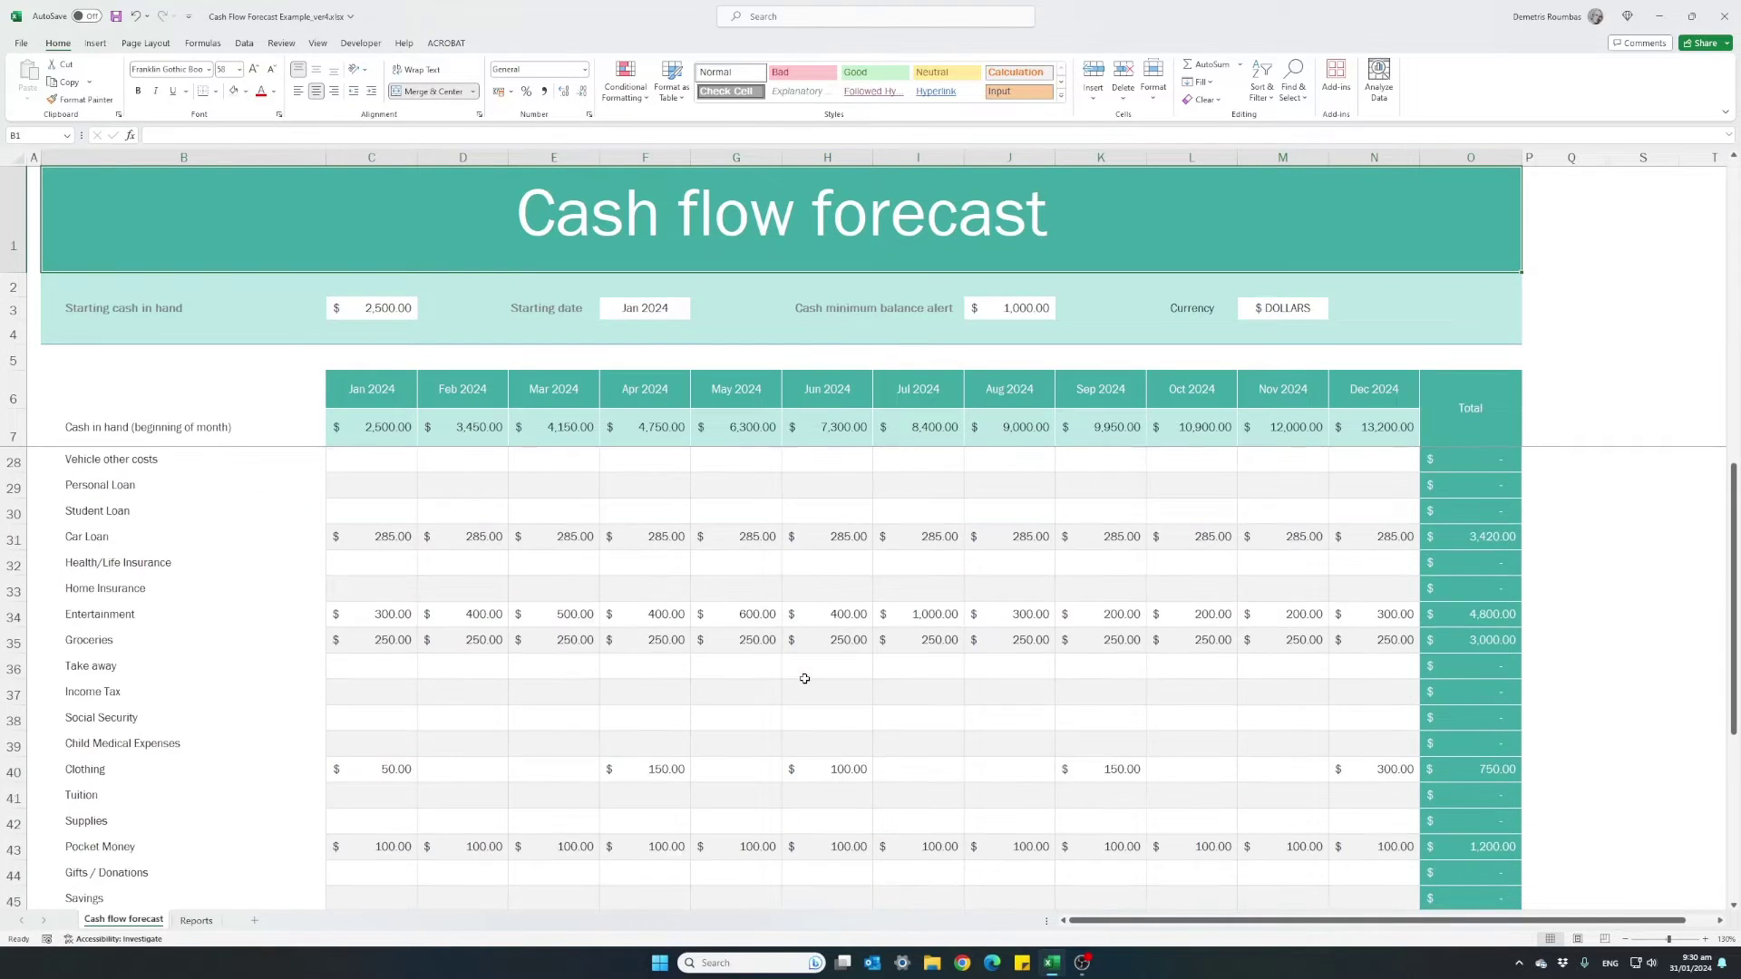
pyautogui.click(196, 920)
pyautogui.click(132, 921)
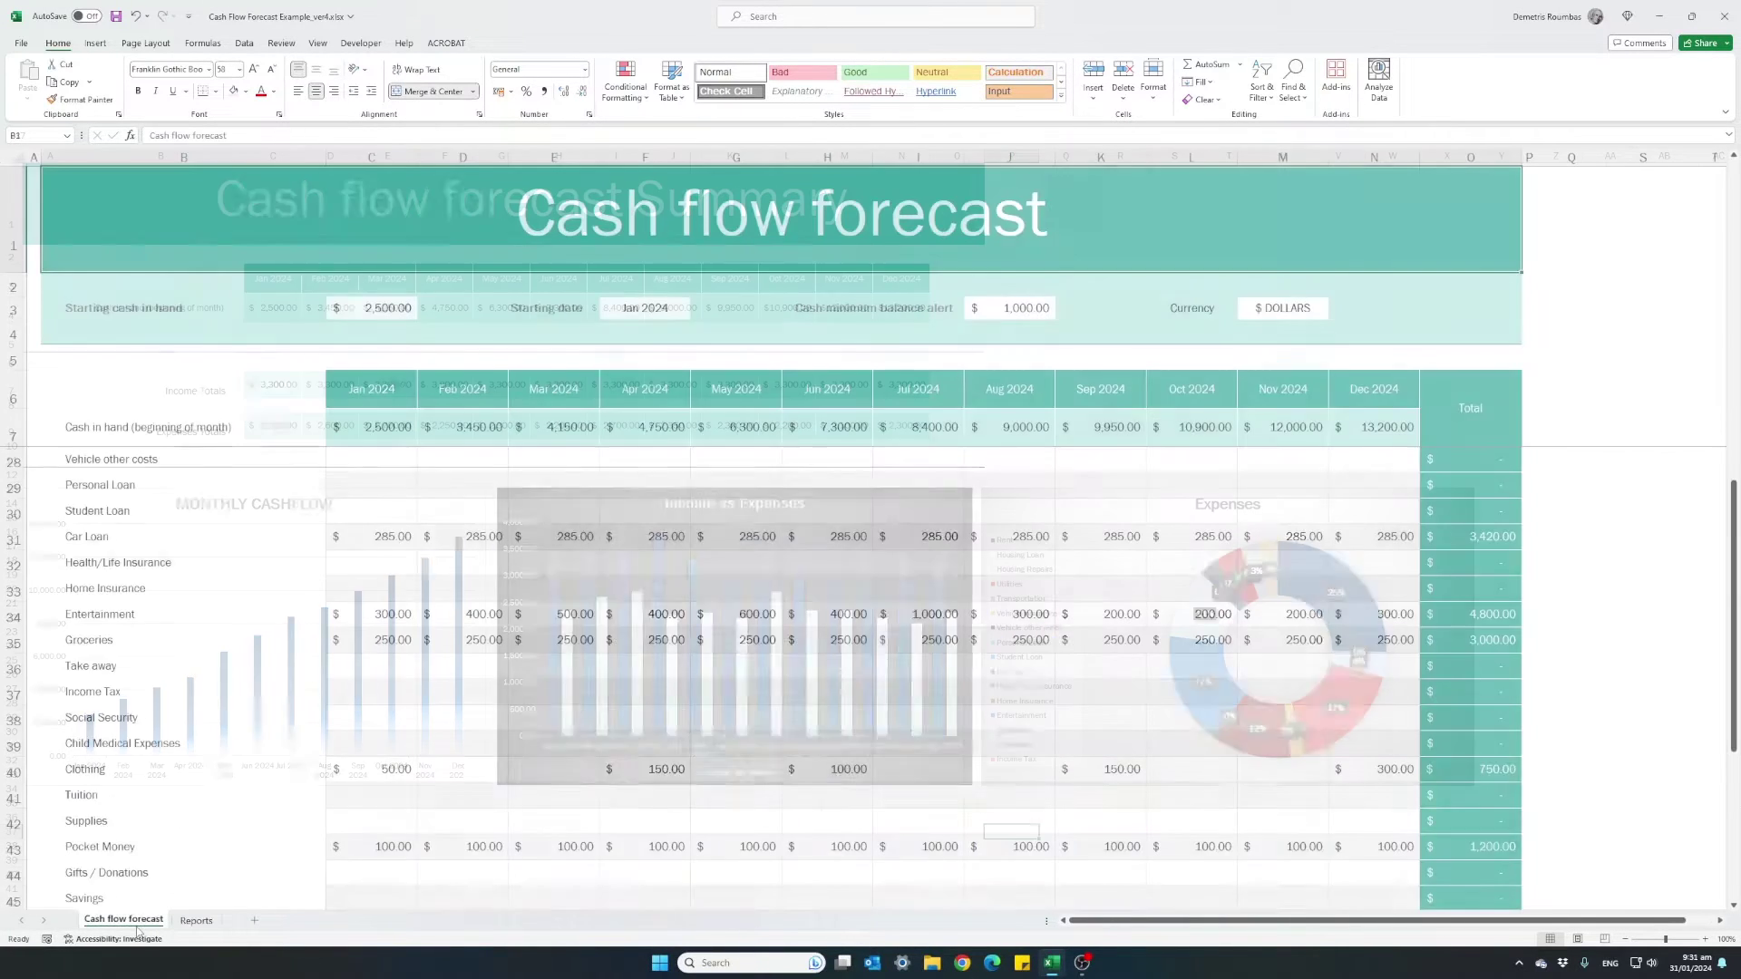
pyautogui.scroll(7, 444, 775)
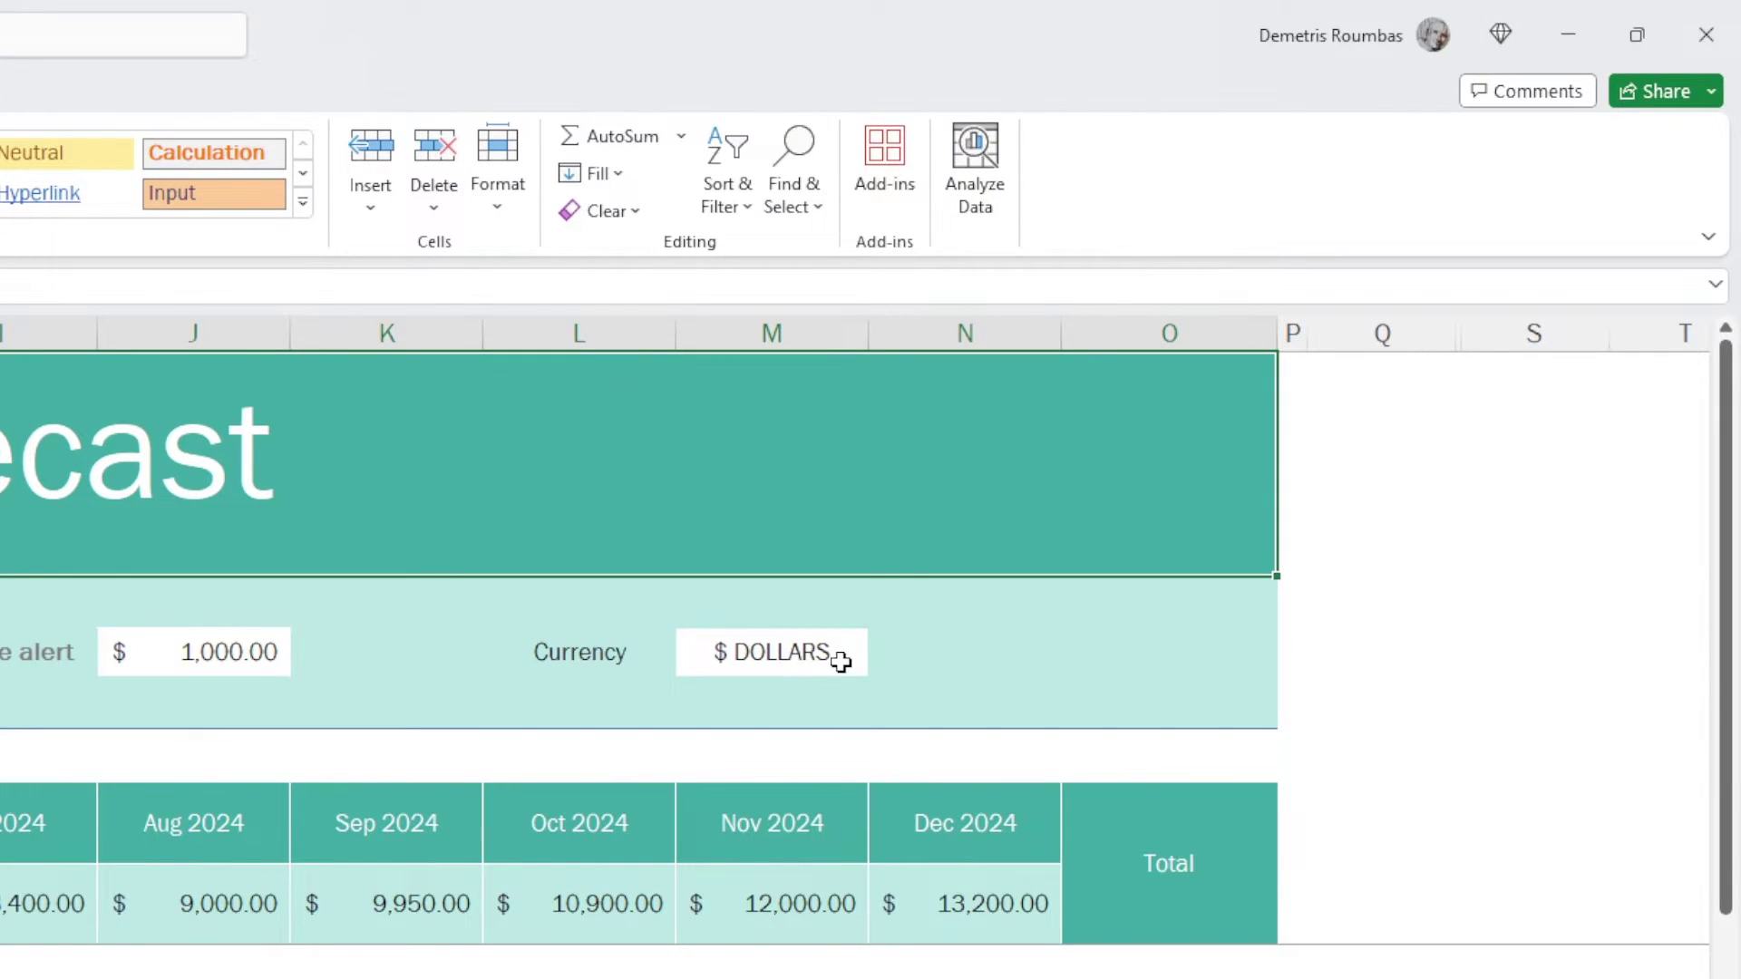
# Try the currency as € EURO, then set it back to $ DOLLARS.
pyautogui.click(842, 661)
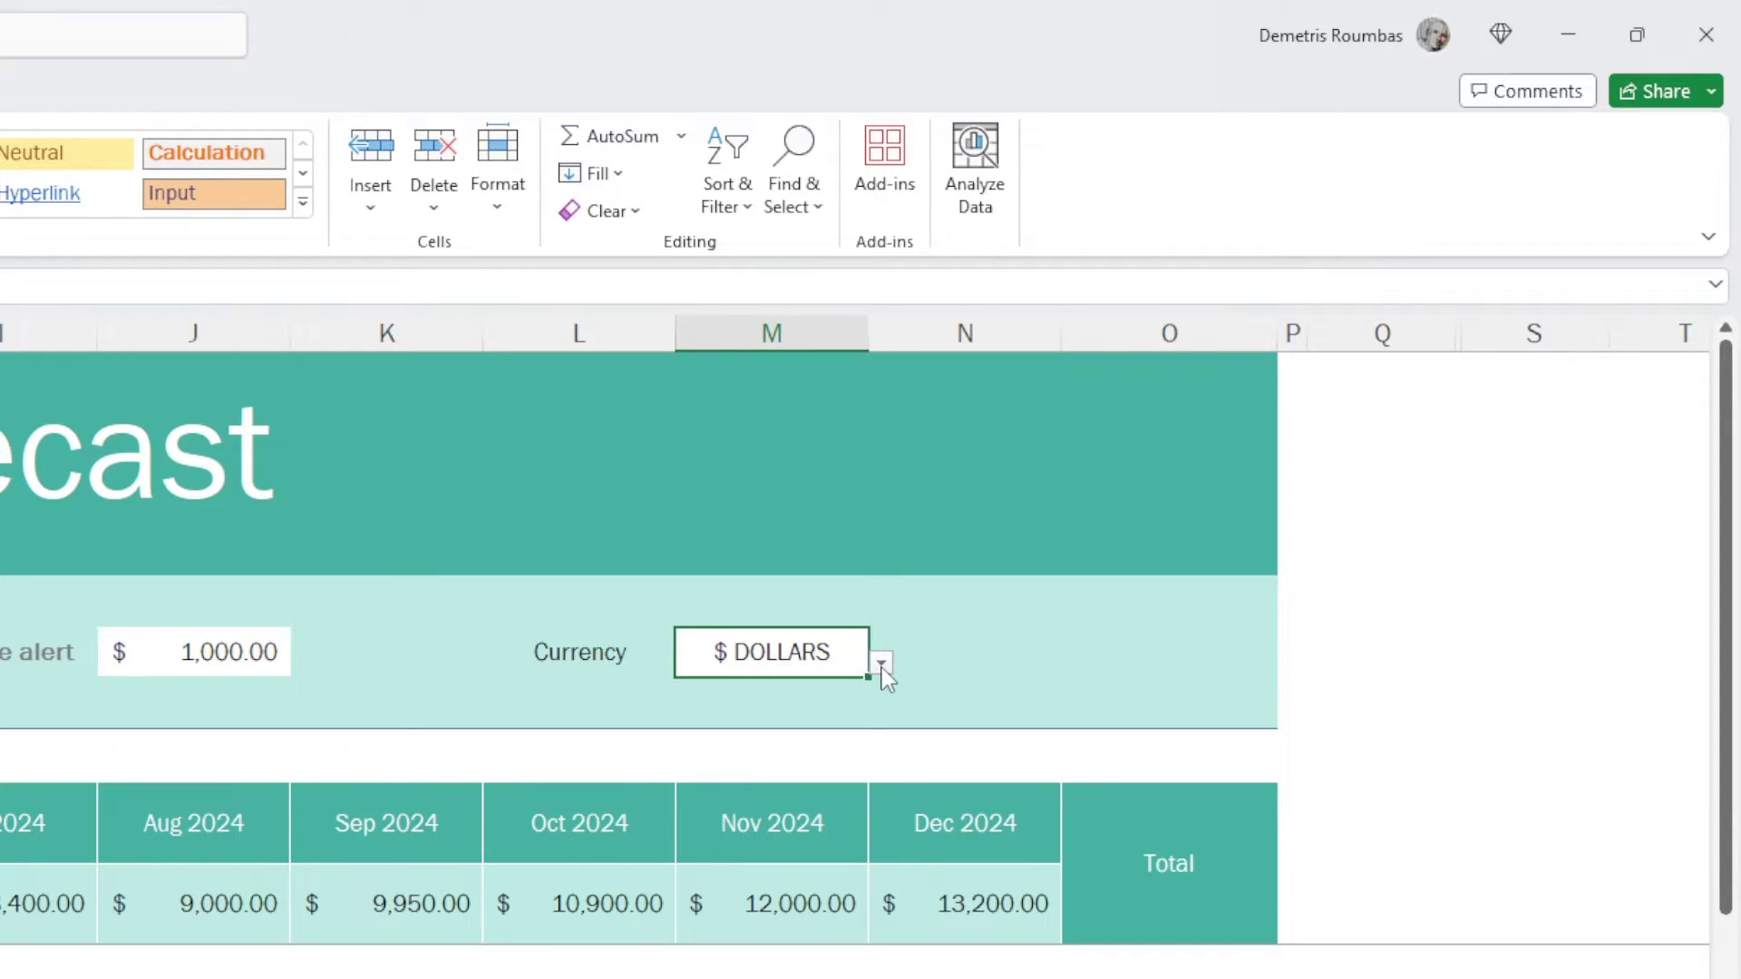
pyautogui.click(882, 664)
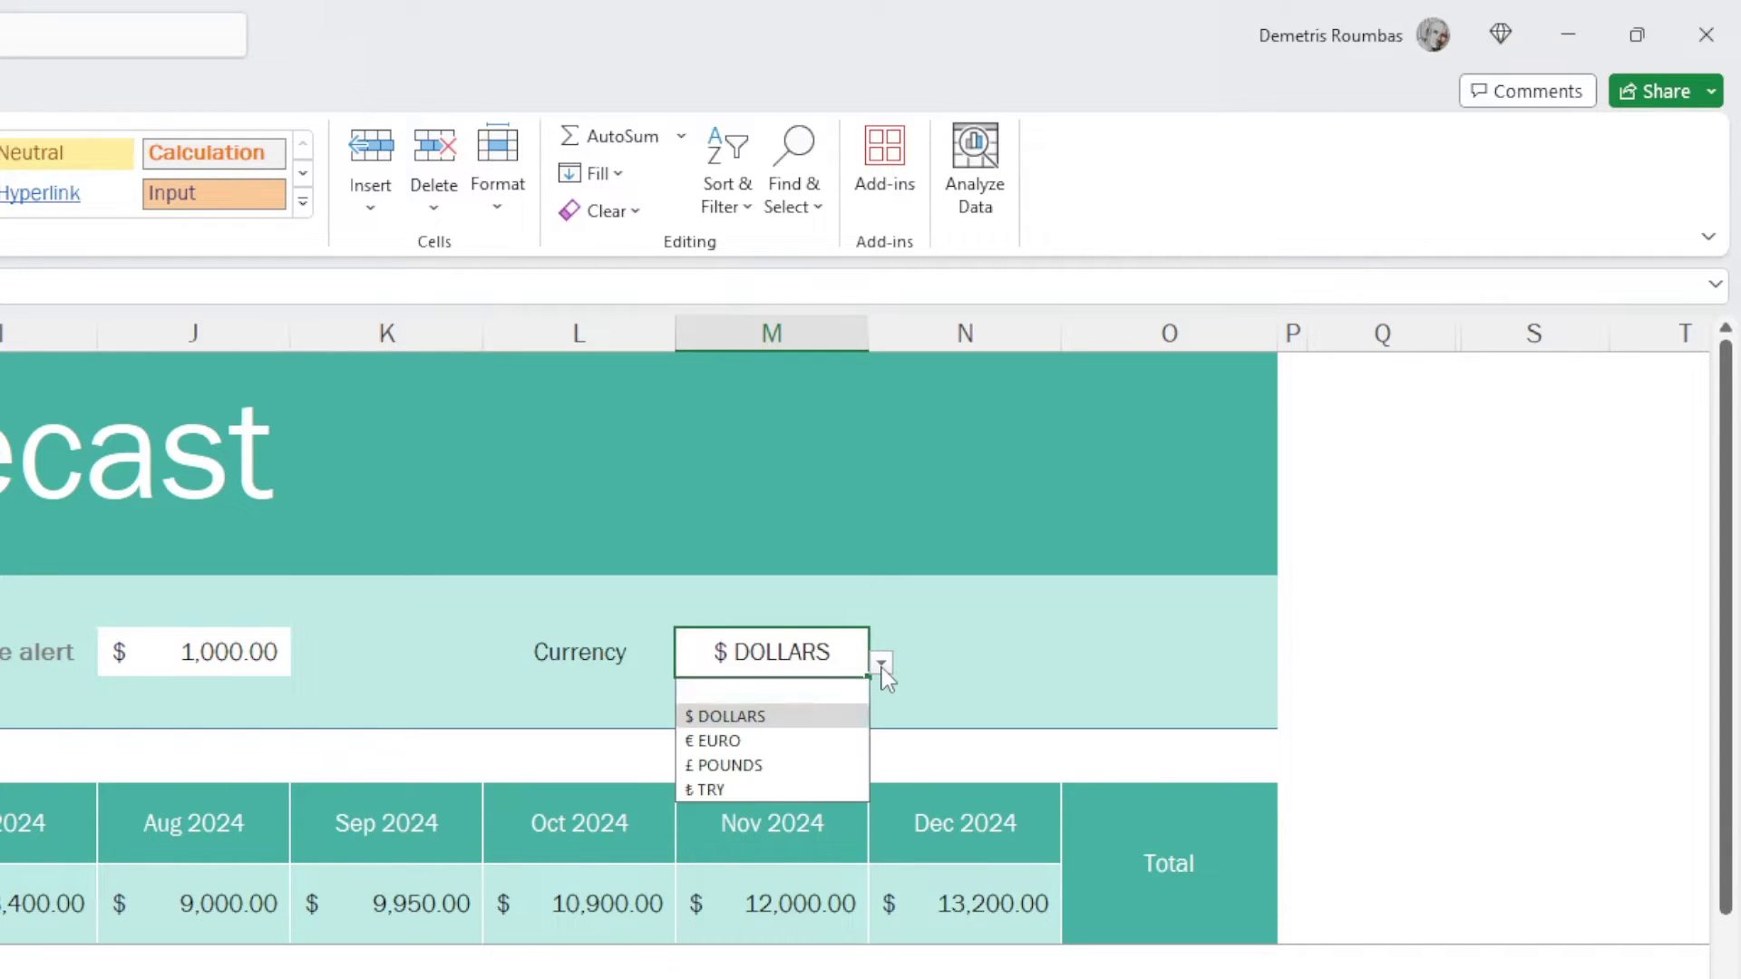
pyautogui.click(805, 736)
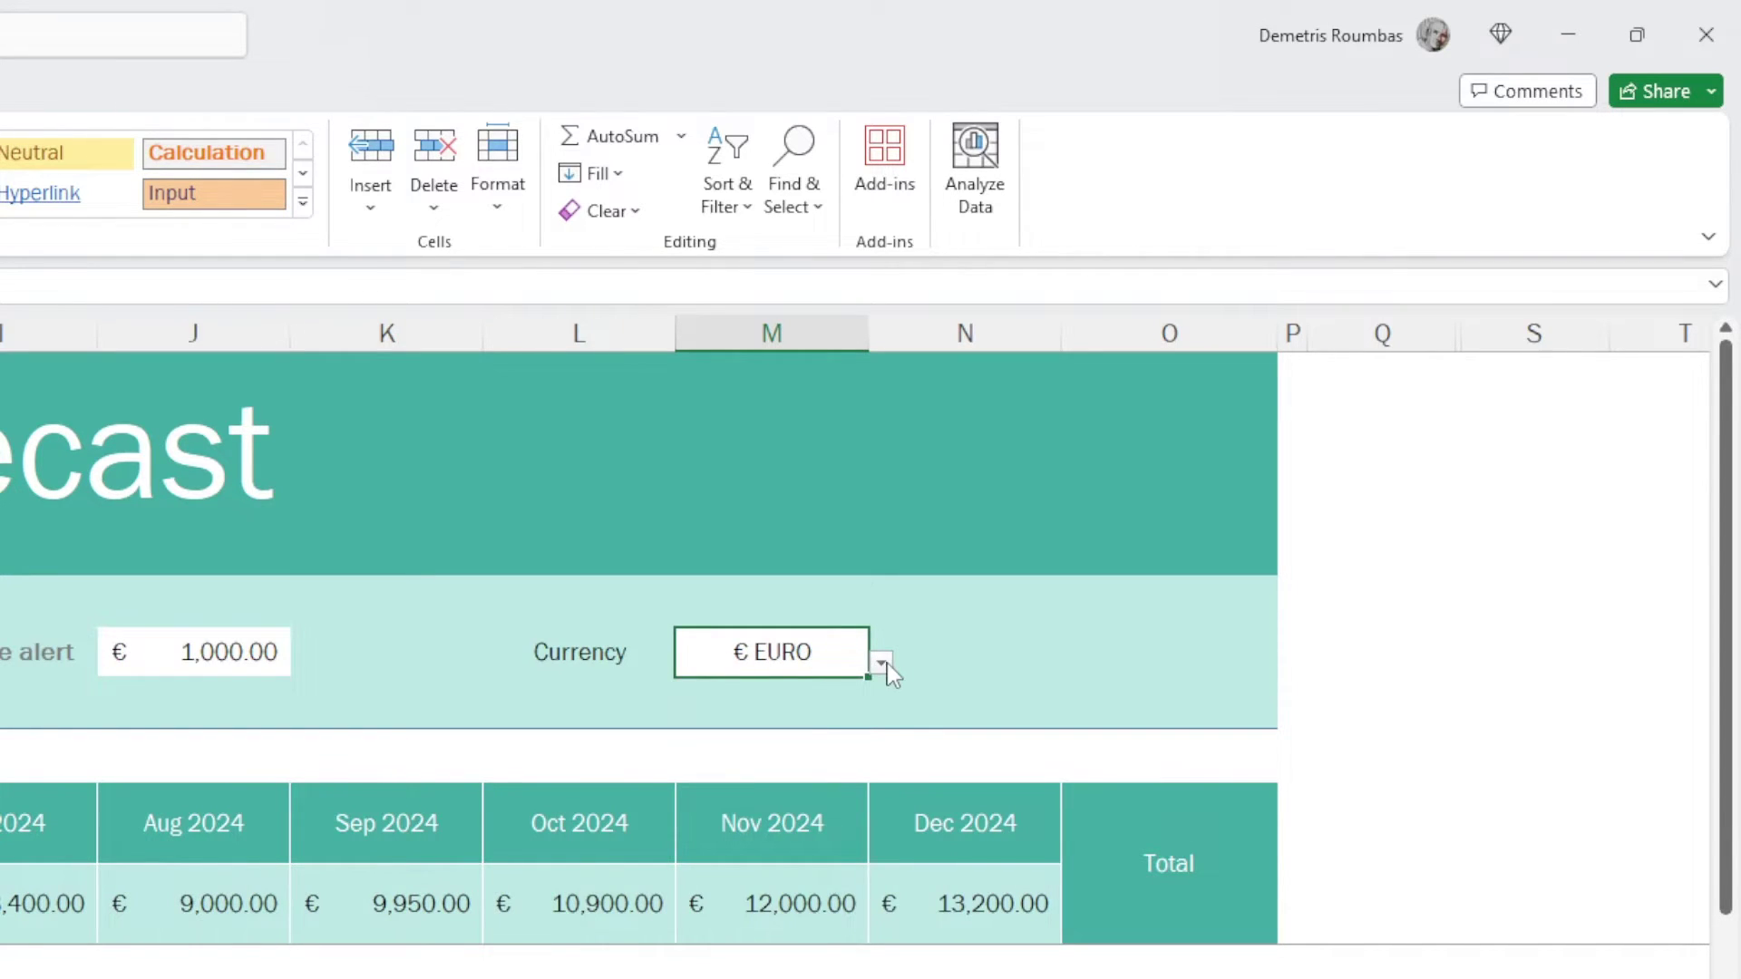
pyautogui.click(883, 666)
pyautogui.click(796, 715)
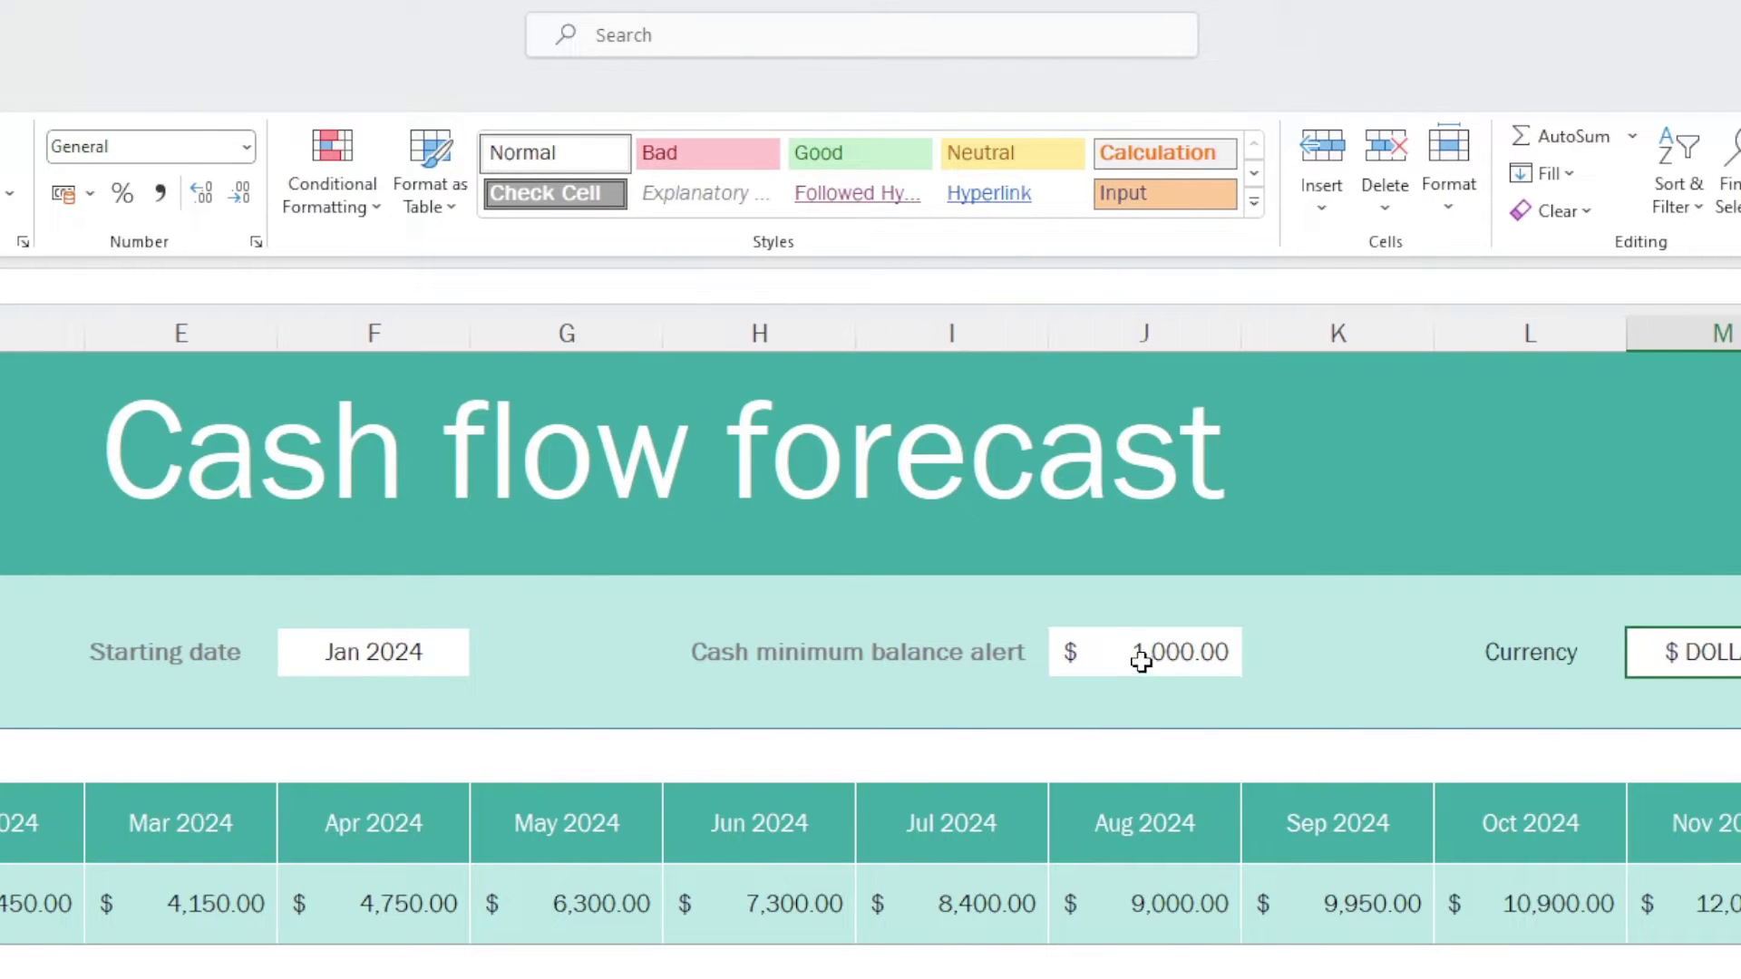
# Test the cash minimum balance alert at 5,000, then restore it to 1,000.
pyautogui.click(1122, 651)
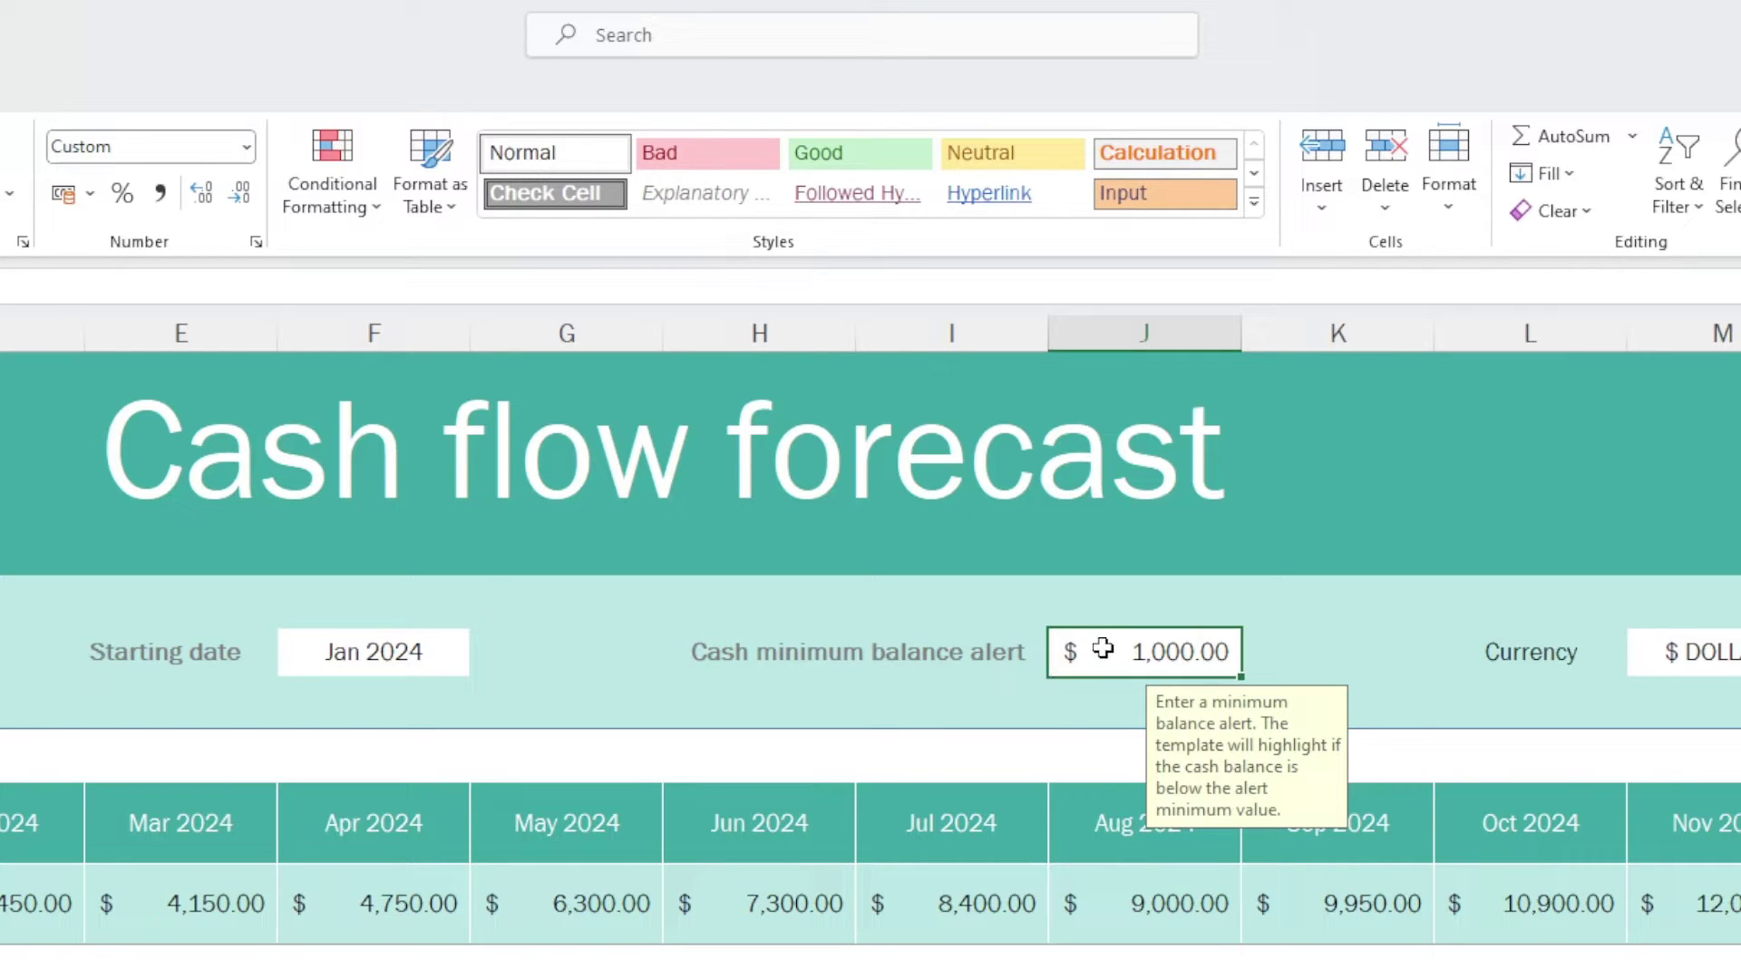
pyautogui.click(904, 695)
pyautogui.click(1114, 646)
pyautogui.write('5000')
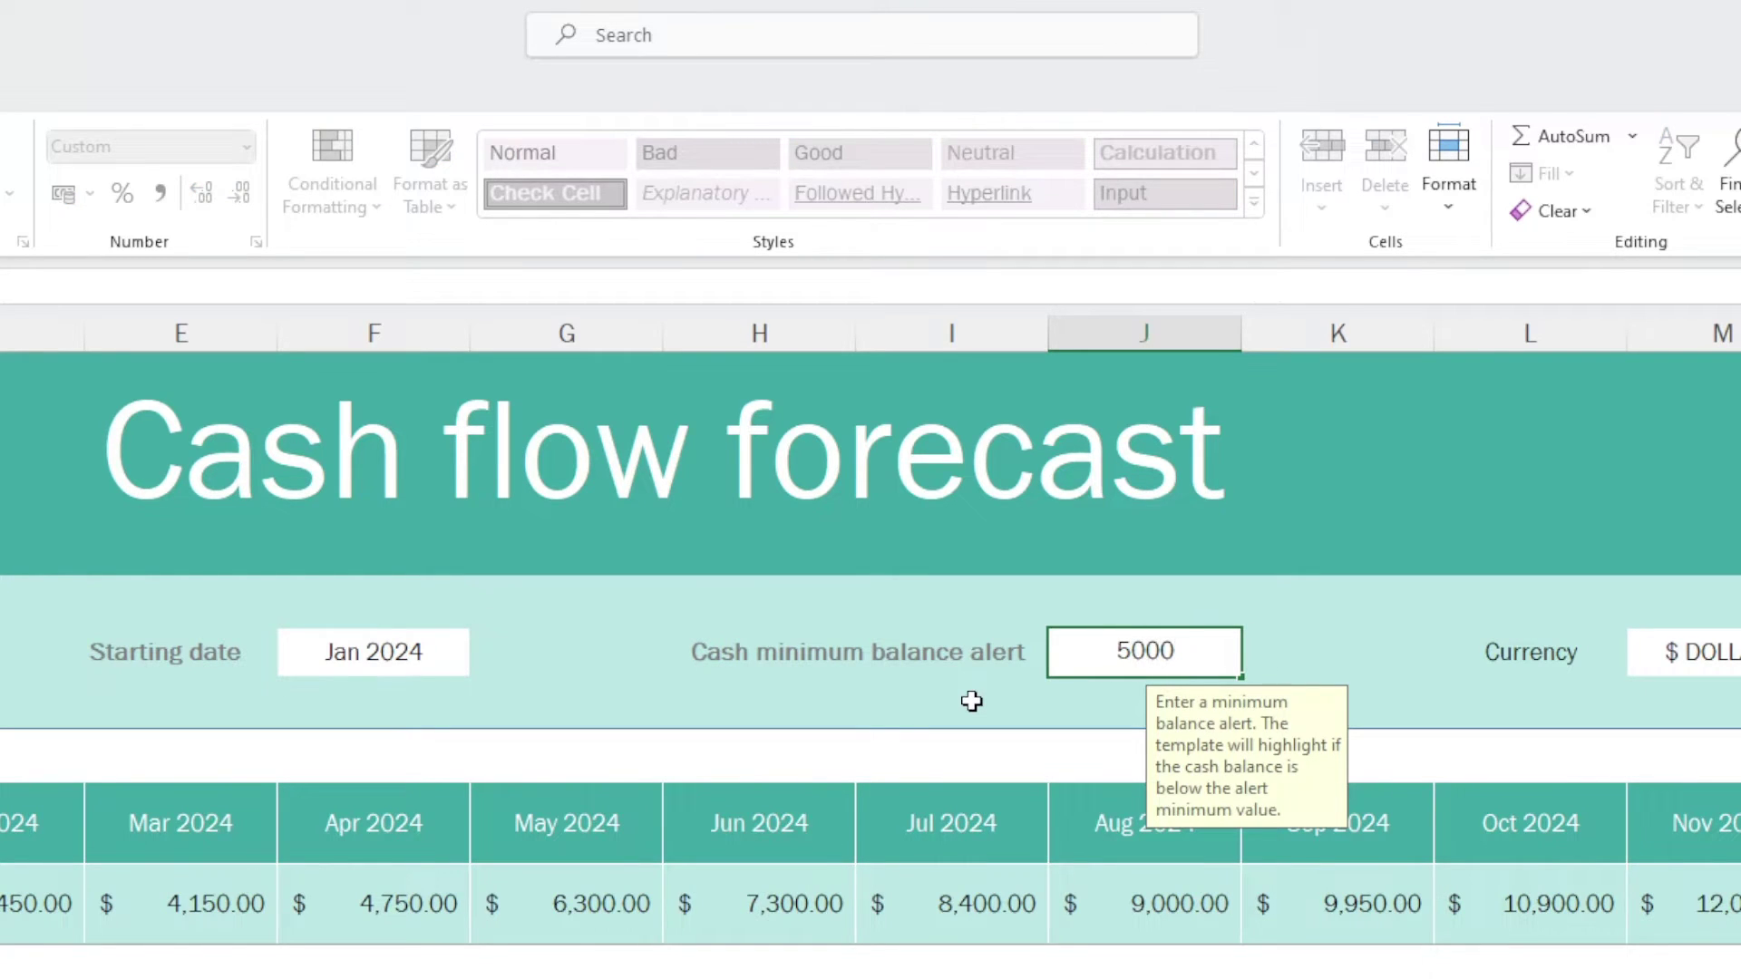
pyautogui.press('Return')
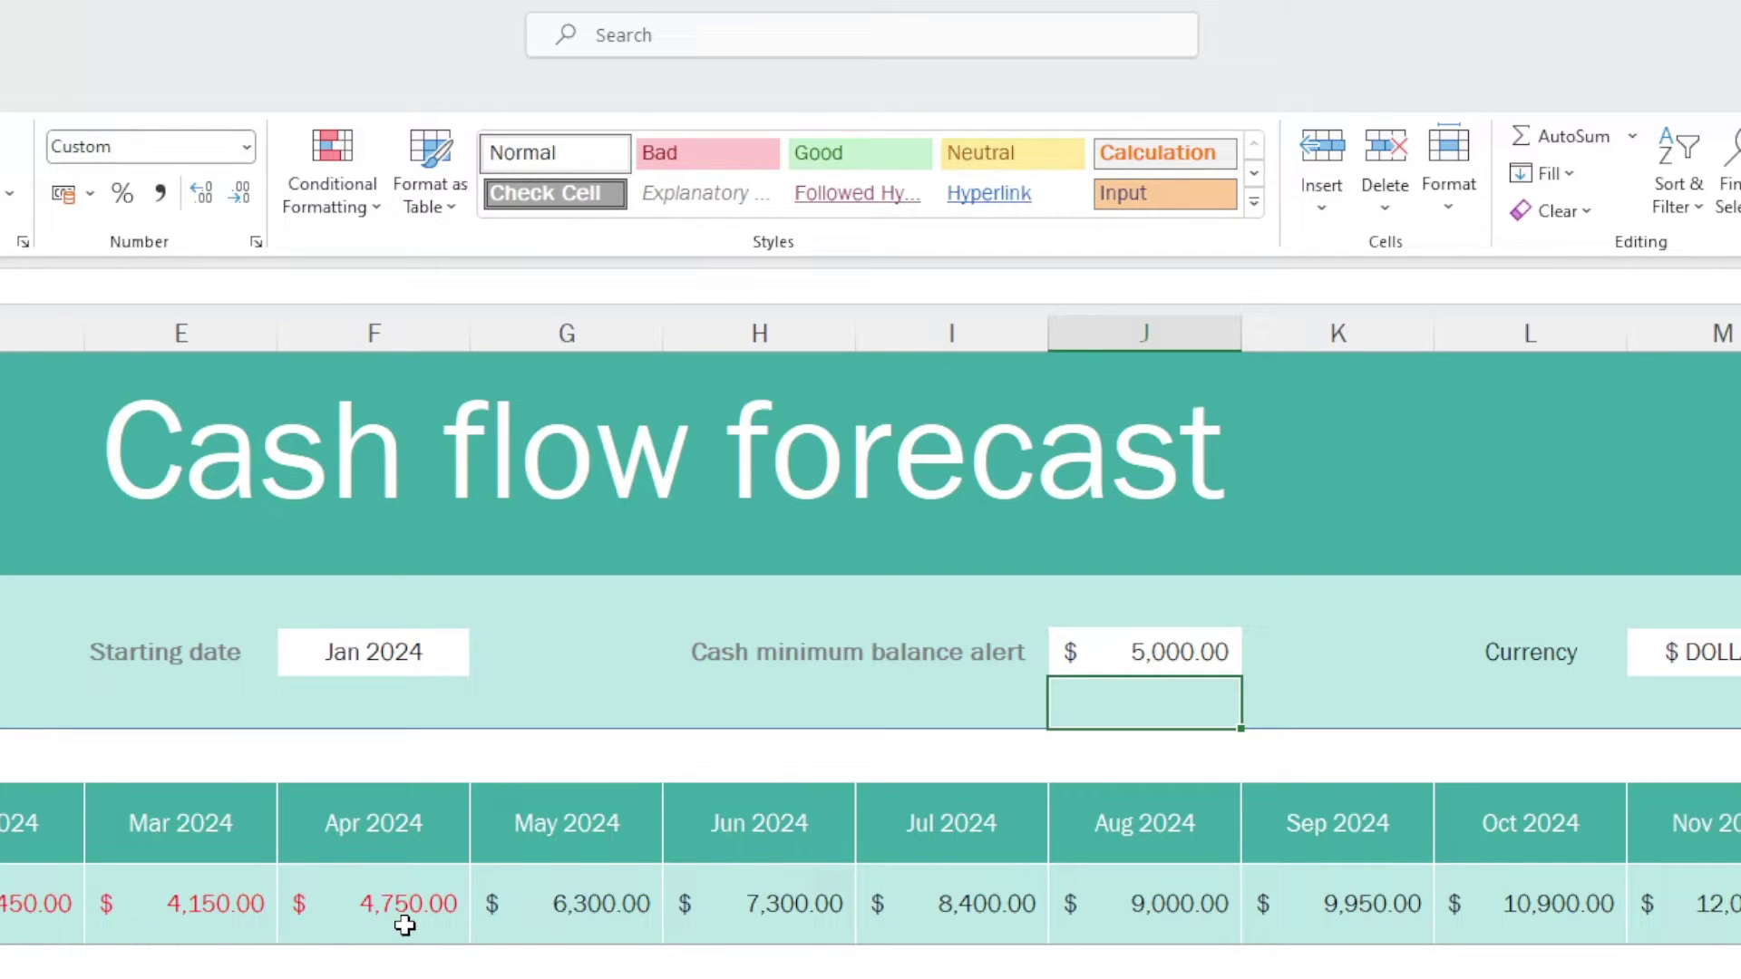
pyautogui.click(1095, 653)
pyautogui.write('1000')
pyautogui.press('Return')
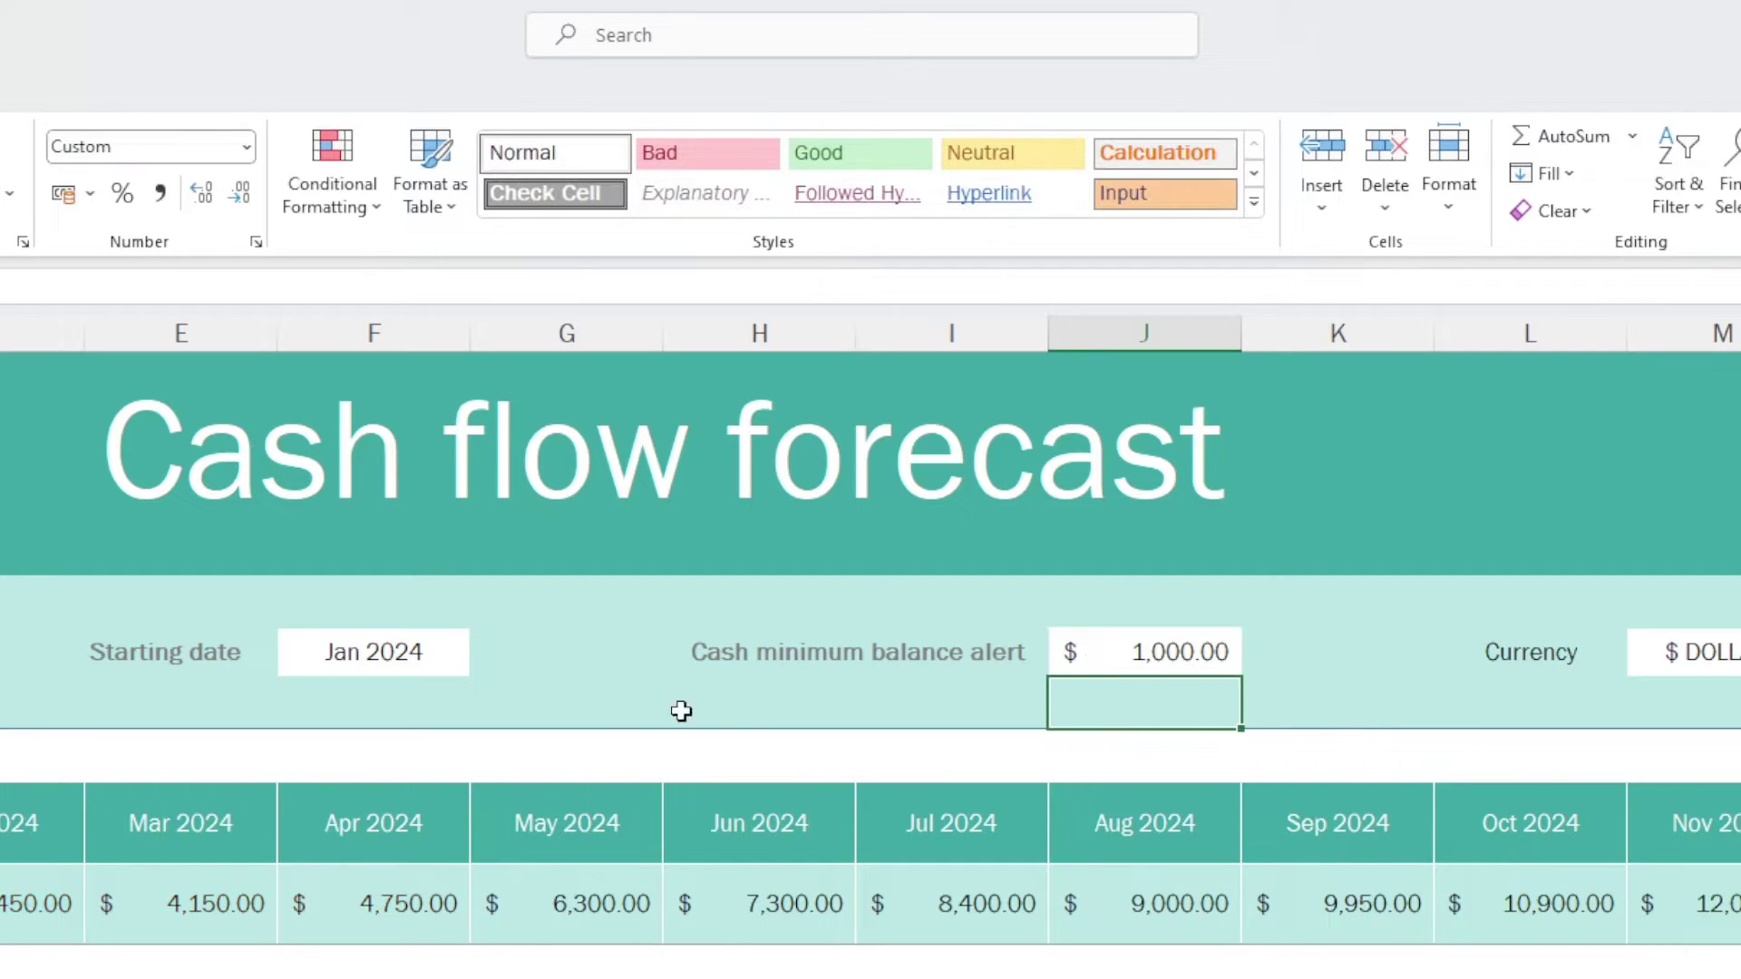
# Inspect the starting date and starting cash hints and the January–March cash in hand formulas.
pyautogui.click(422, 654)
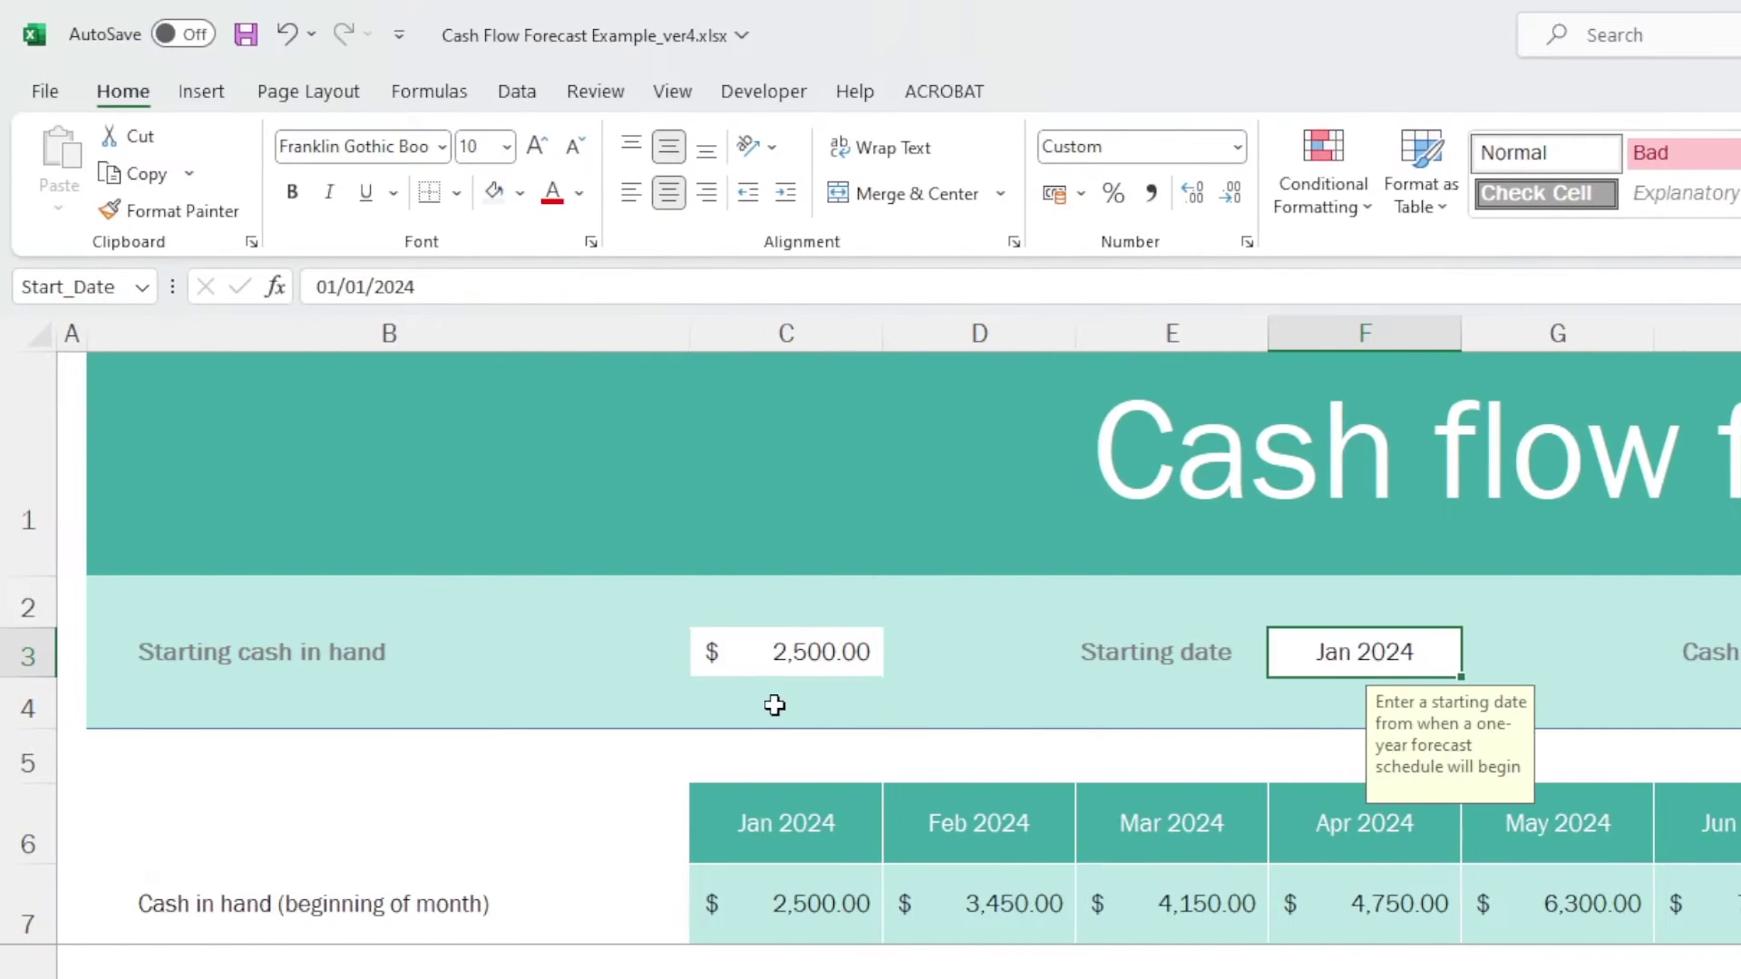
pyautogui.click(734, 653)
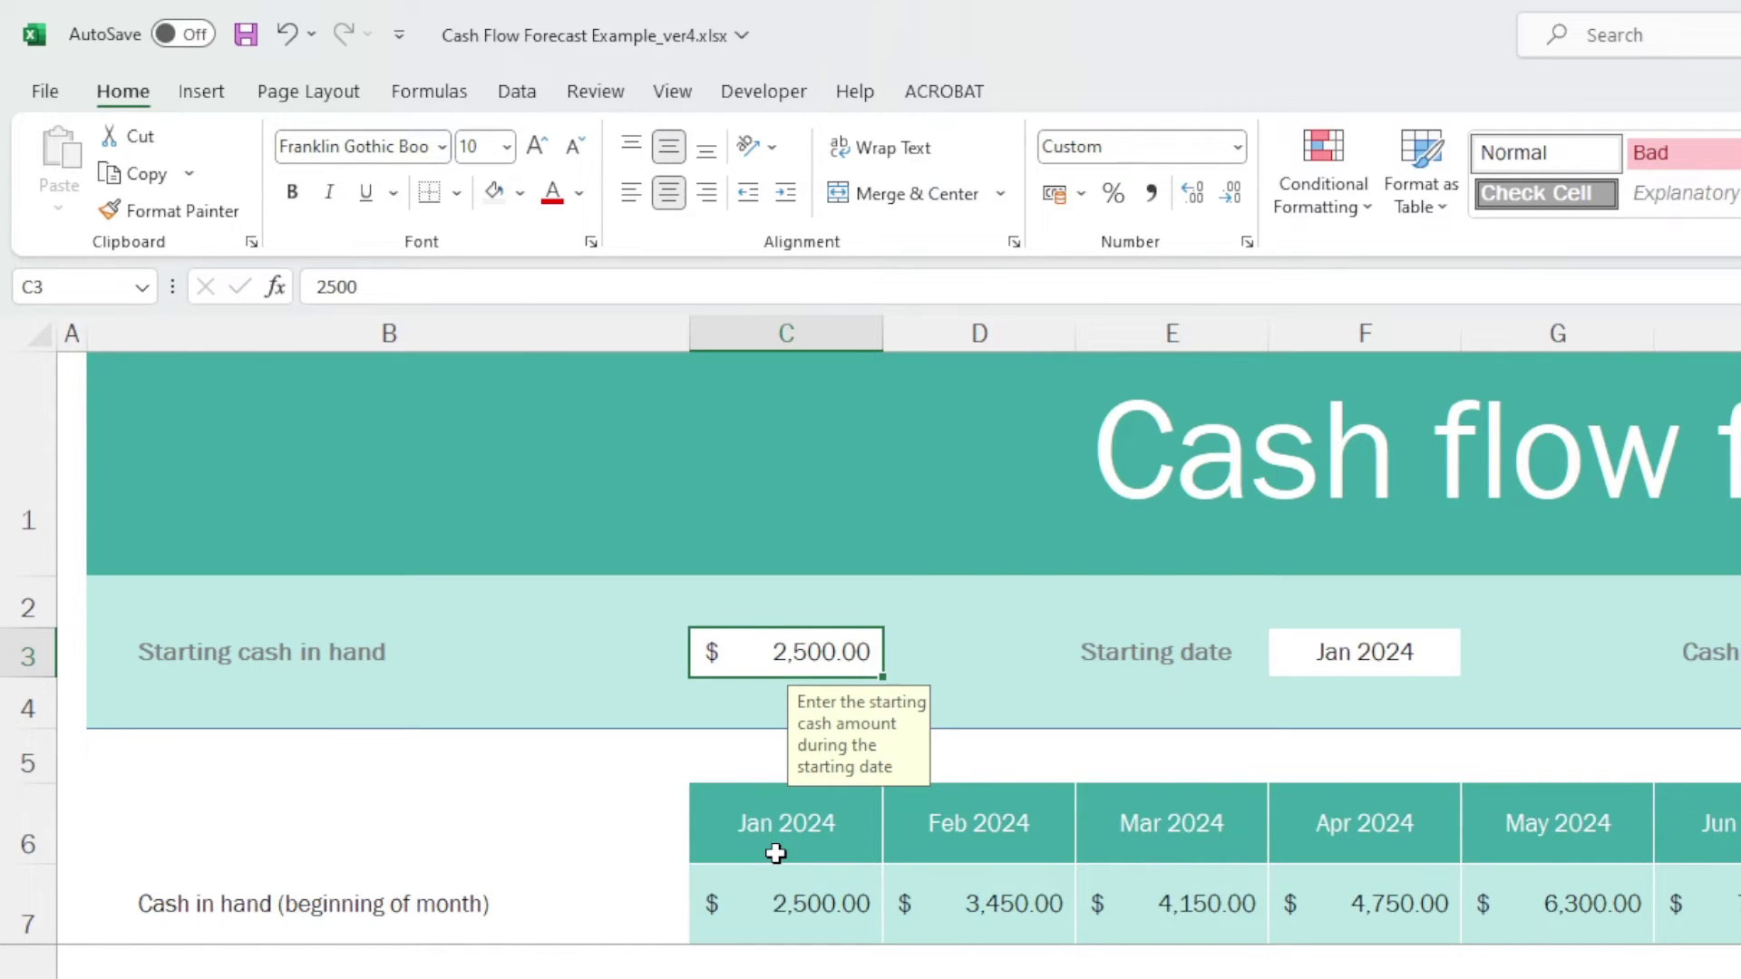
pyautogui.hotkey('ctrl', 'Home')
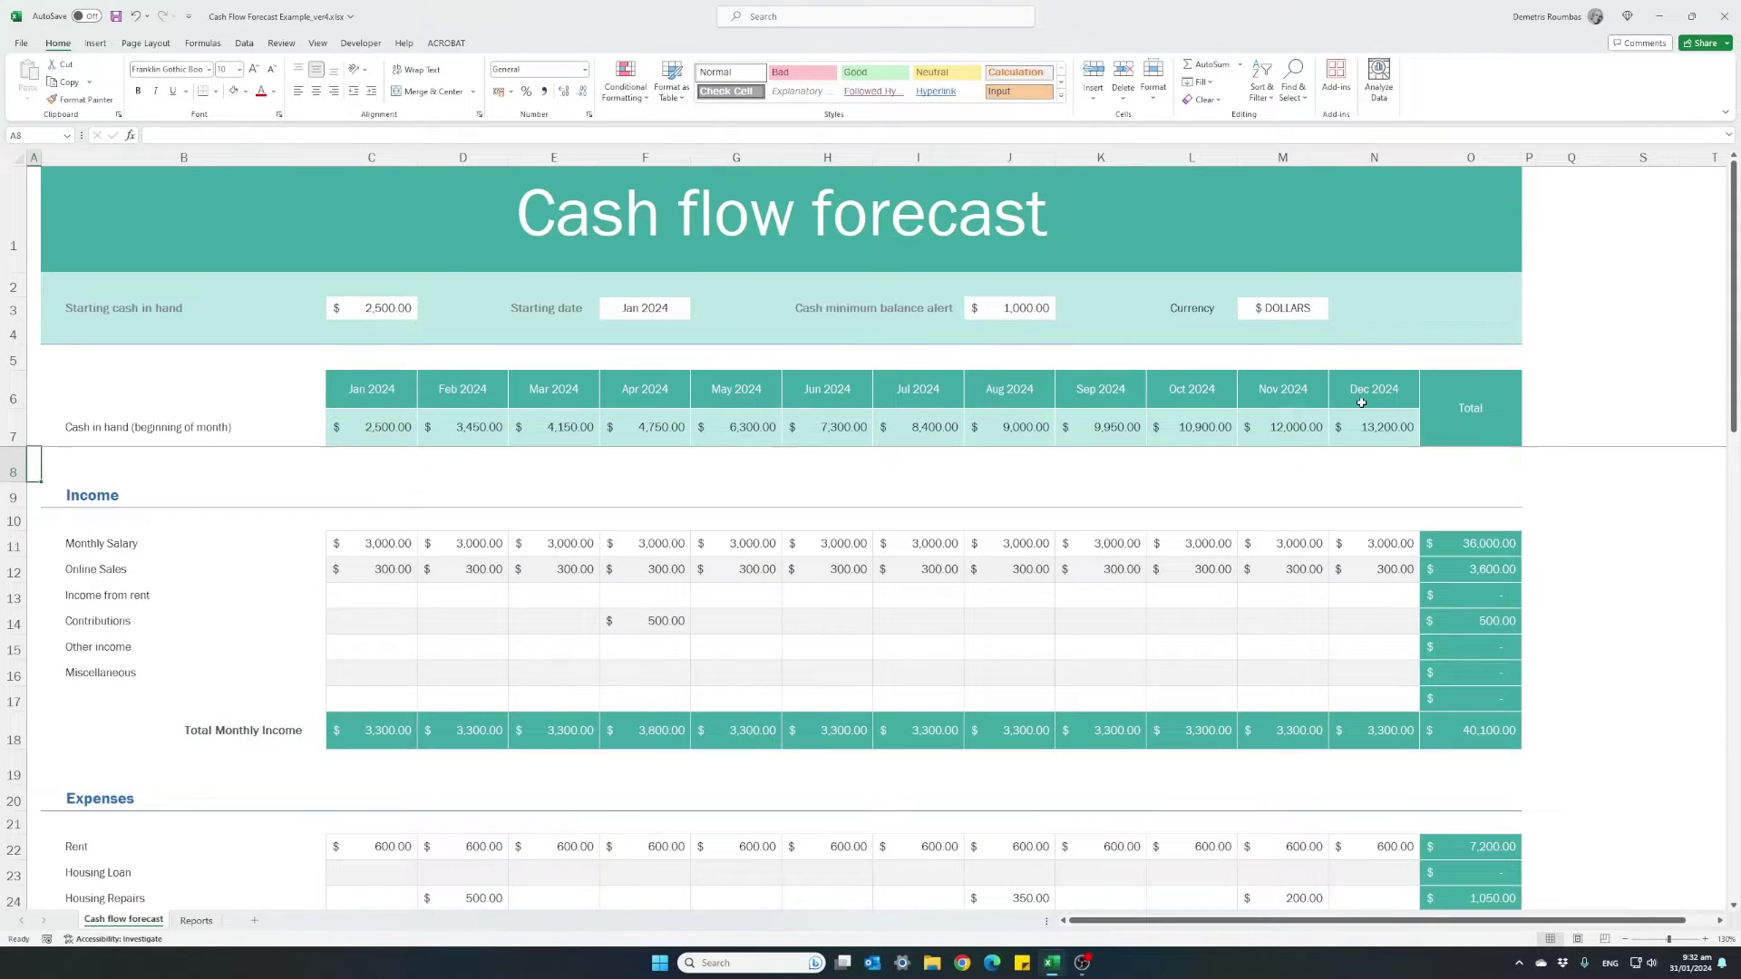
pyautogui.click(386, 438)
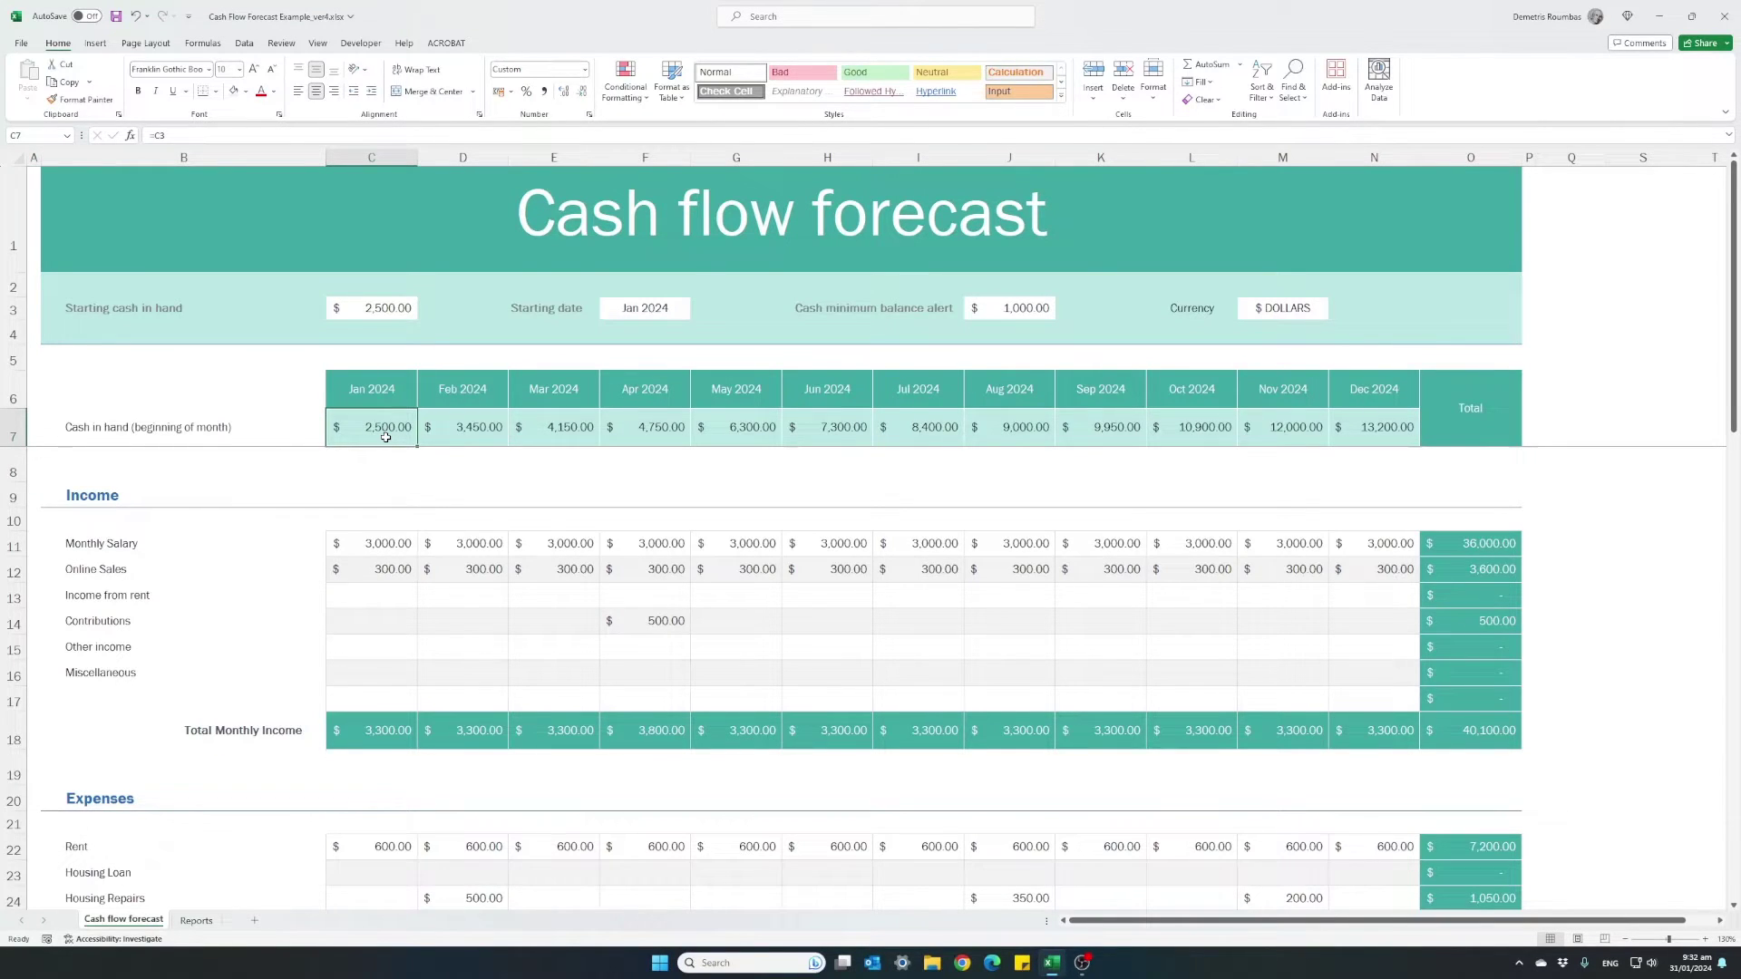
pyautogui.click(459, 428)
pyautogui.click(548, 425)
pyautogui.click(382, 429)
pyautogui.click(351, 308)
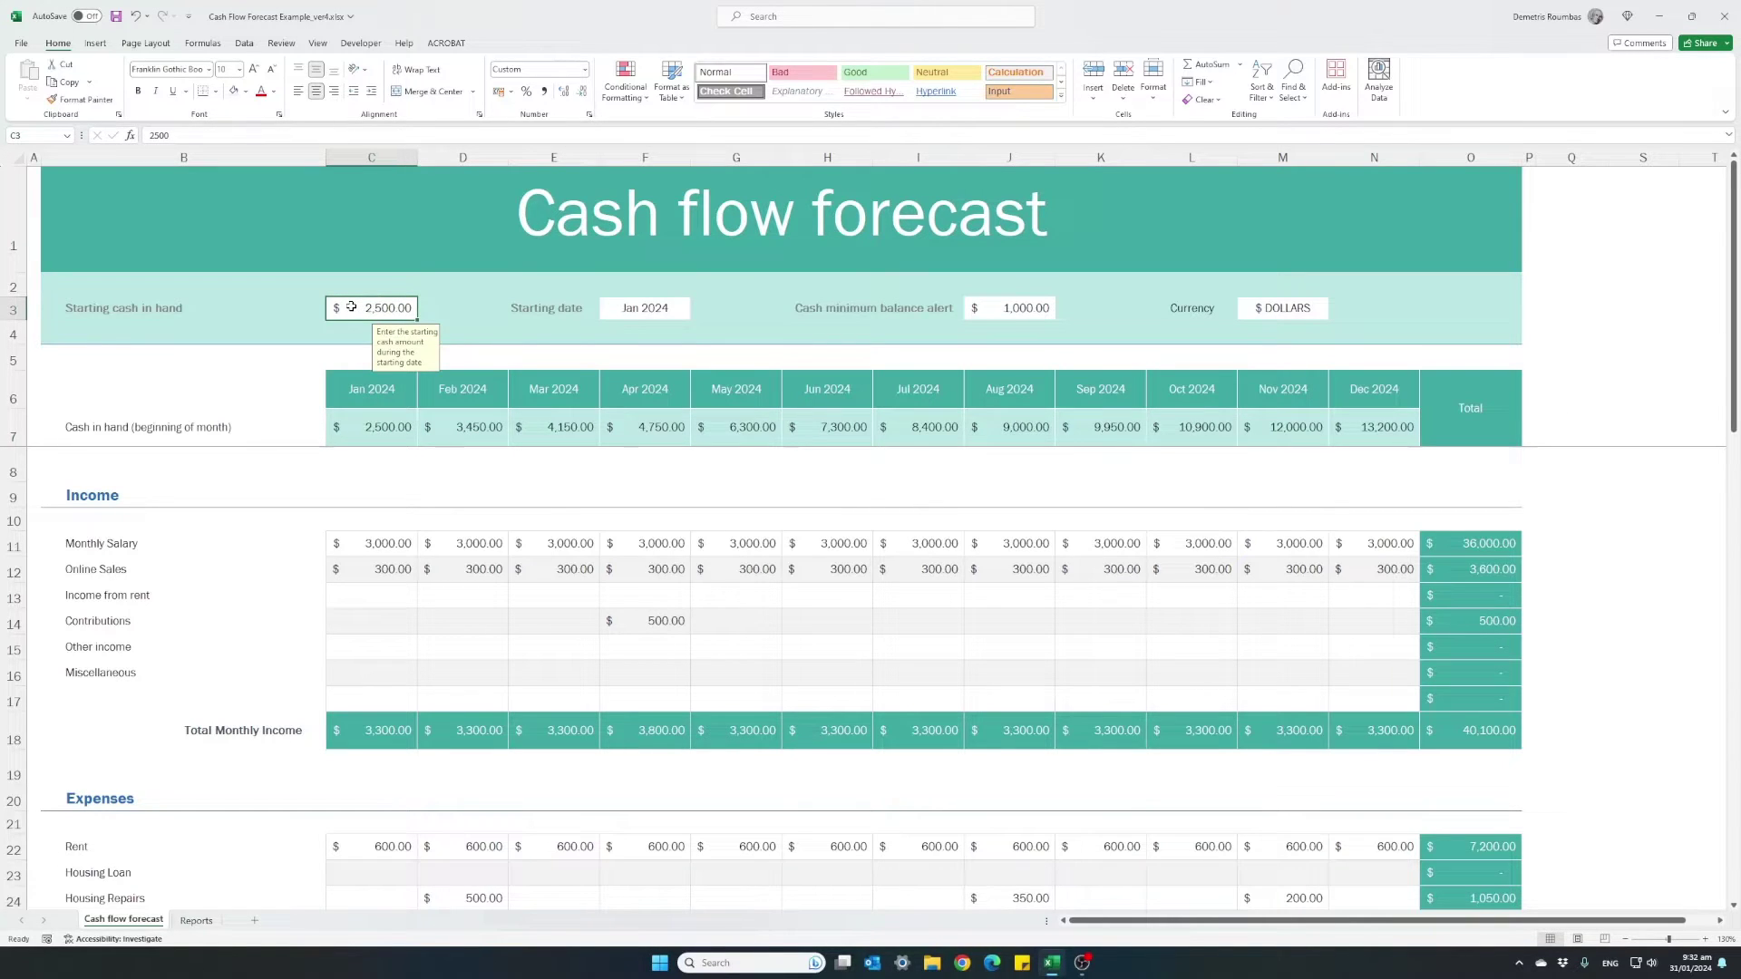
pyautogui.click(354, 428)
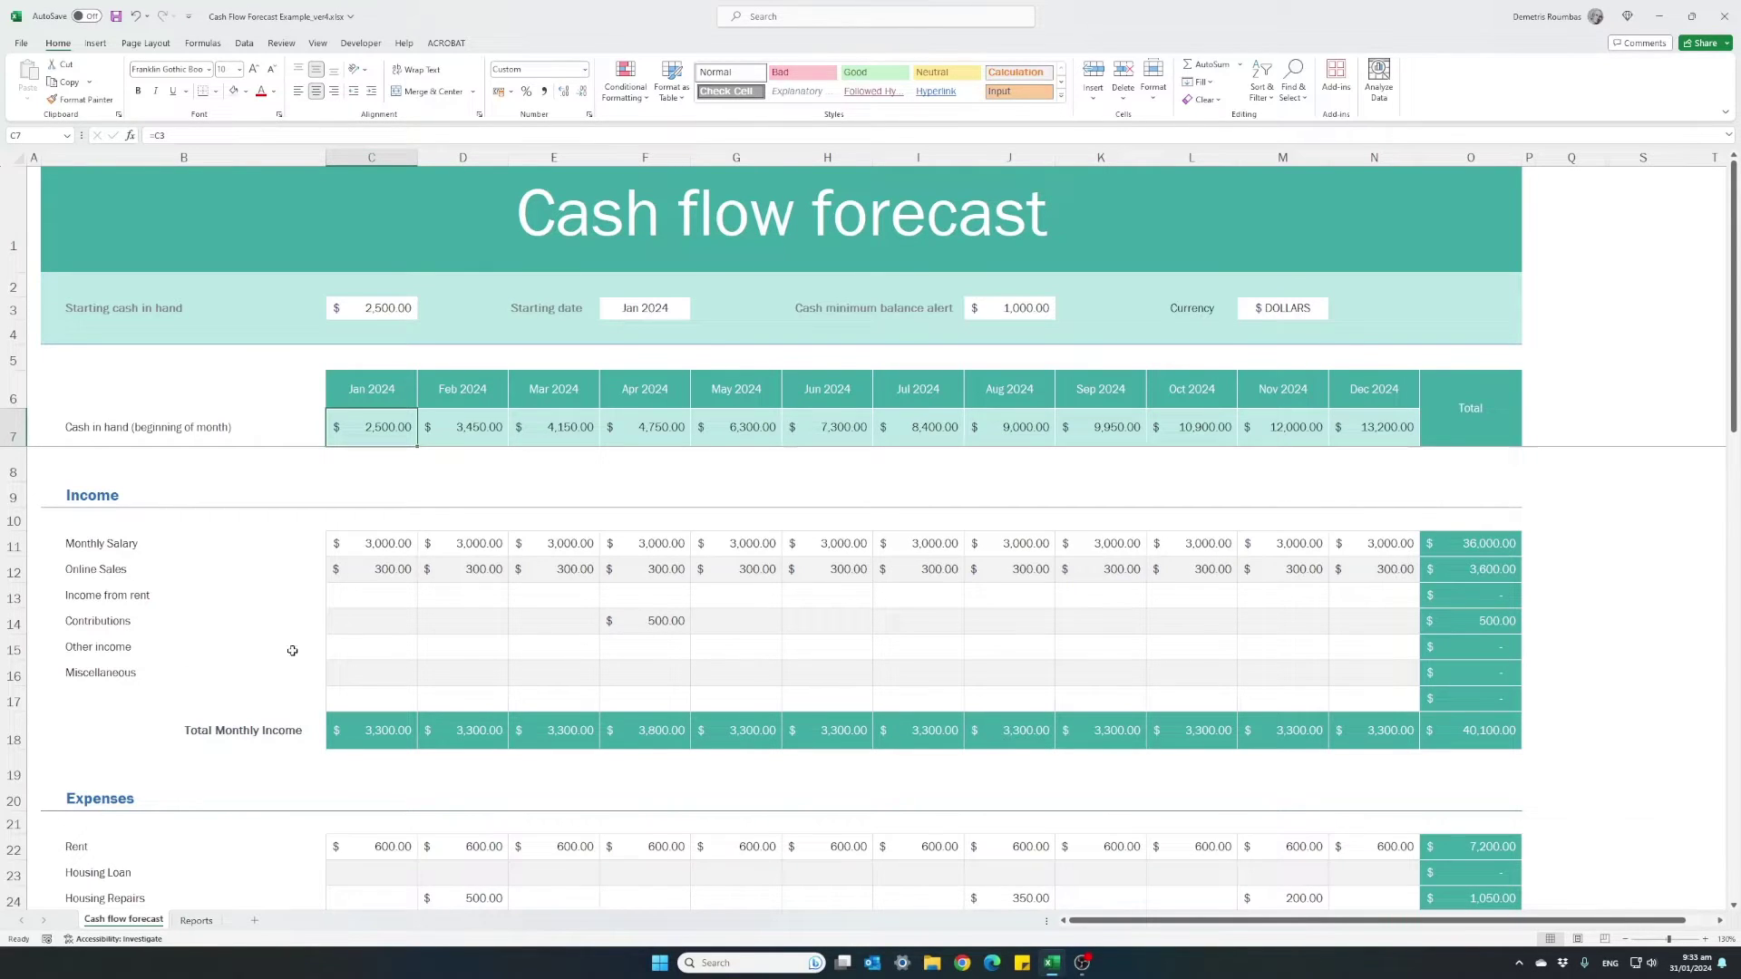
# Inspect the monthly income, salary, pocket money and expense total formulas, then view Reports.
pyautogui.click(371, 742)
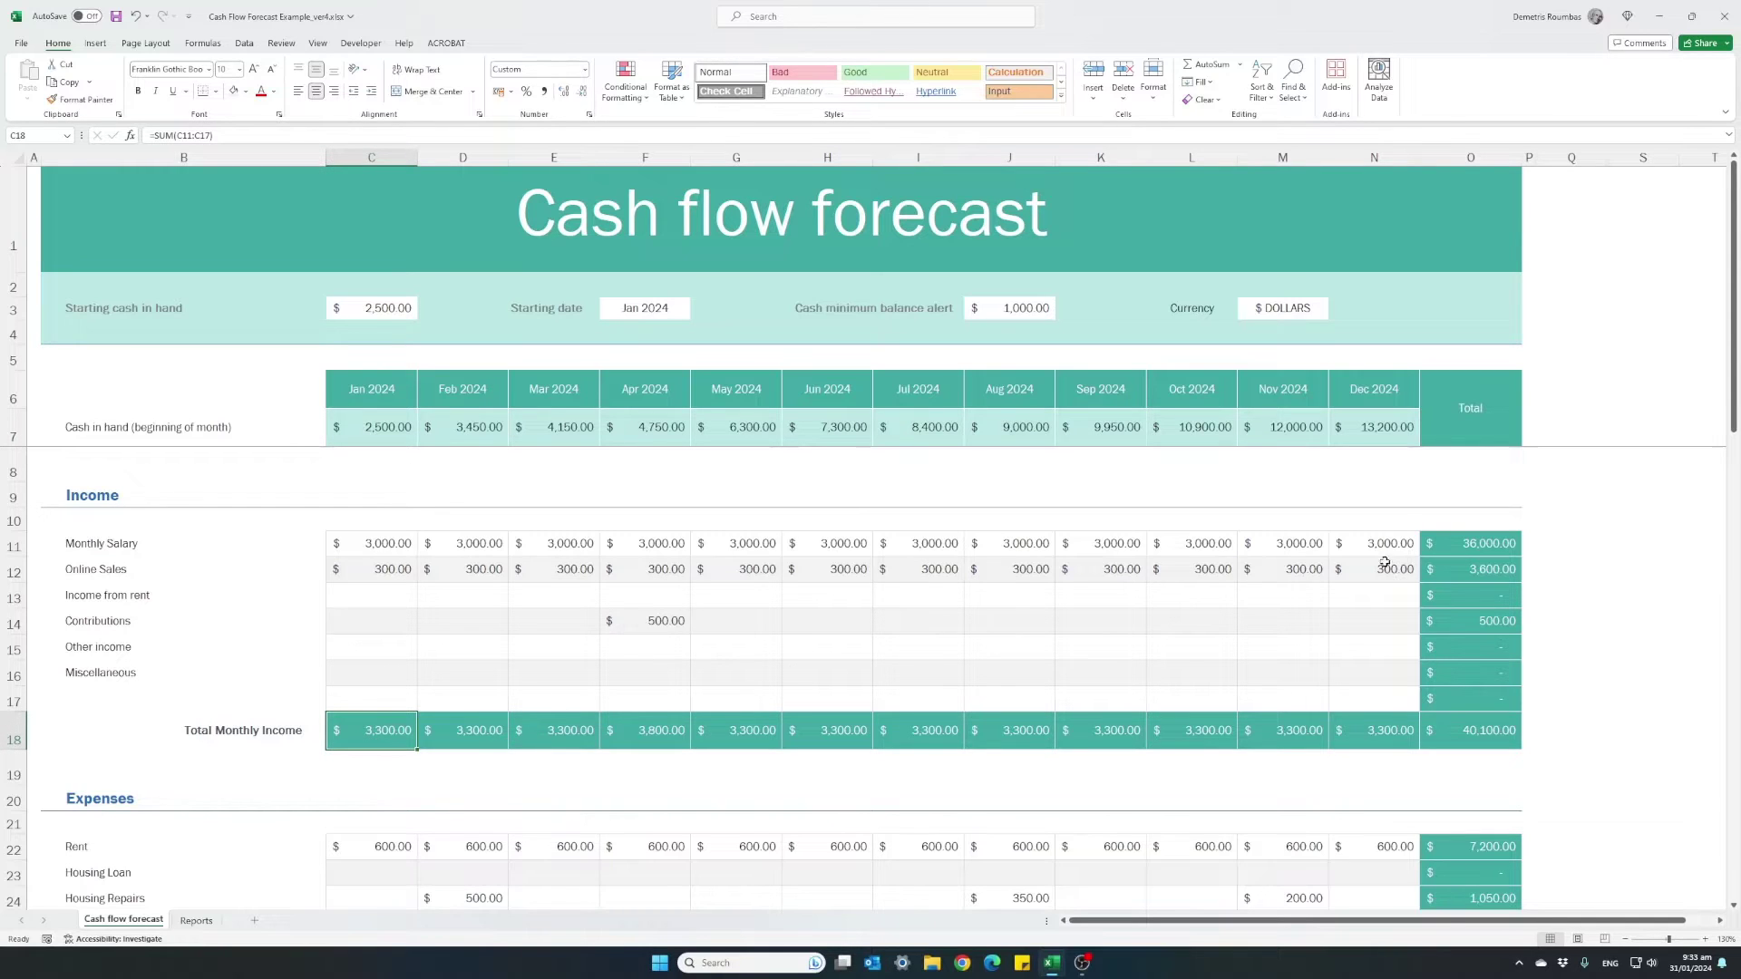
pyautogui.click(1454, 540)
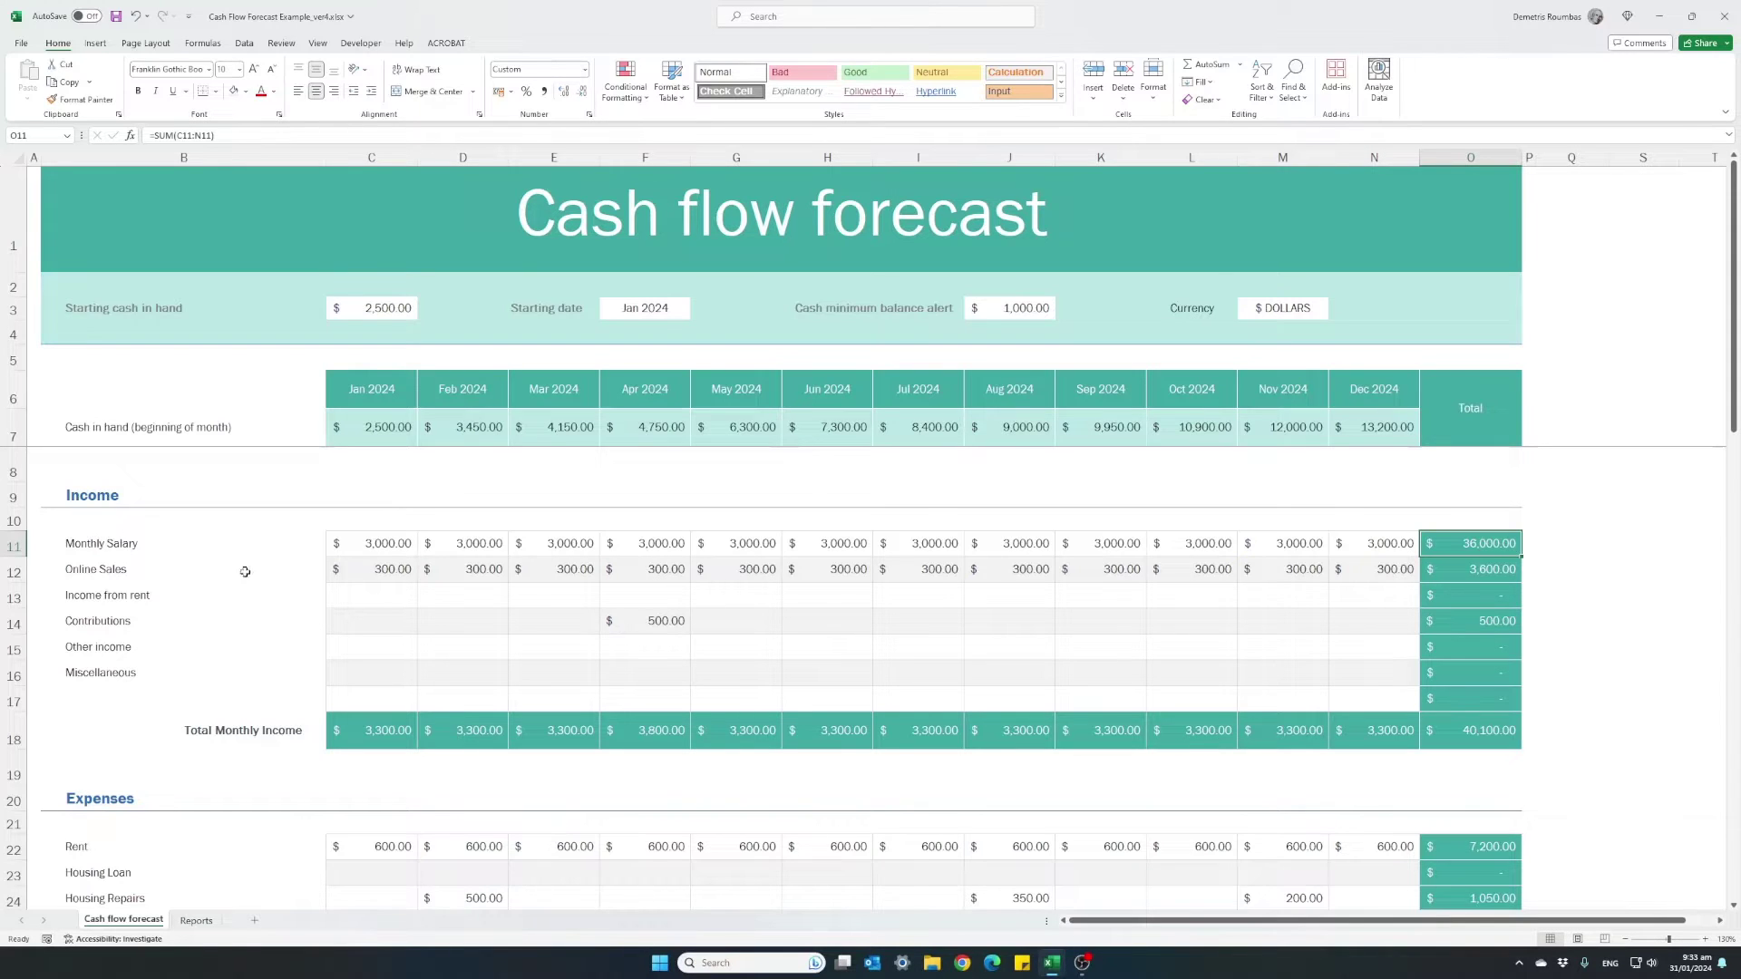
pyautogui.scroll(-4, 244, 573)
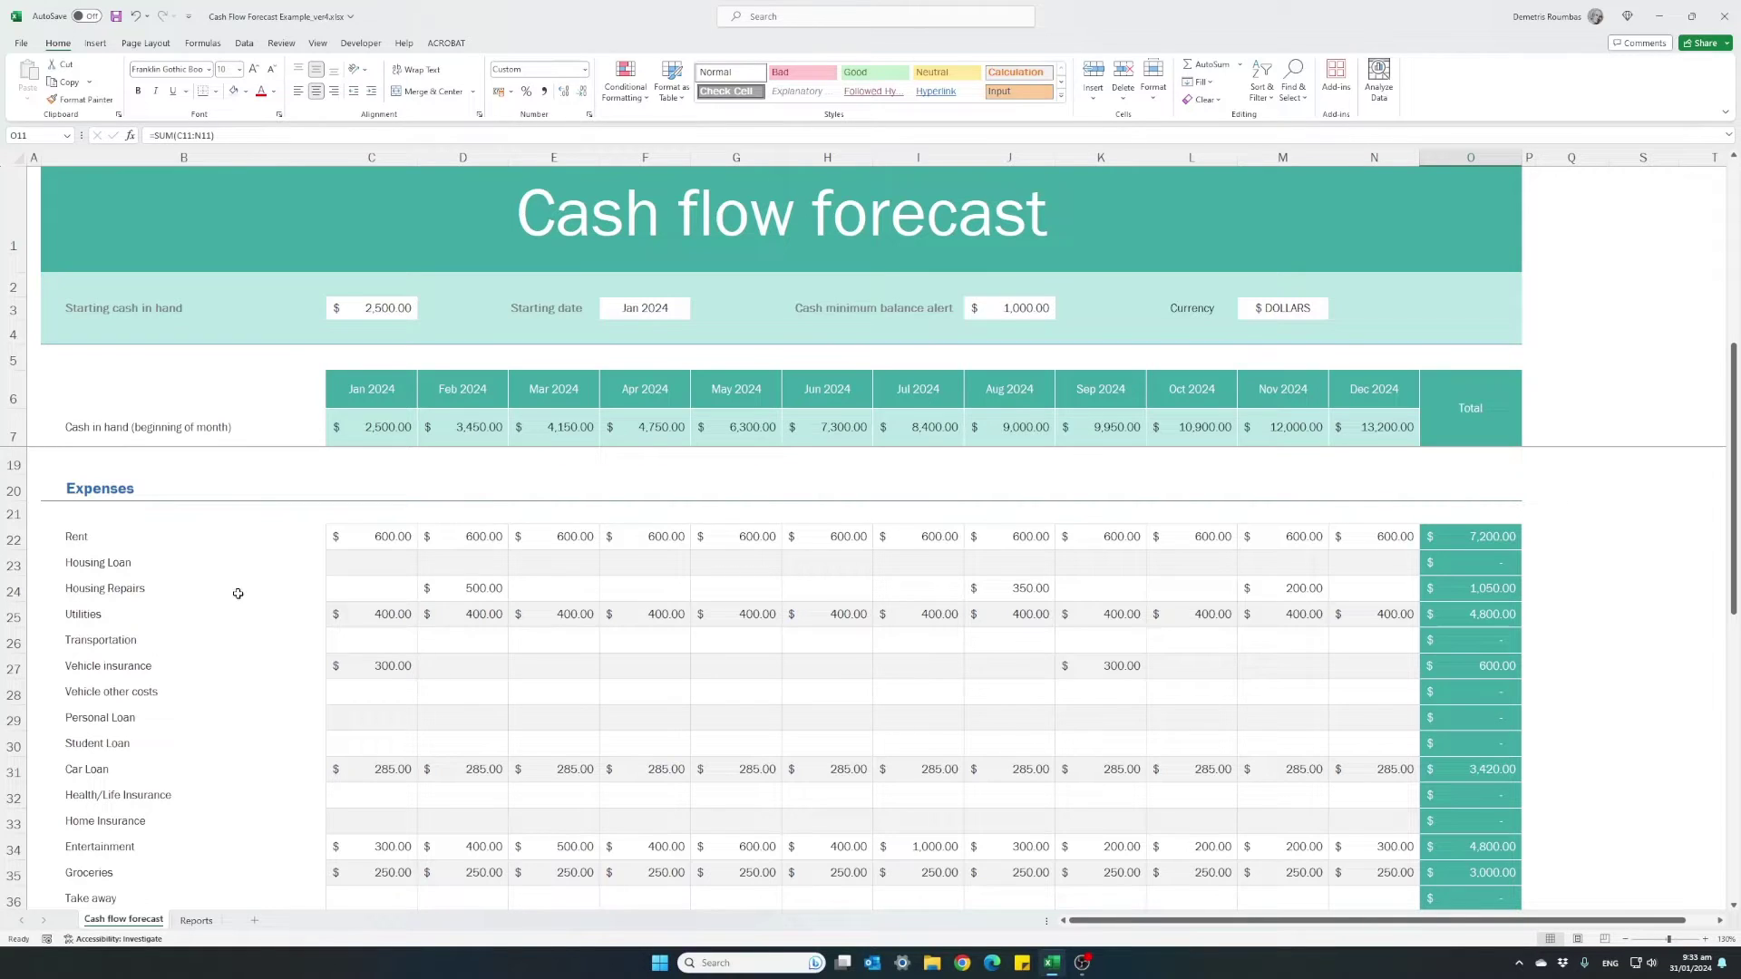
pyautogui.scroll(-2, 145, 580)
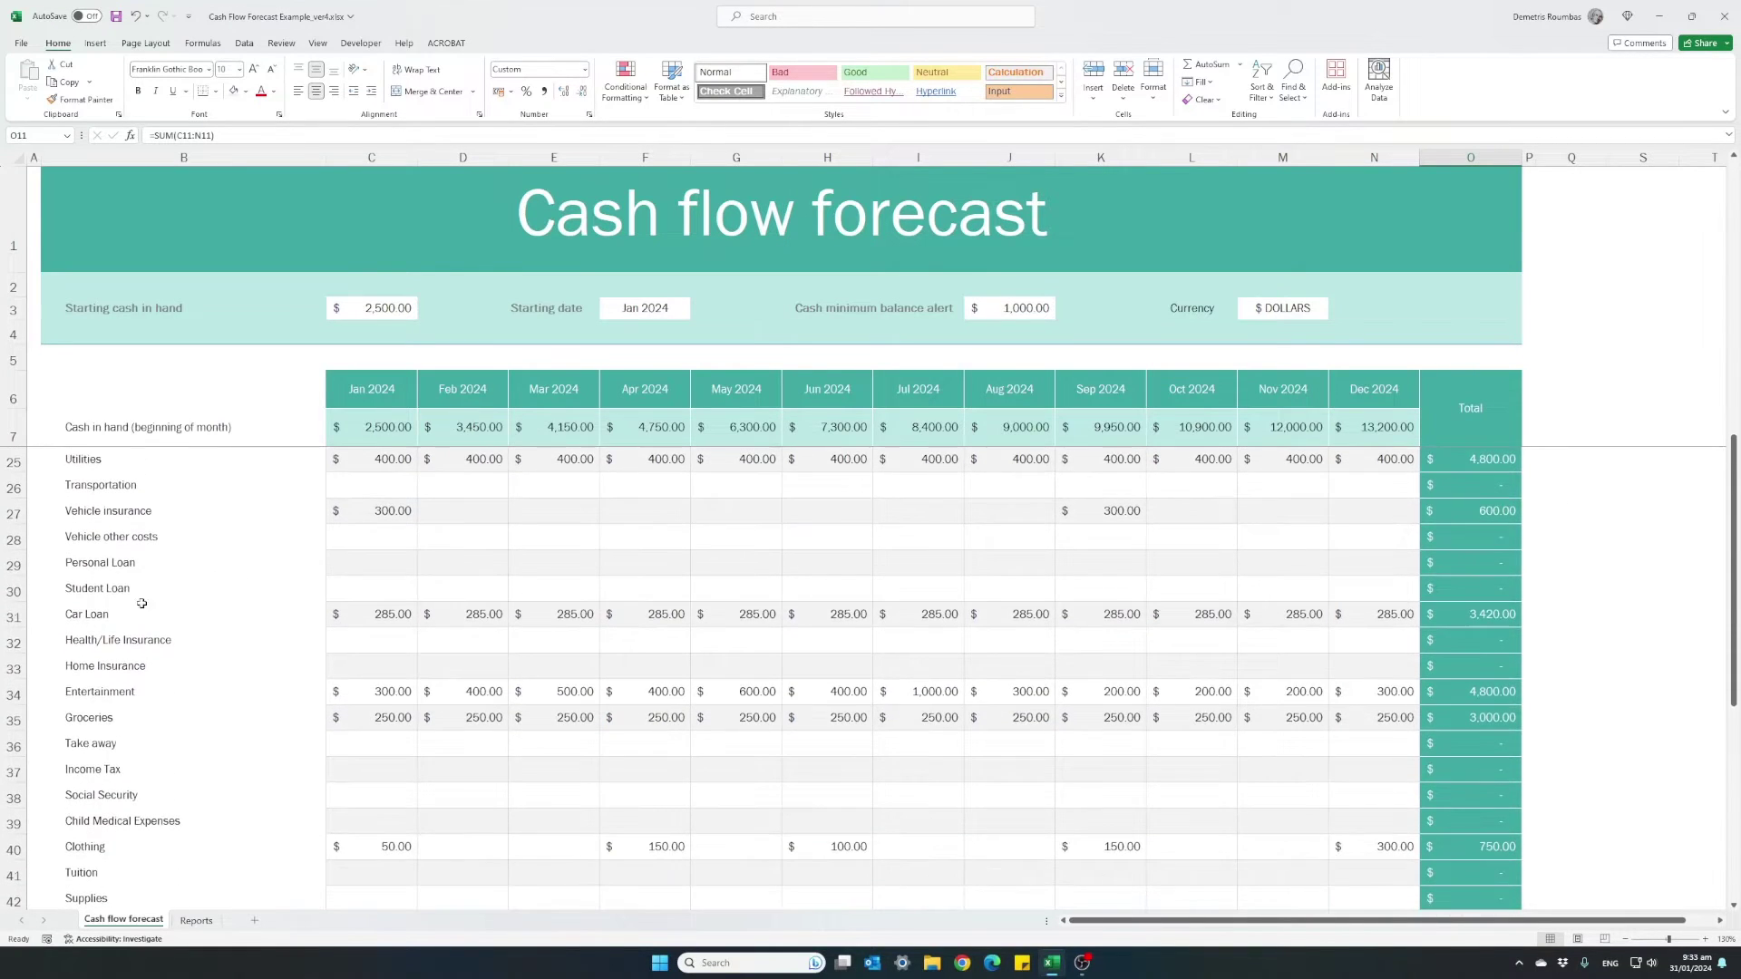
pyautogui.scroll(-2, 140, 605)
pyautogui.scroll(2, 132, 625)
pyautogui.scroll(2, 131, 626)
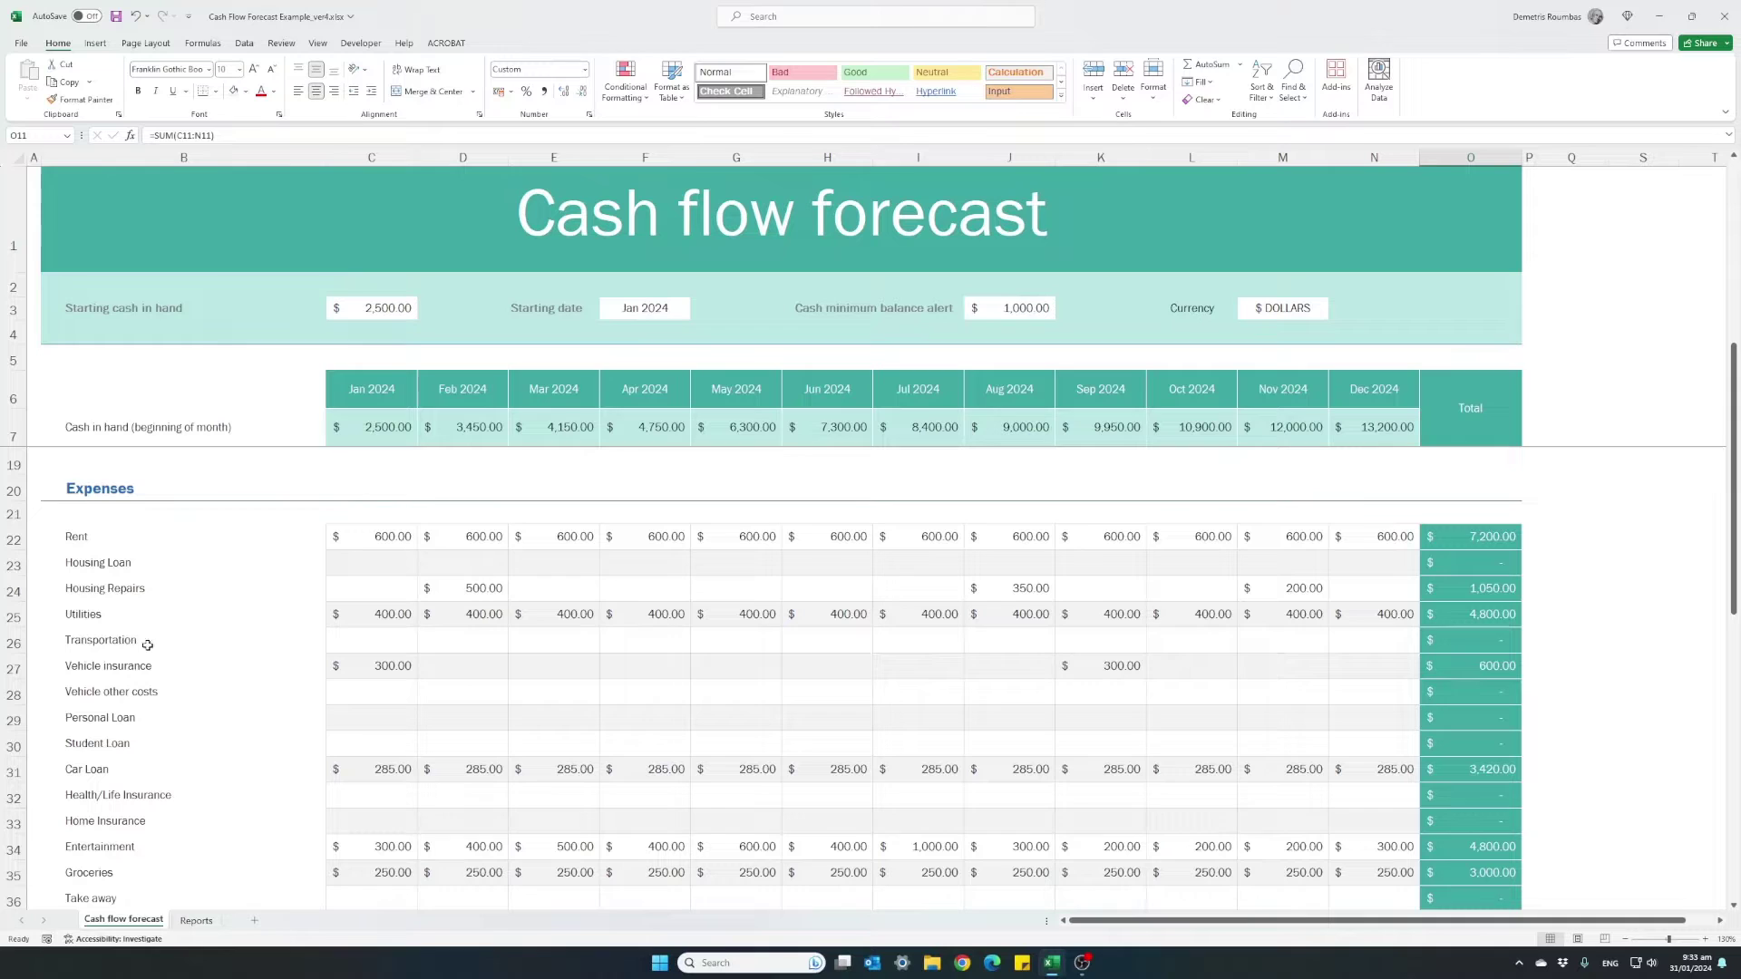
pyautogui.scroll(-6, 826, 643)
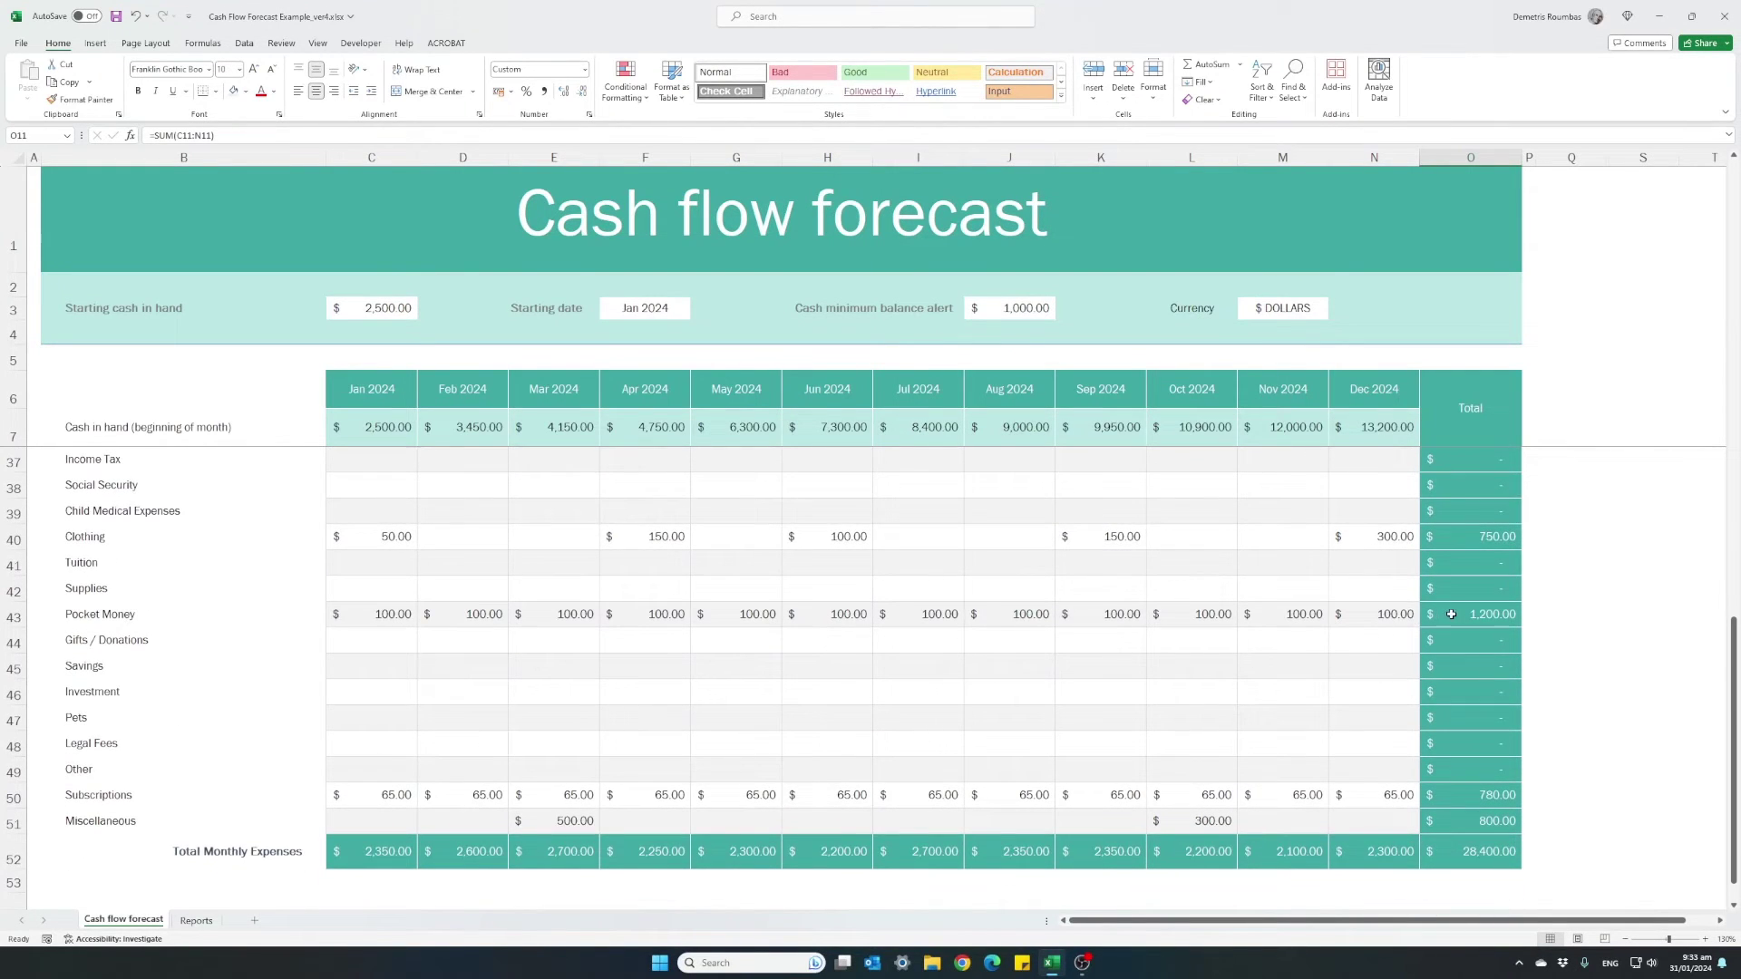
pyautogui.click(1450, 615)
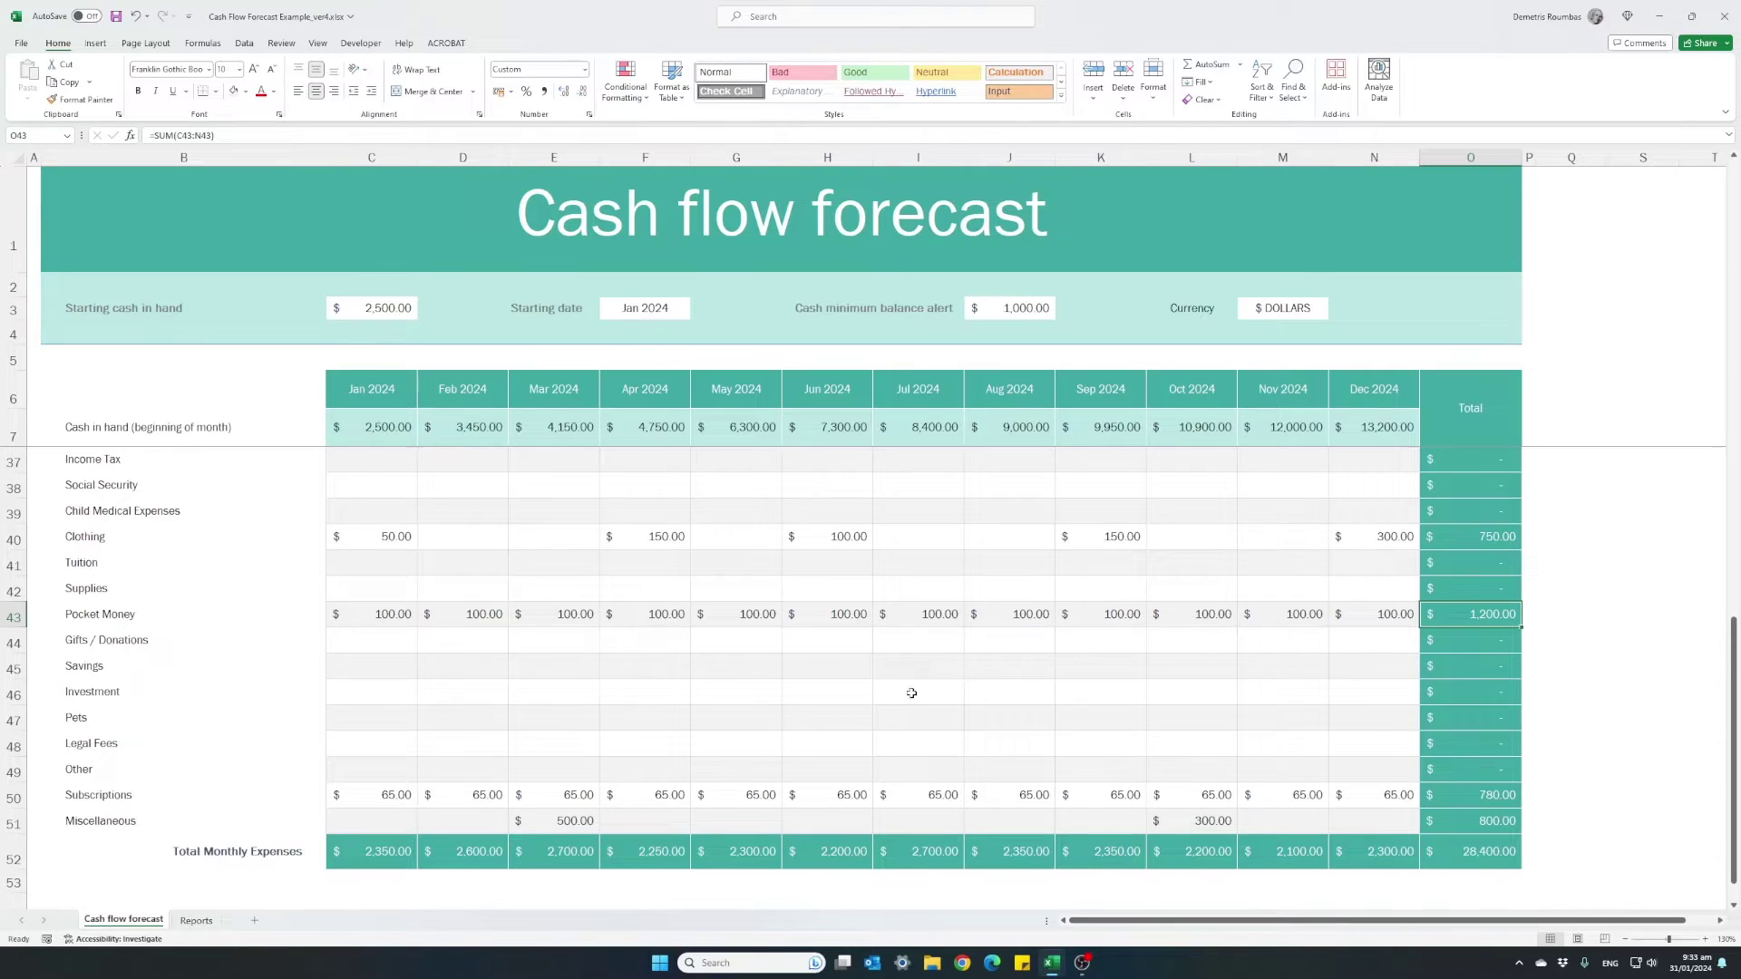
pyautogui.click(393, 864)
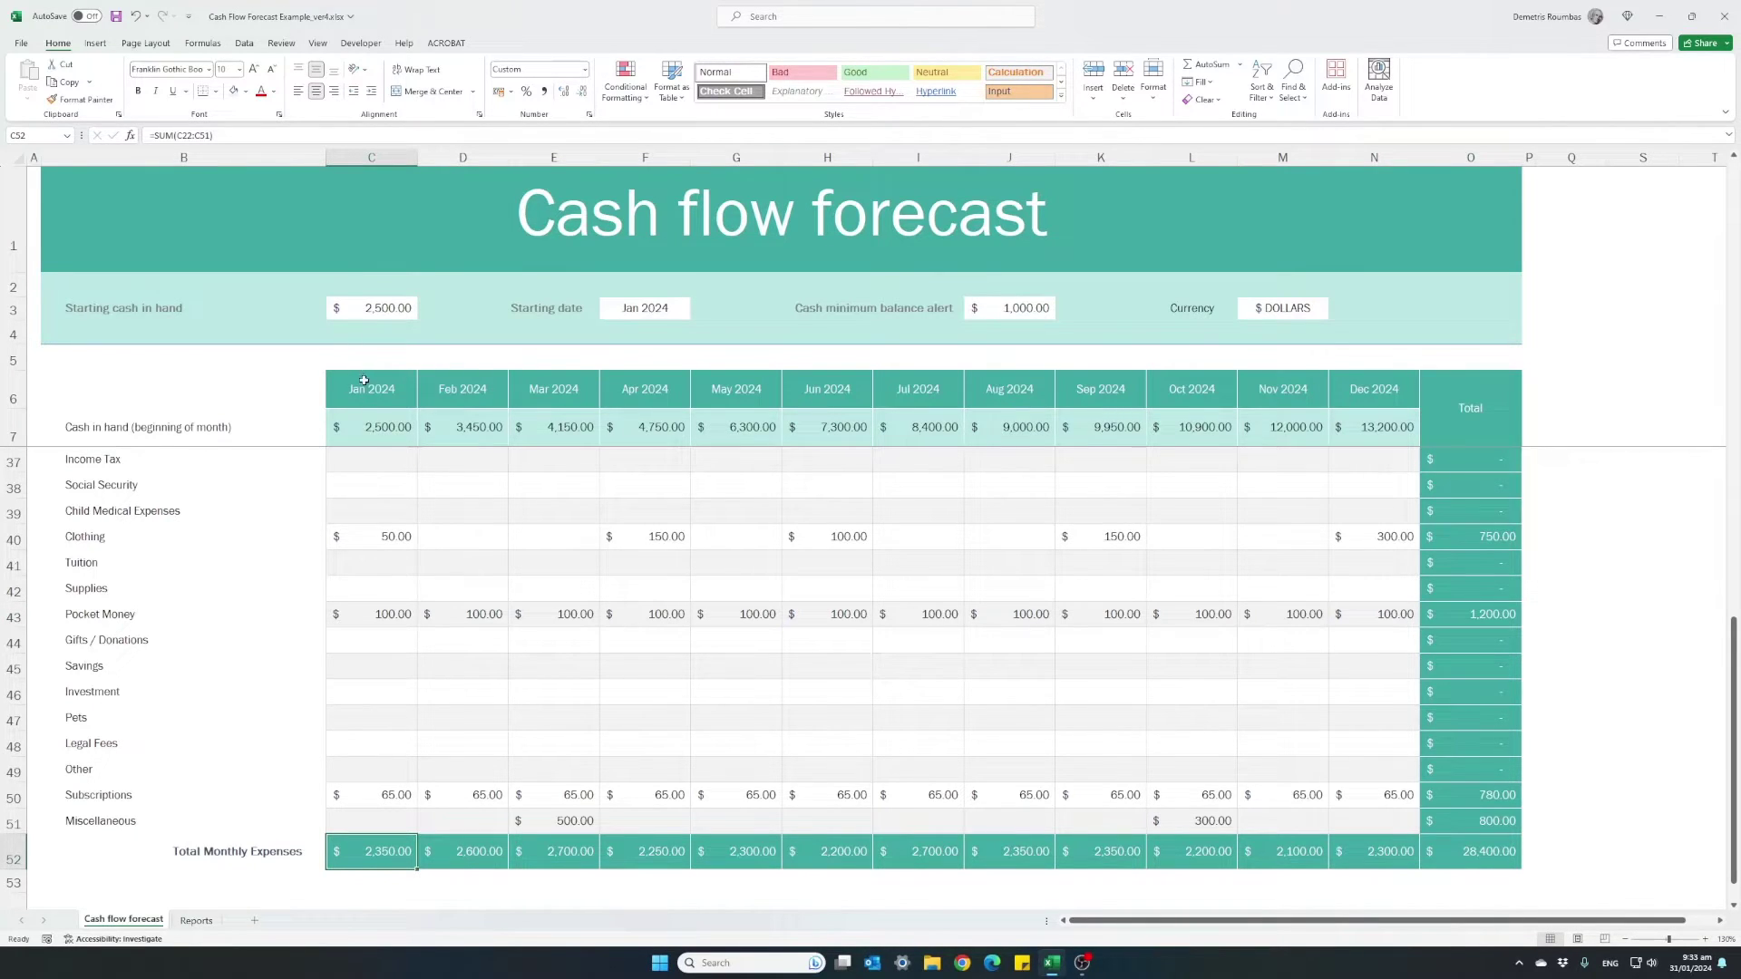
pyautogui.click(197, 921)
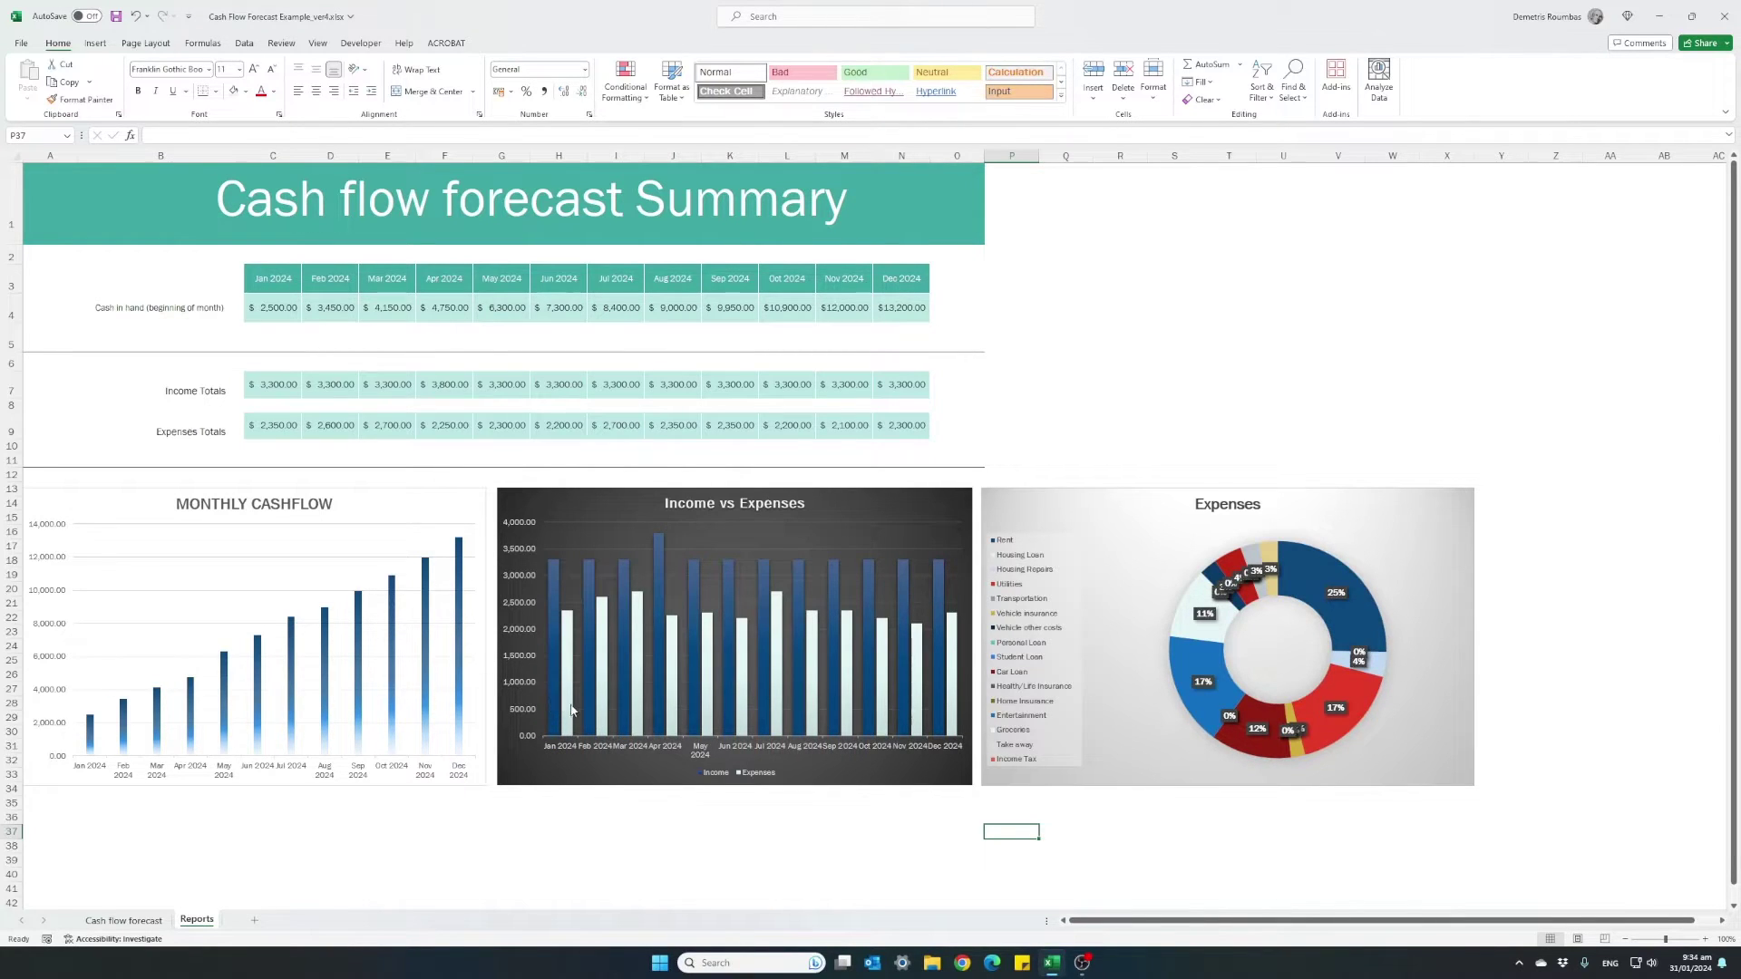
pyautogui.moveTo(571, 711)
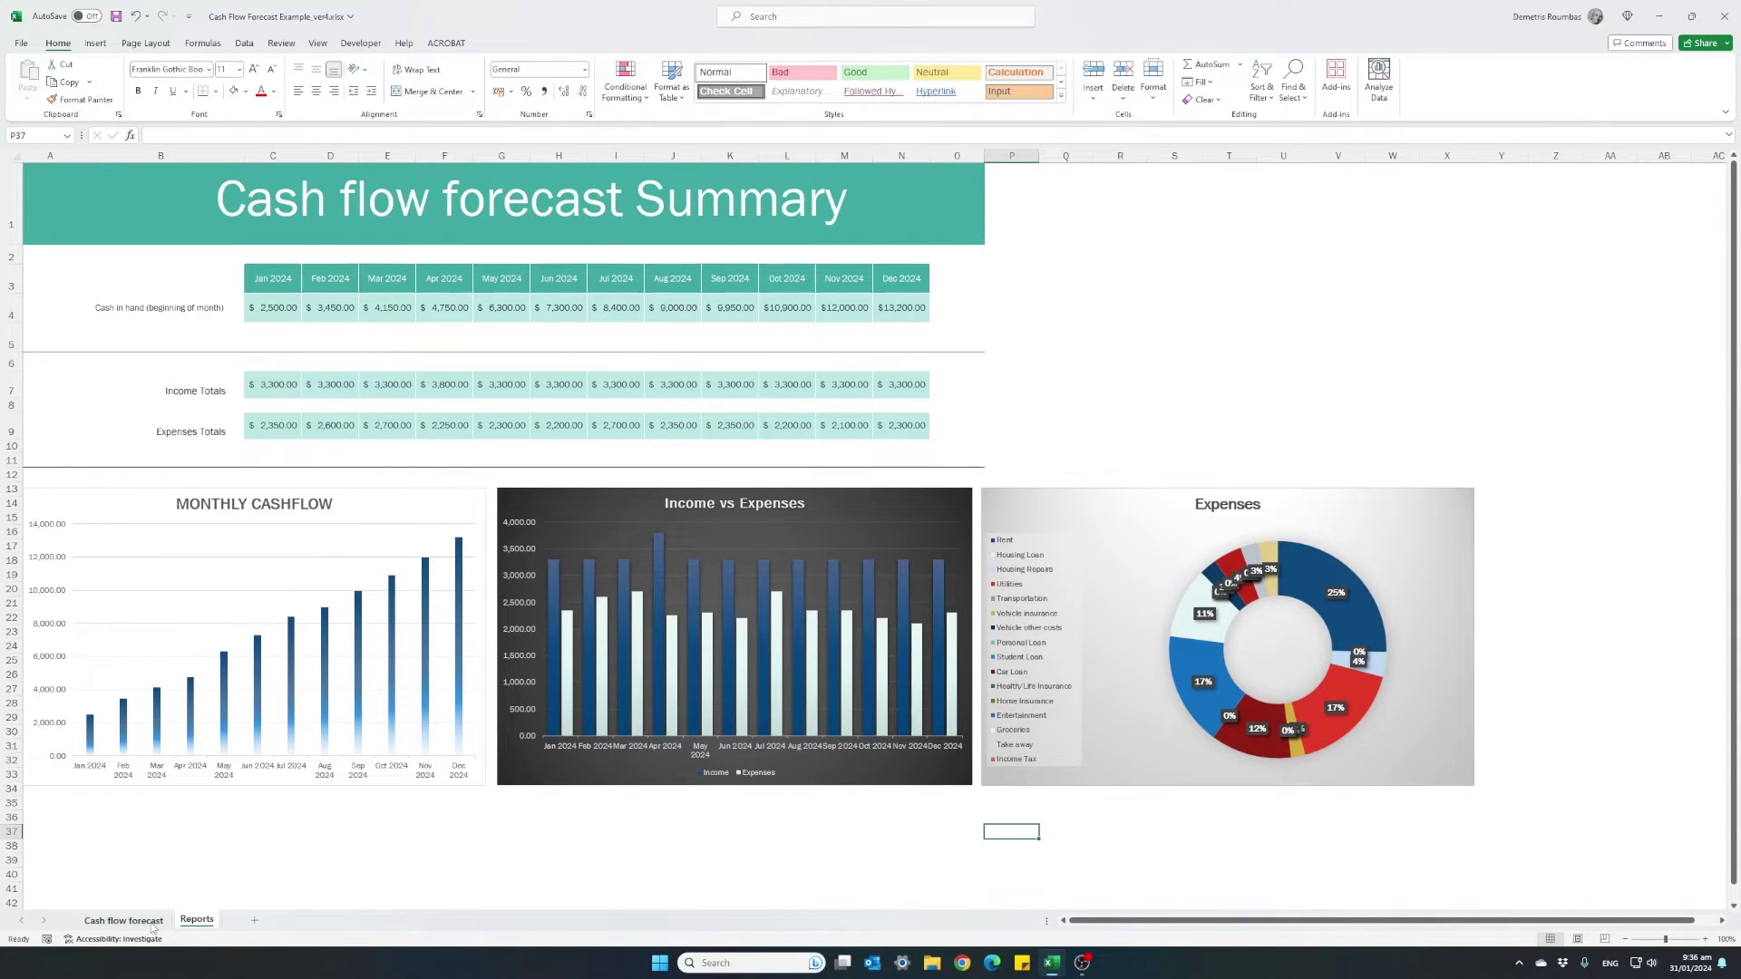
# Go back to the Cash flow forecast sheet tab.
pyautogui.click(123, 920)
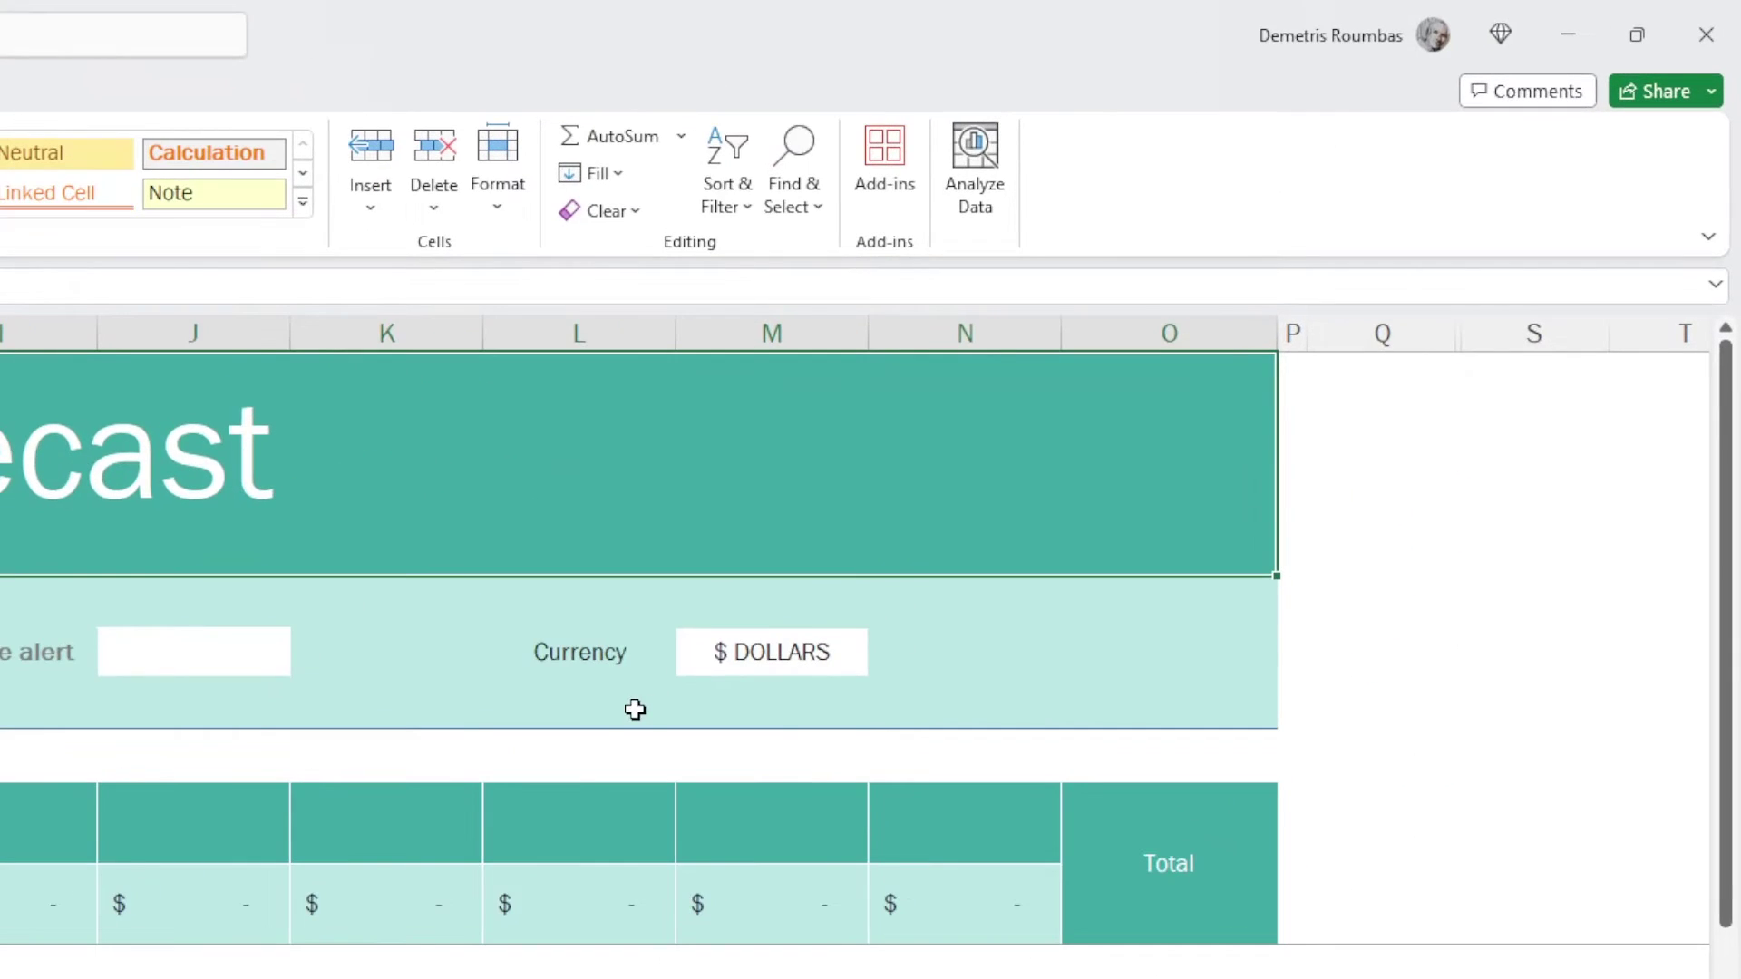
# Set the currency to € EURO and the cash minimum balance alert to 2,000.
pyautogui.click(1281, 308)
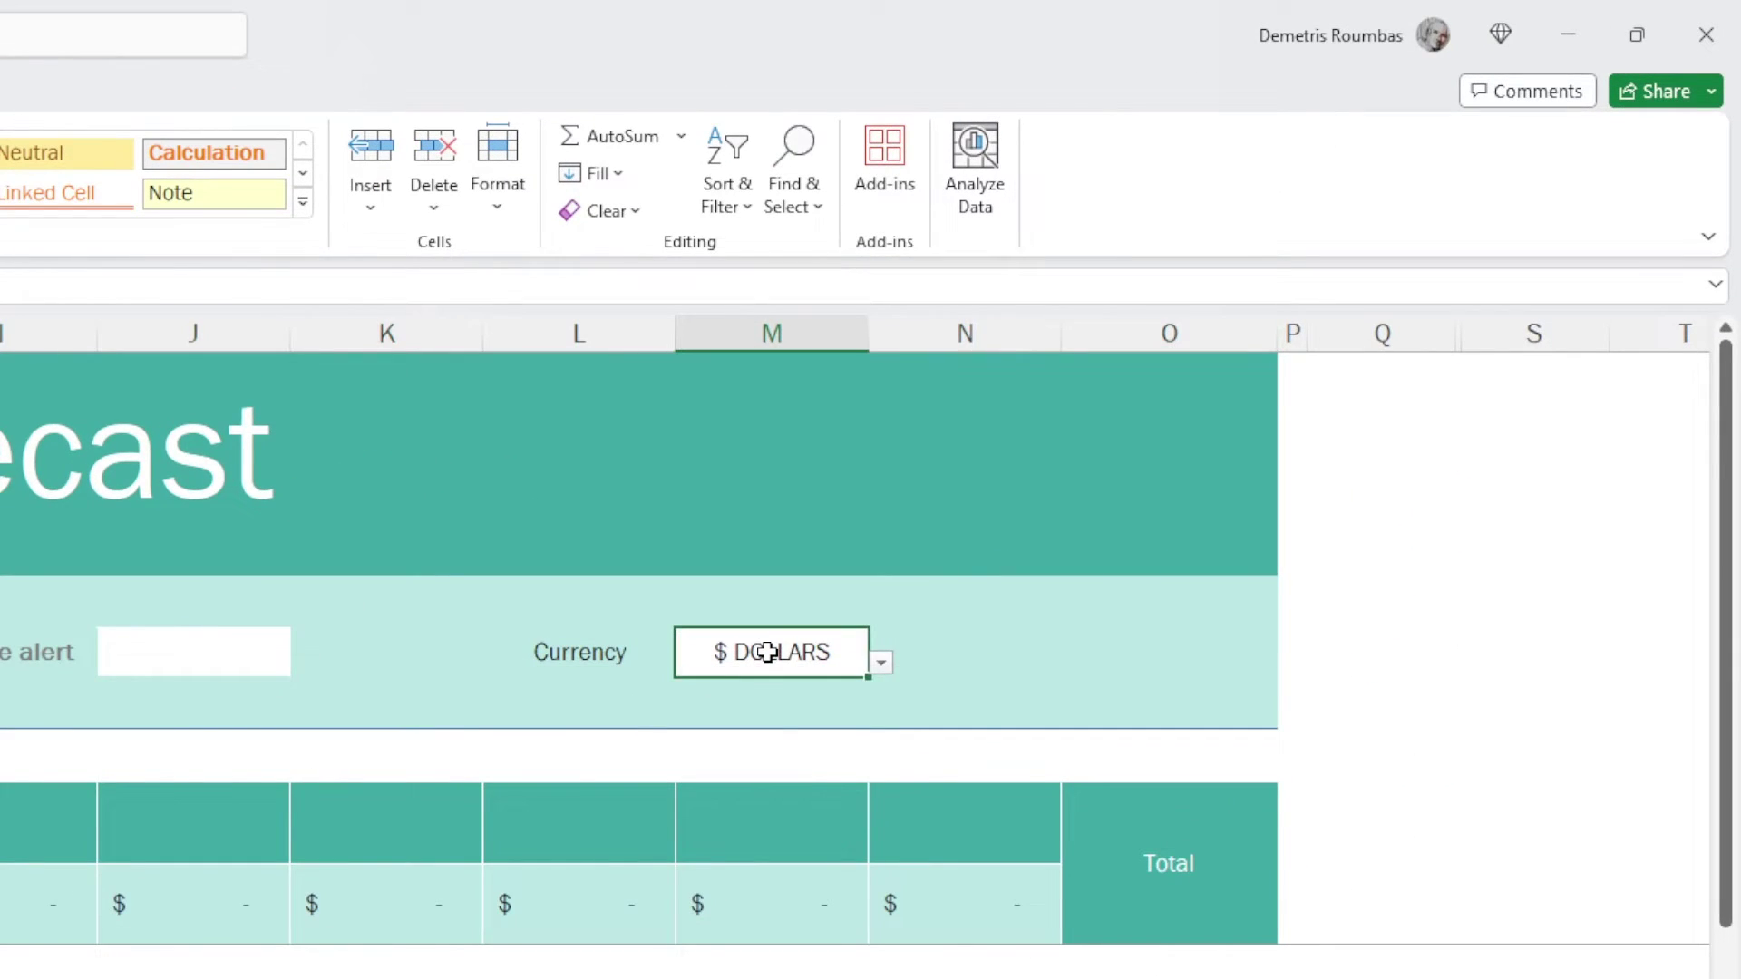
pyautogui.click(881, 665)
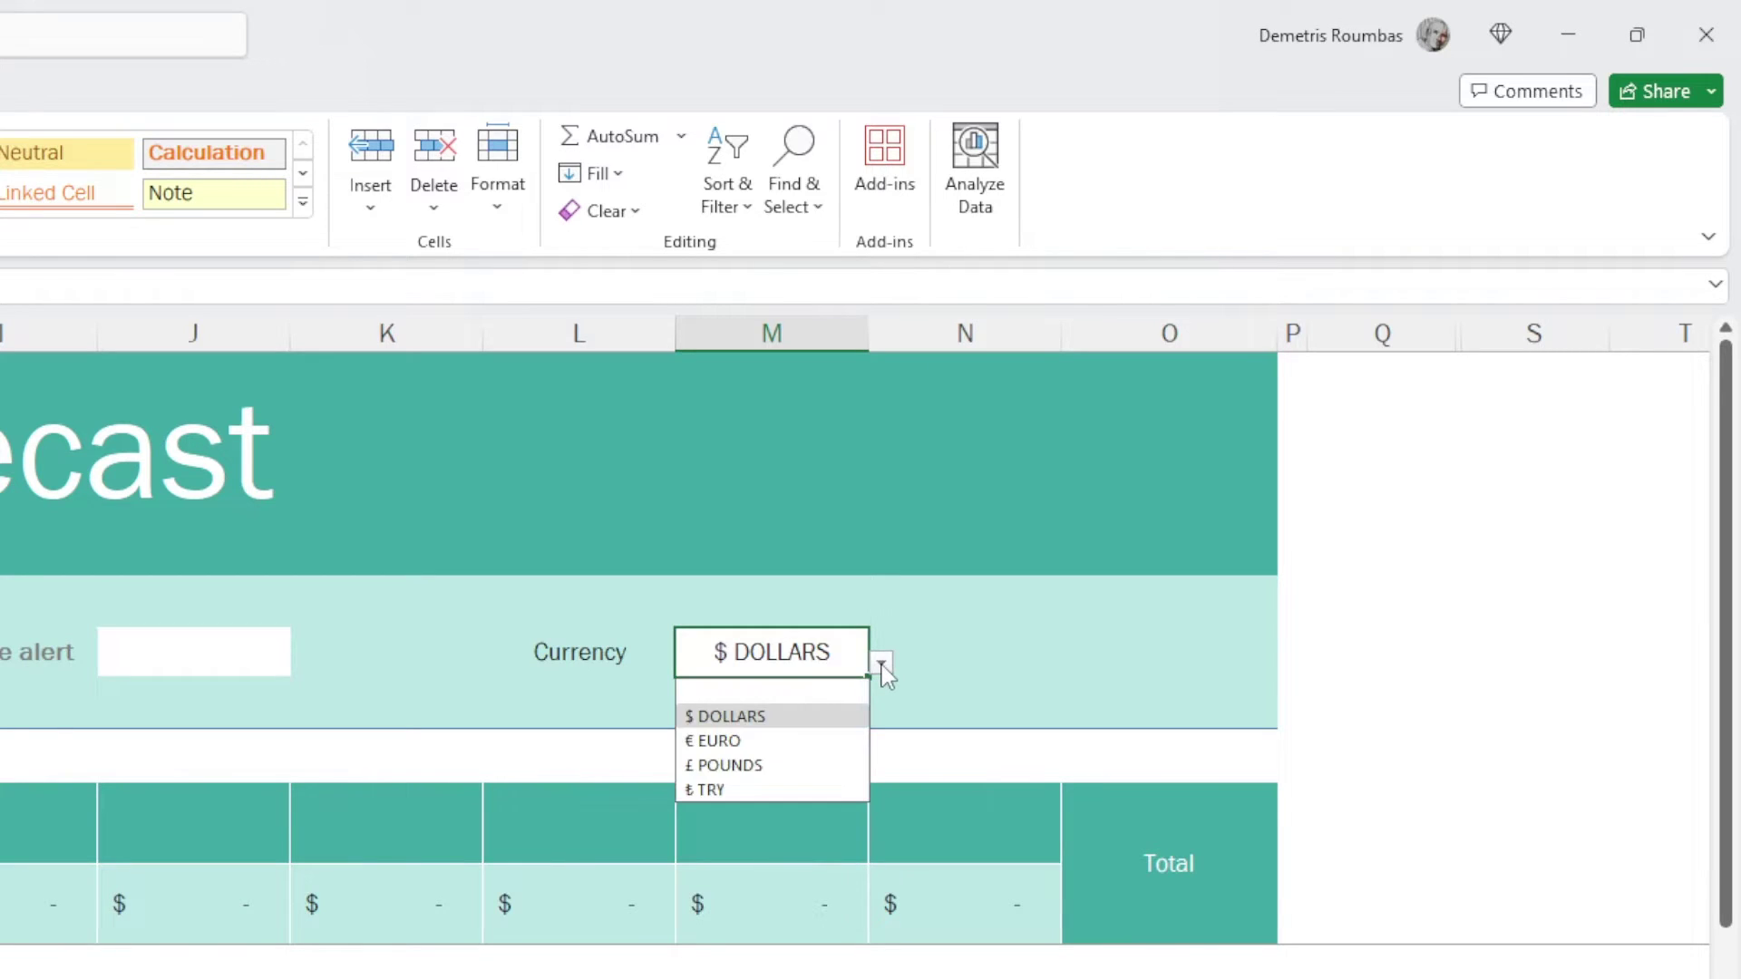
pyautogui.click(752, 741)
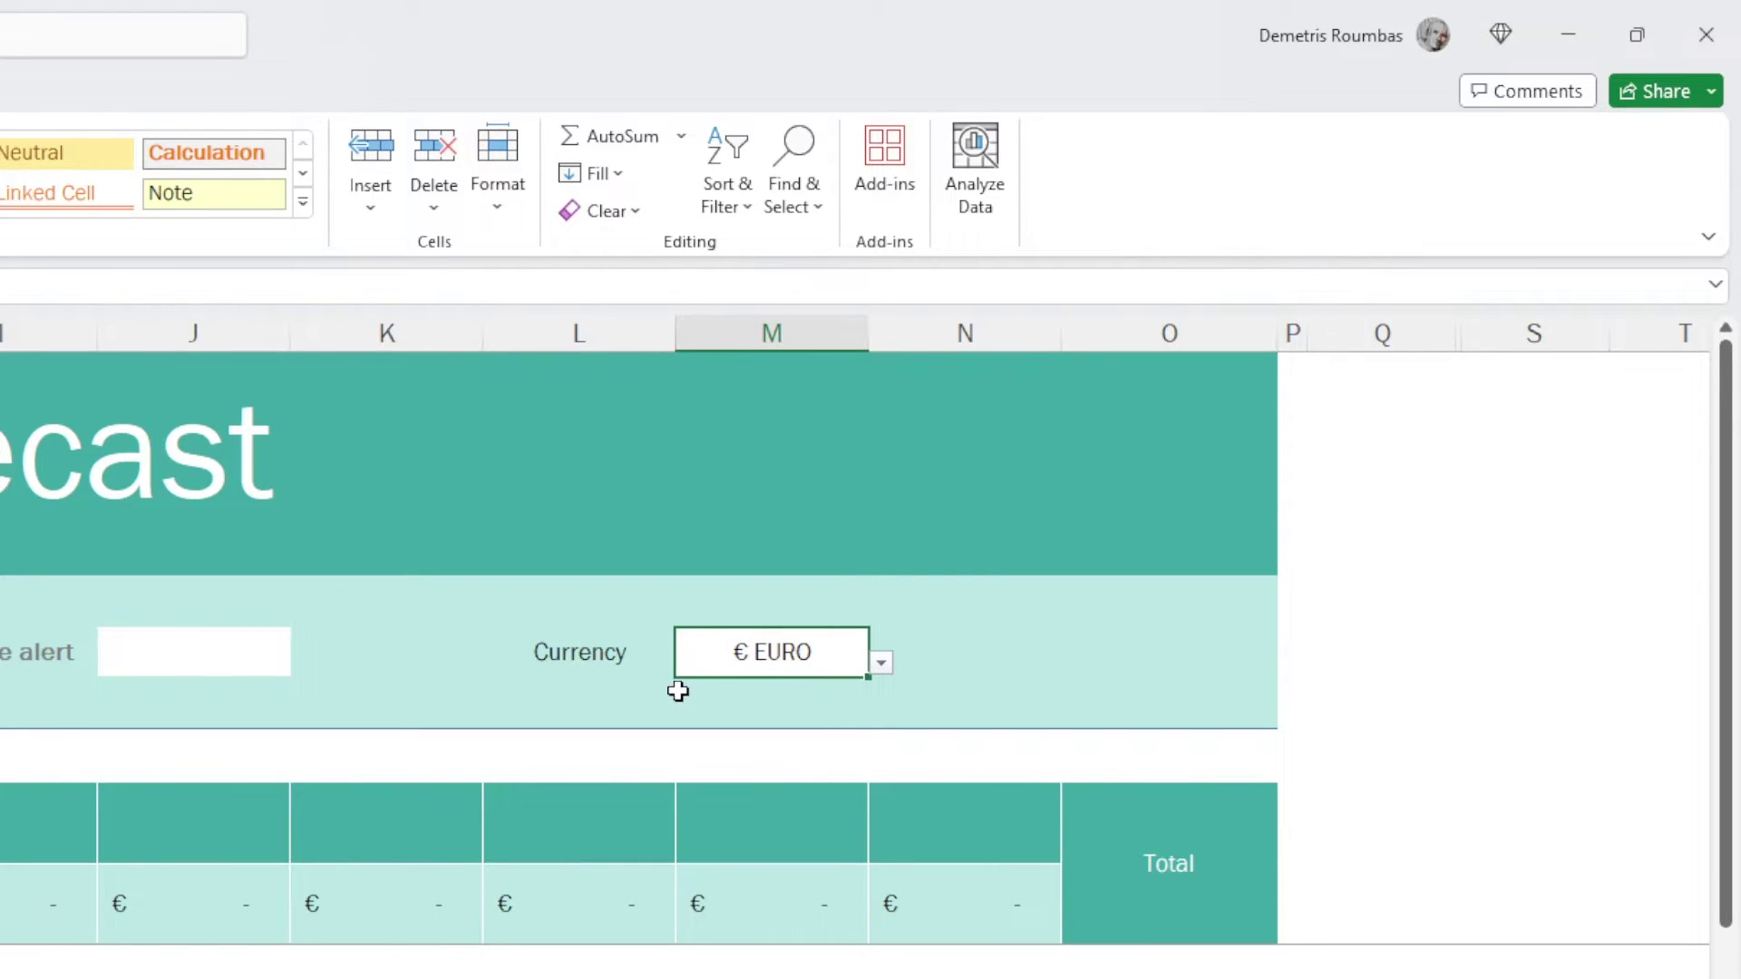
pyautogui.click(162, 662)
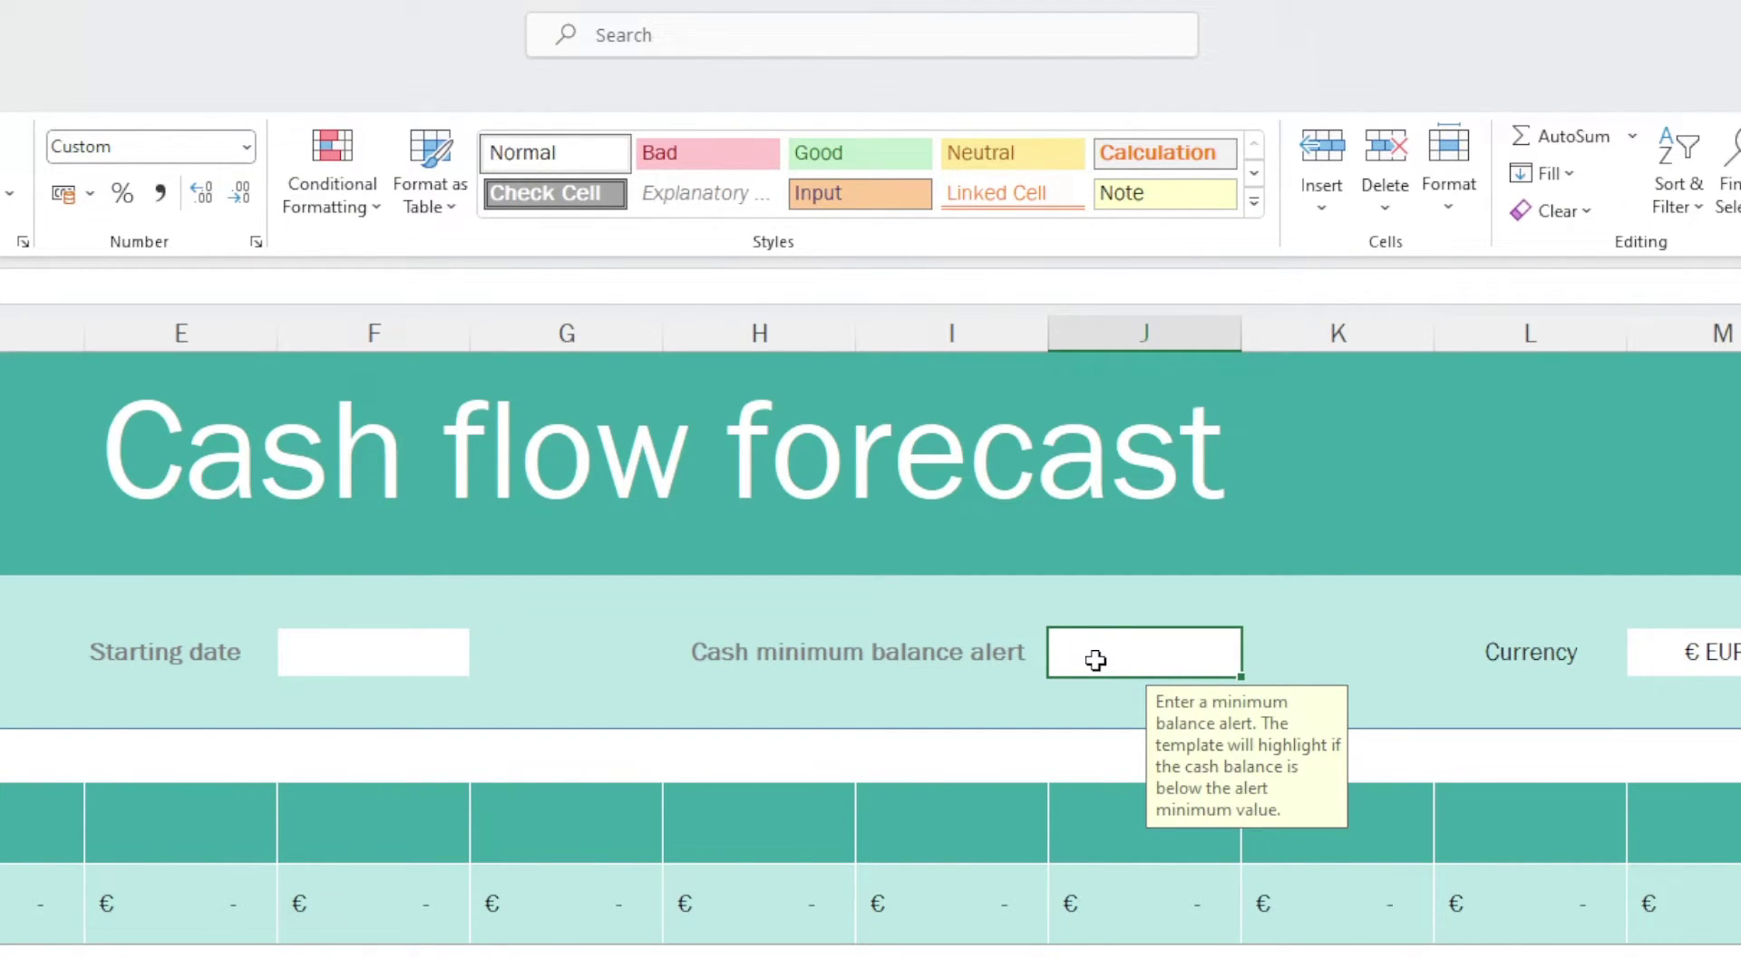
pyautogui.write('2000')
pyautogui.press('Return')
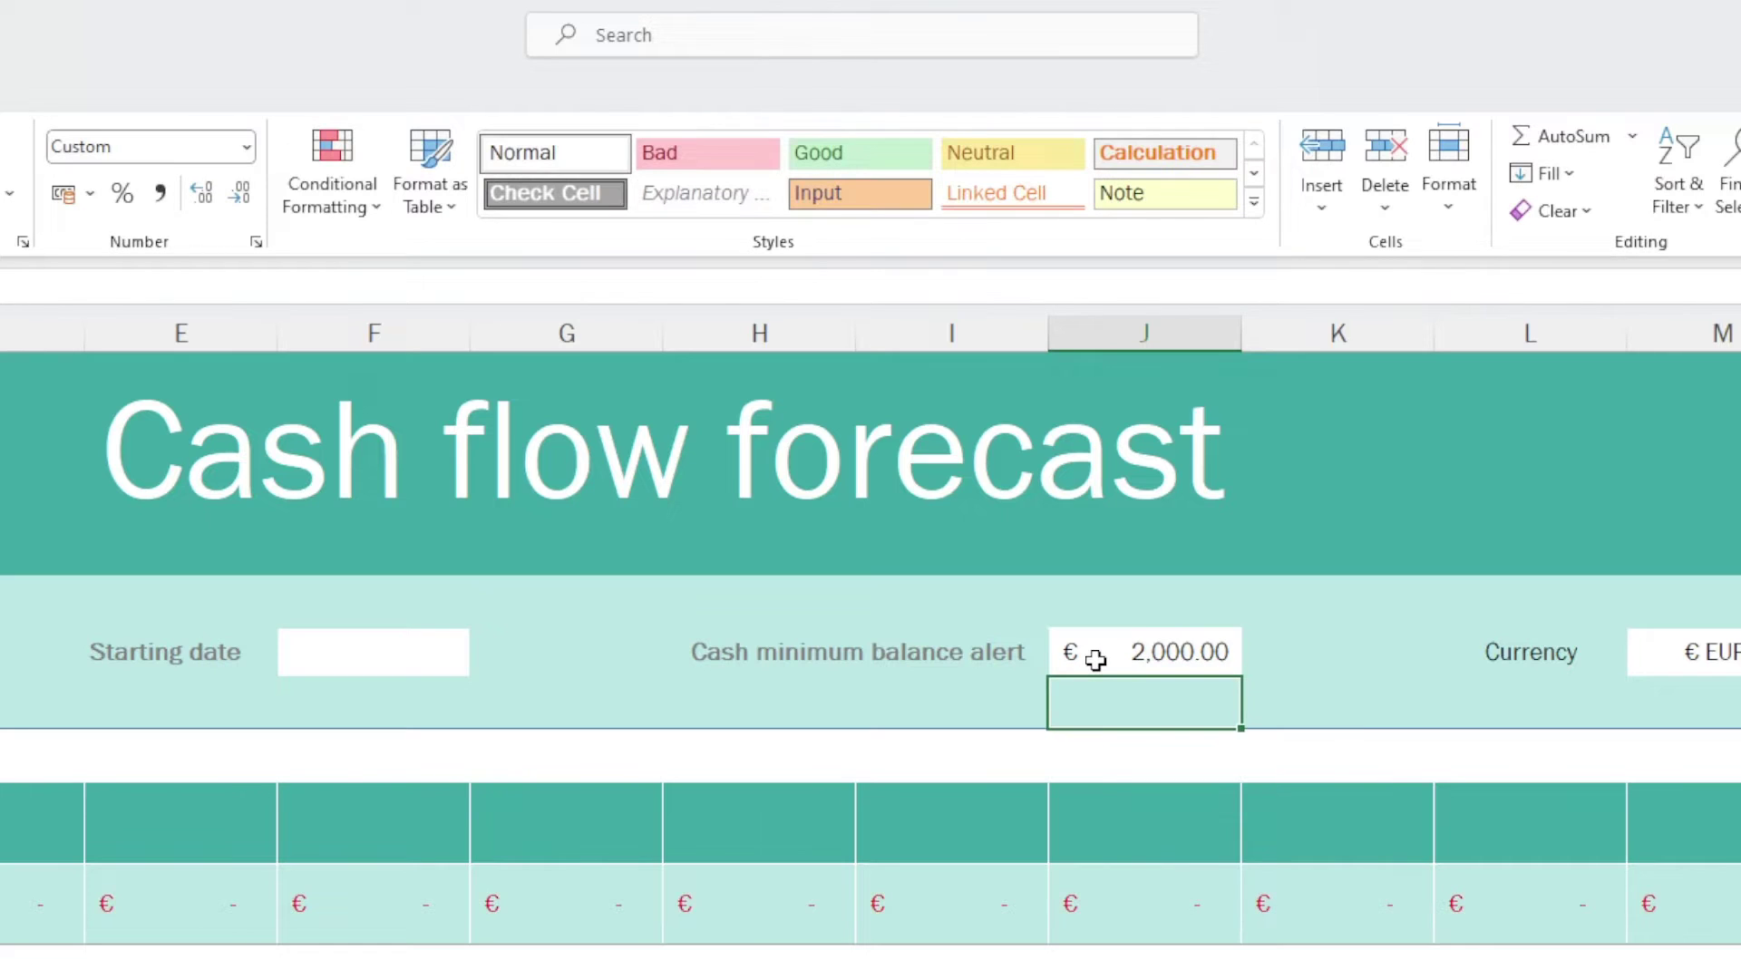
pyautogui.click(1095, 661)
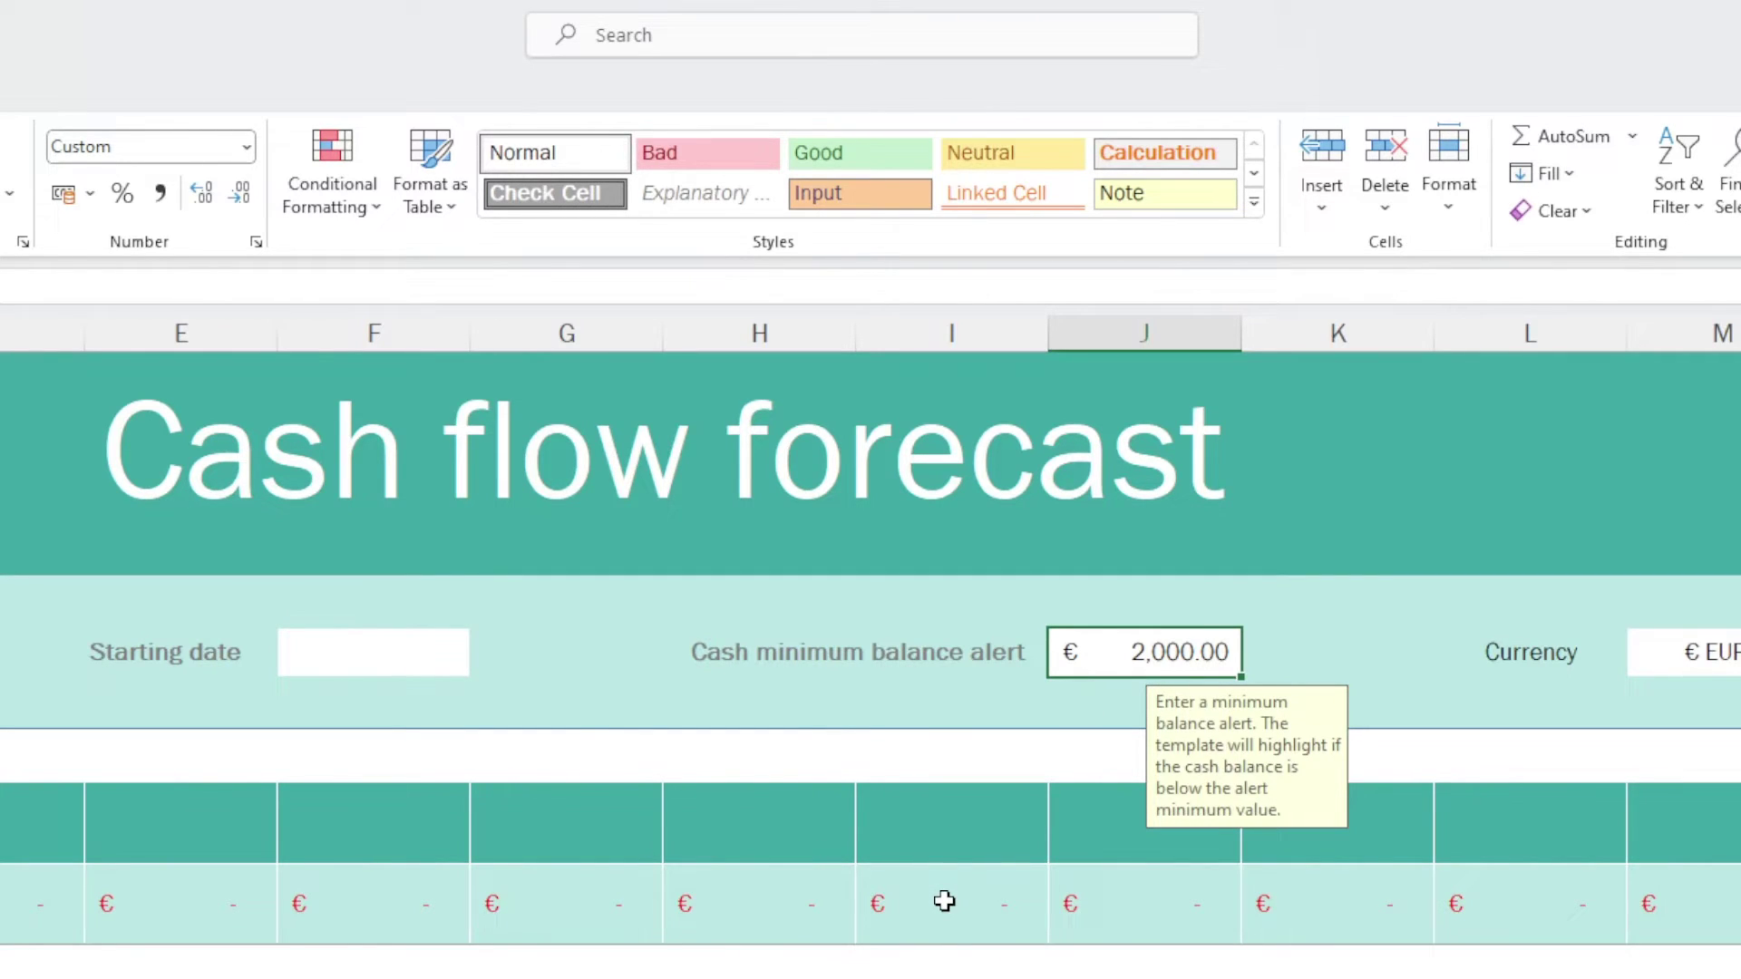
# Enter 1/1/24 as the starting date and return to the top of the sheet.
pyautogui.click(372, 662)
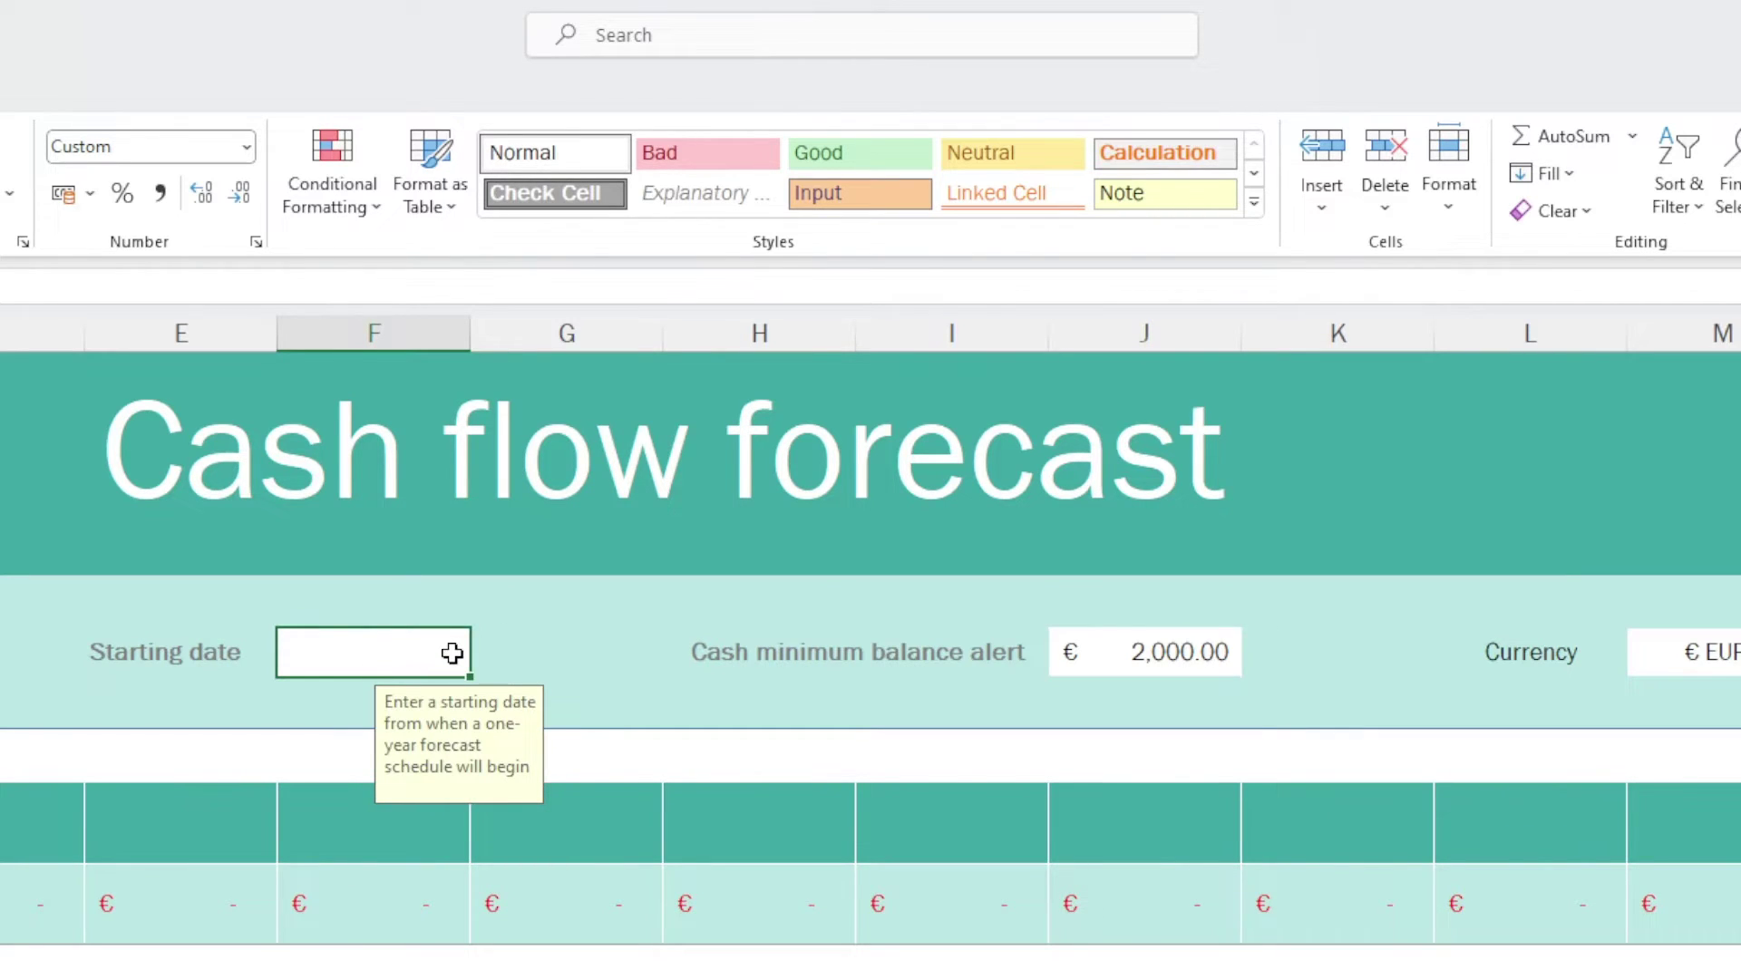
pyautogui.write('1/1/')
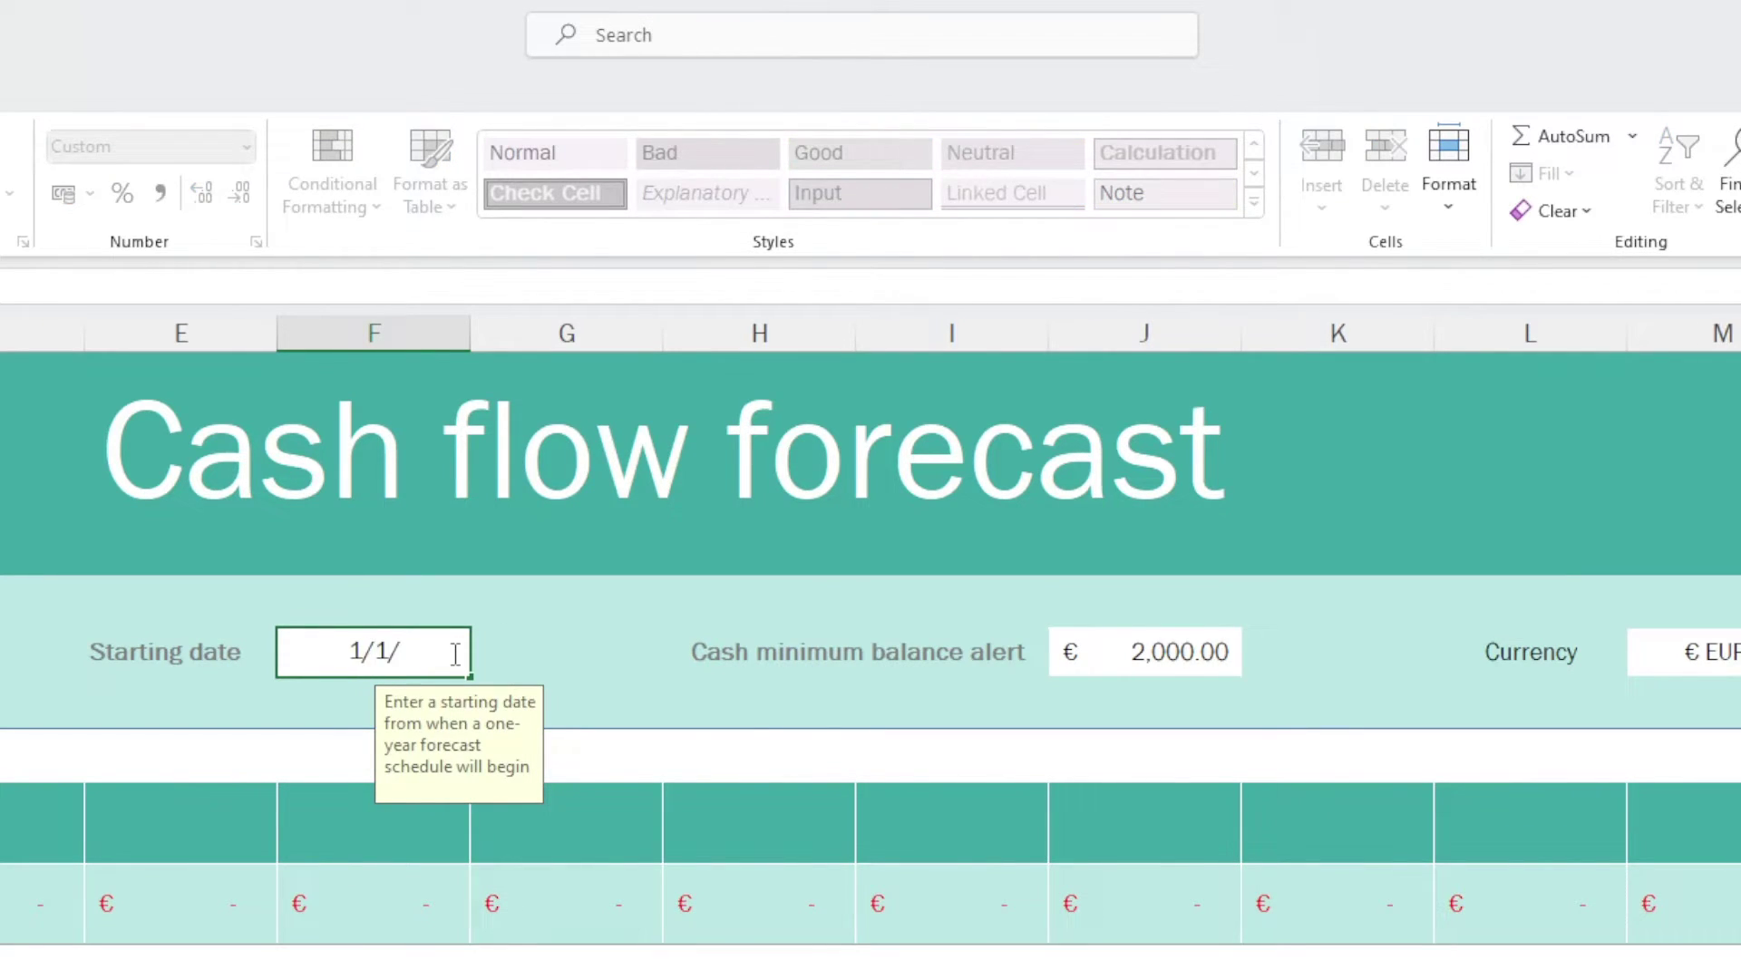
pyautogui.write('24')
pyautogui.press('Return')
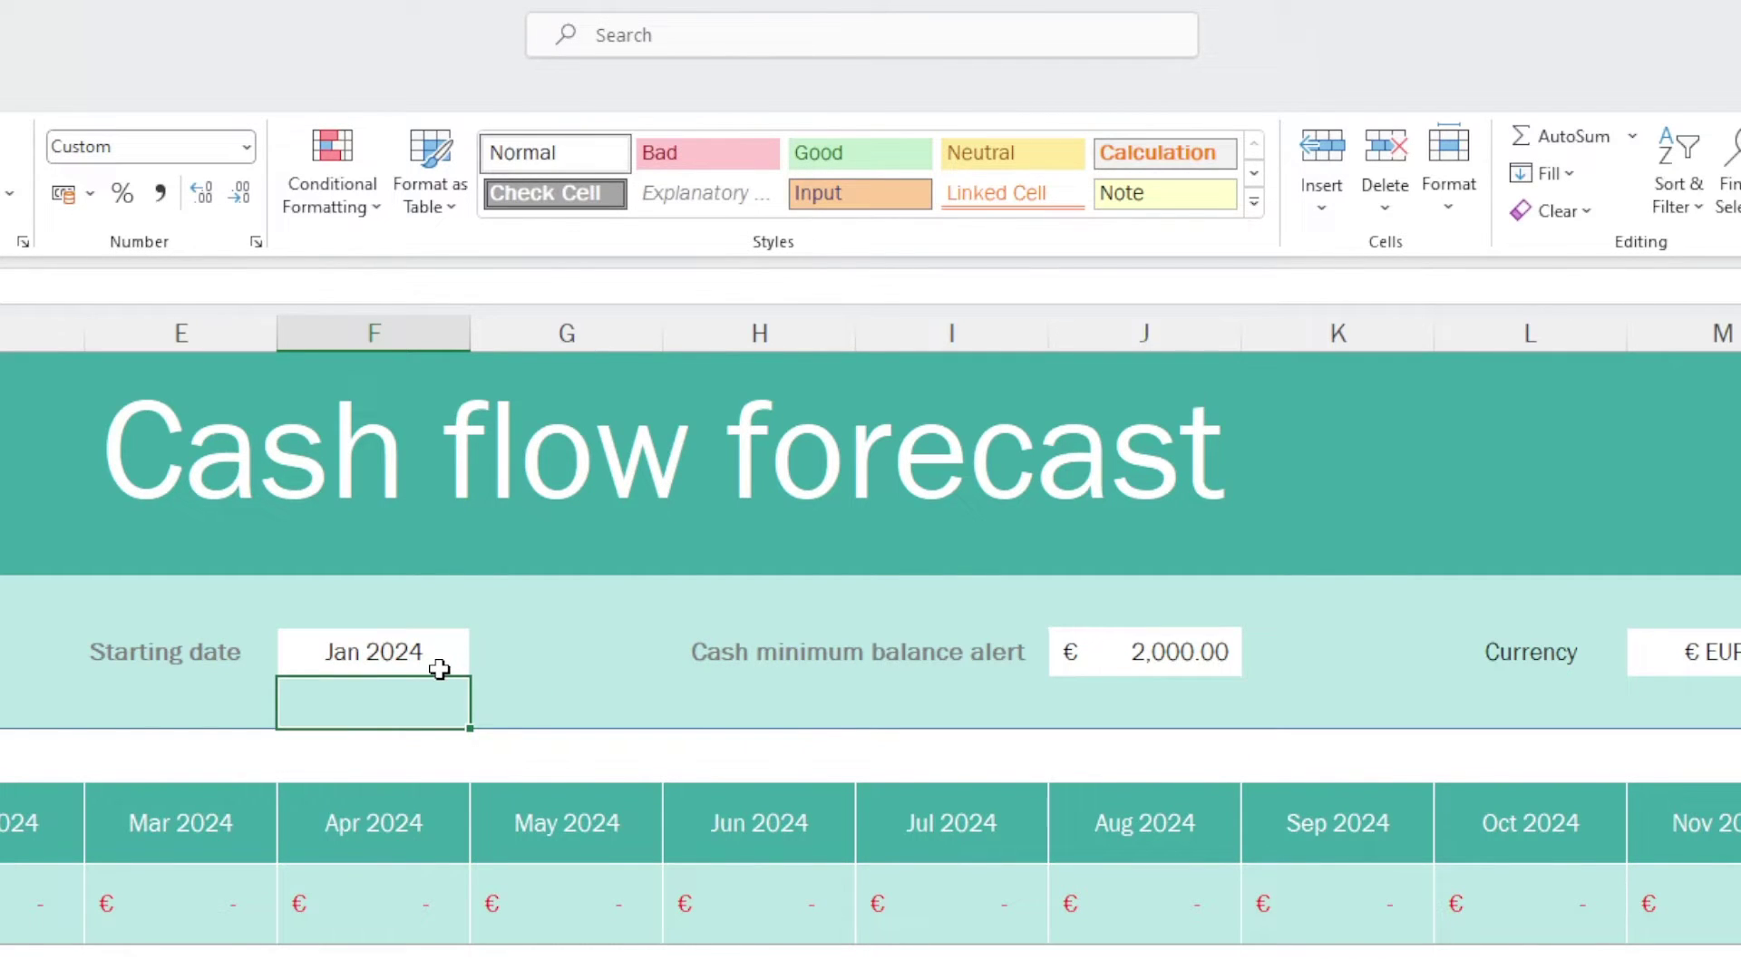
pyautogui.hotkey('ctrl', 'Home')
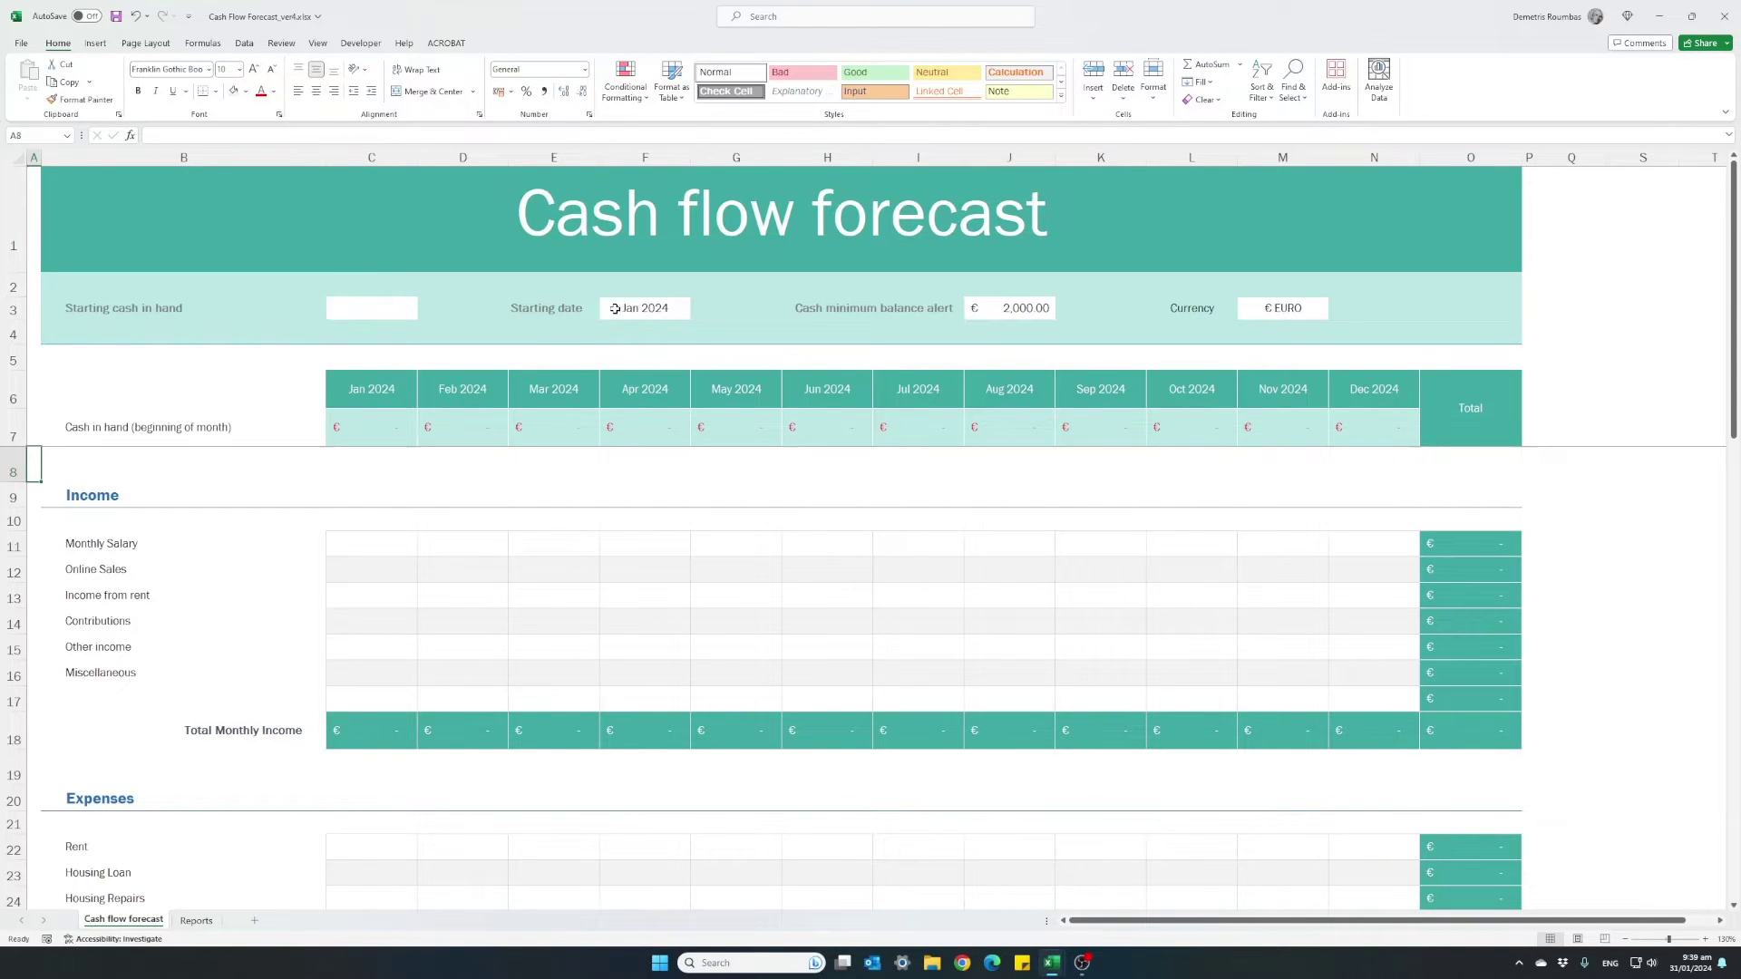
# Enter 2,500 as starting cash in hand and verify January's opening cash formula =C3.
pyautogui.click(367, 305)
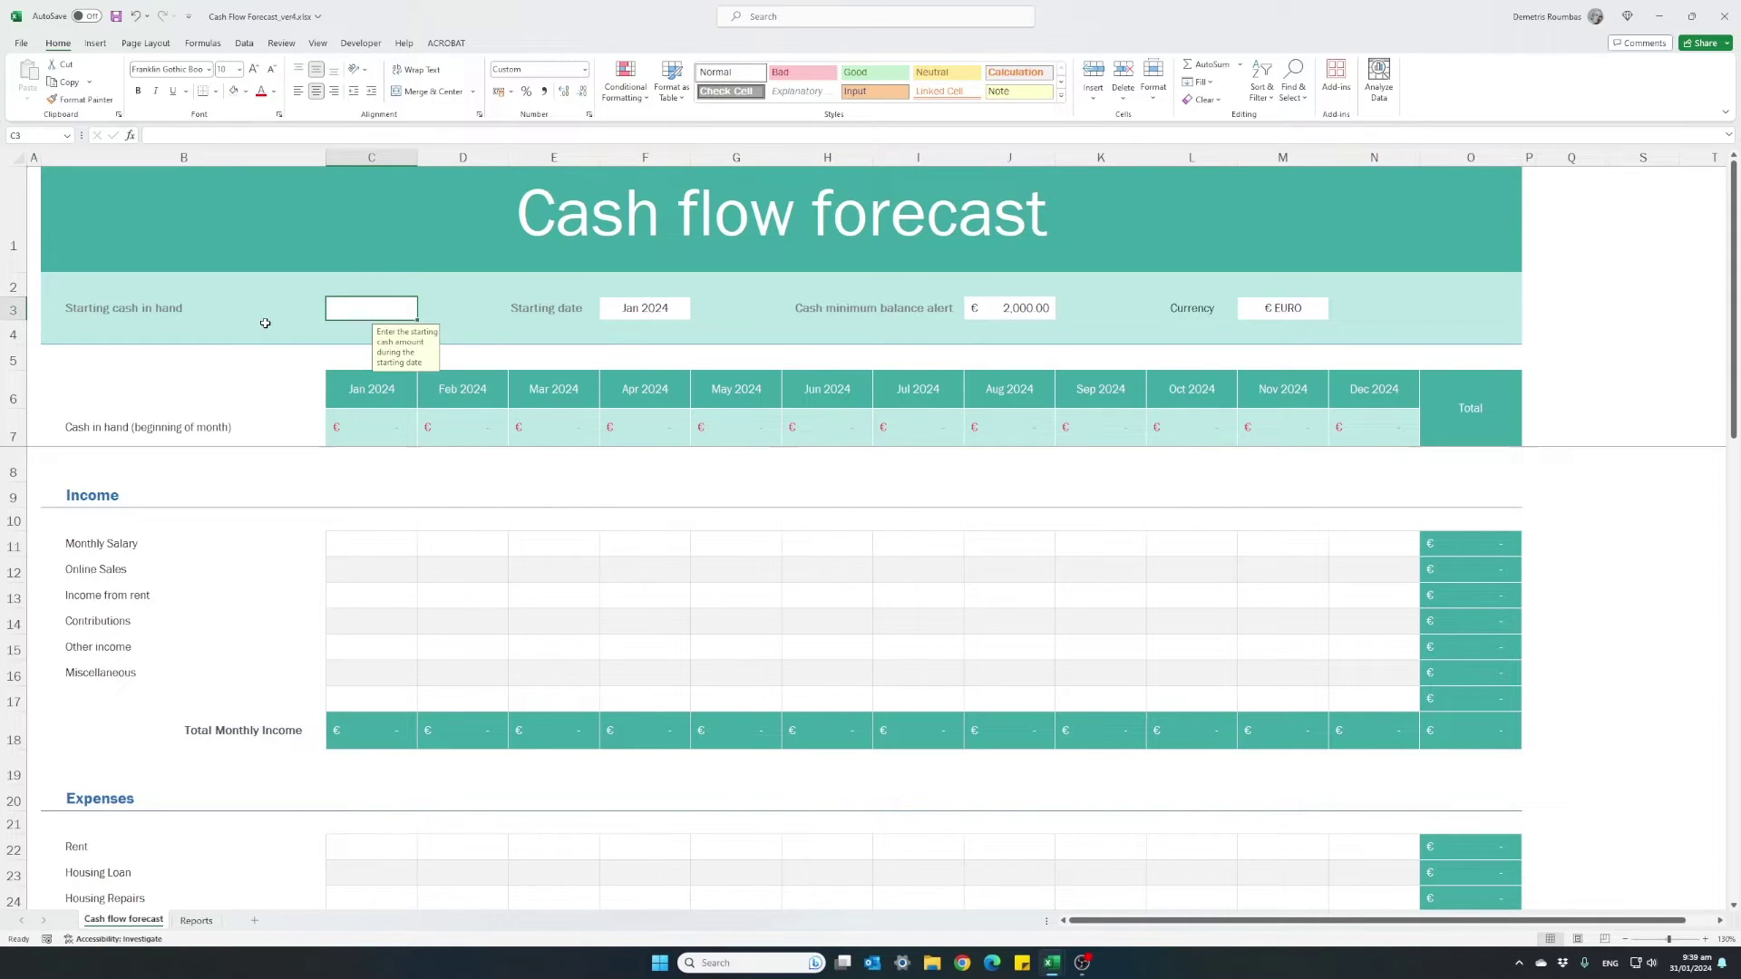
pyautogui.write('2500')
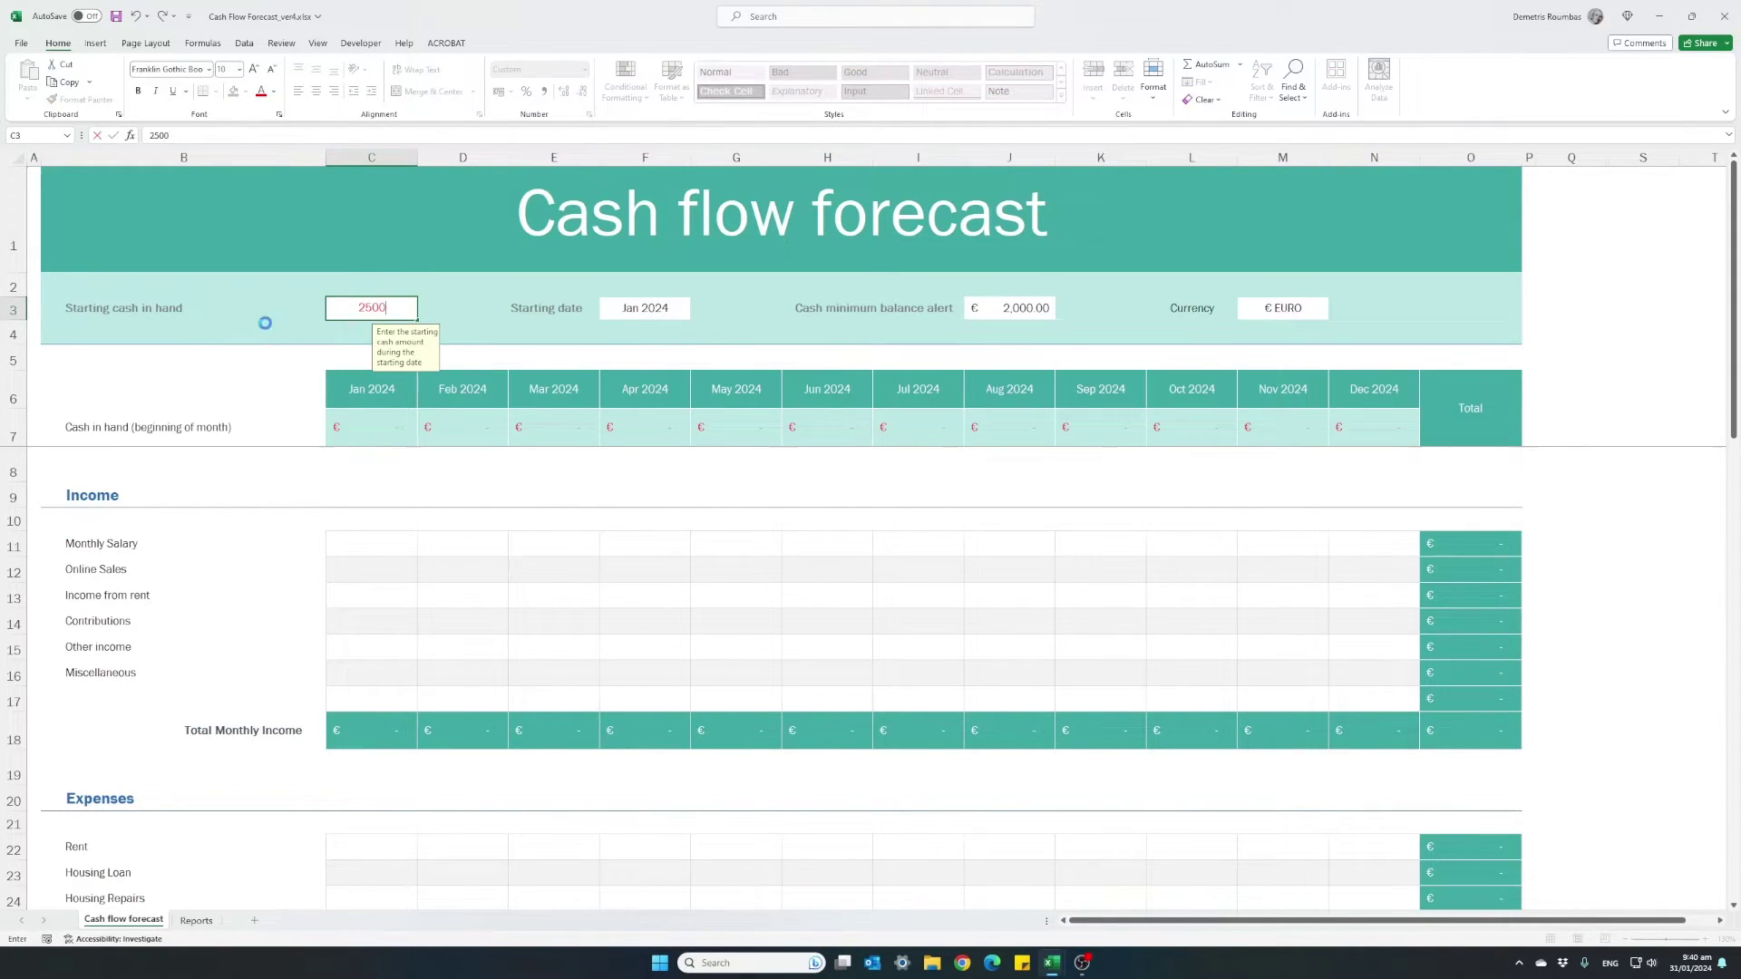
pyautogui.press('Return')
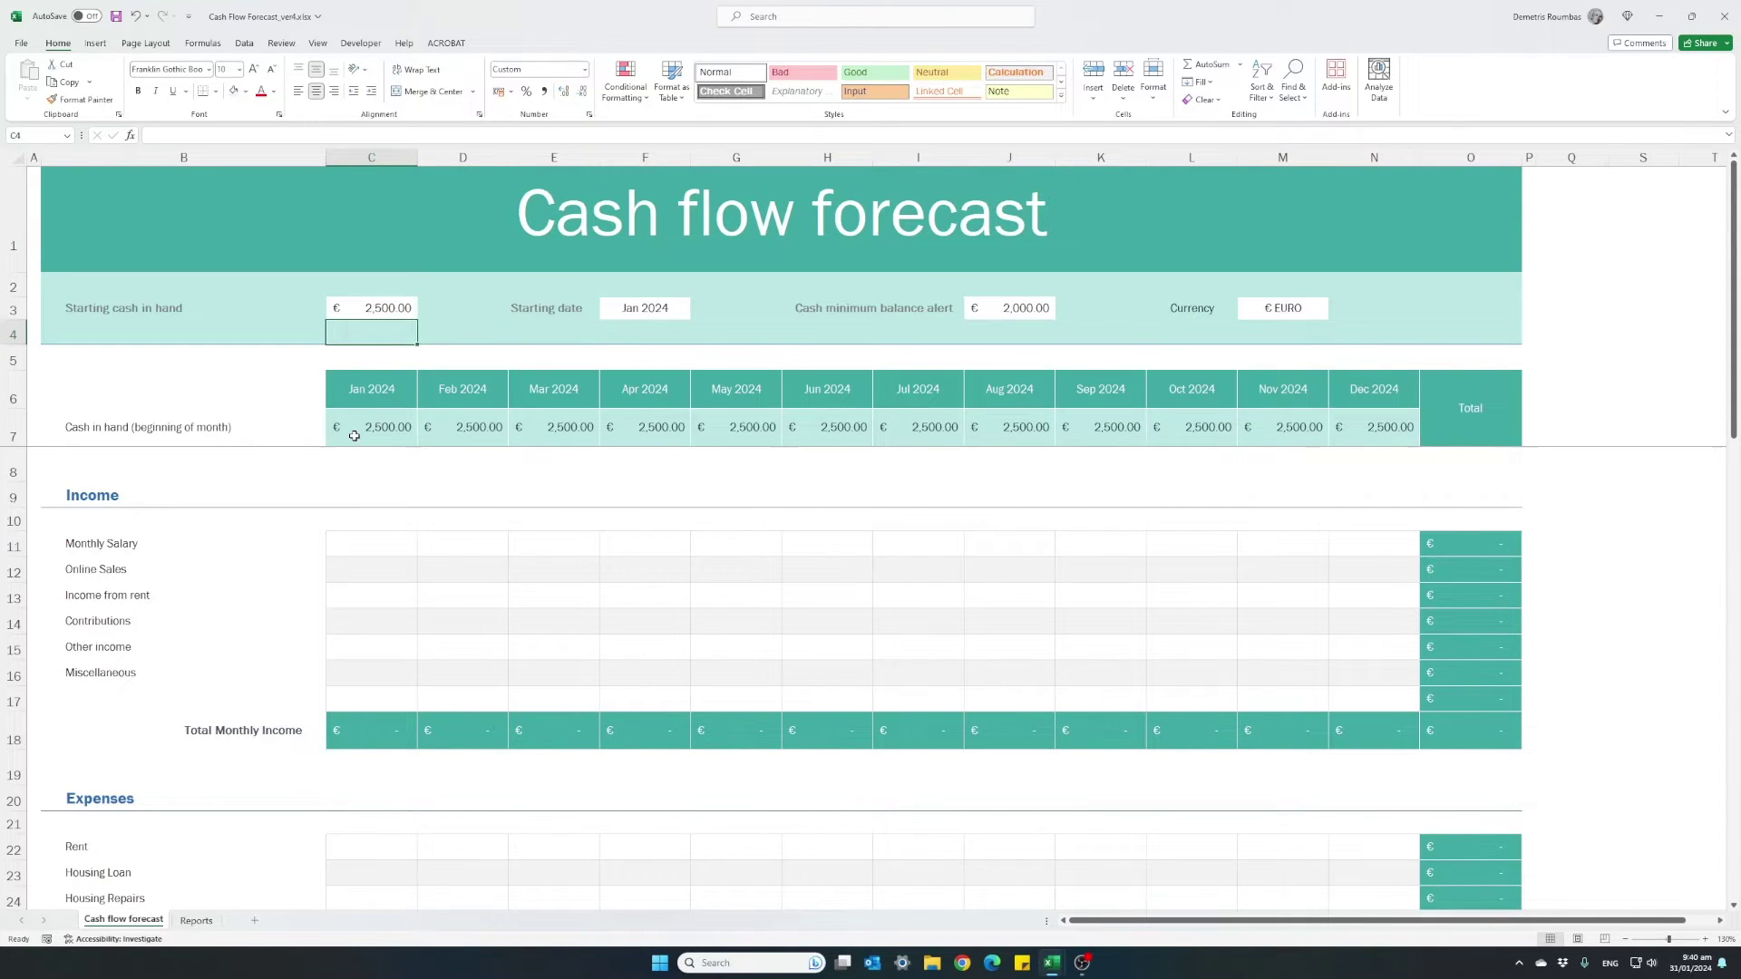
pyautogui.click(355, 436)
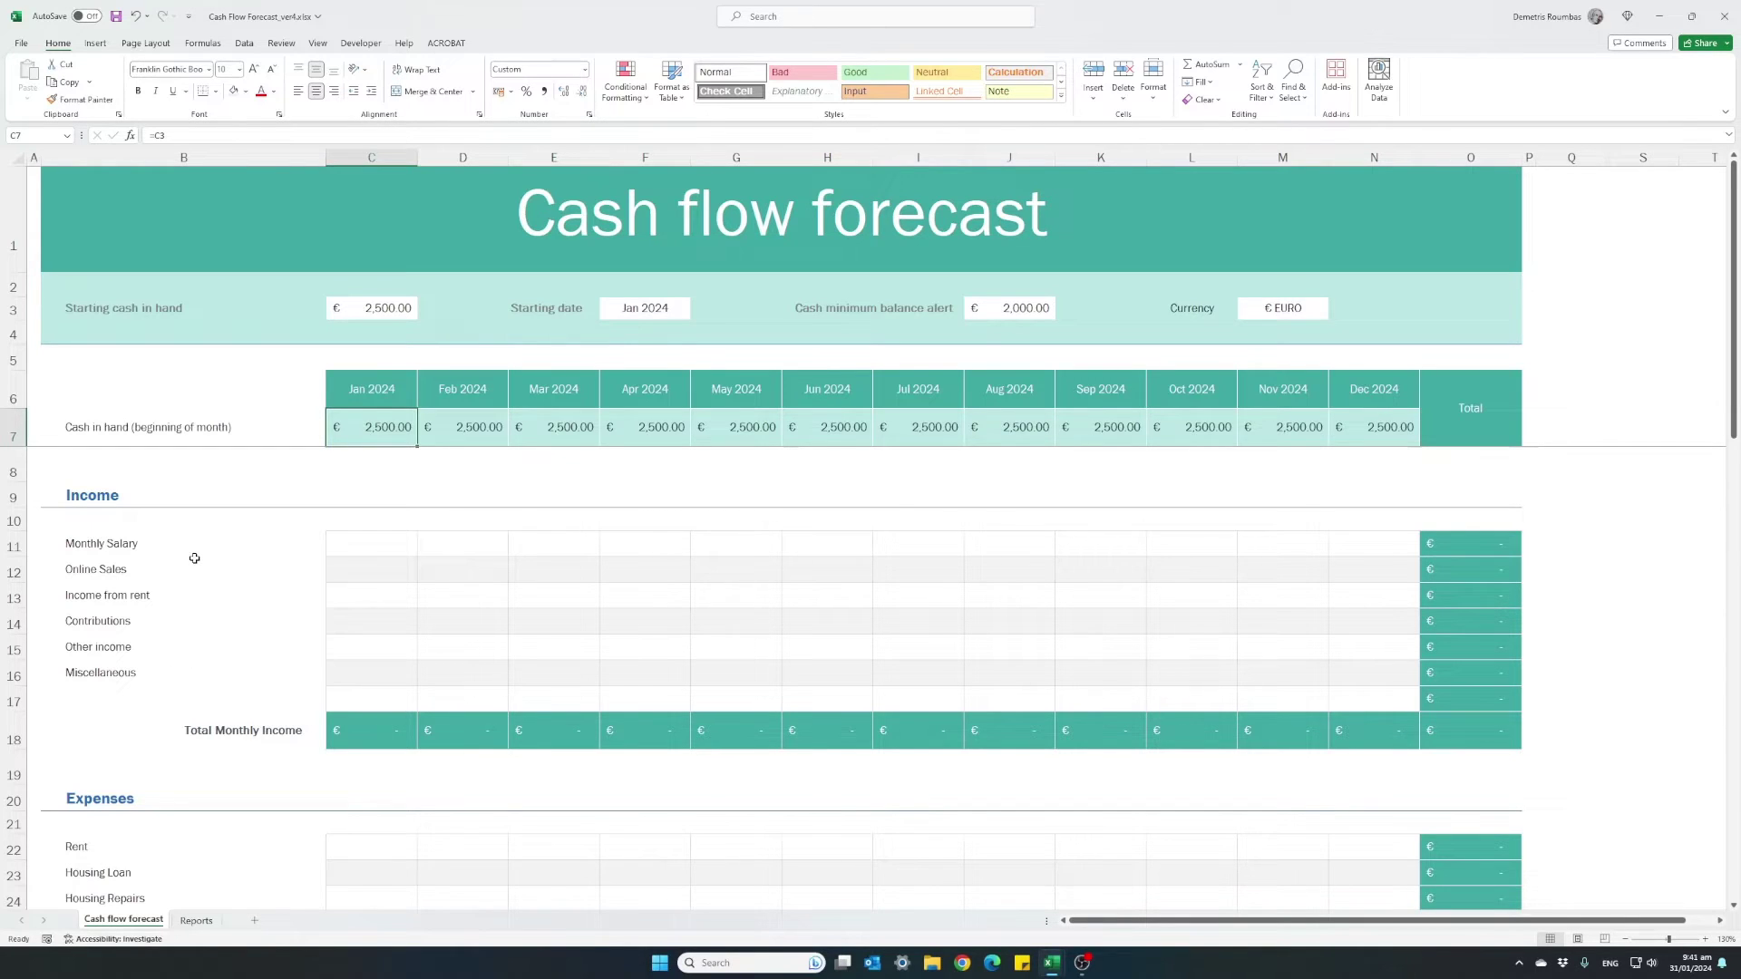
# Enter 3,000 as January's Monthly Salary and copy it to February through December.
pyautogui.click(120, 551)
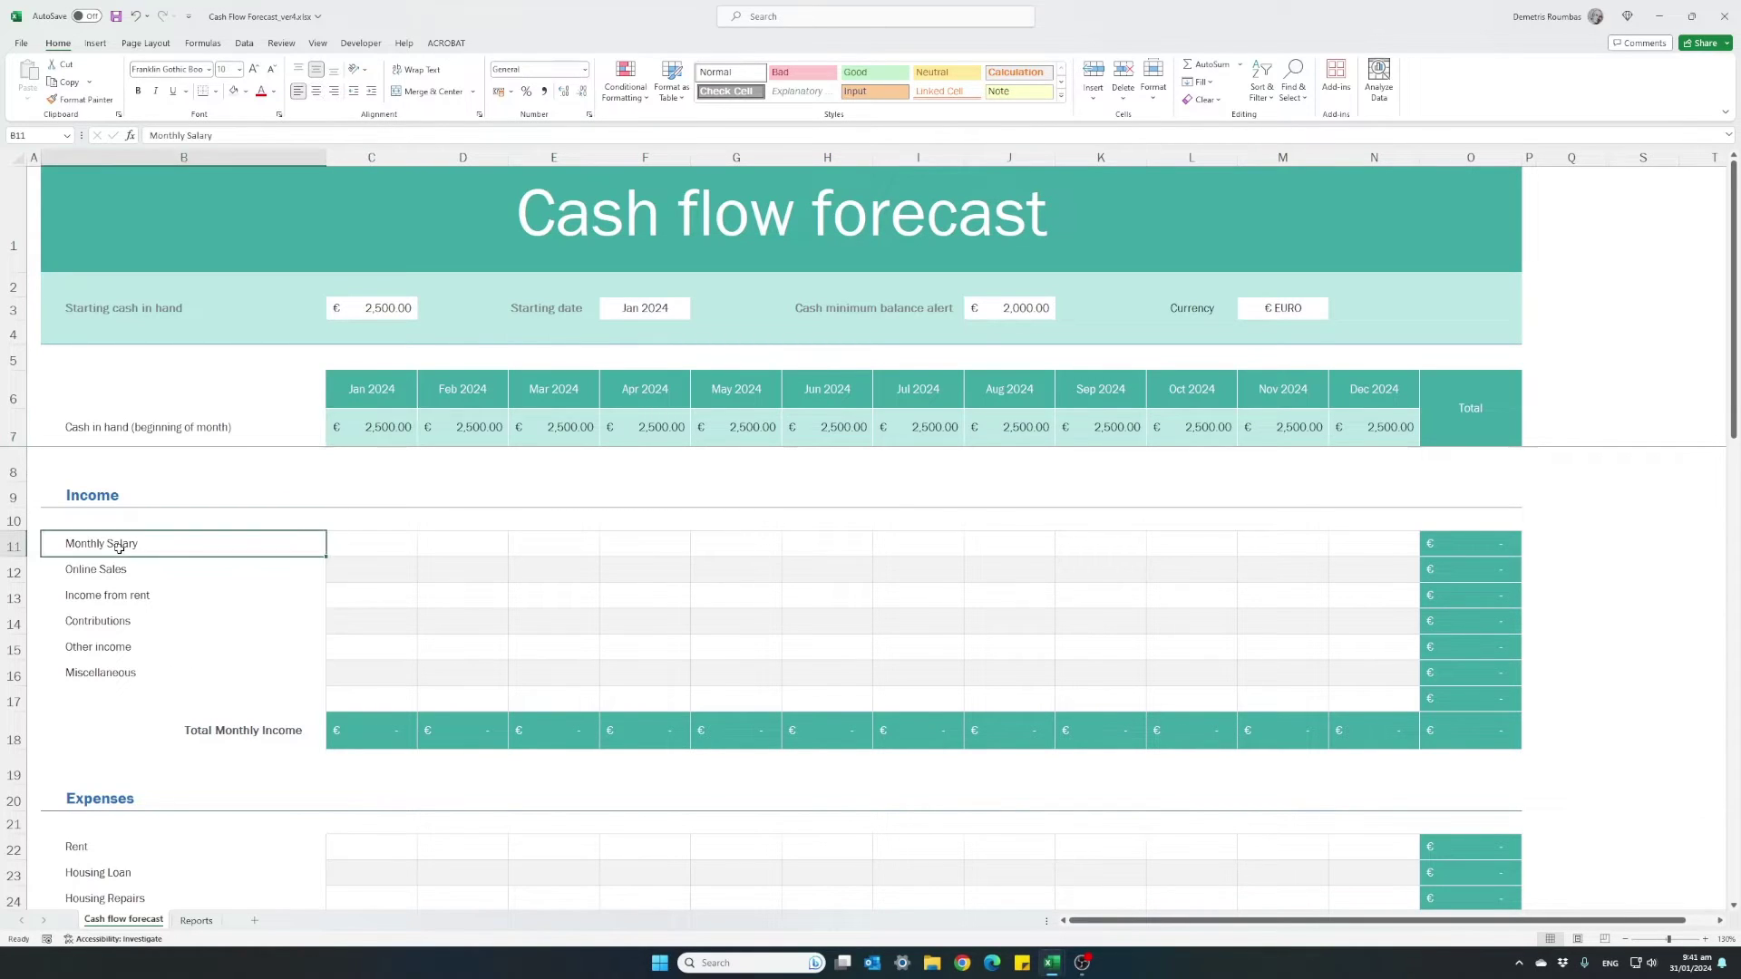
pyautogui.click(367, 546)
pyautogui.write('3000')
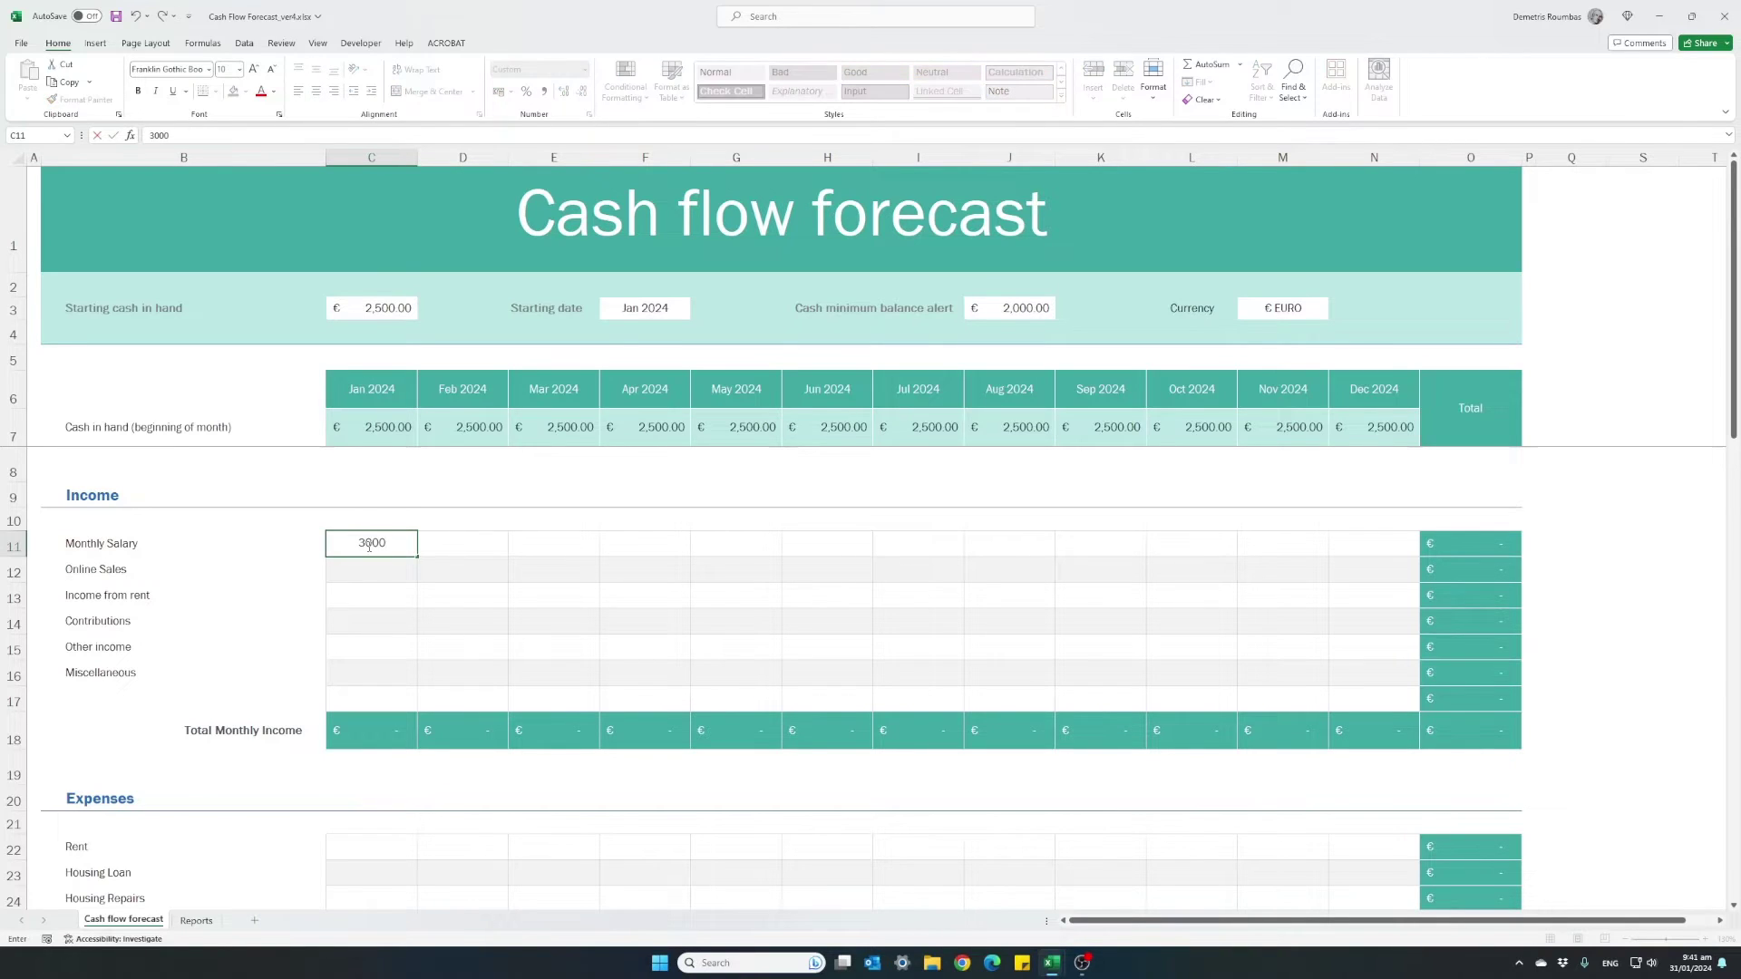
pyautogui.hotkey('ctrl', 'Return')
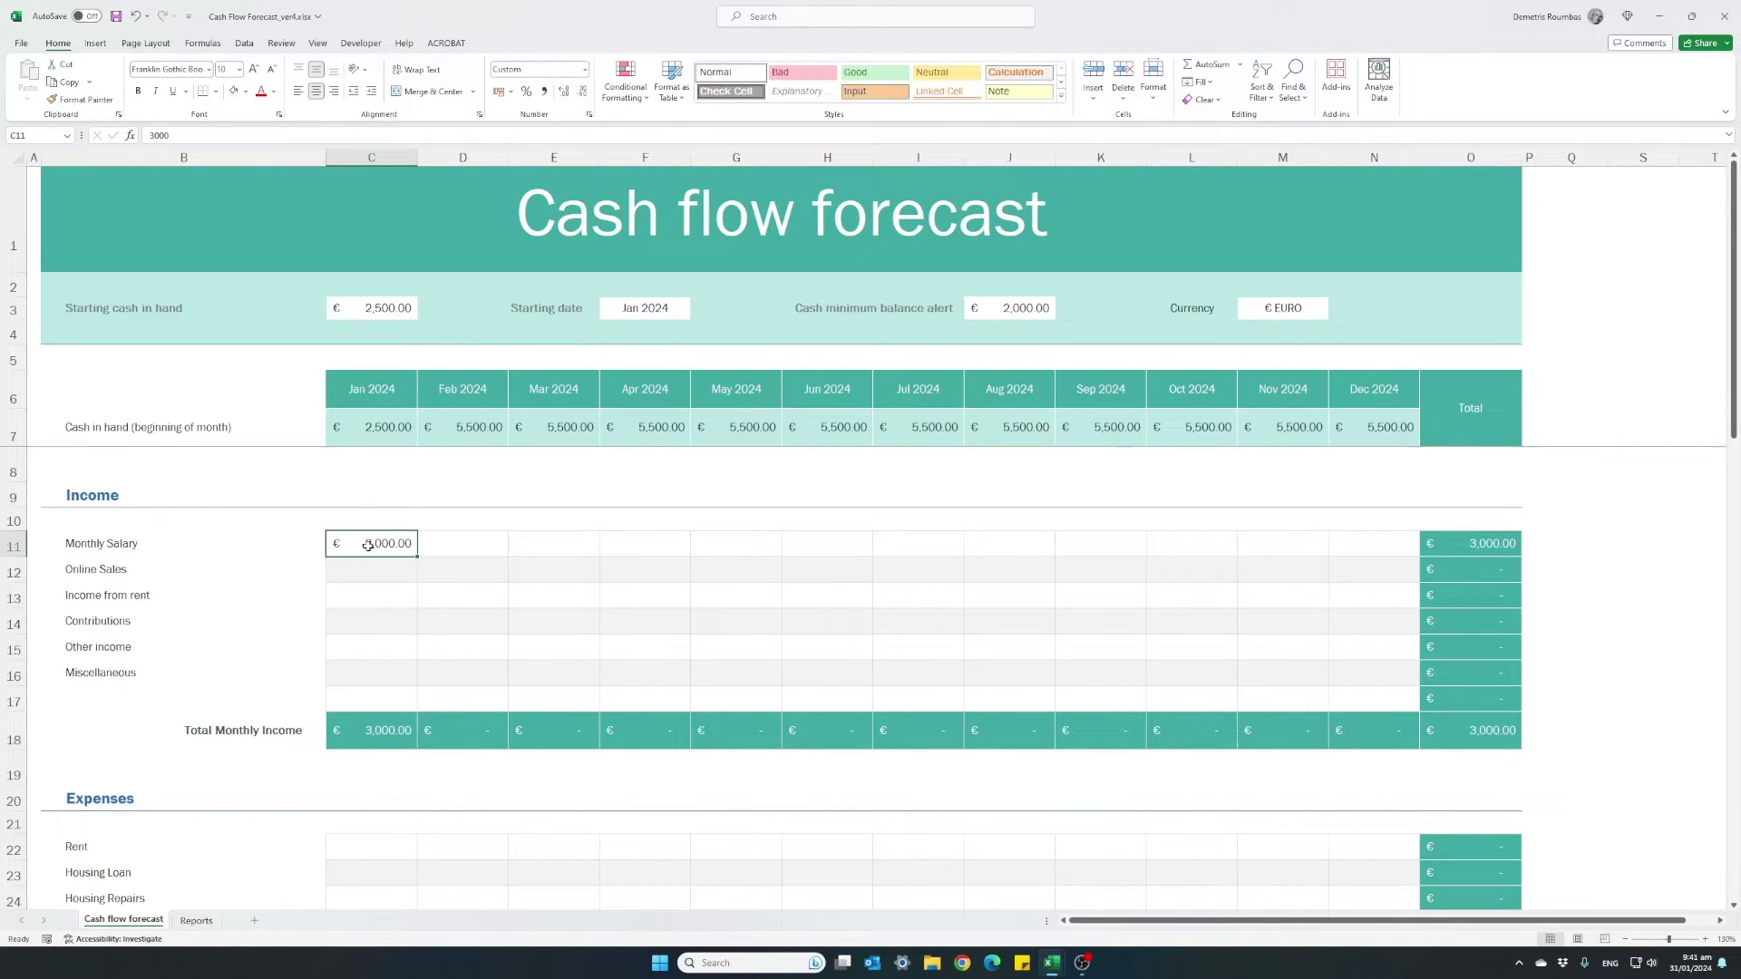
pyautogui.hotkey('ctrl', 'c')
pyautogui.moveTo(469, 544); pyautogui.dragTo(1336, 536)
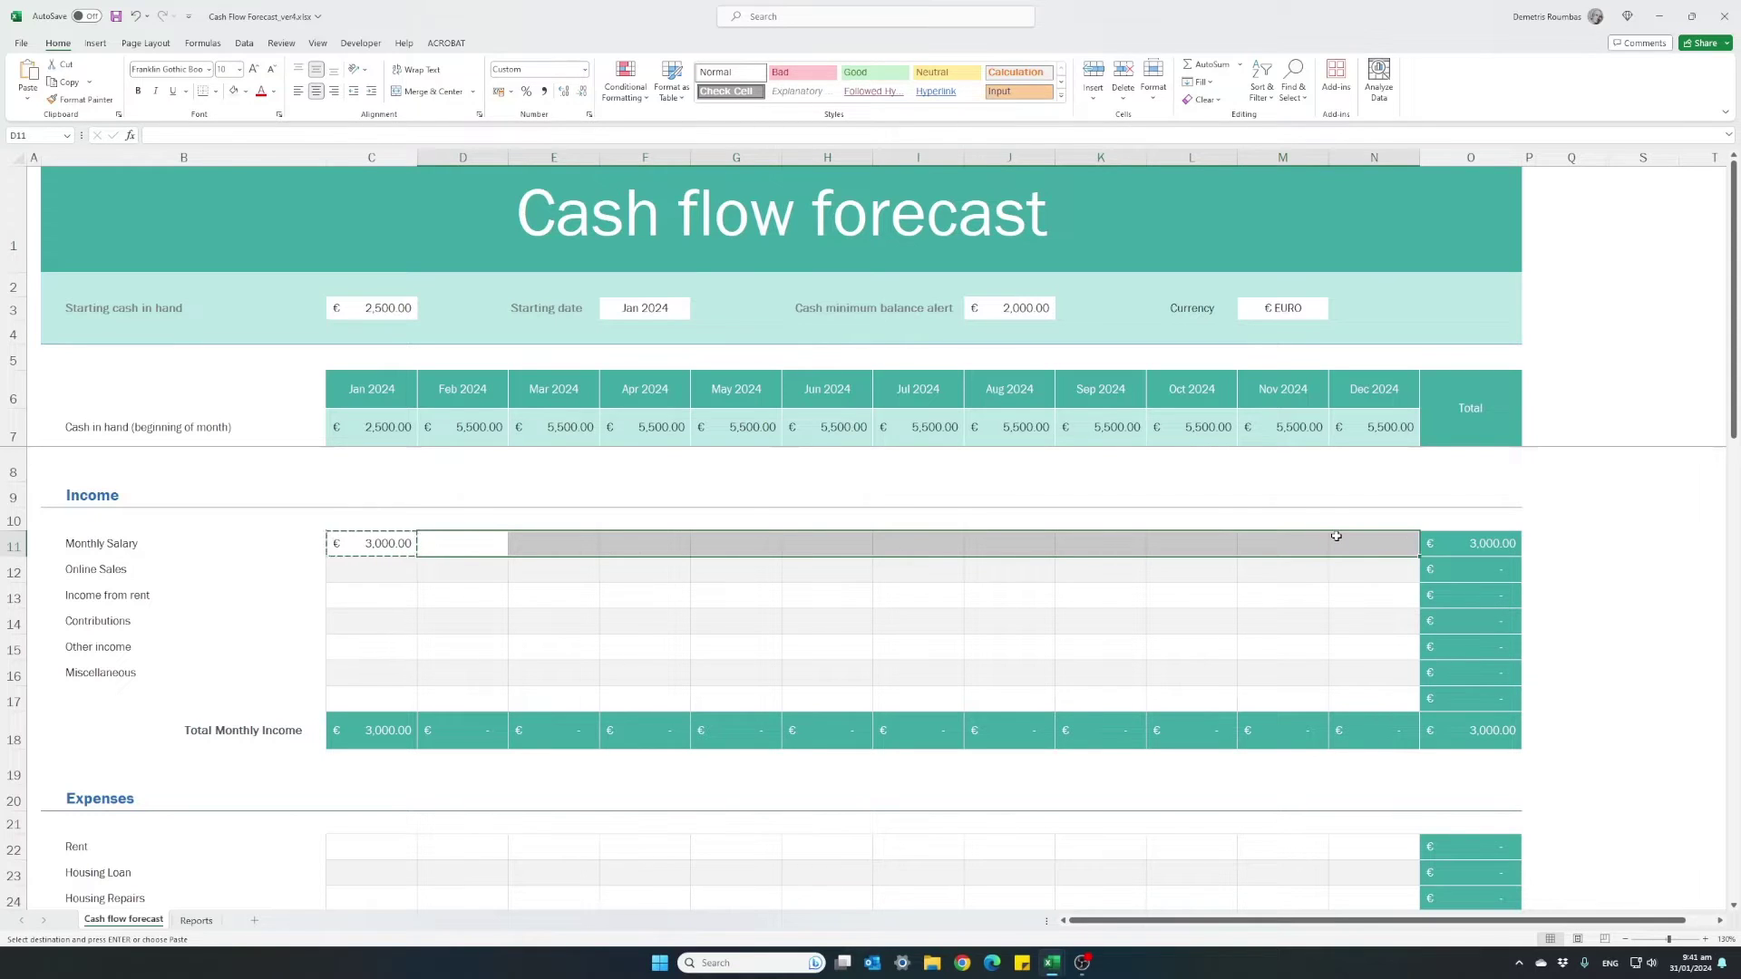
pyautogui.hotkey('ctrl', 'v')
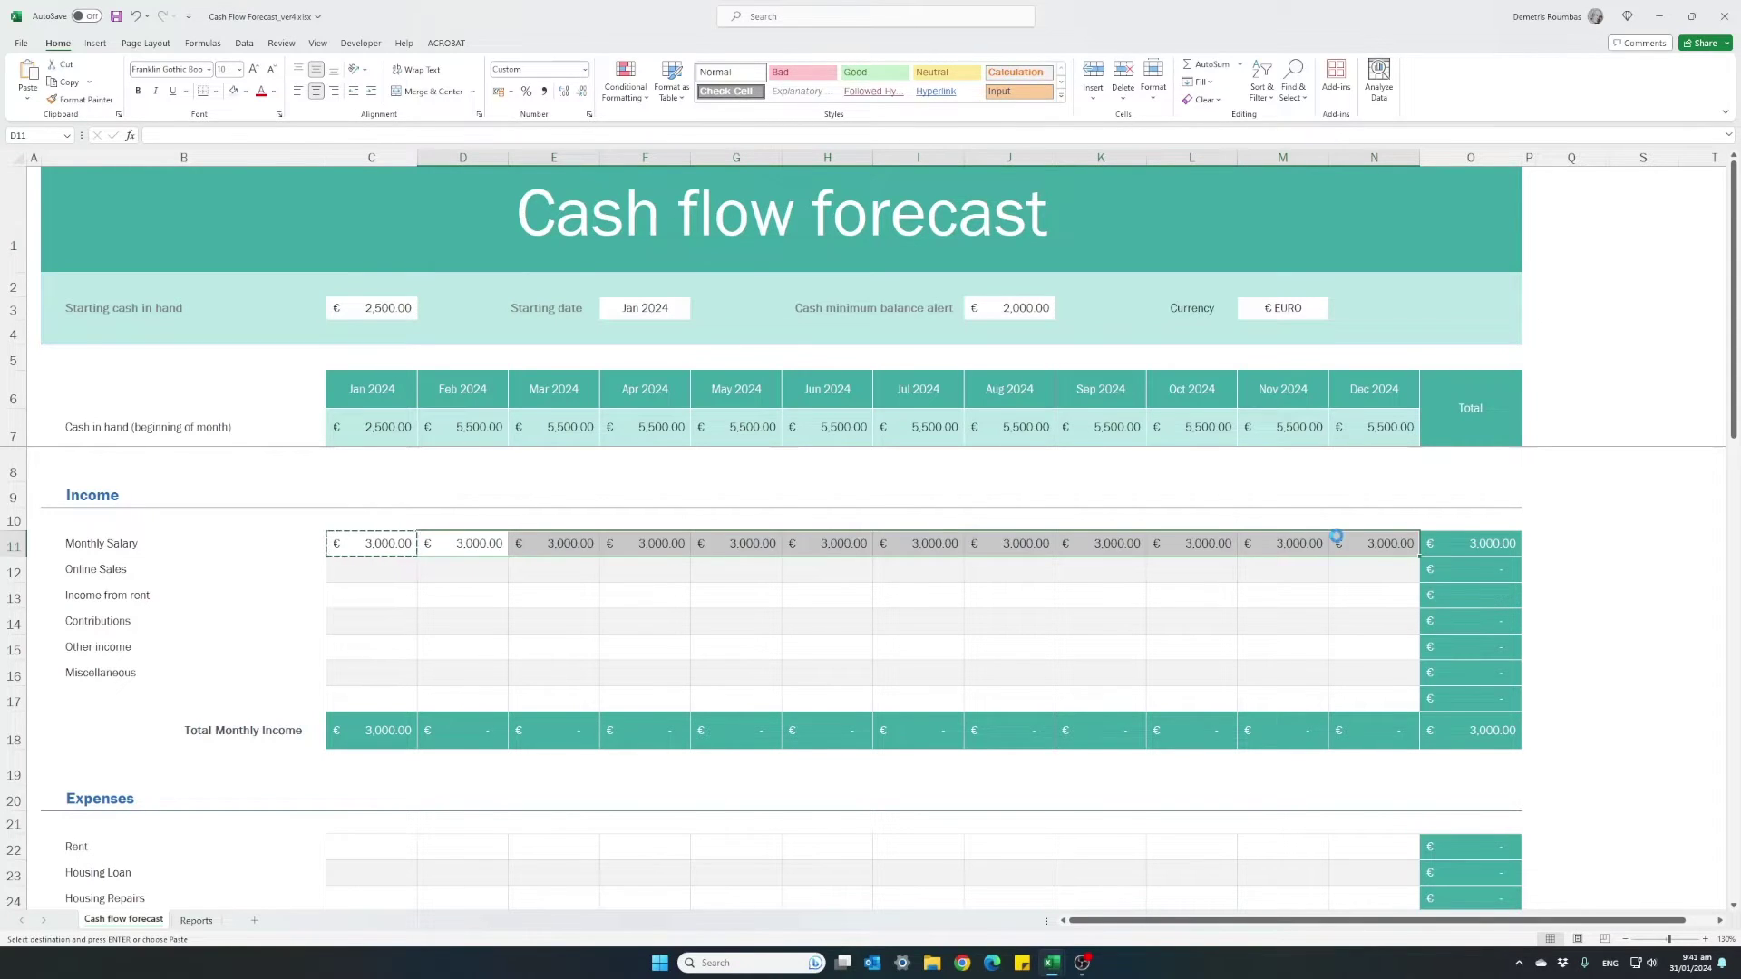
pyautogui.click(1178, 573)
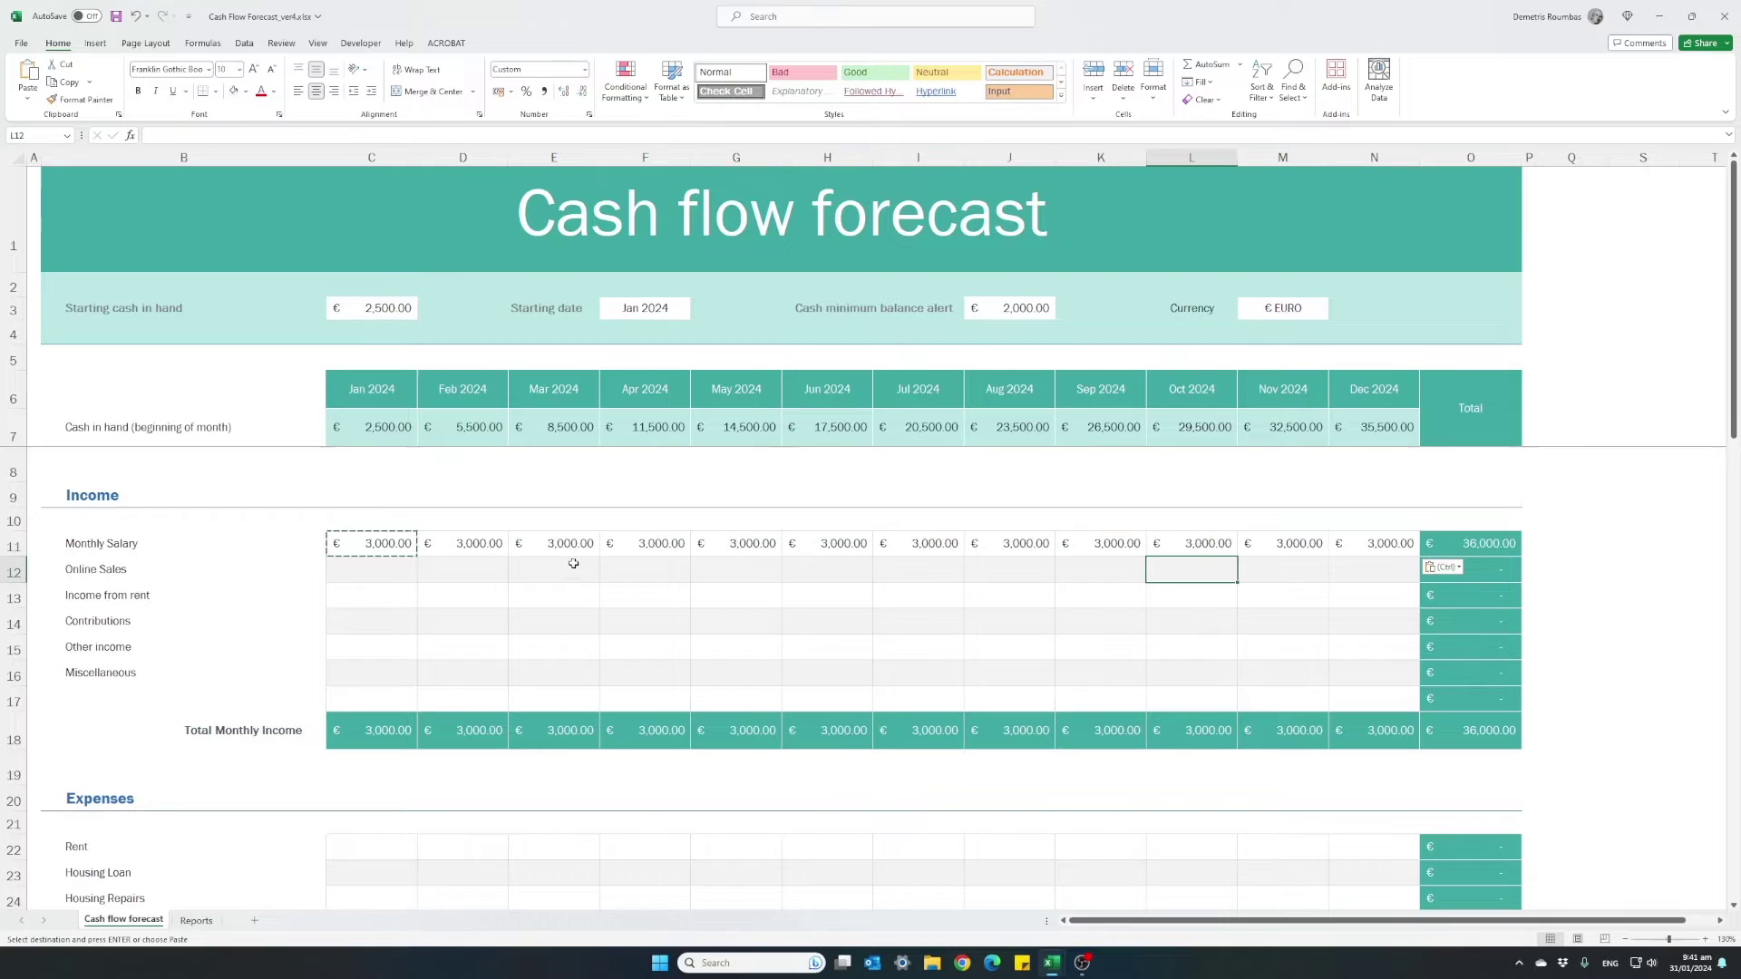
pyautogui.press('Escape')
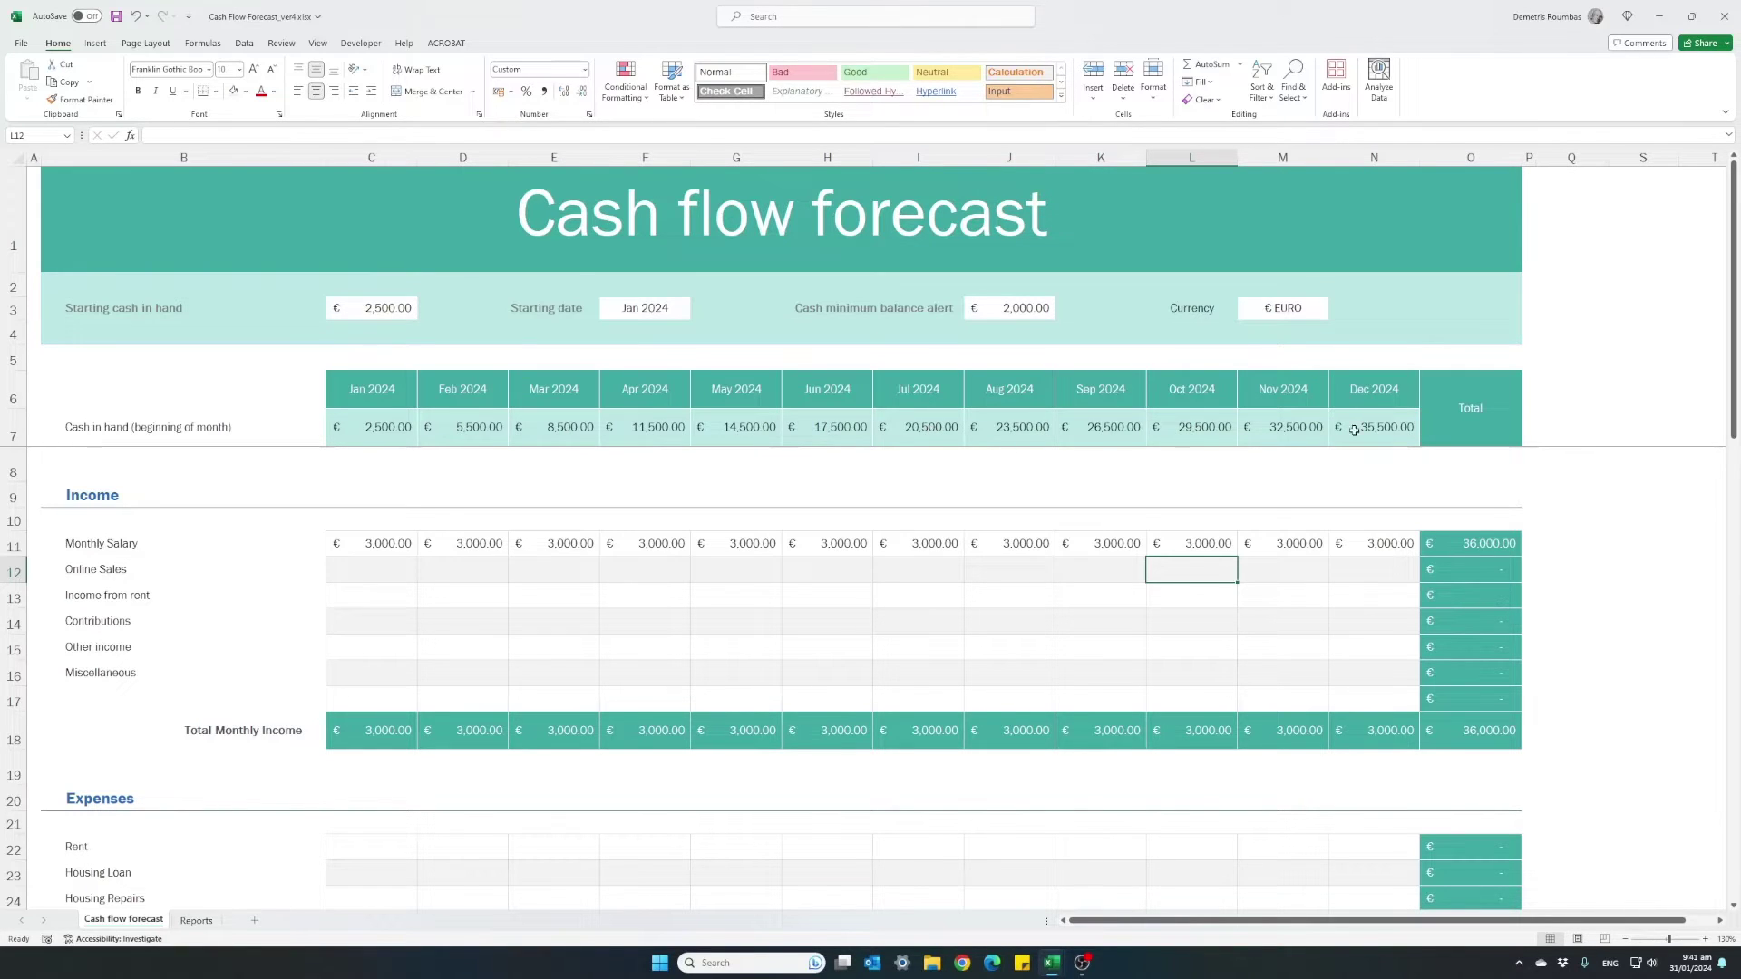
# Enter 300 January Online Sales and copy it to February through December.
pyautogui.click(384, 571)
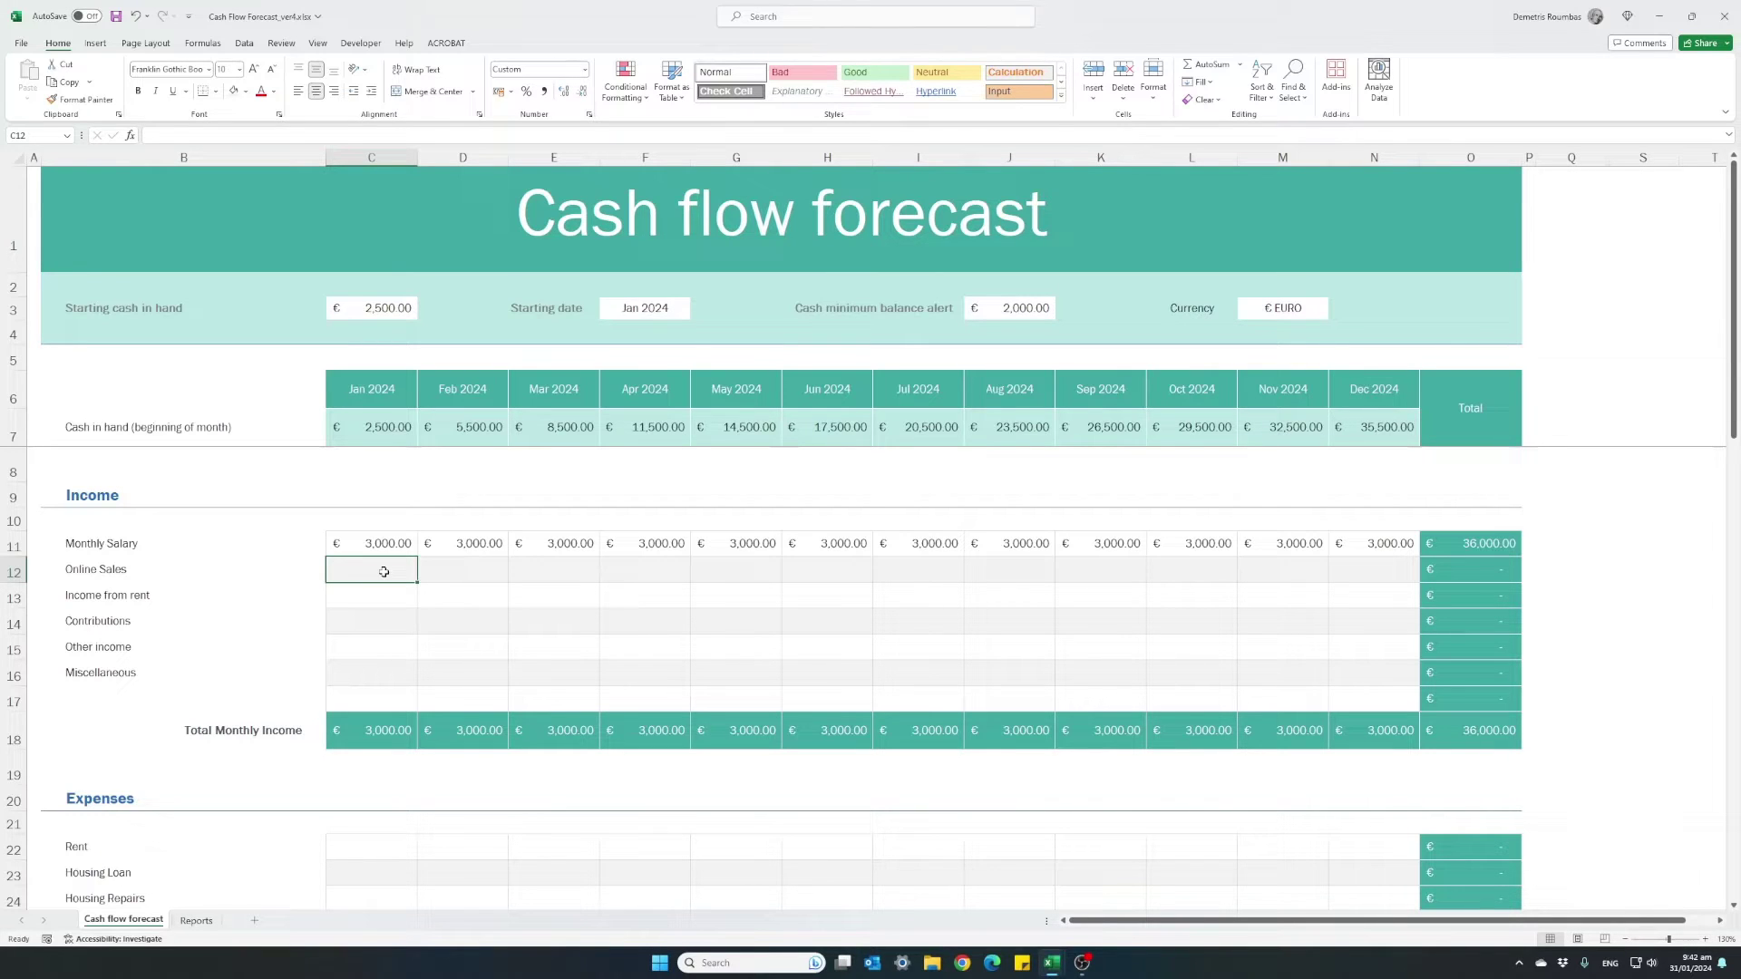
pyautogui.write('300')
pyautogui.press('Return')
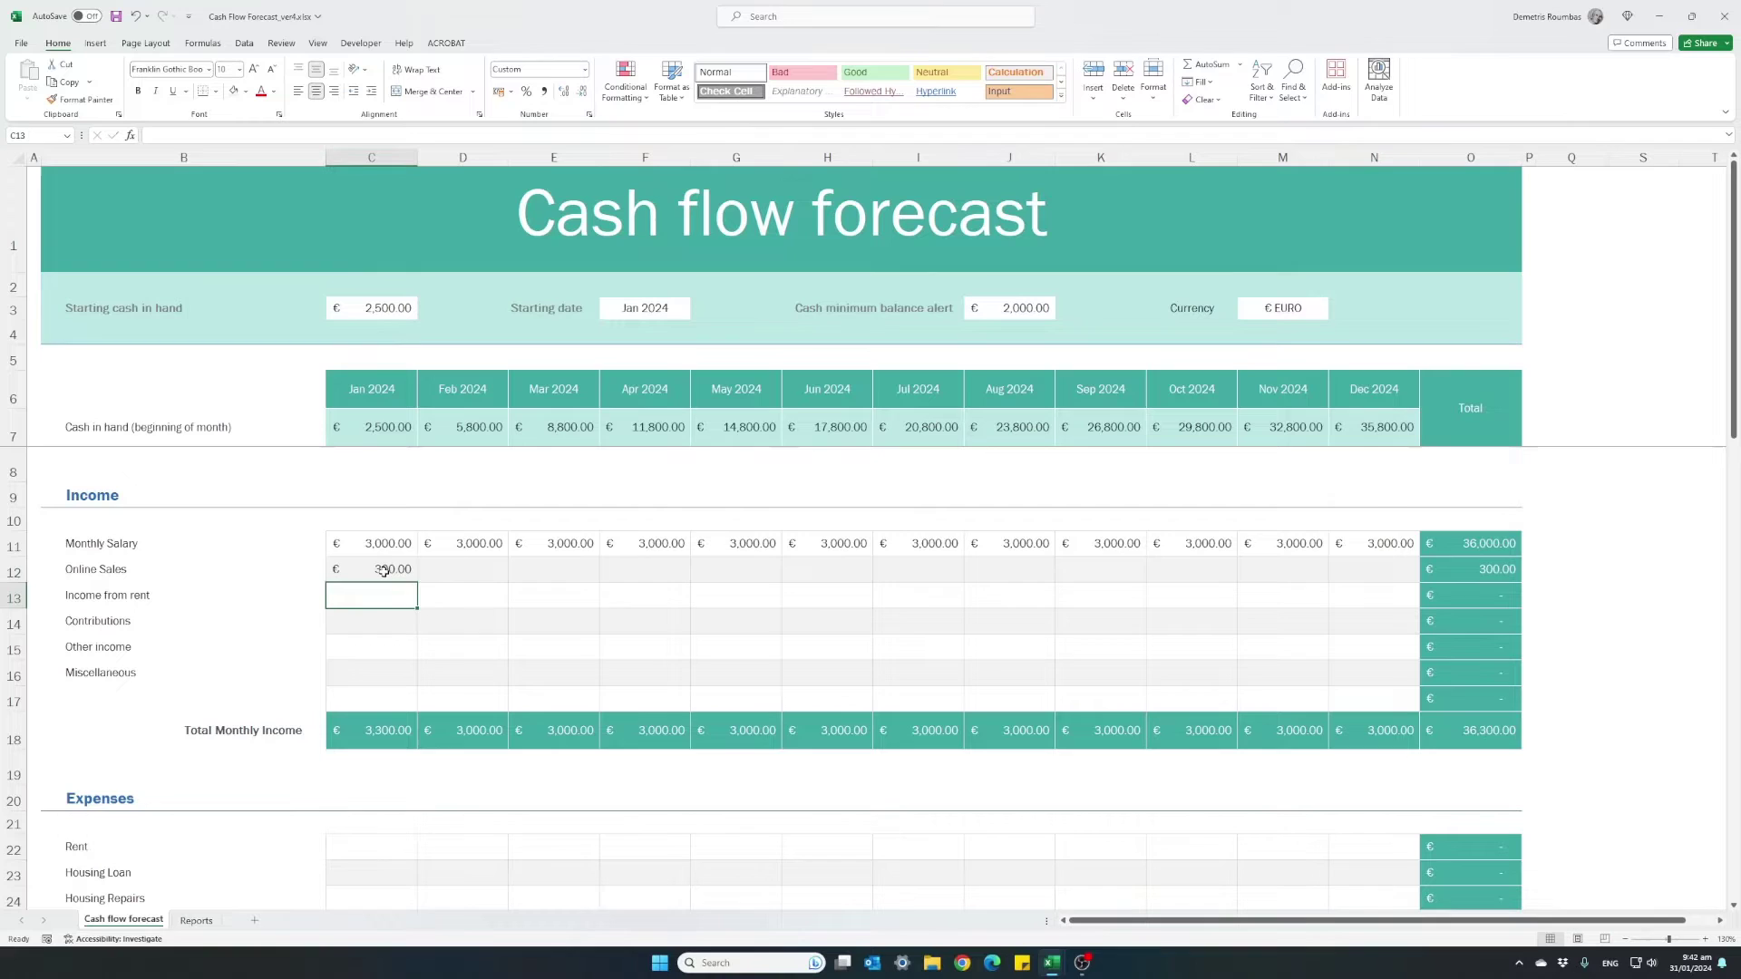
pyautogui.press('Up')
pyautogui.hotkey('ctrl', 'c')
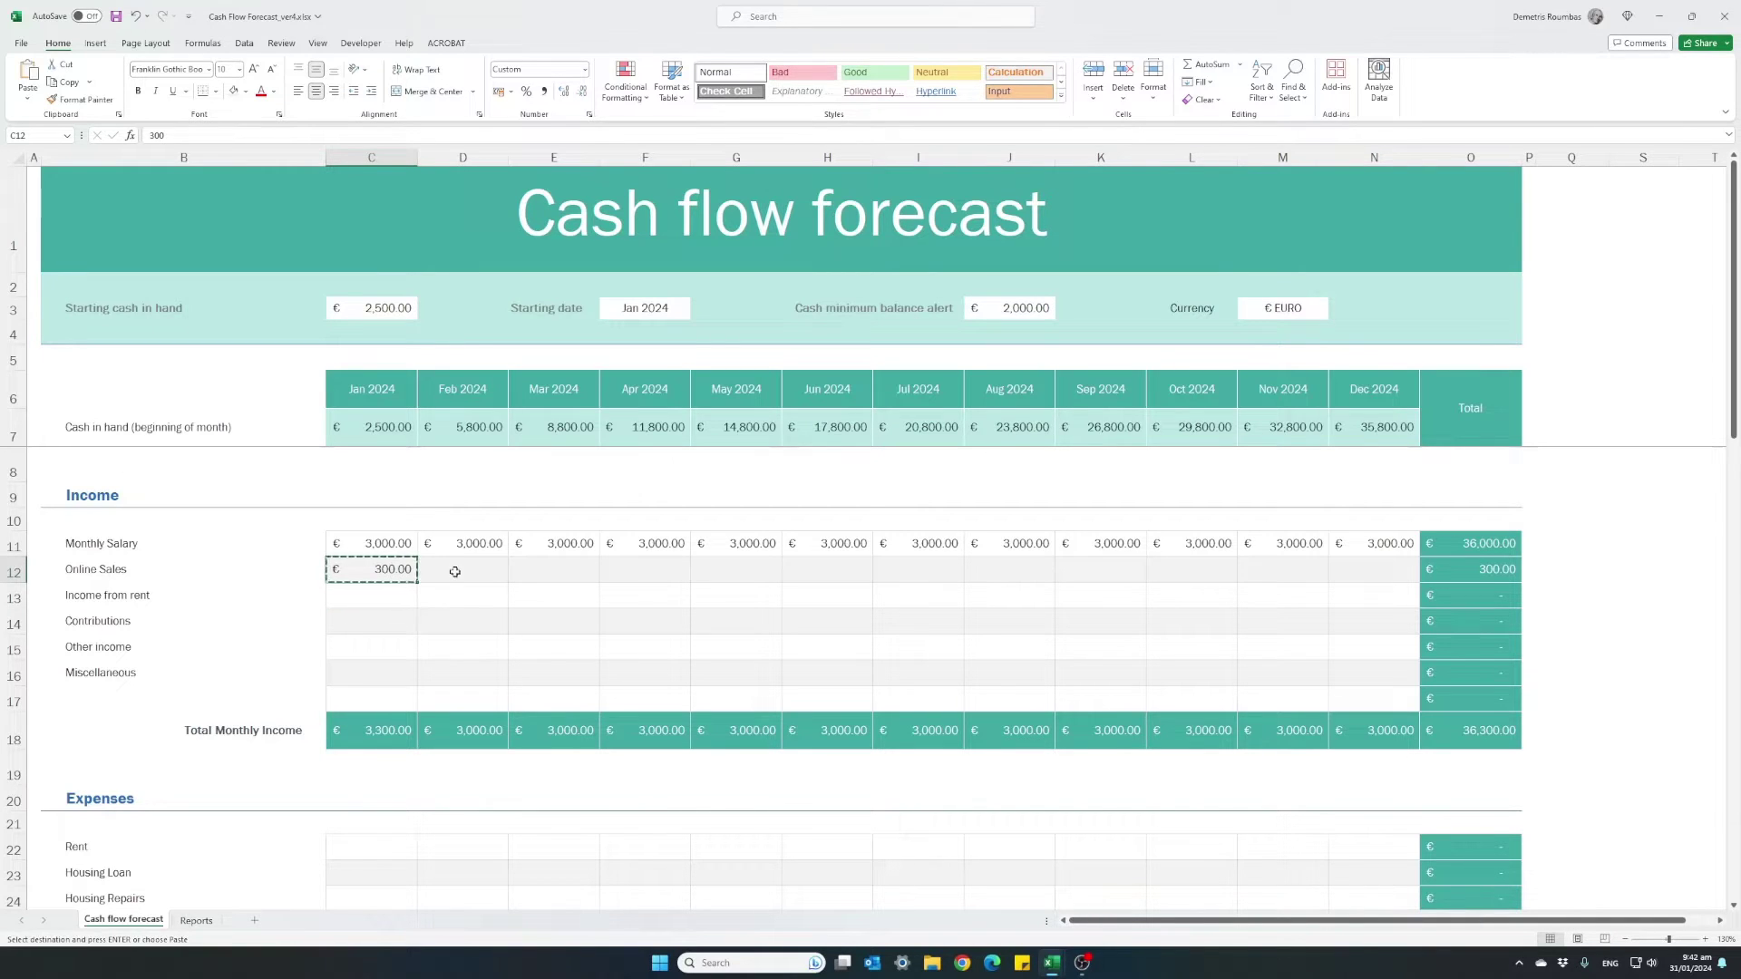
pyautogui.moveTo(459, 569); pyautogui.dragTo(1371, 561)
pyautogui.hotkey('ctrl', 'v')
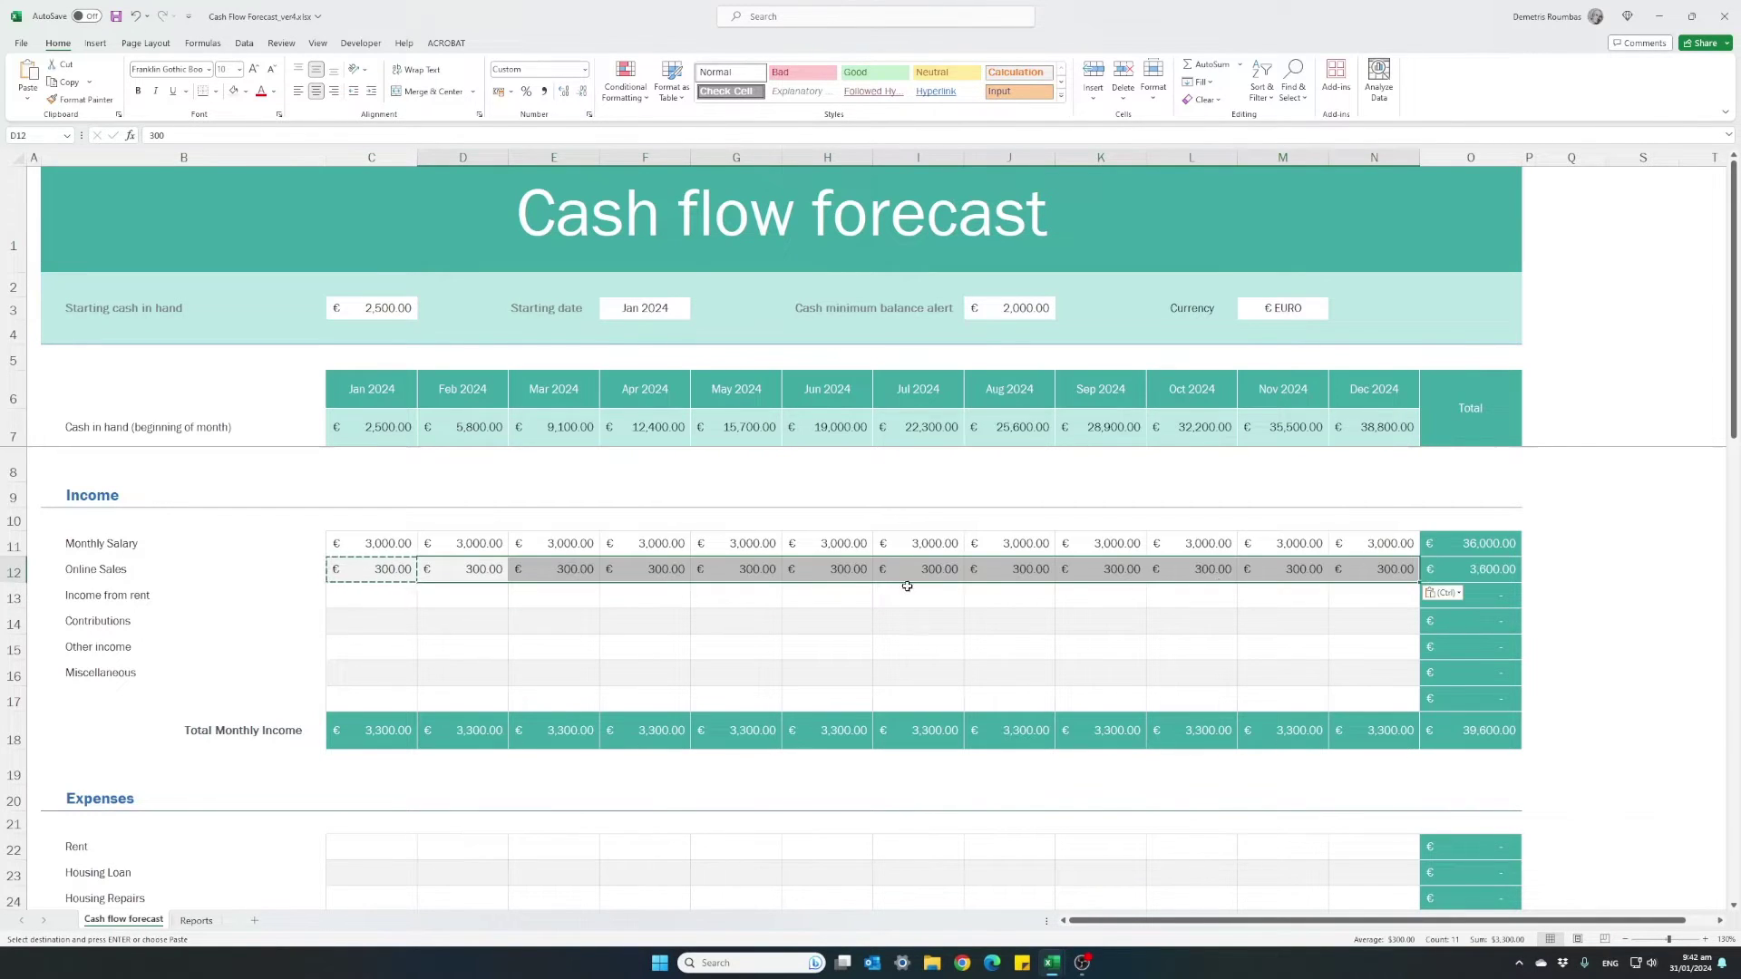
pyautogui.press('Escape')
# Override Online Sales with 500 in April, 600 in May, and 150 in August and September.
pyautogui.click(668, 570)
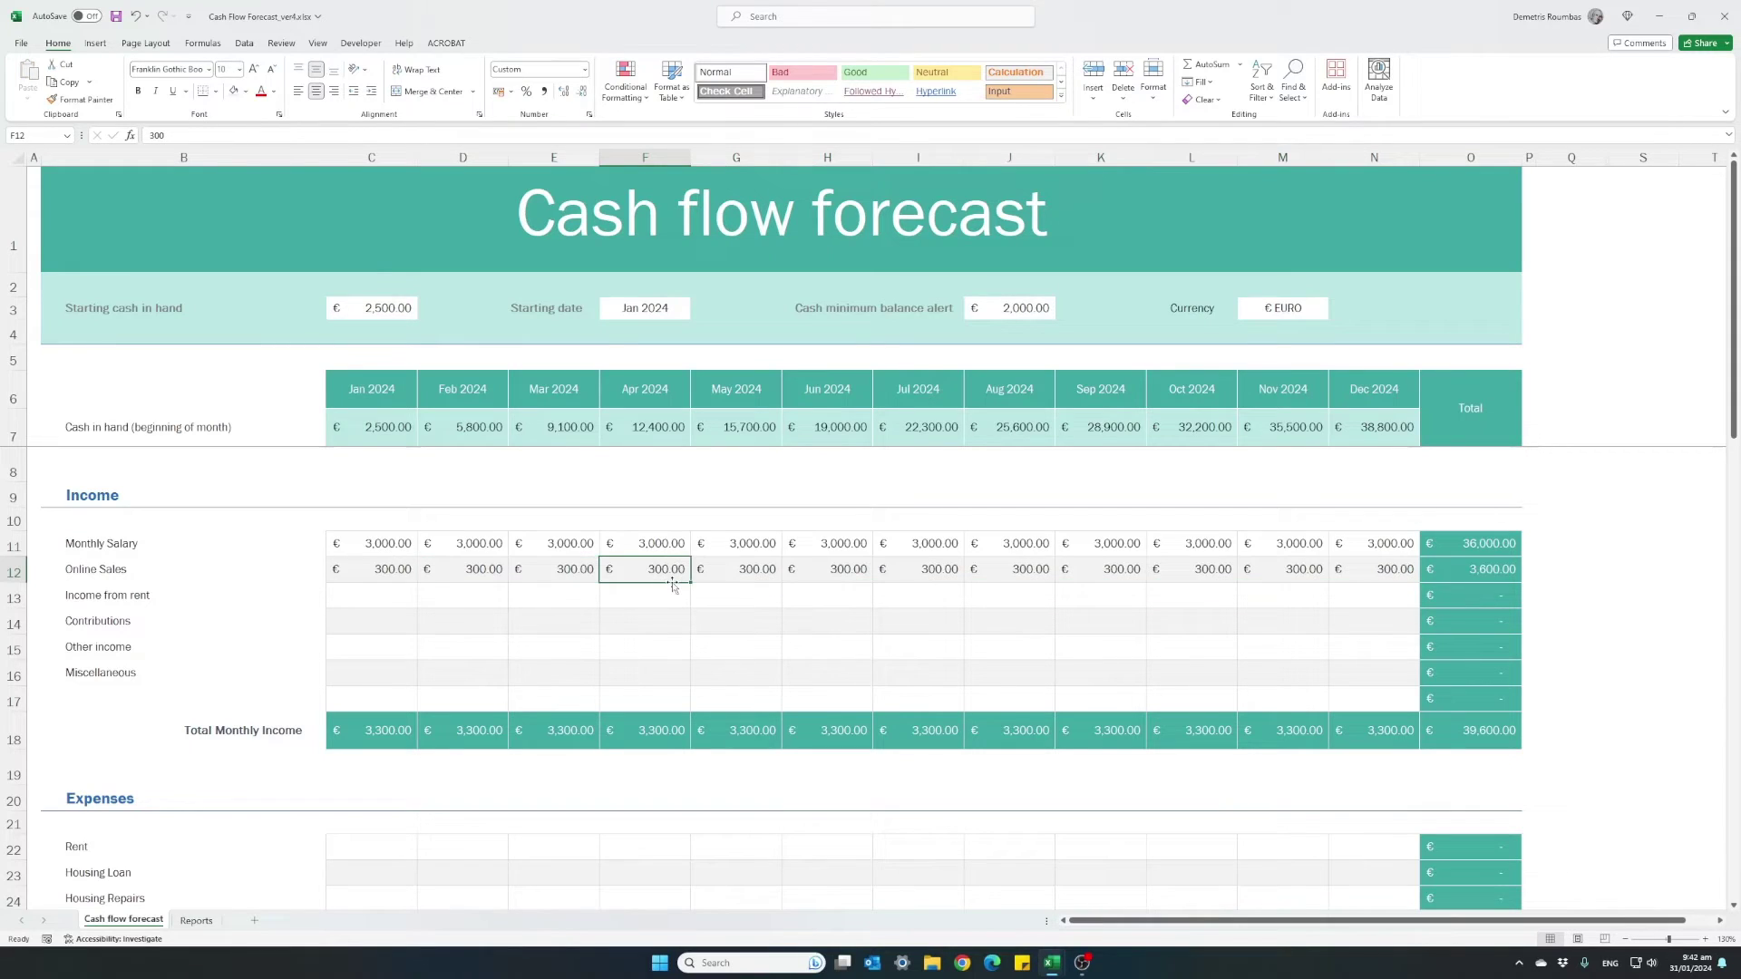
pyautogui.write('500')
pyautogui.press('Tab')
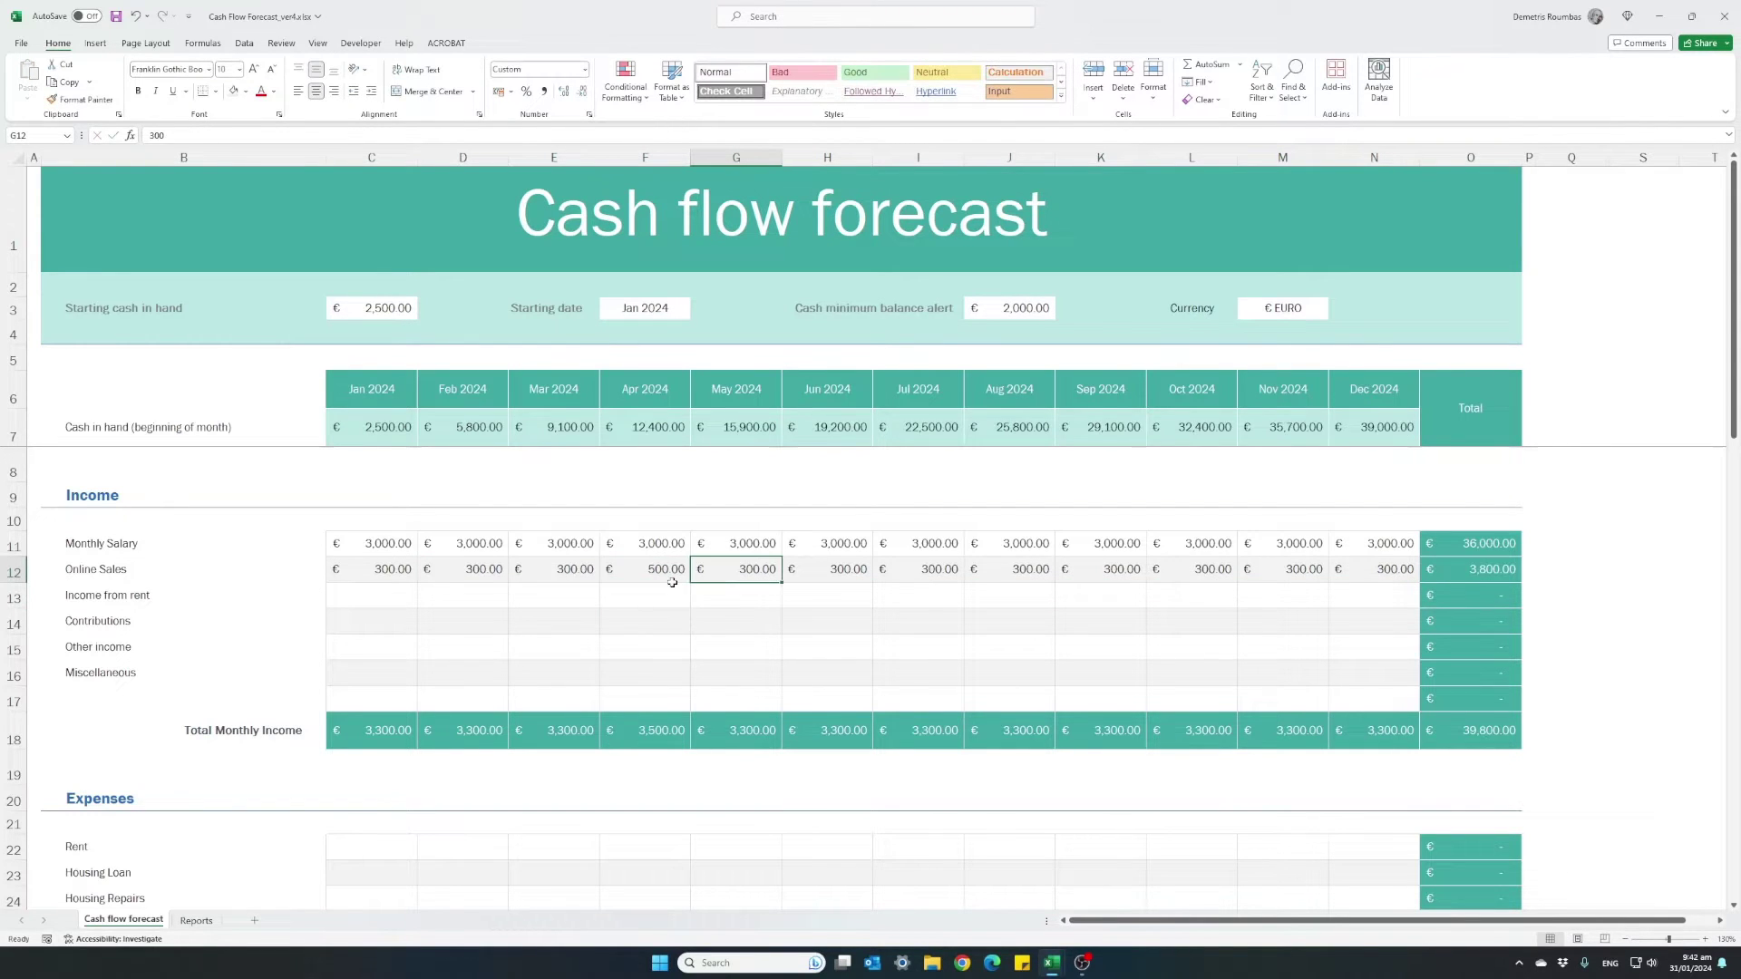
pyautogui.write('600')
pyautogui.press('Tab')
pyautogui.press('Tab')
pyautogui.press('Tab')
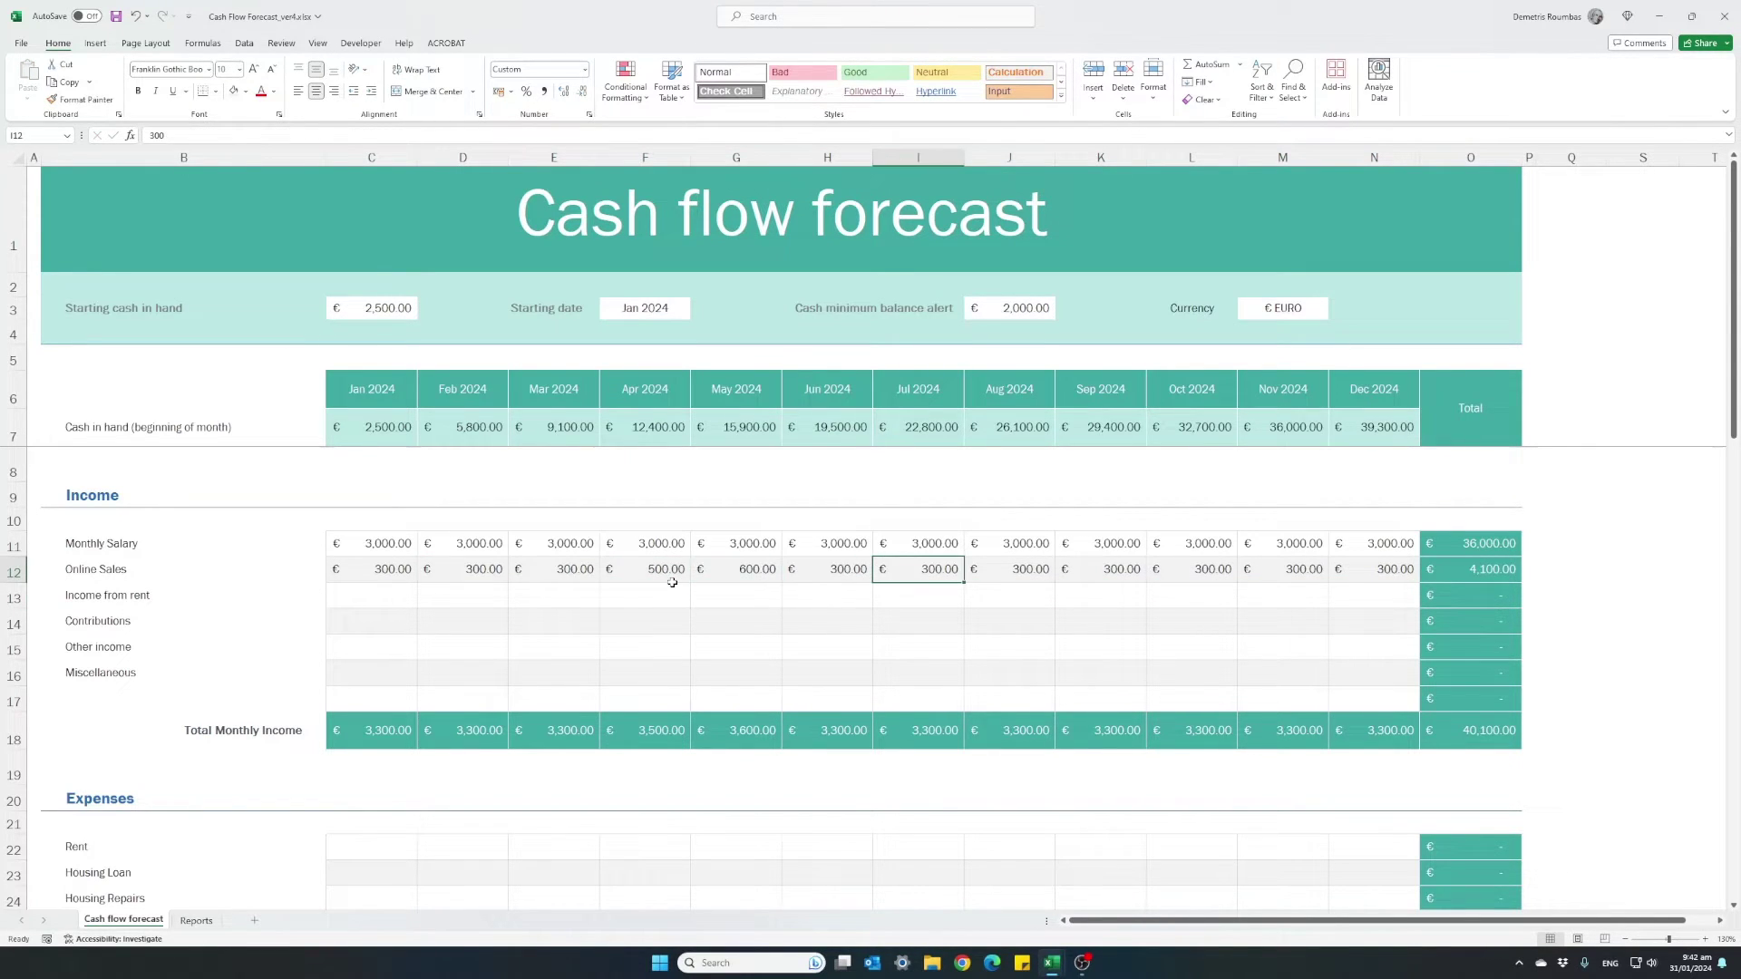
pyautogui.write('150')
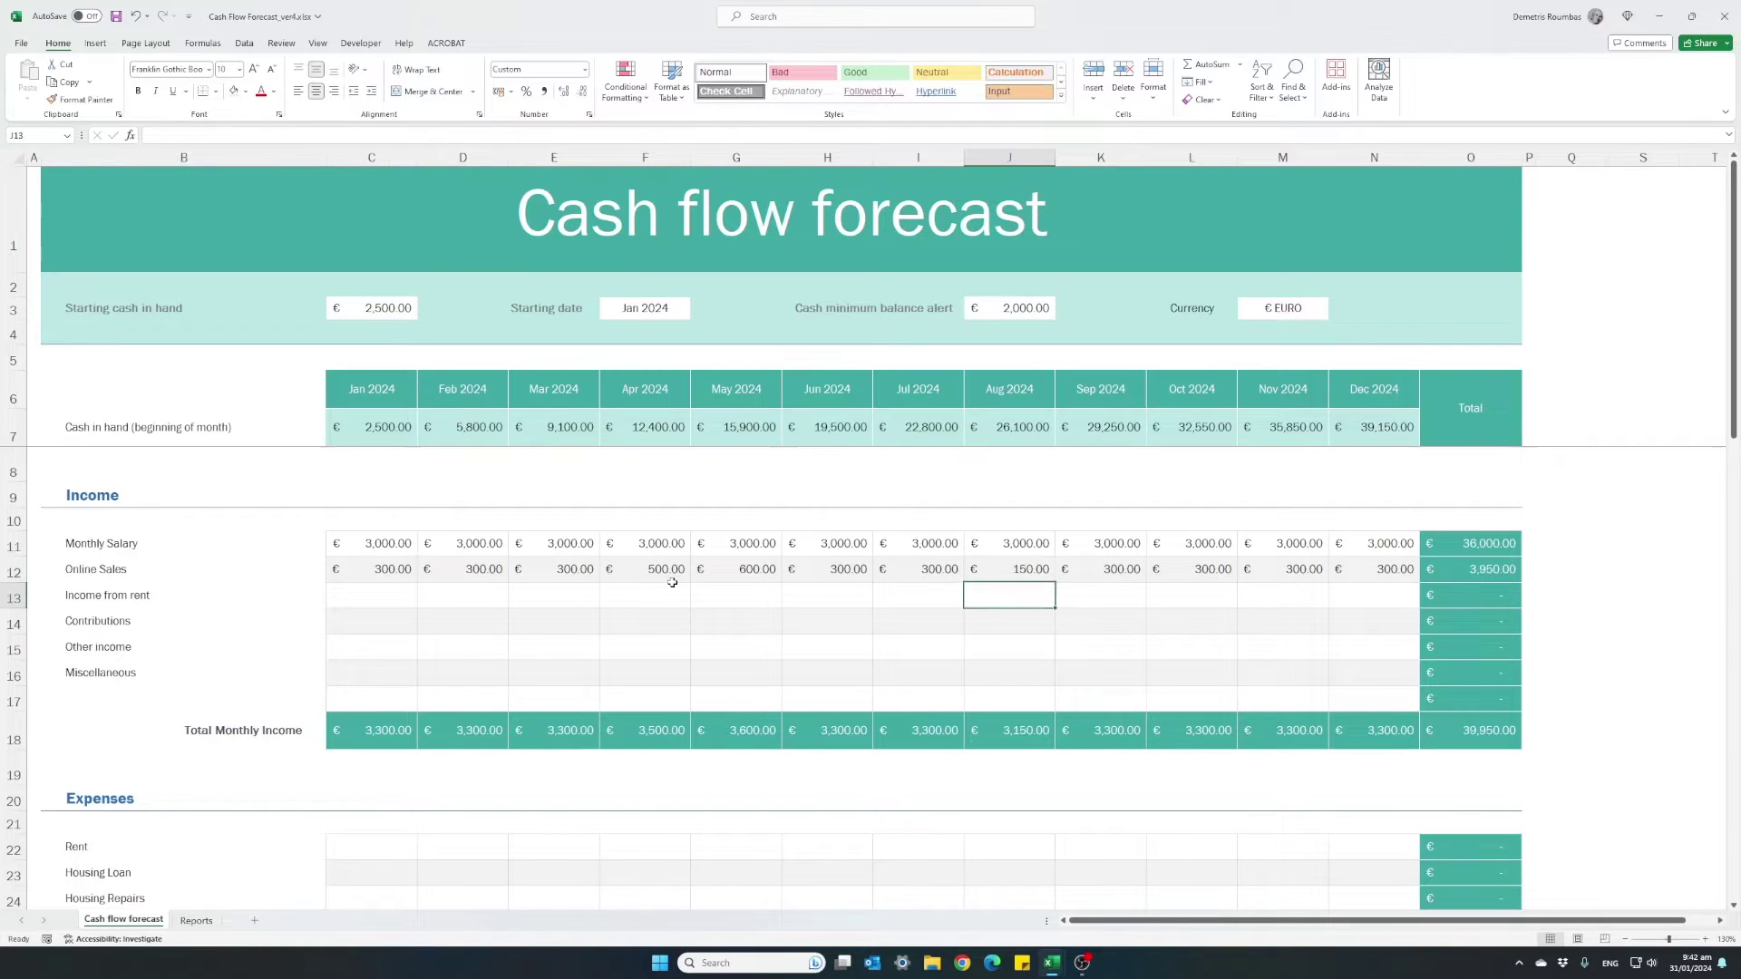
pyautogui.press('Tab')
pyautogui.write('150')
pyautogui.press('Down')
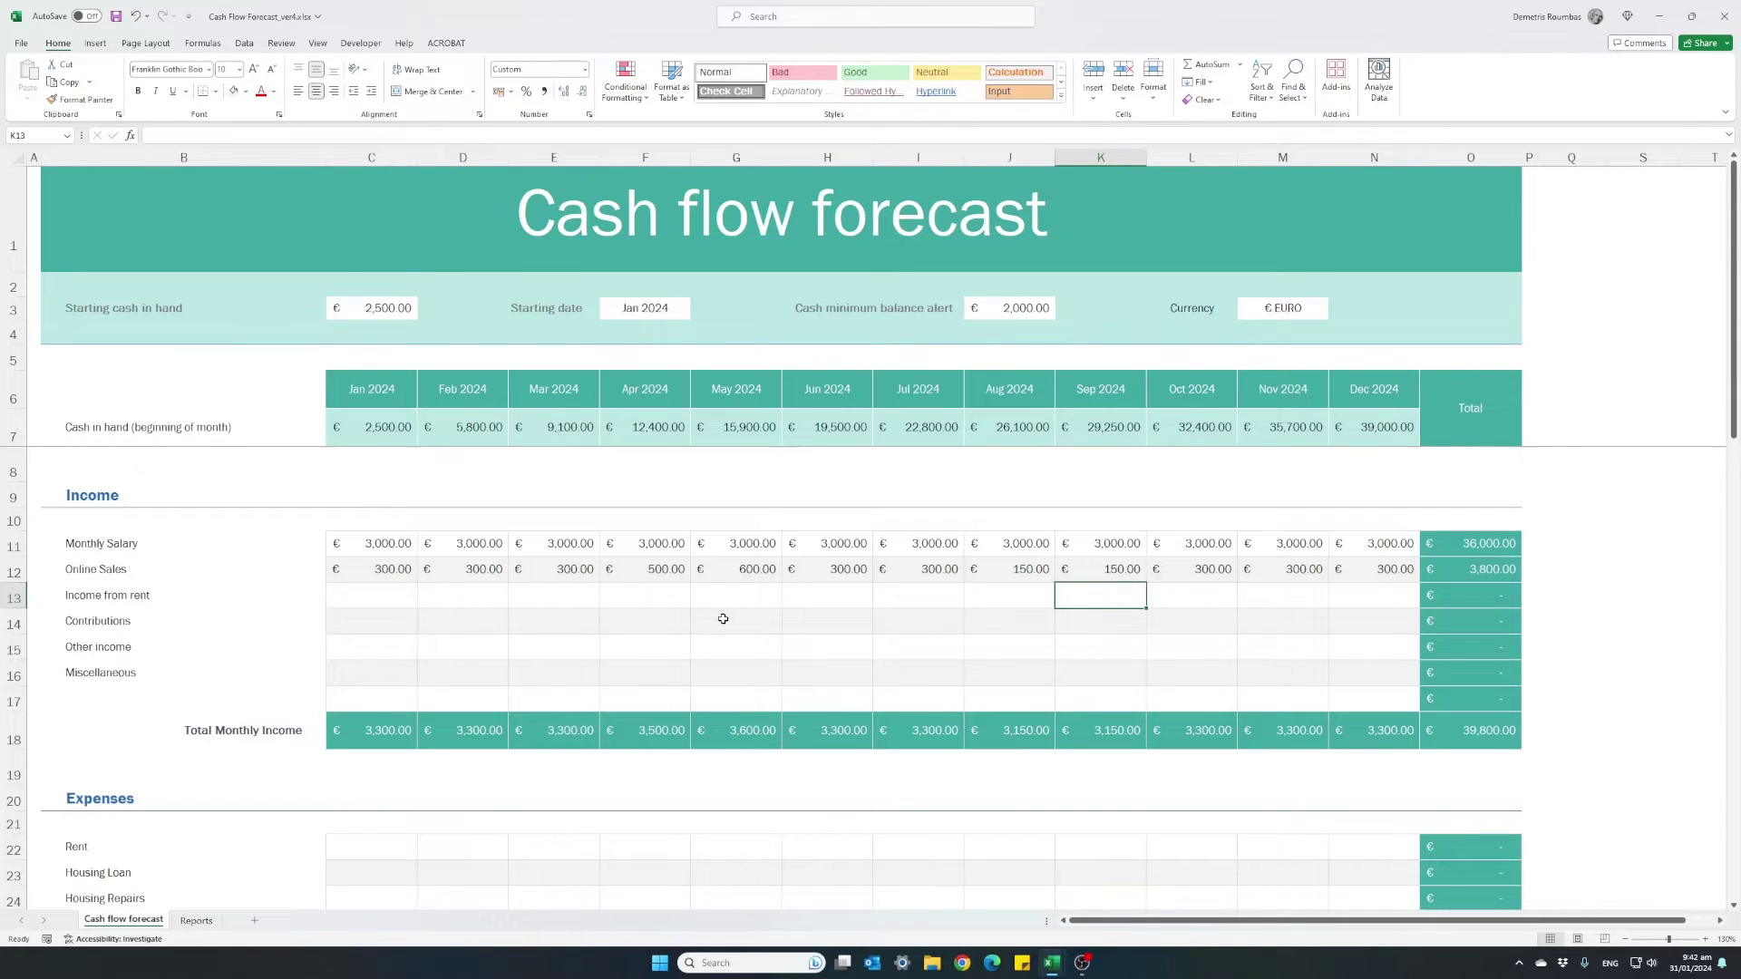
# Enter 500 in the April Contributions cell (F14).
pyautogui.click(643, 627)
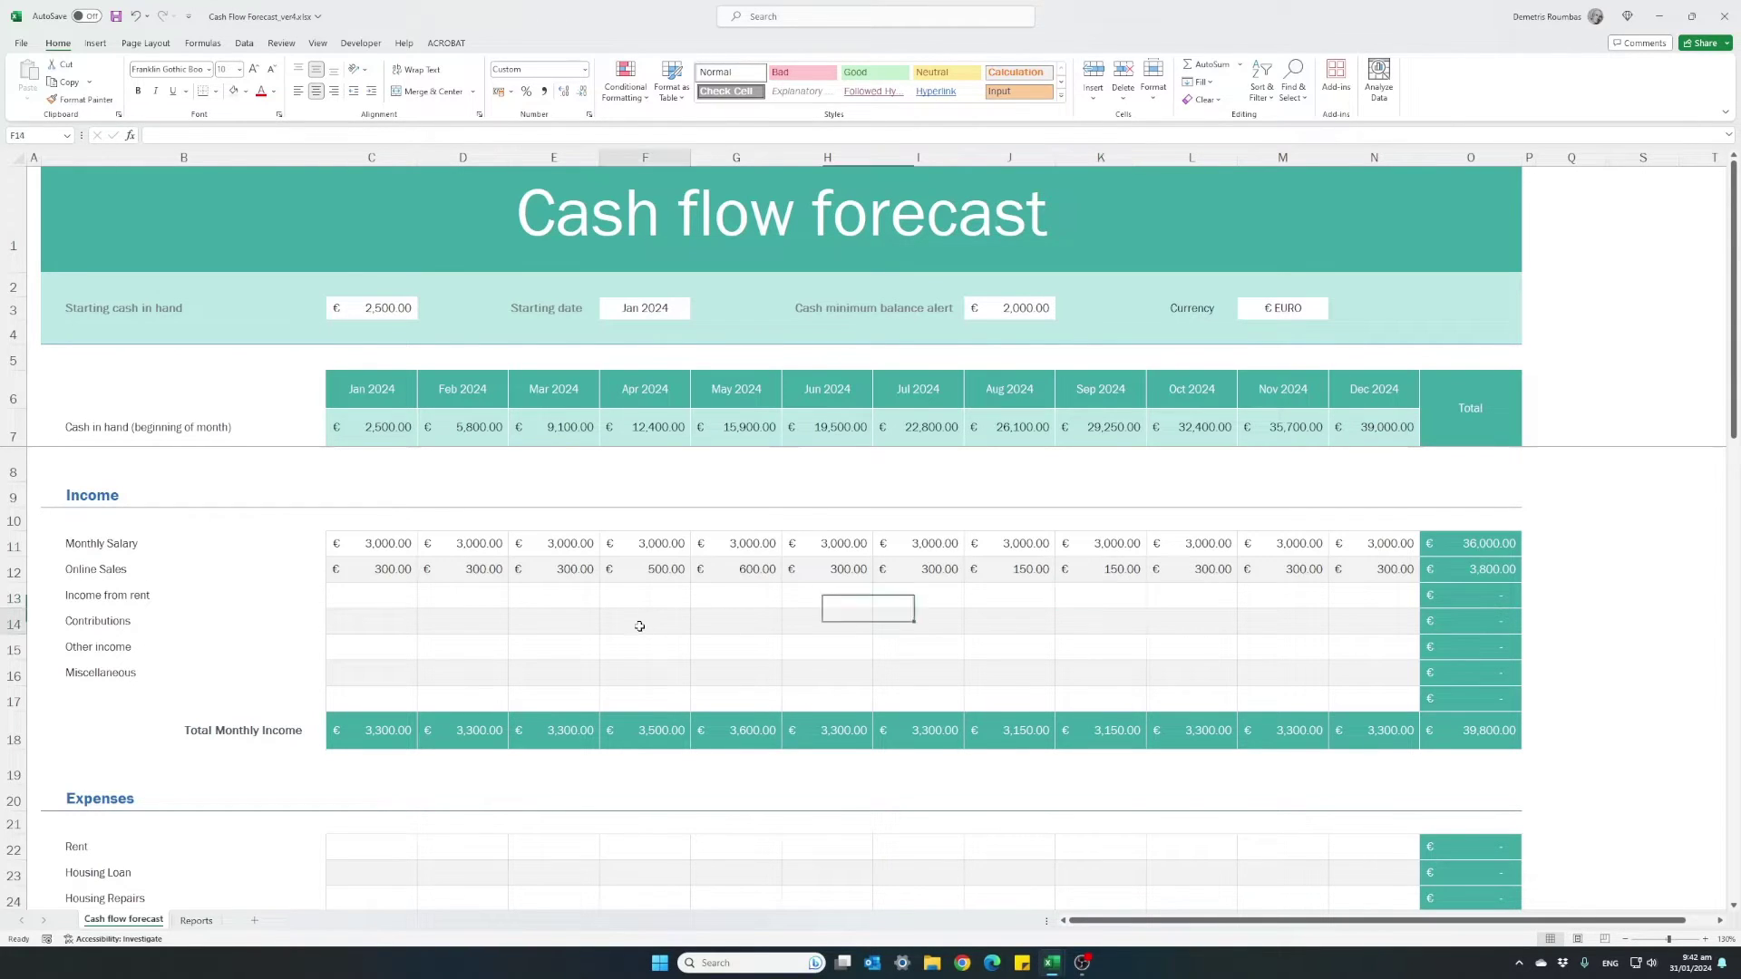
pyautogui.write('500')
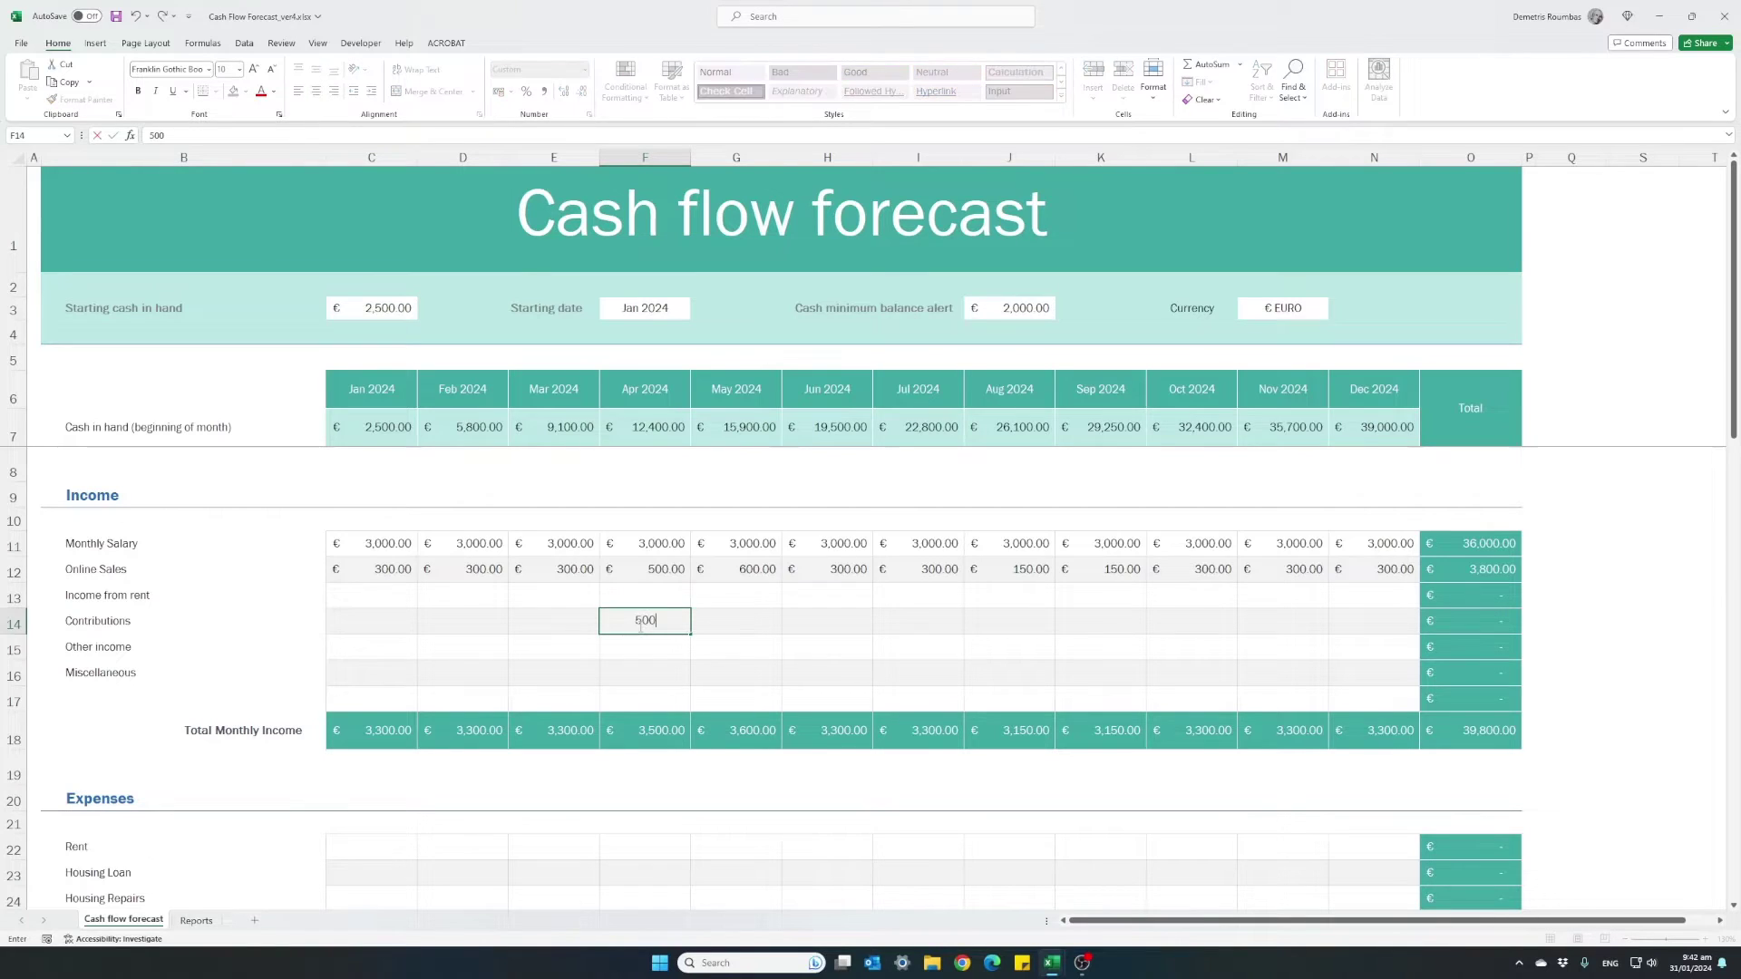
pyautogui.press('Return')
pyautogui.click(639, 626)
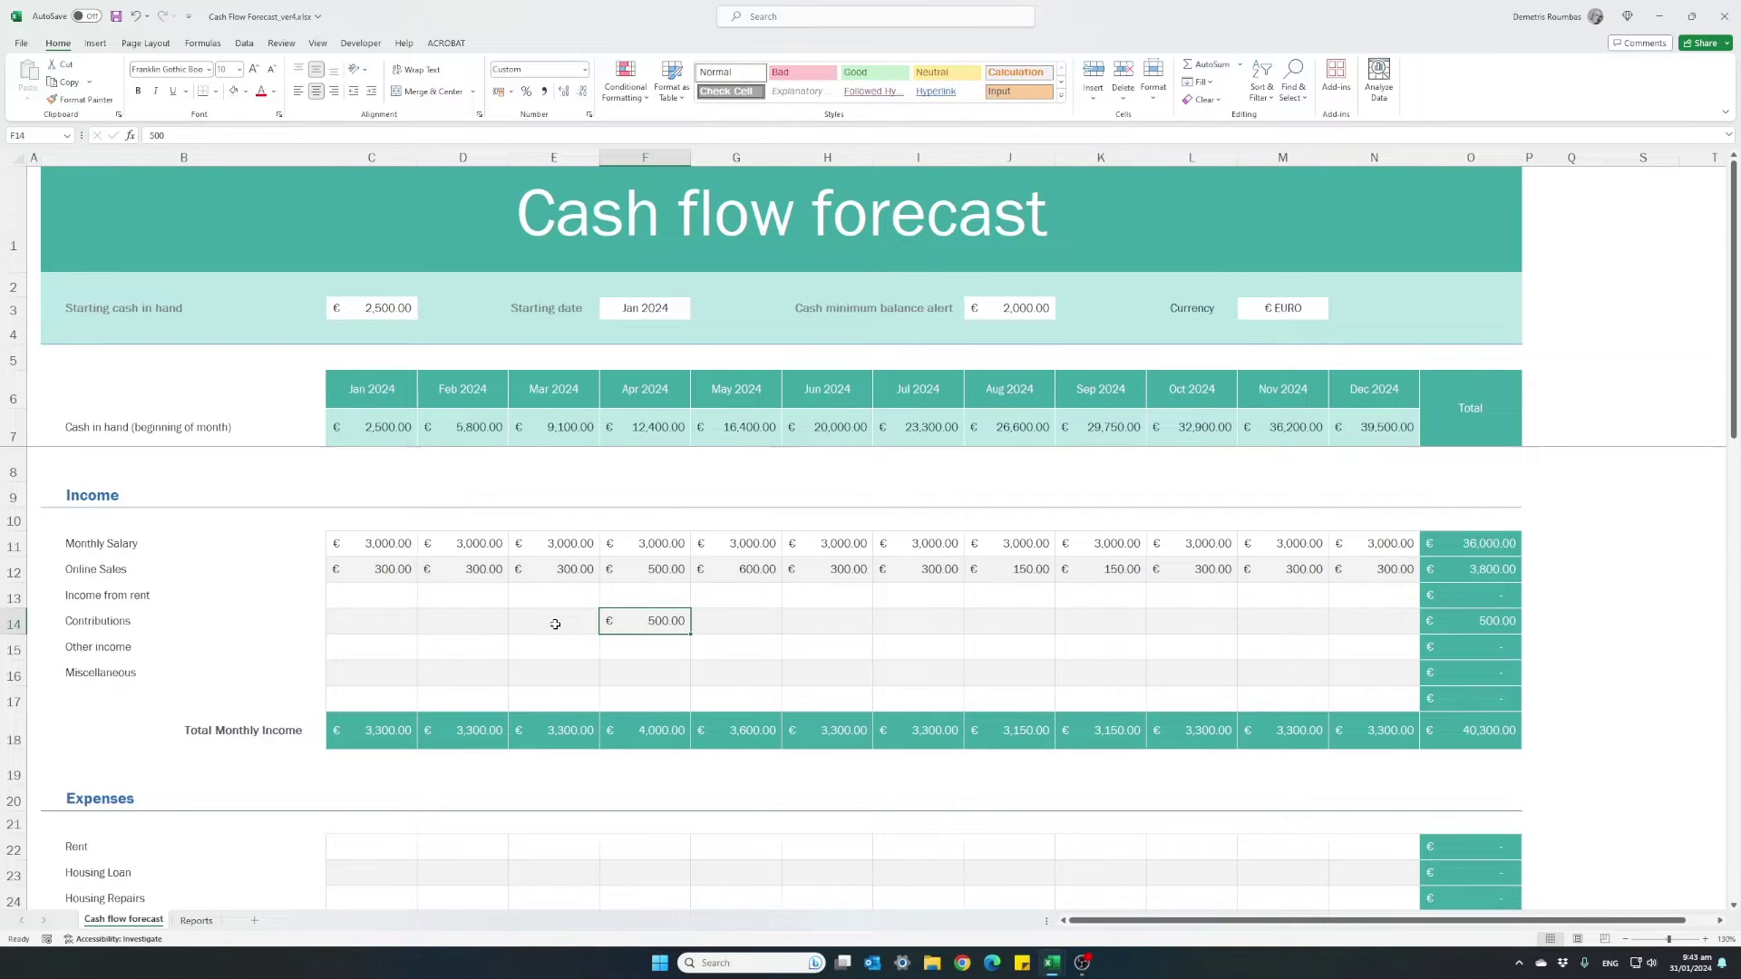
pyautogui.click(373, 741)
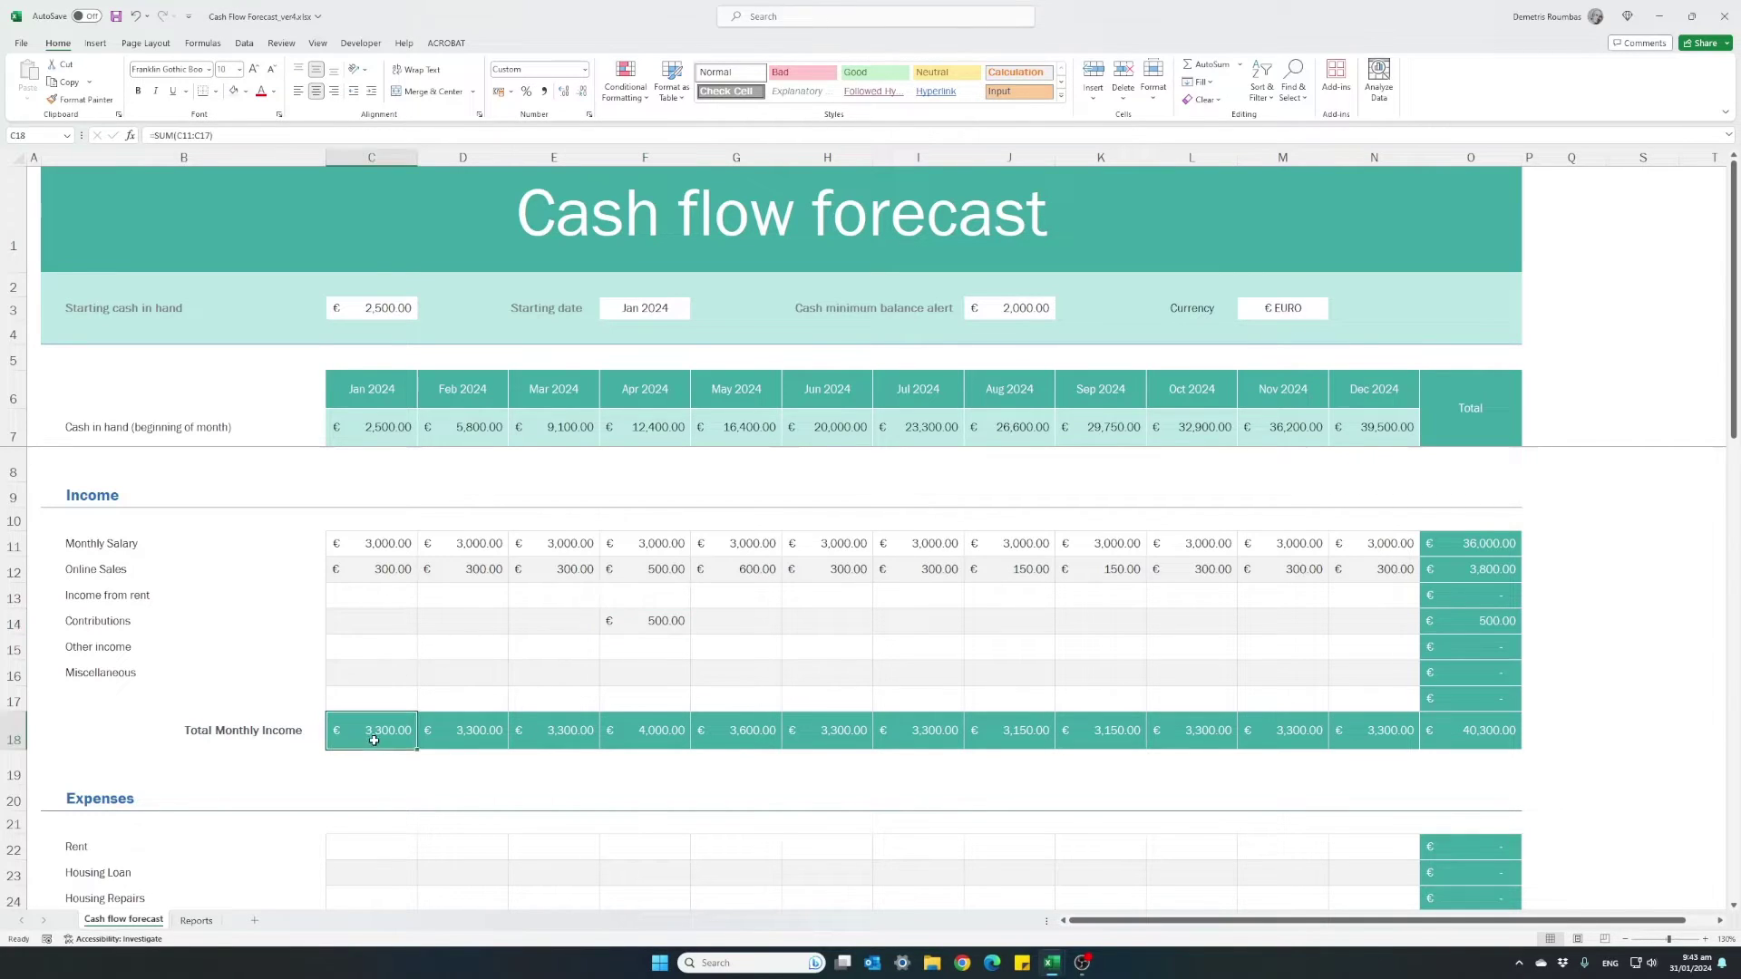
pyautogui.click(492, 739)
pyautogui.click(555, 737)
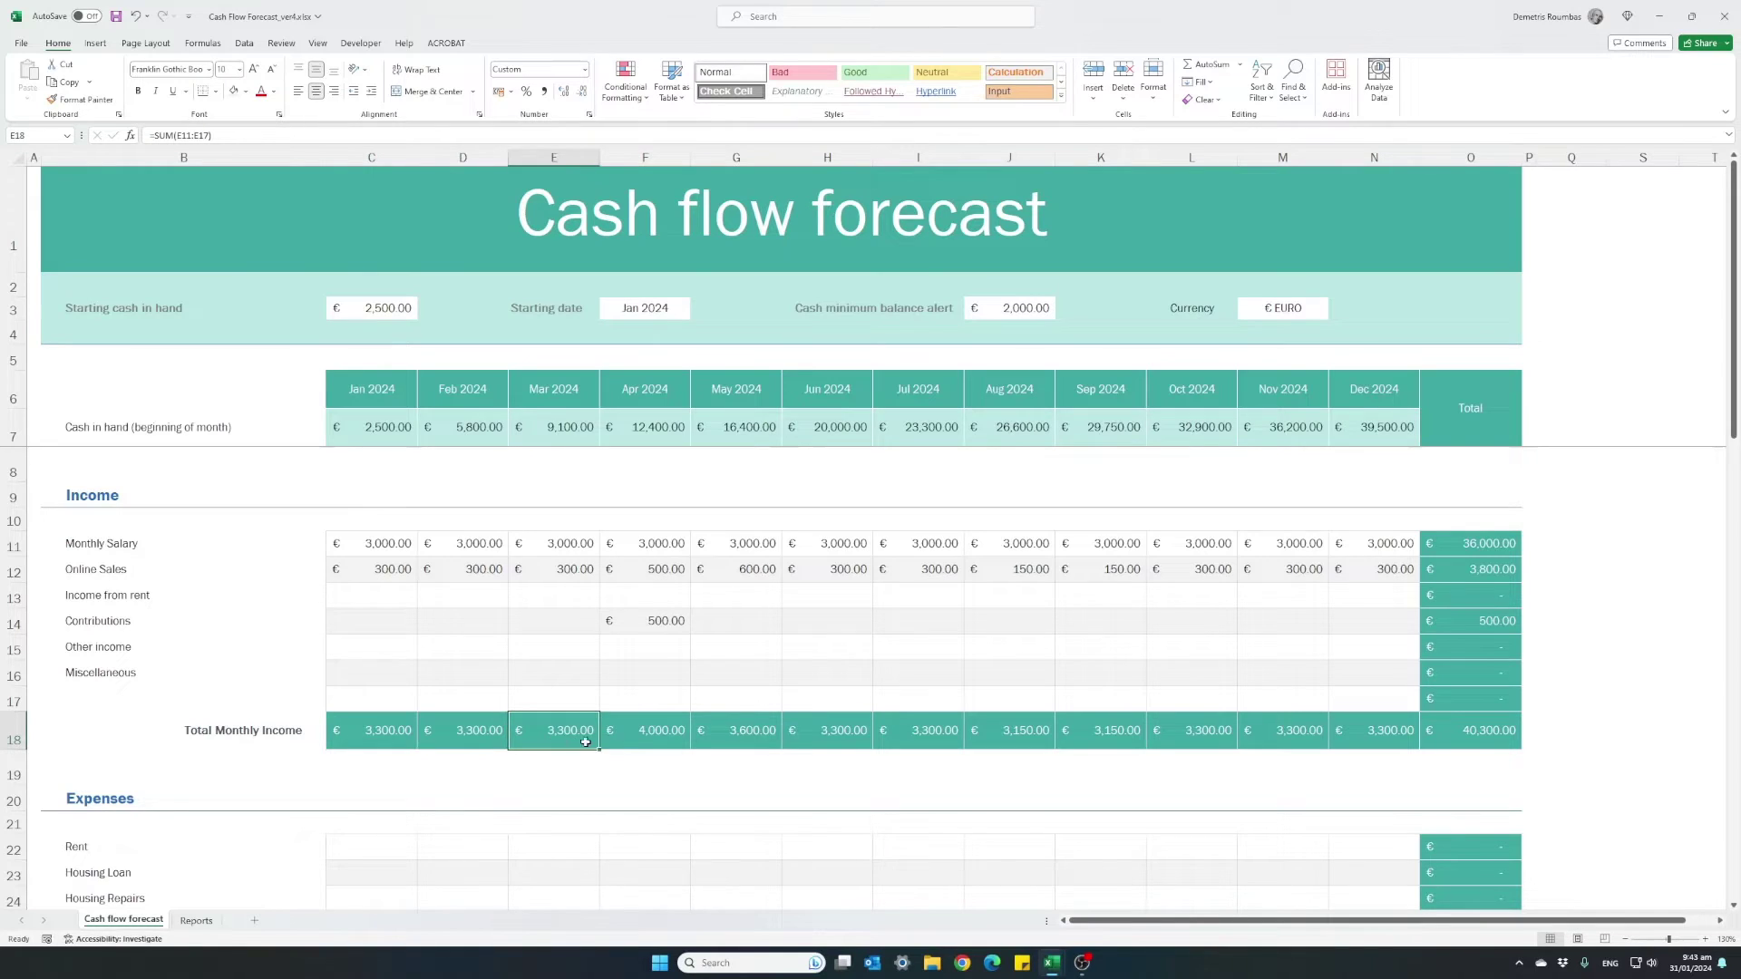
pyautogui.click(637, 742)
pyautogui.click(739, 730)
pyautogui.click(816, 724)
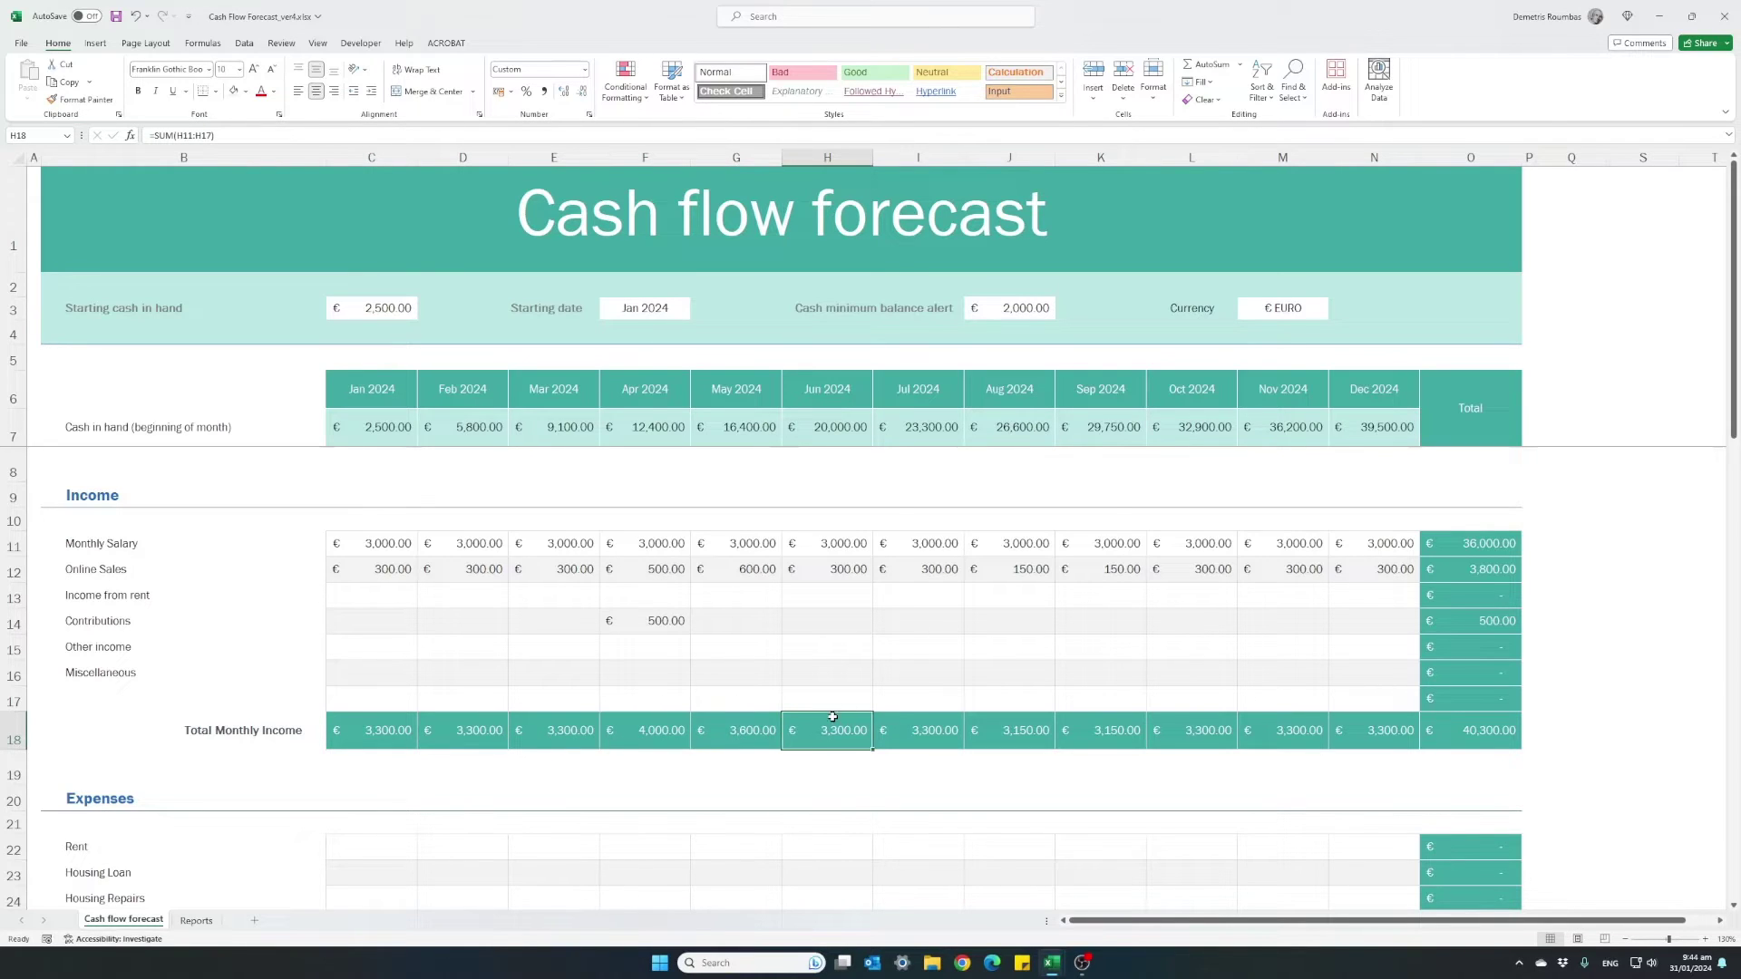
pyautogui.click(1451, 548)
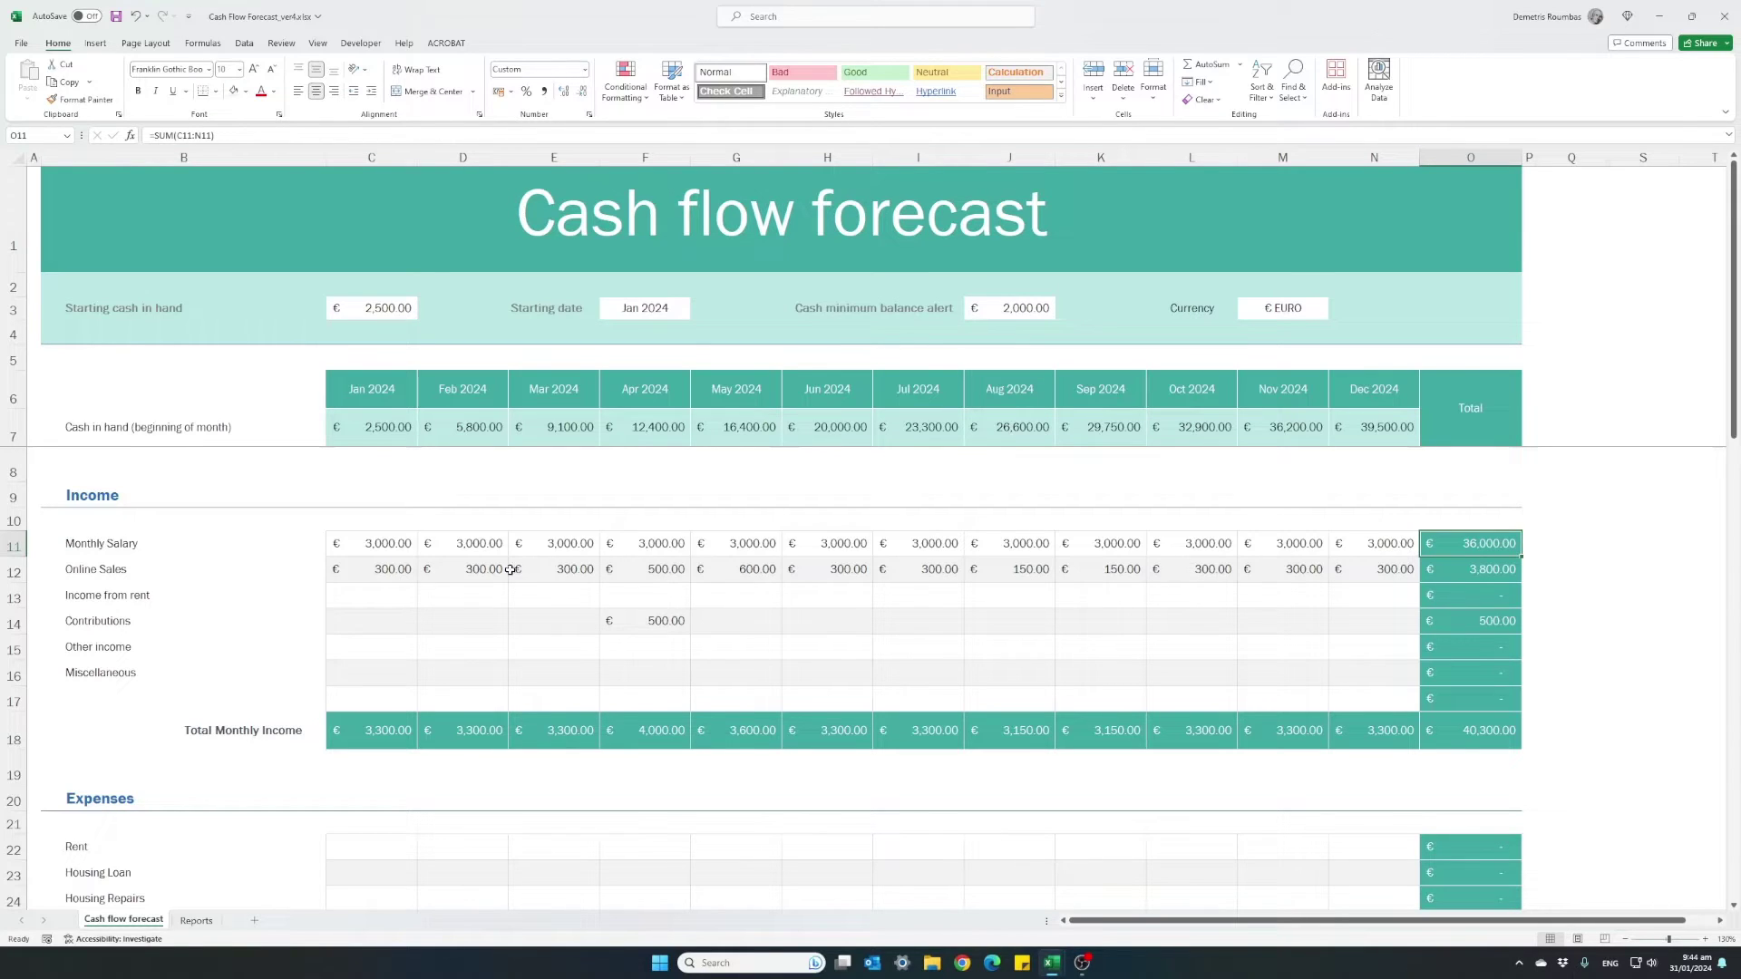
pyautogui.click(1442, 565)
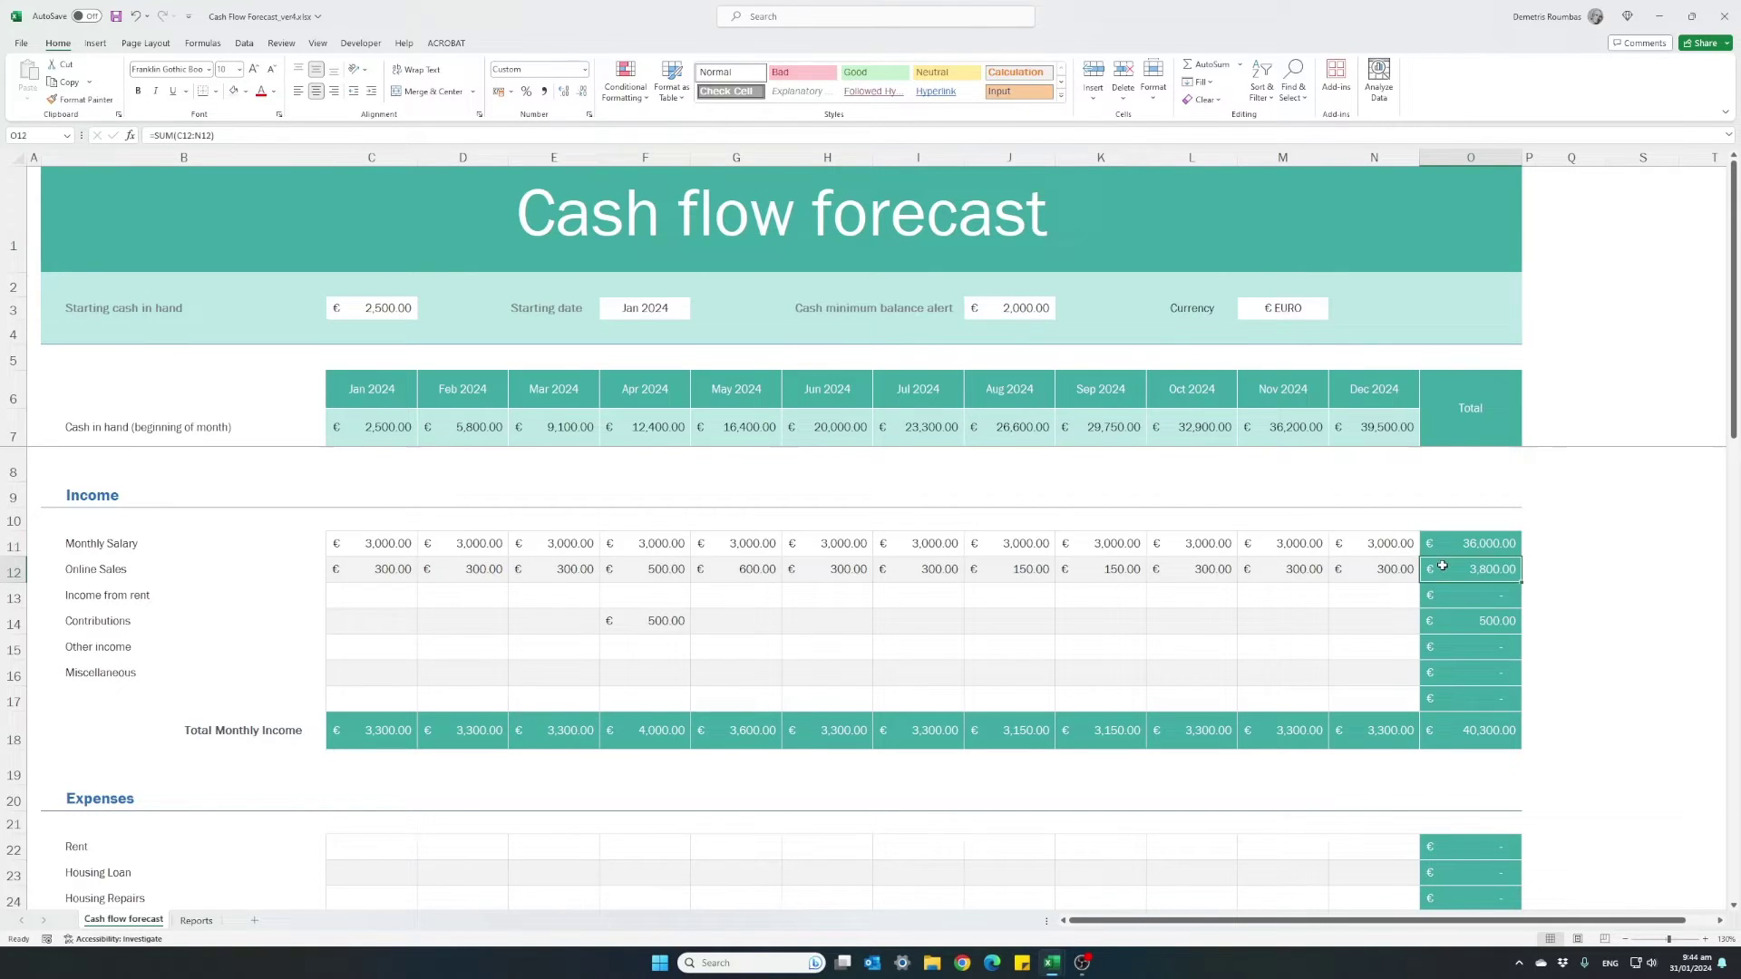
pyautogui.click(1451, 623)
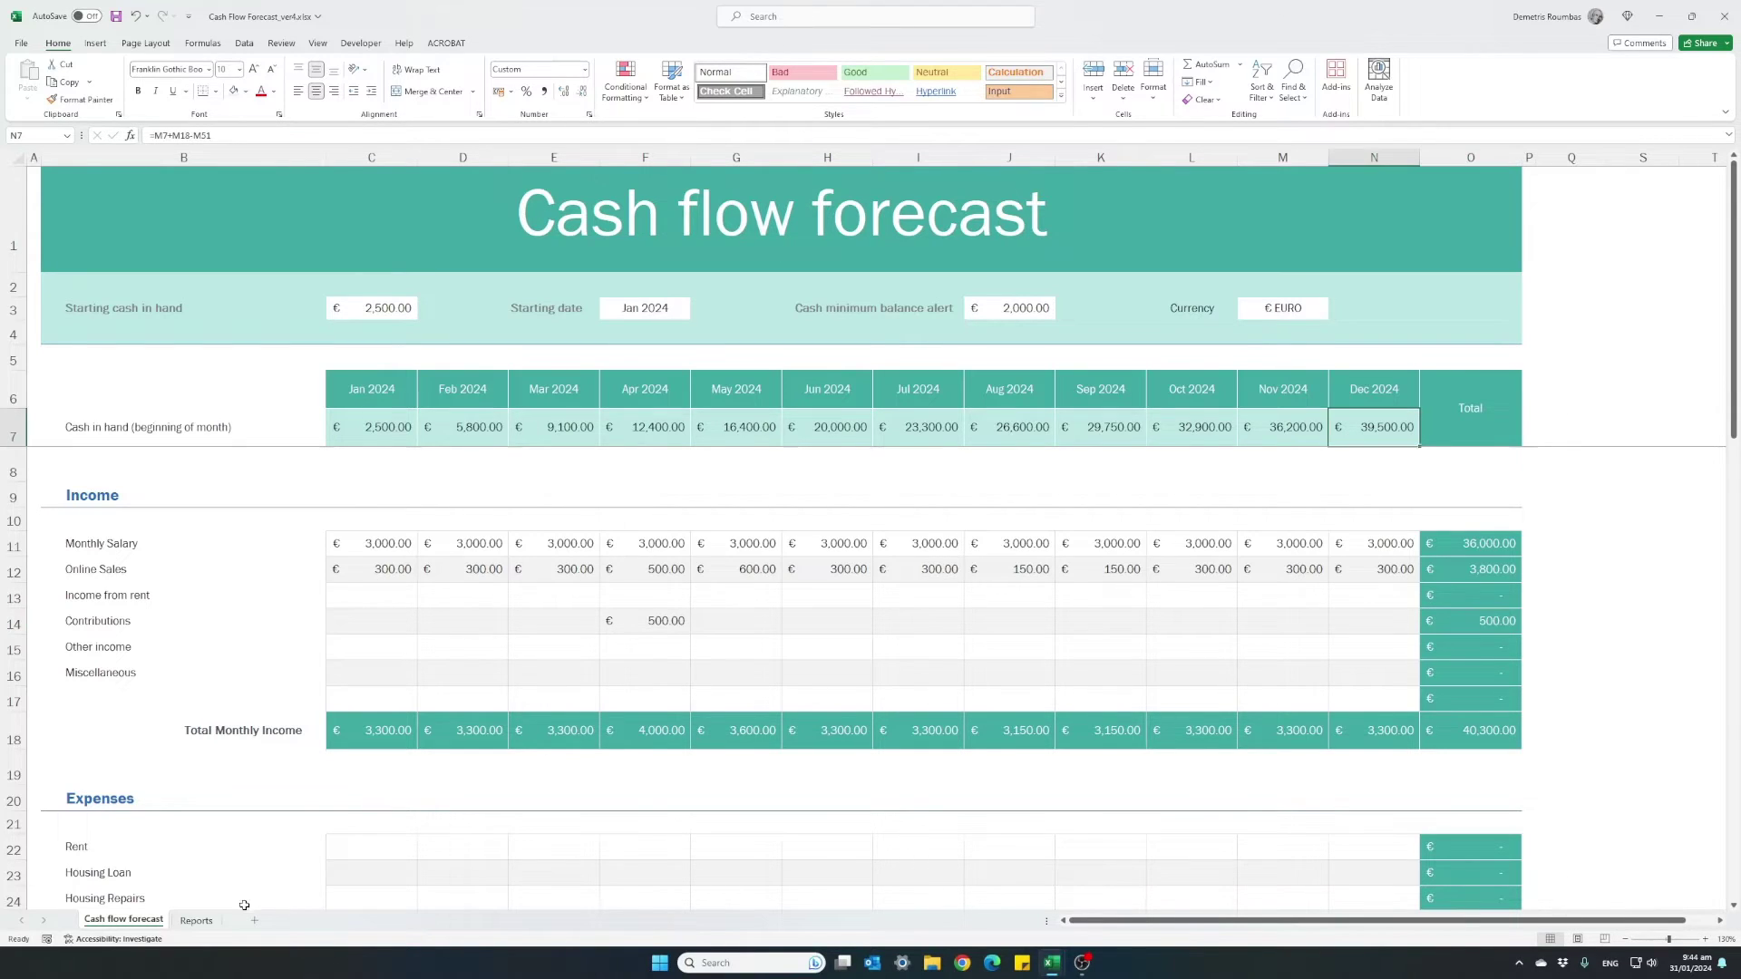
pyautogui.click(197, 921)
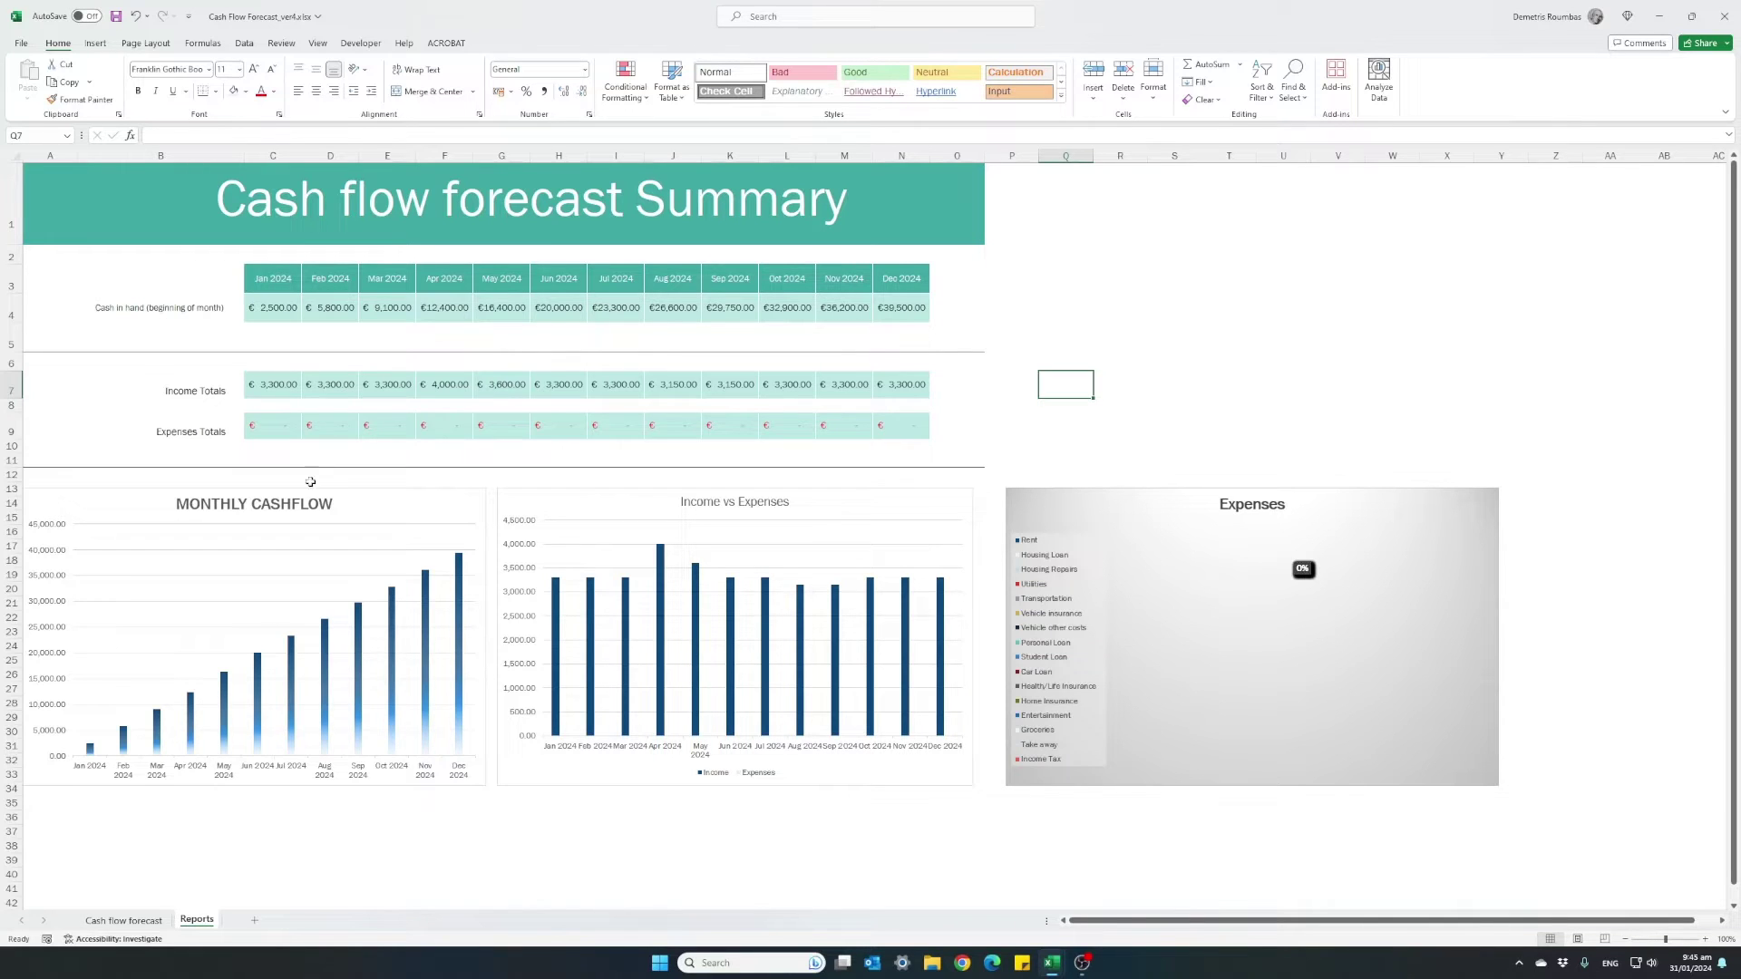
pyautogui.click(149, 923)
pyautogui.scroll(-1, 427, 704)
pyautogui.scroll(-3, 427, 703)
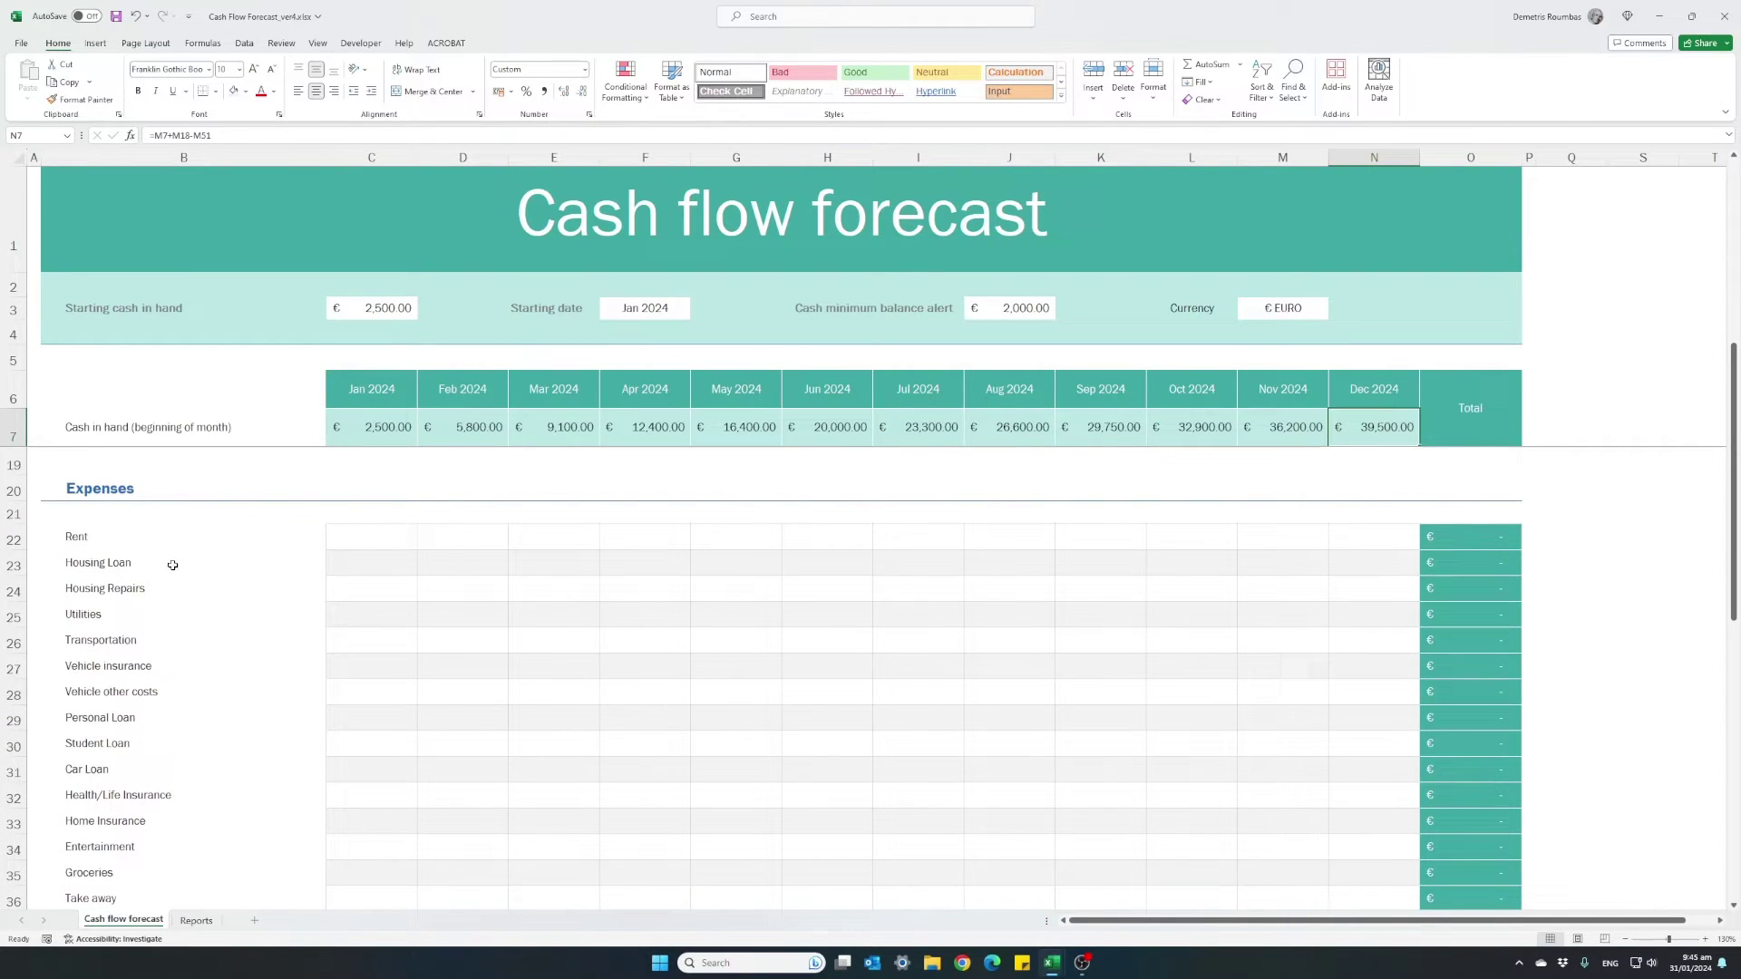
pyautogui.scroll(-3, 171, 580)
pyautogui.scroll(-3, 168, 604)
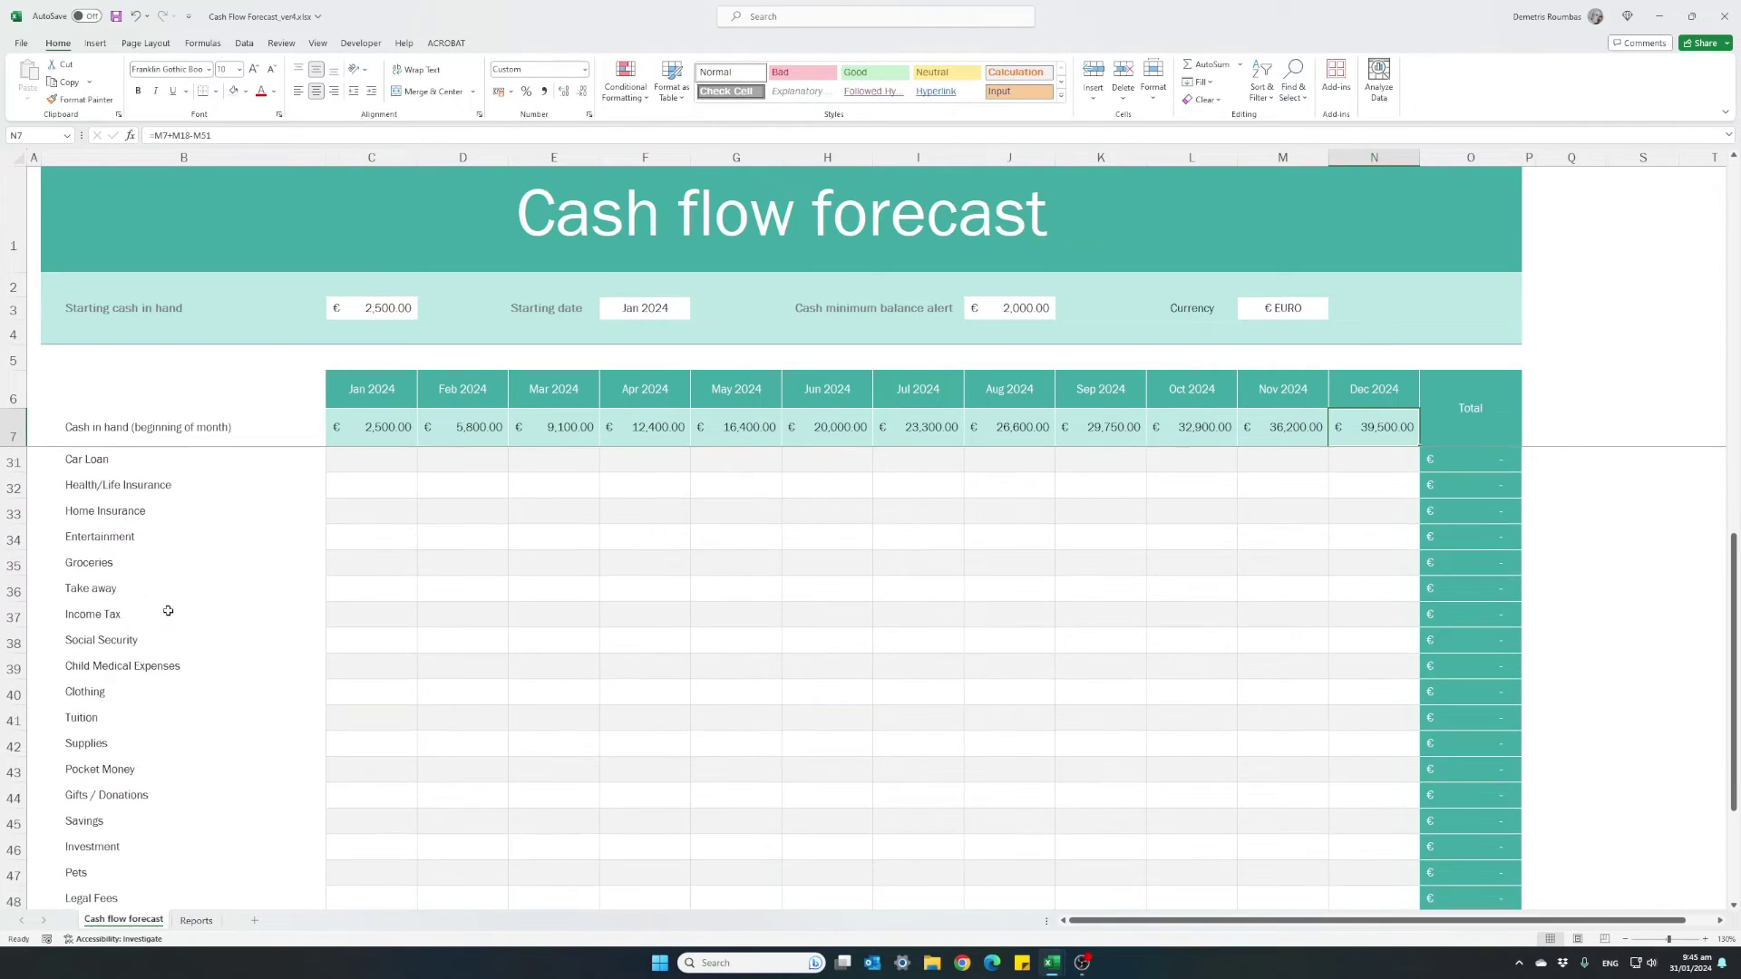
pyautogui.scroll(7, 160, 783)
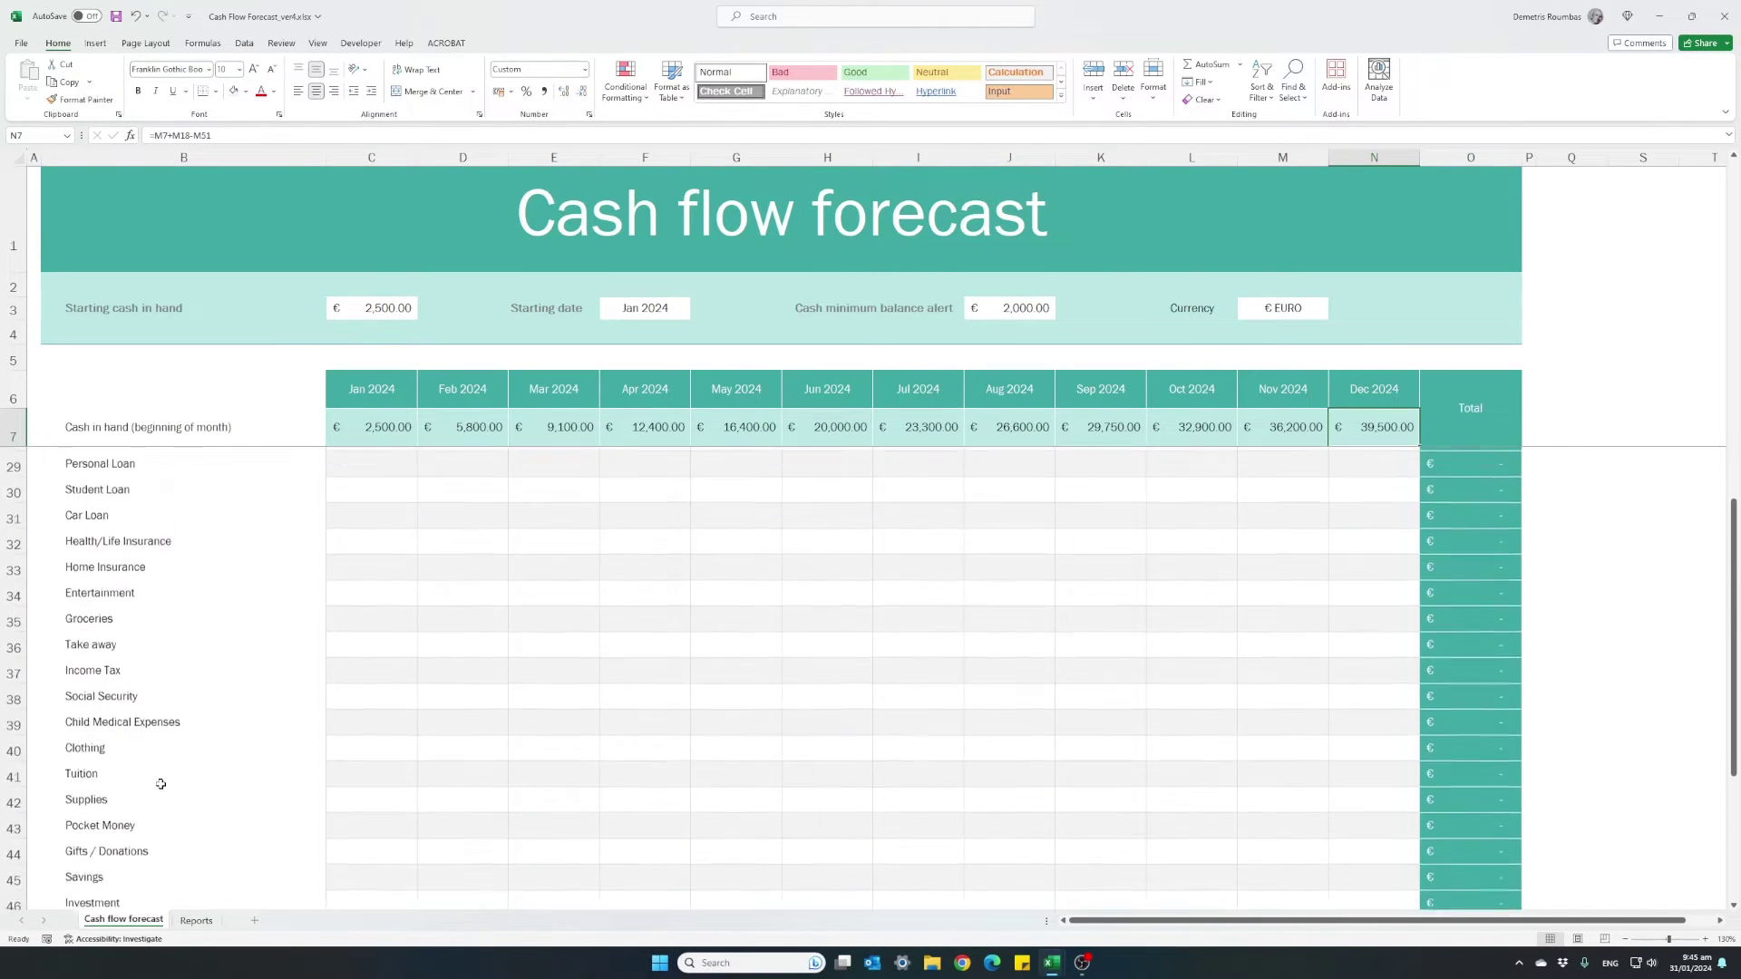
pyautogui.click(122, 623)
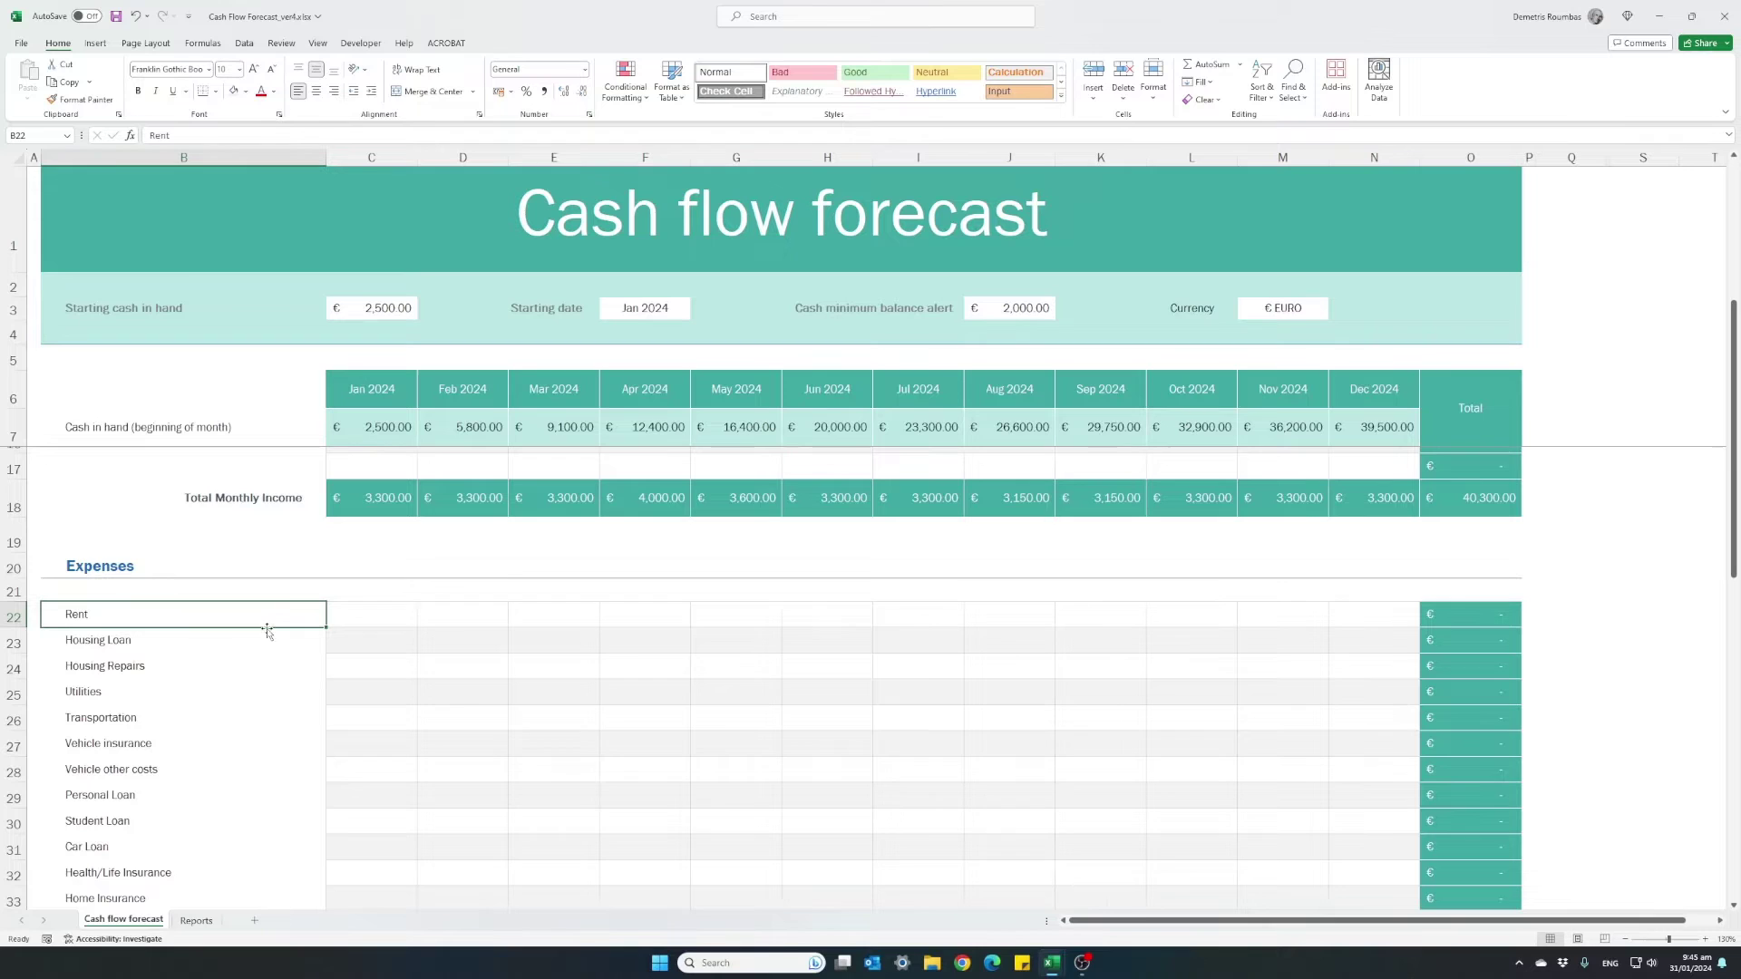
# Enter 600 January Rent and copy it to February through December.
pyautogui.click(378, 616)
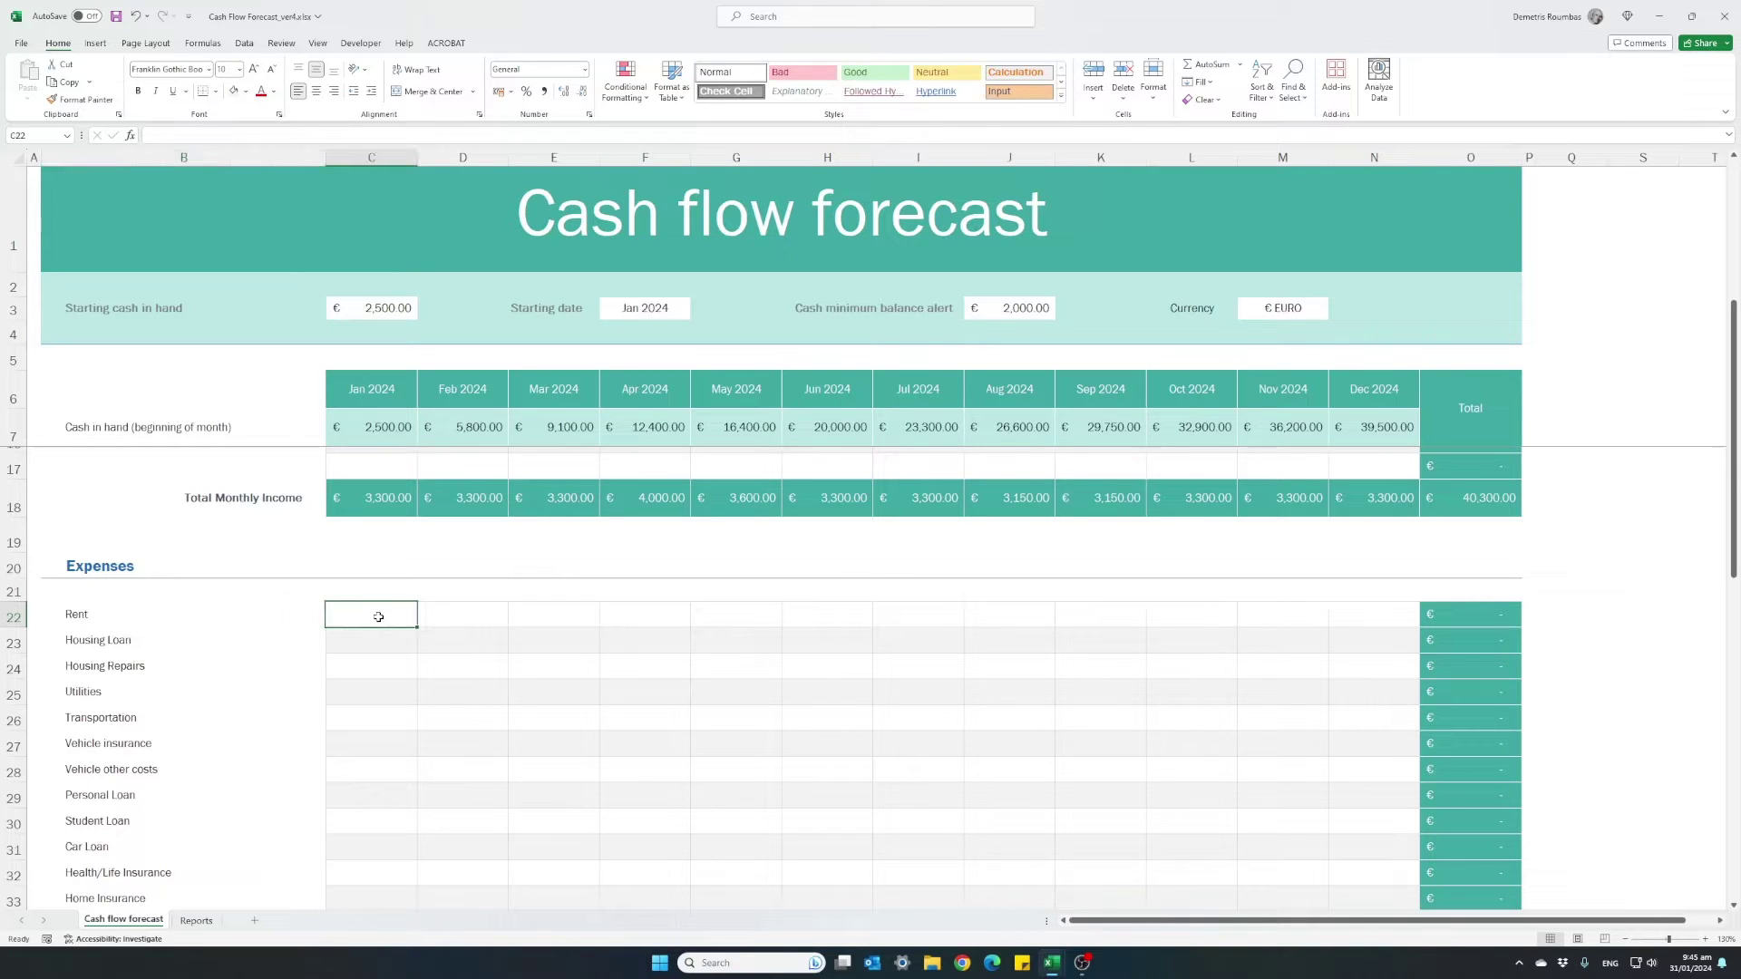
pyautogui.write('600')
pyautogui.press('Return')
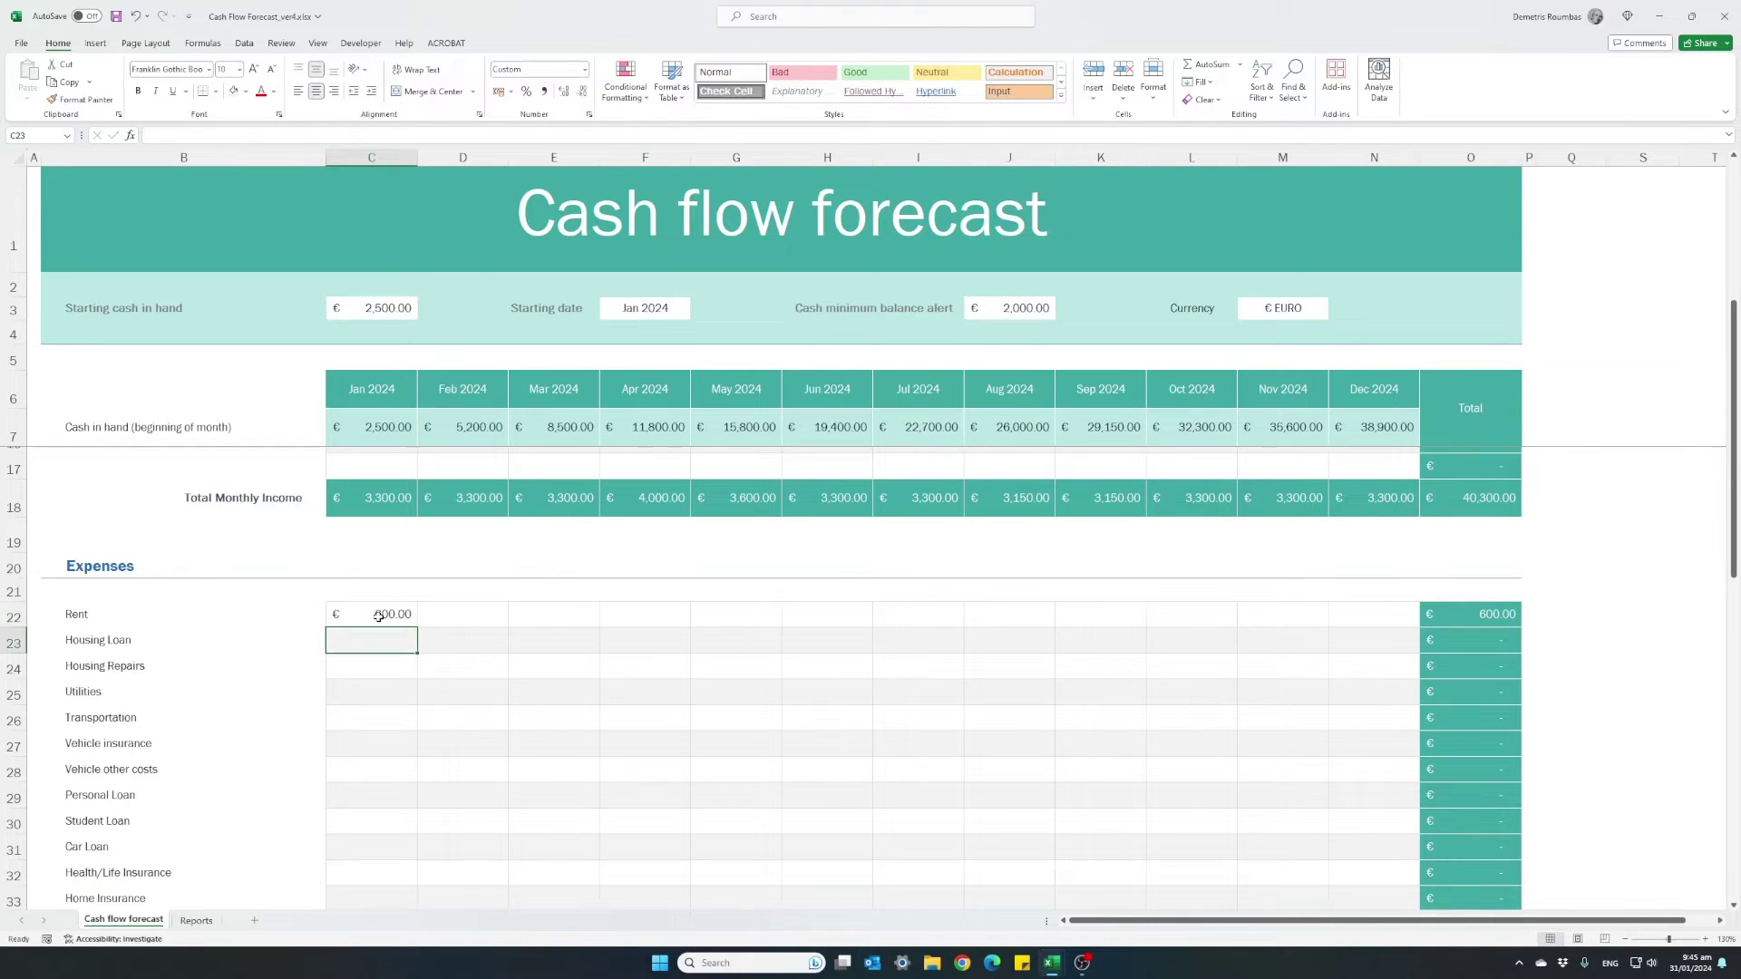
pyautogui.click(378, 617)
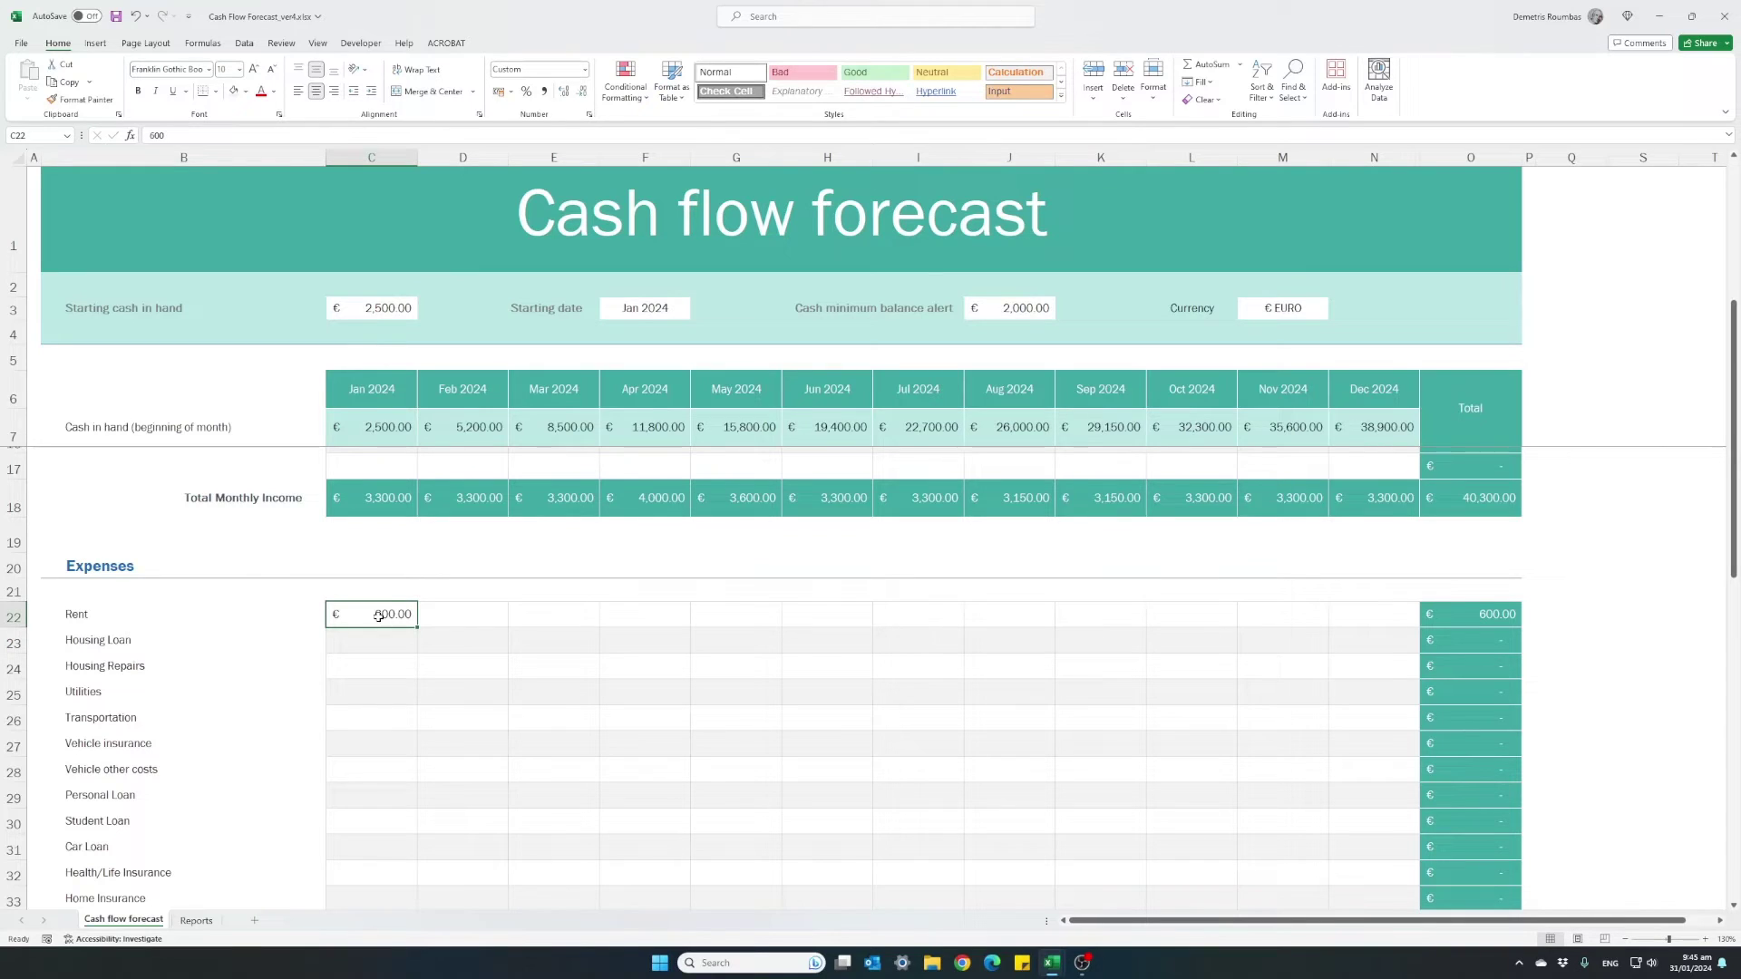
pyautogui.hotkey('ctrl', 'c')
pyautogui.moveTo(454, 612); pyautogui.dragTo(1338, 619)
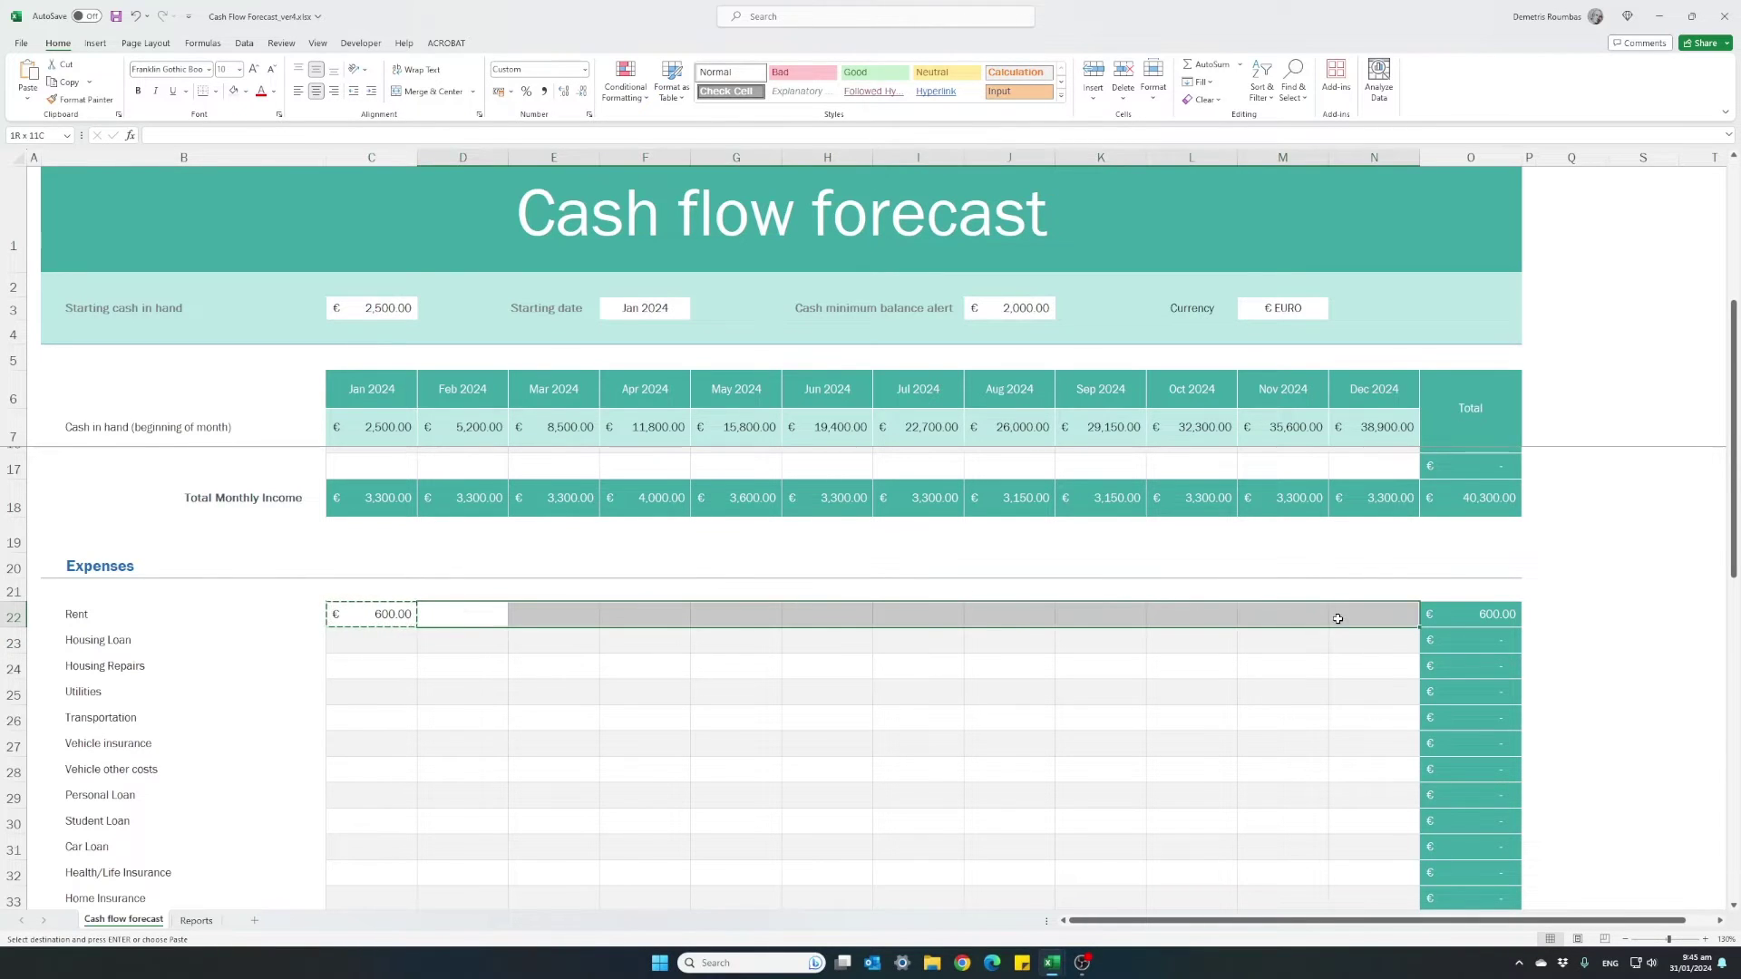
pyautogui.hotkey('ctrl', 'v')
pyautogui.click(1101, 619)
pyautogui.press('Escape')
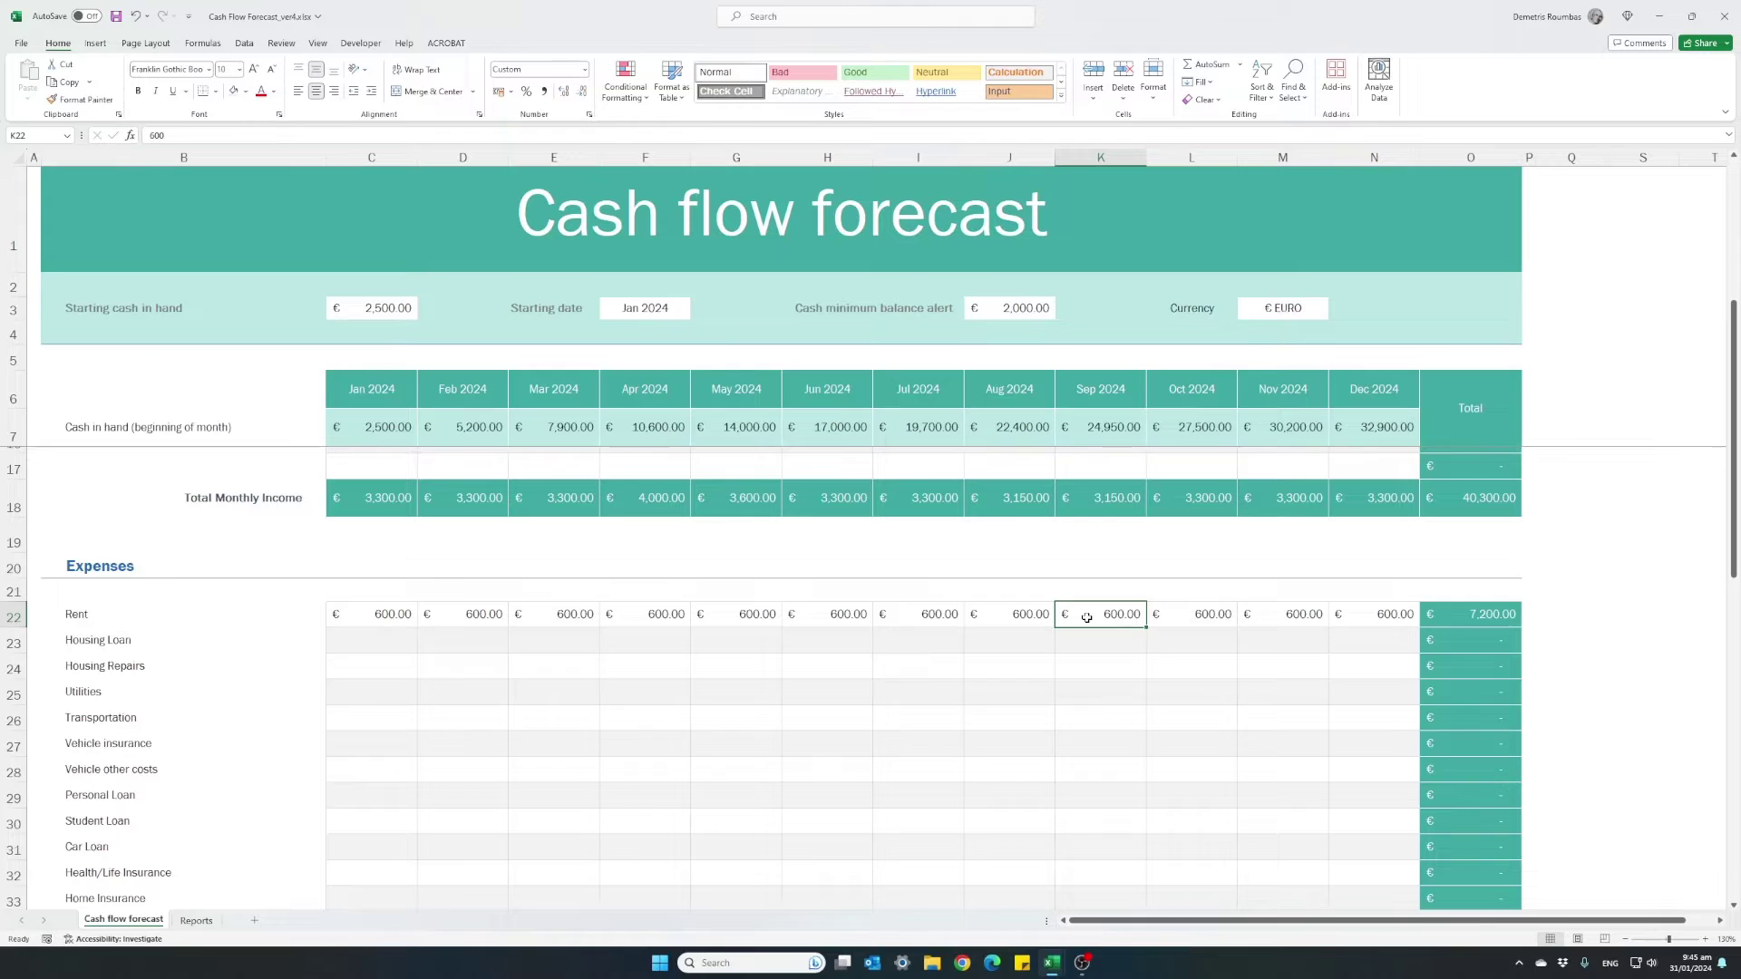
# Change Rent to 750 for September, October, November and December.
pyautogui.write('750')
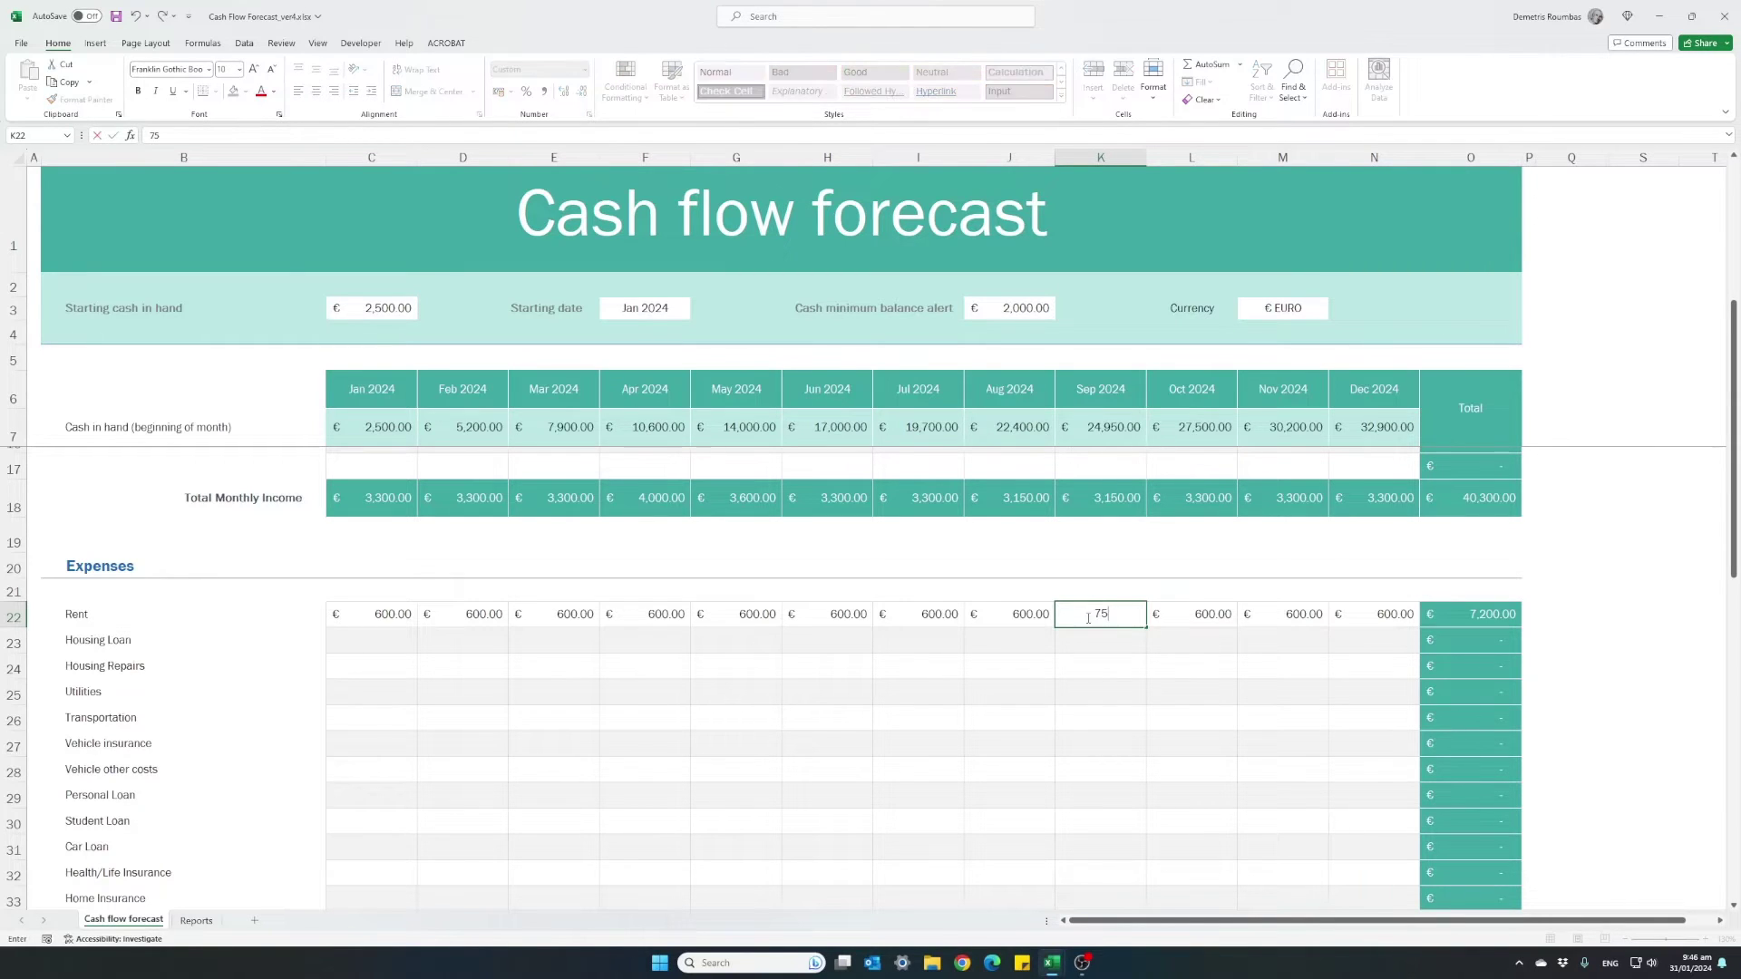
pyautogui.press('Tab')
pyautogui.write('750')
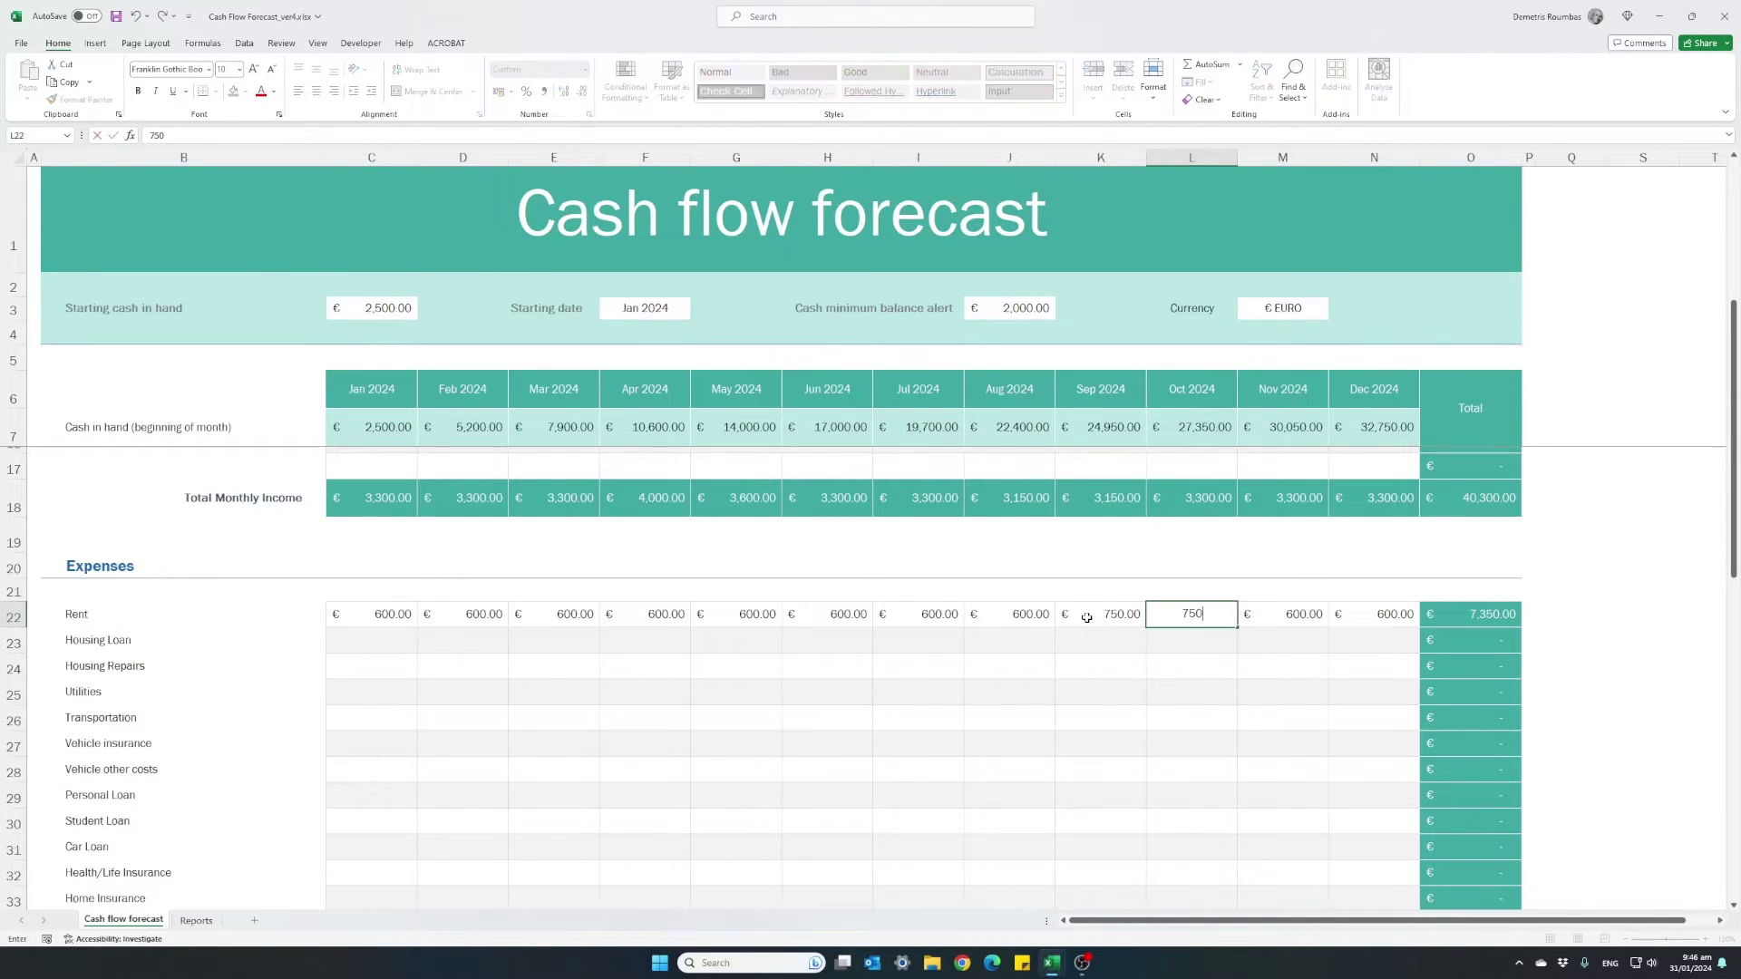
pyautogui.press('Tab')
pyautogui.write('750')
pyautogui.press('Tab')
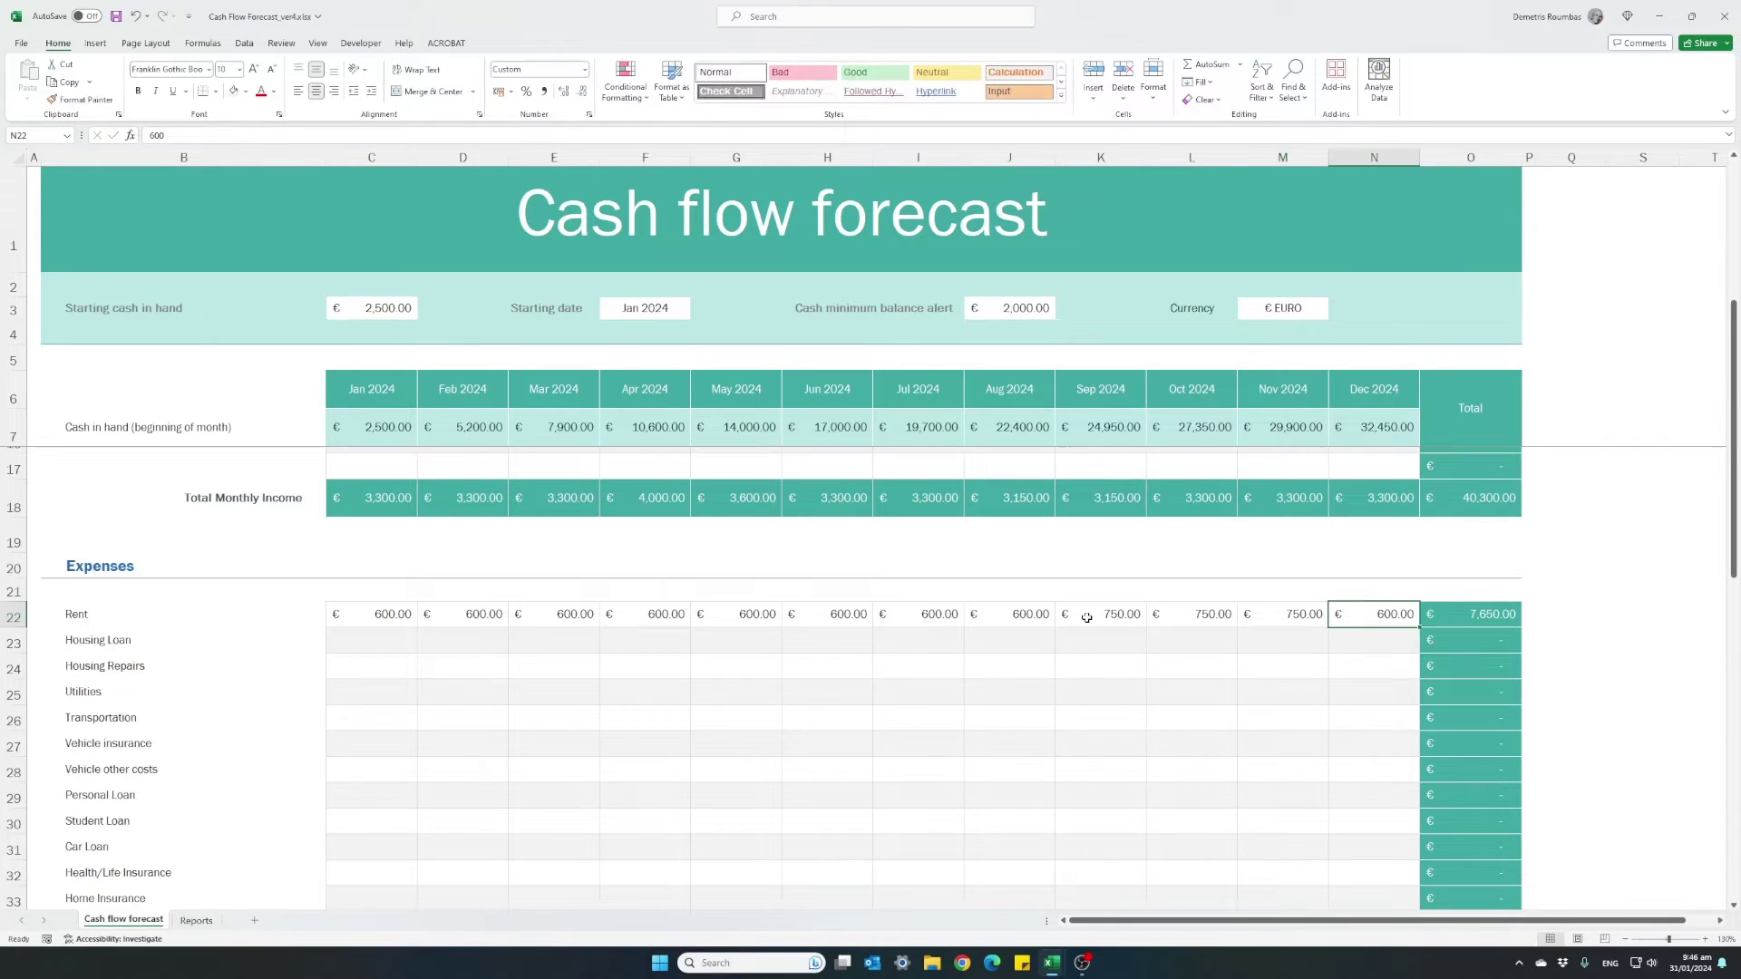
pyautogui.write('750')
pyautogui.press('Down')
pyautogui.press('Left')
pyautogui.press('Left')
pyautogui.press('Left')
pyautogui.press('Left')
pyautogui.press('Left')
pyautogui.press('Left')
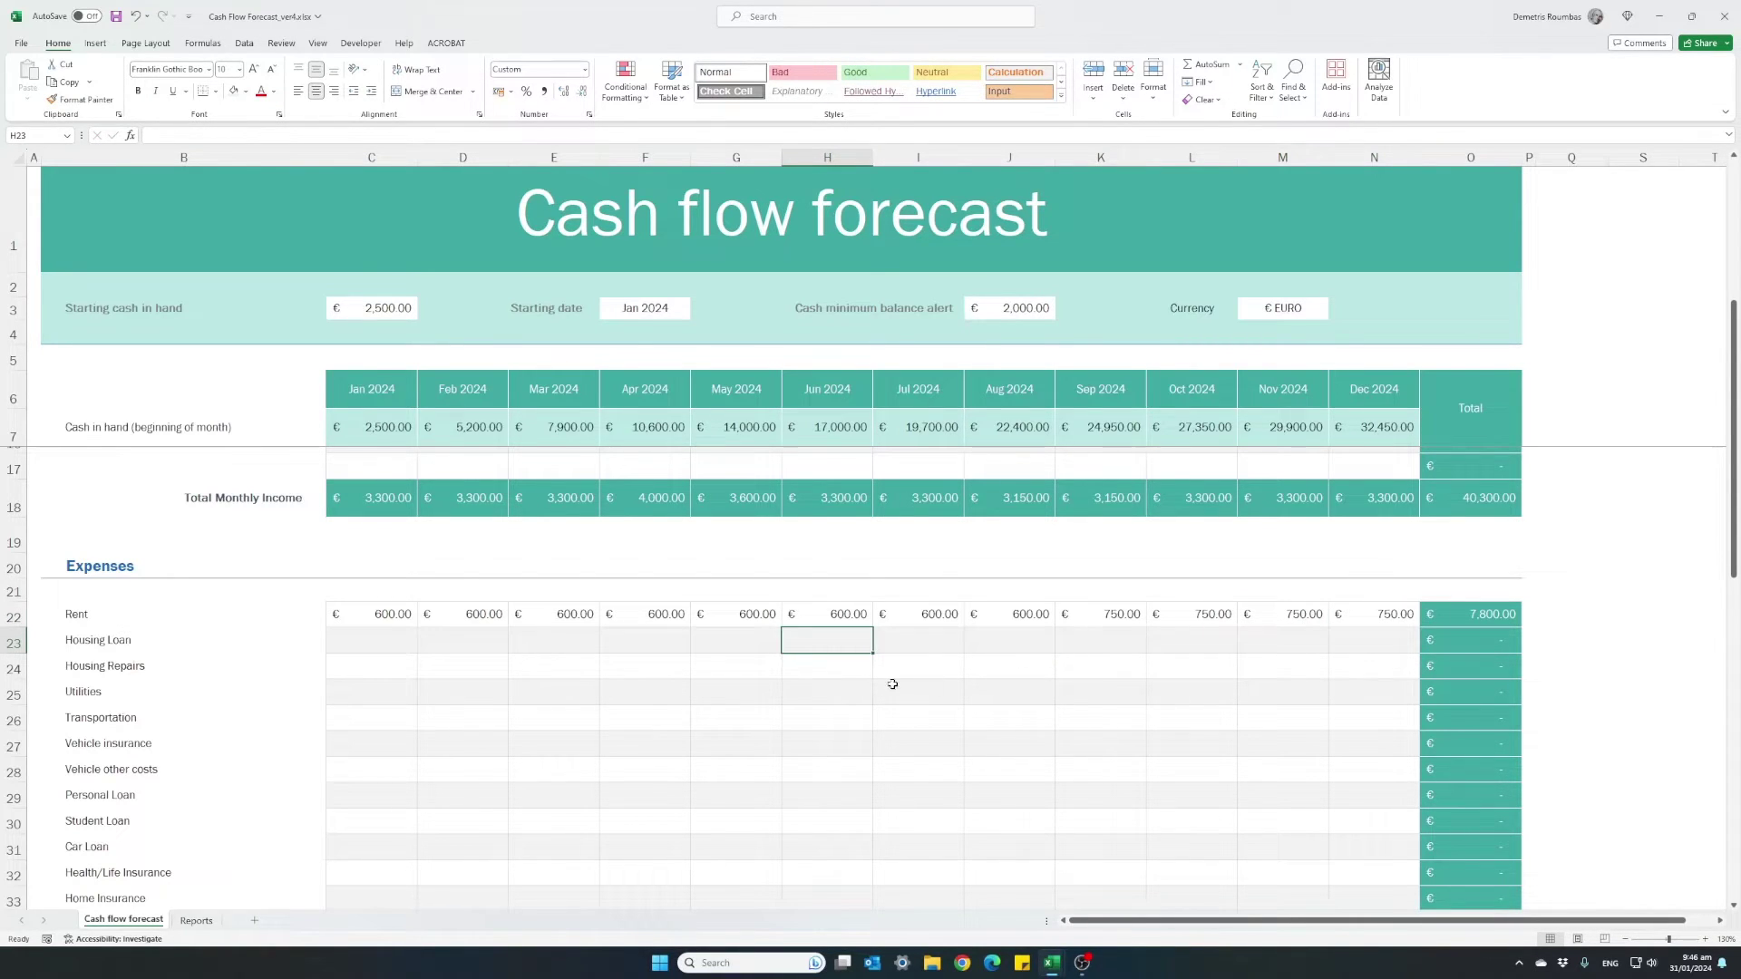
# Enter Housing Repairs of 500 in April and 400 in October.
pyautogui.click(635, 667)
pyautogui.write('500')
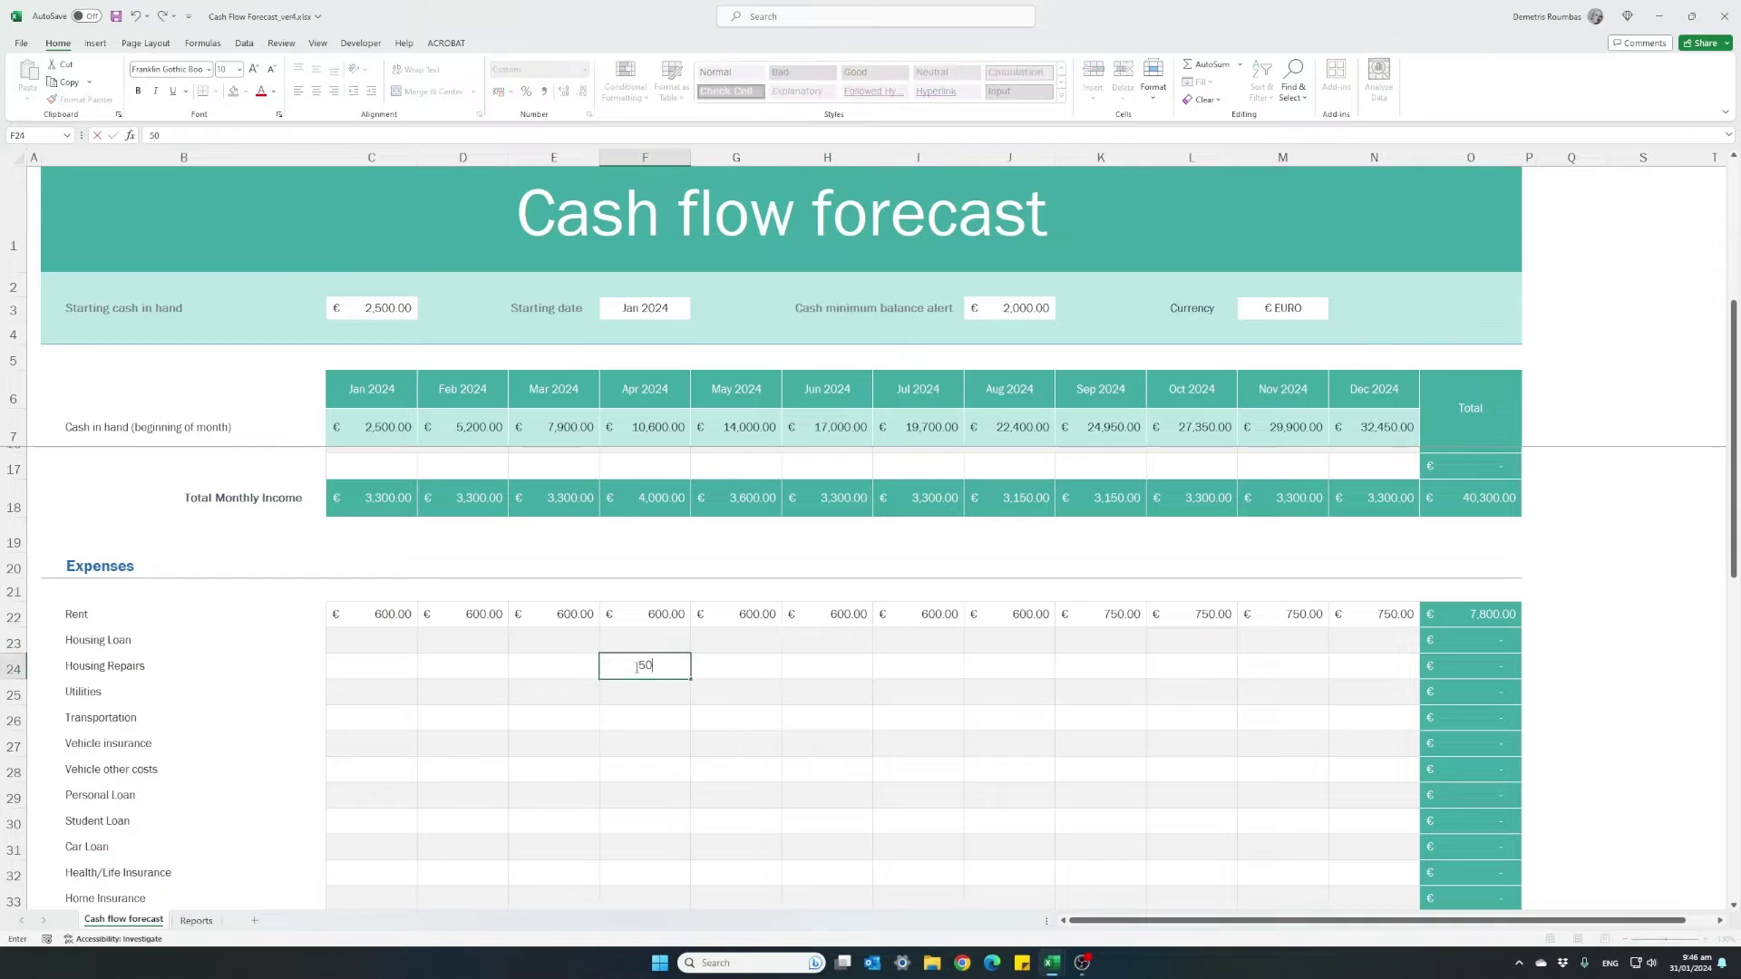
pyautogui.press('Return')
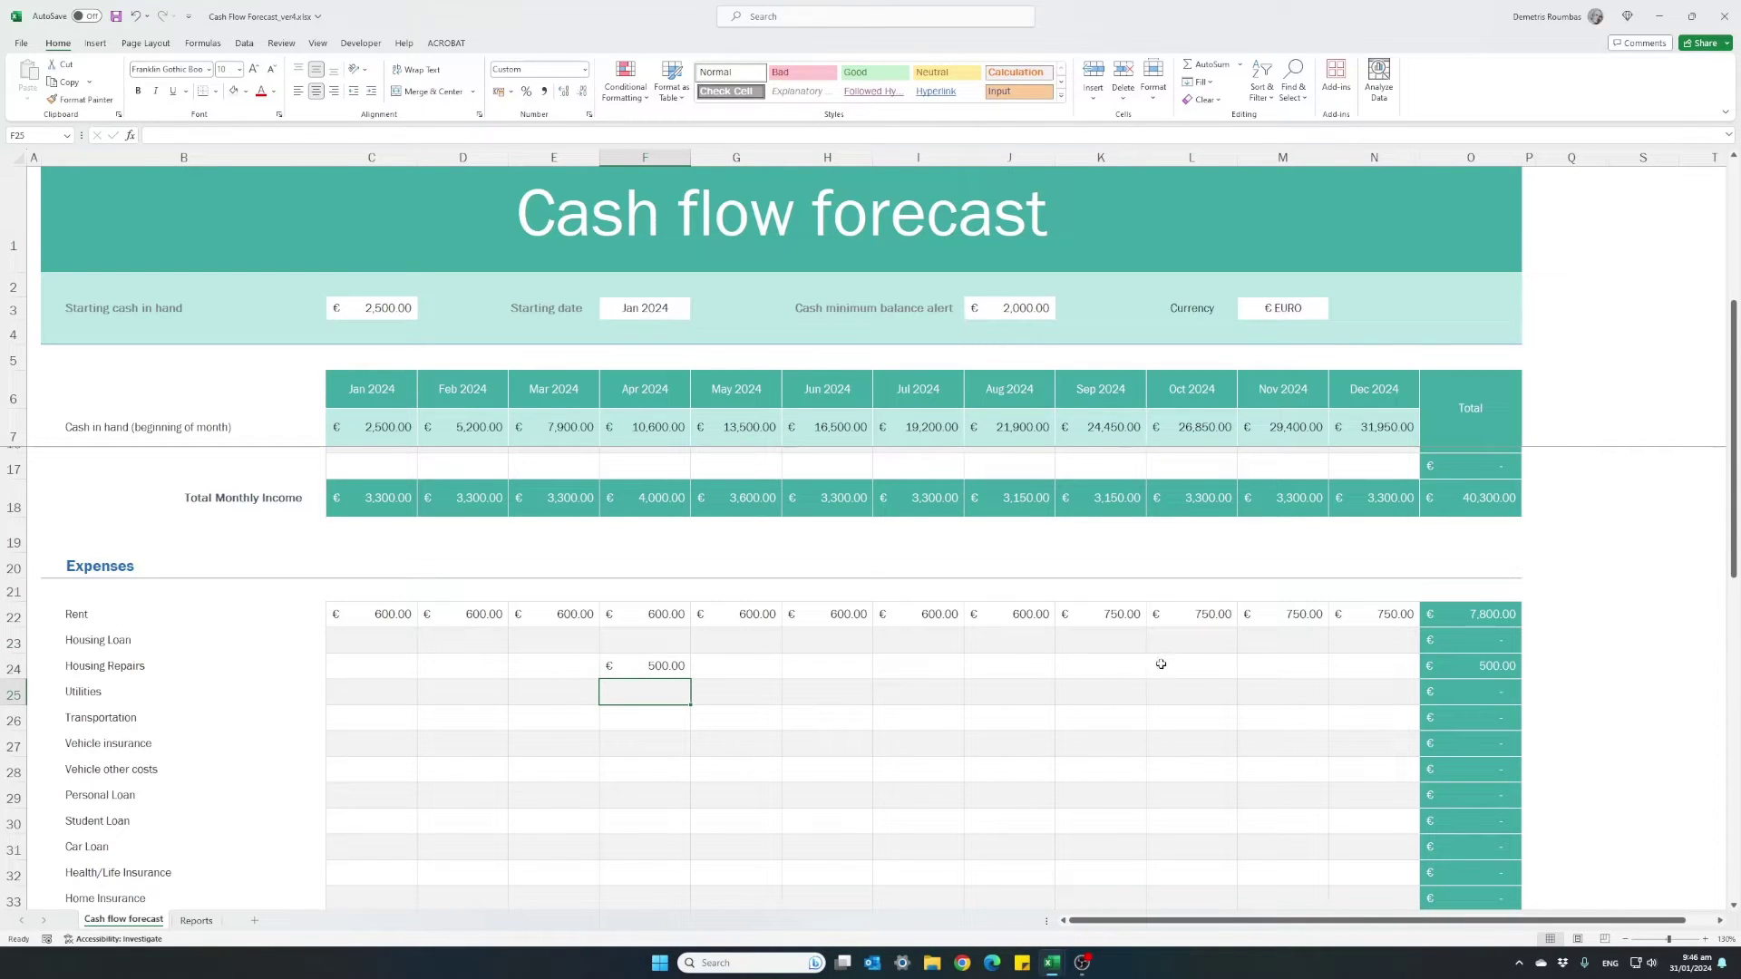
pyautogui.click(1178, 670)
pyautogui.write('400')
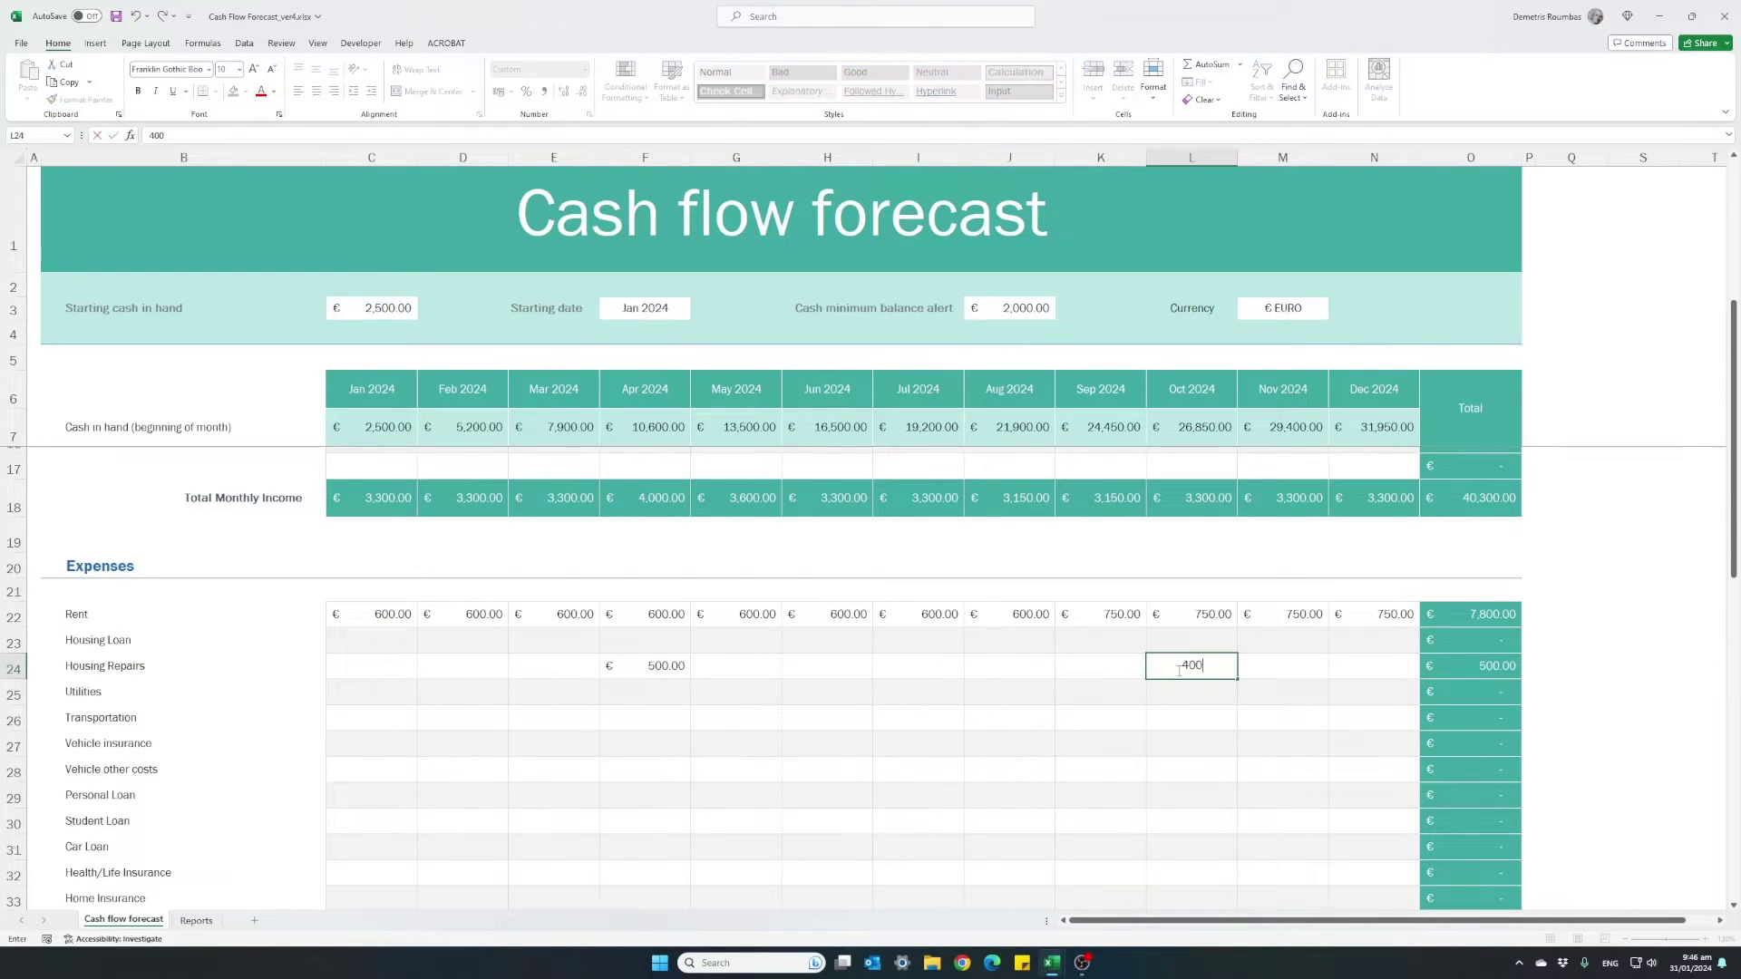
pyautogui.press('Return')
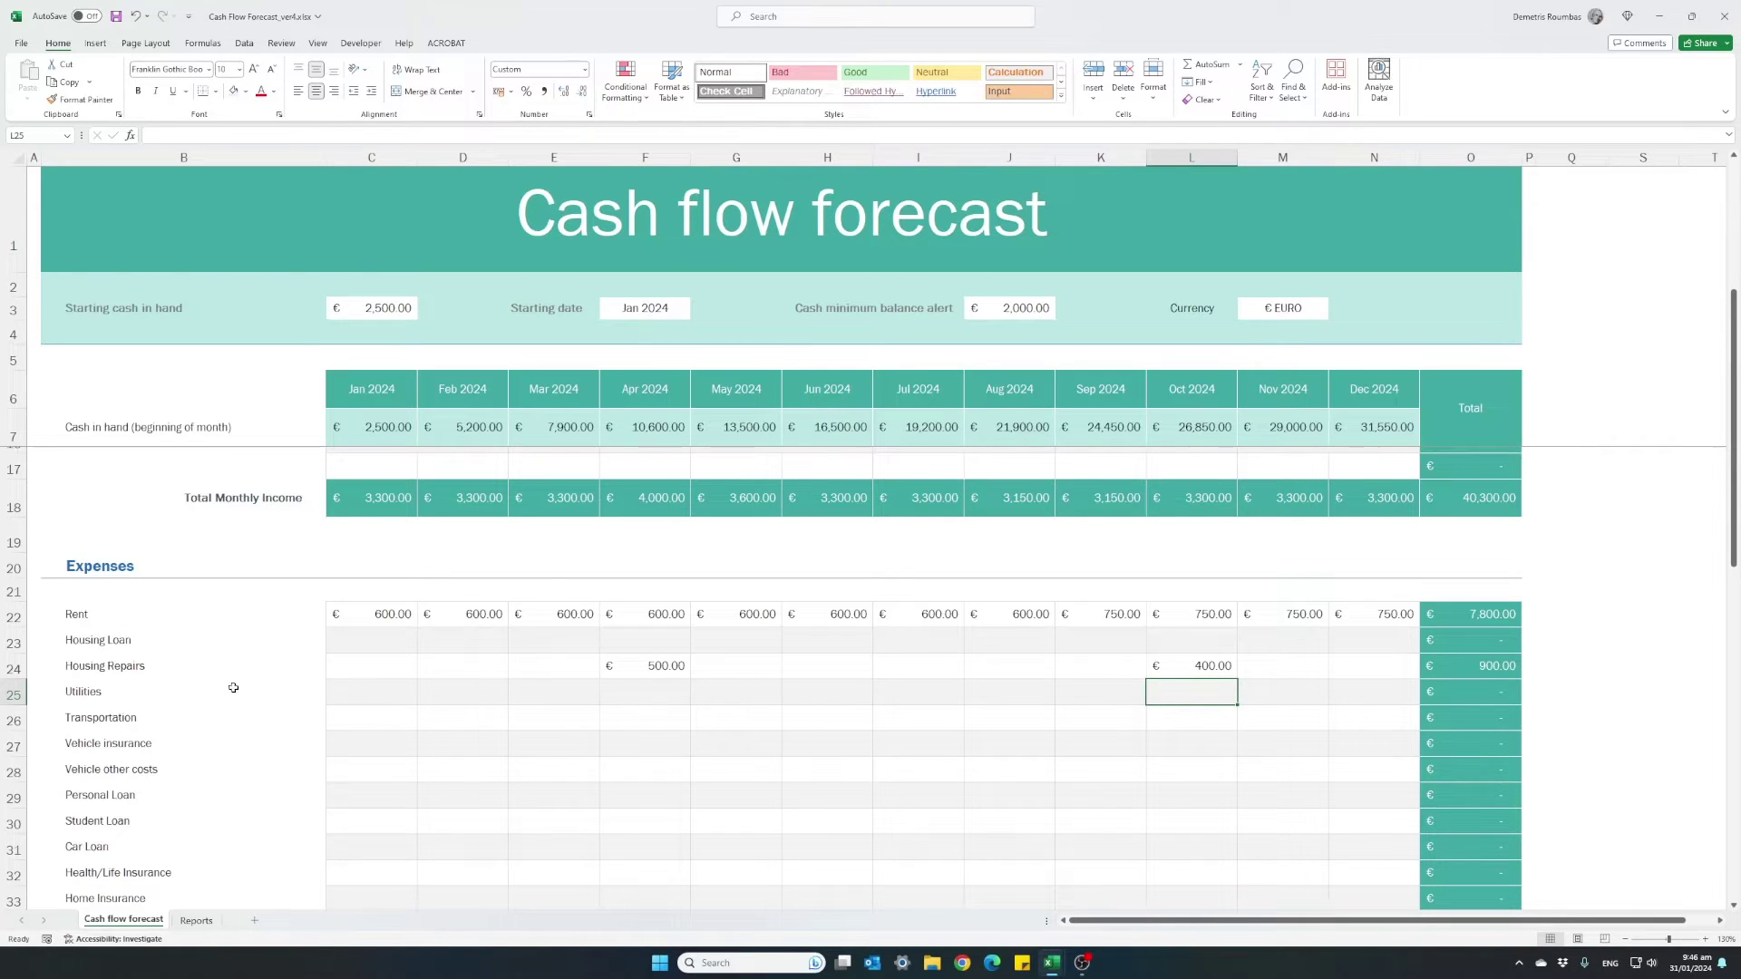
# Enter 400 January Utilities and copy it to February through December.
pyautogui.click(368, 697)
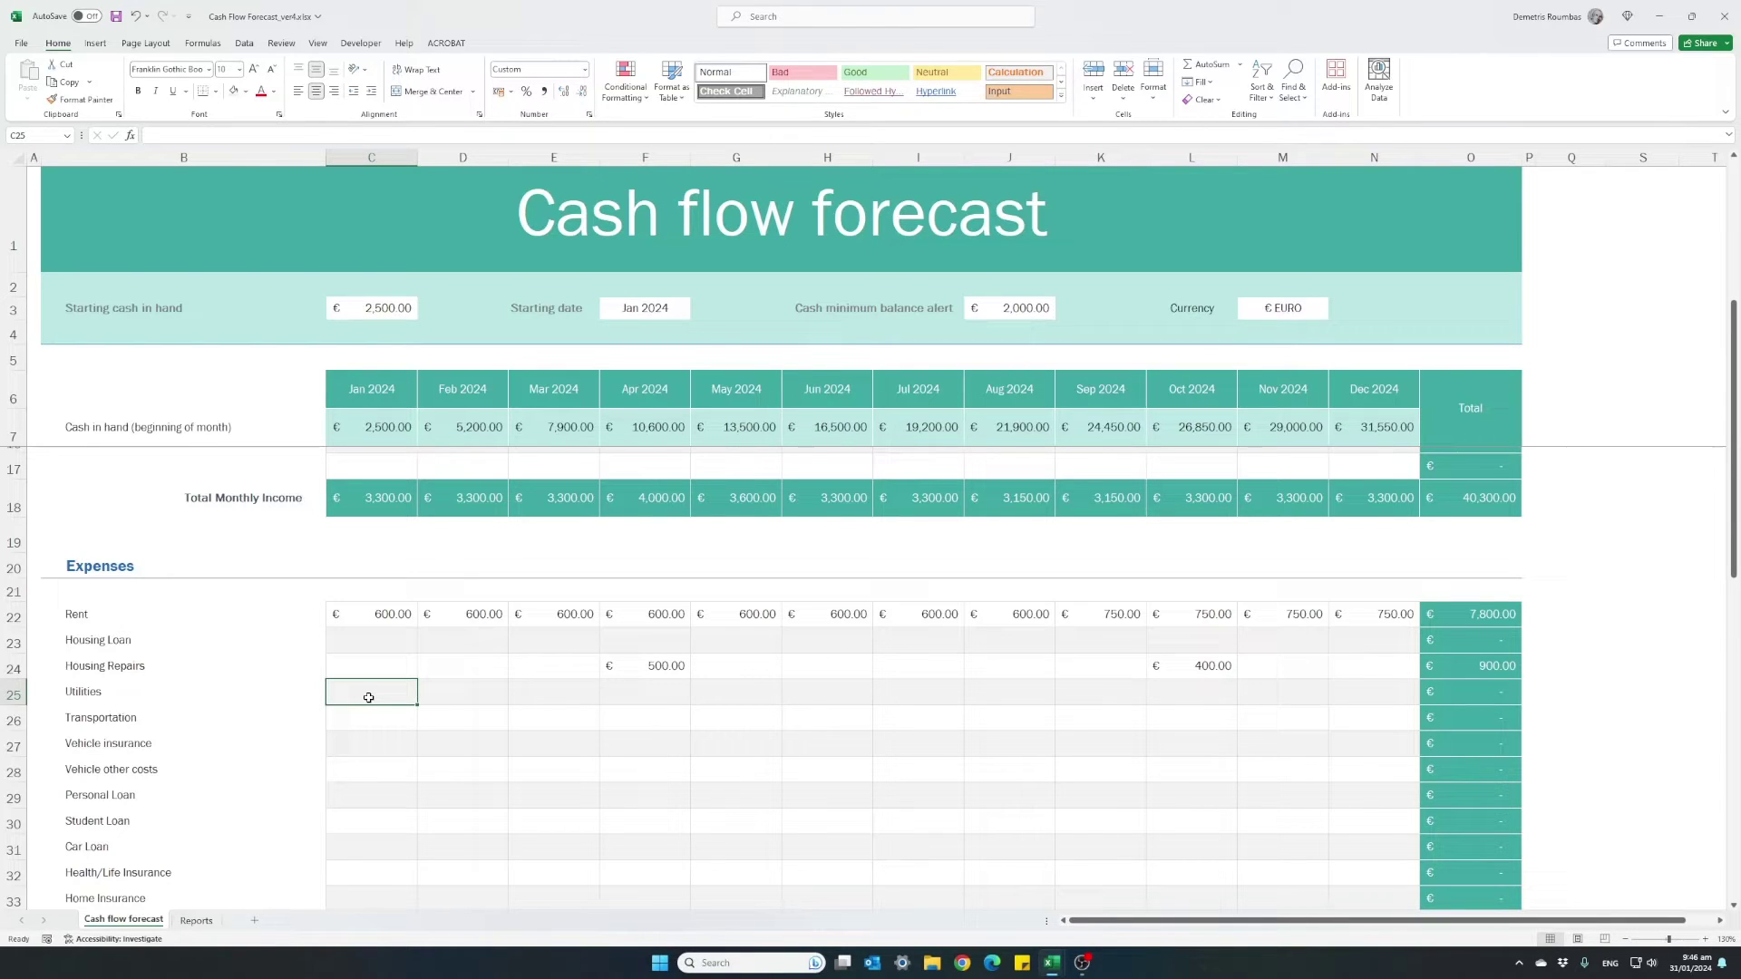
pyautogui.write('400')
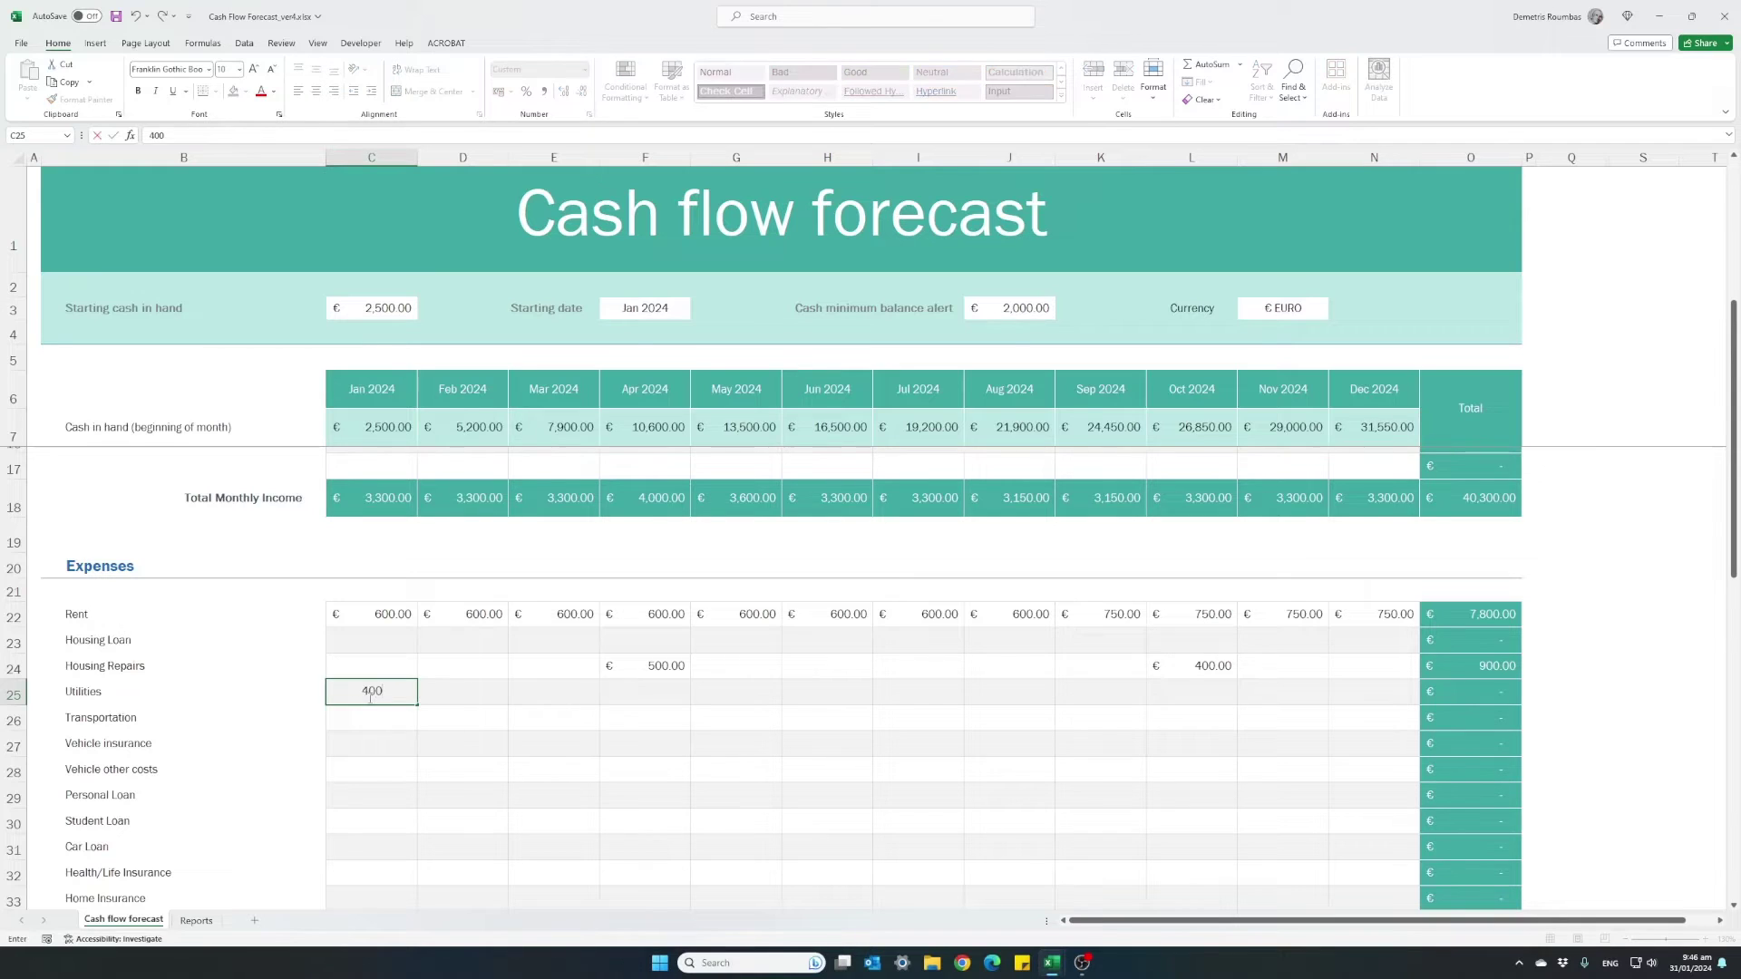
pyautogui.press('Return')
pyautogui.click(368, 697)
pyautogui.hotkey('ctrl', 'c')
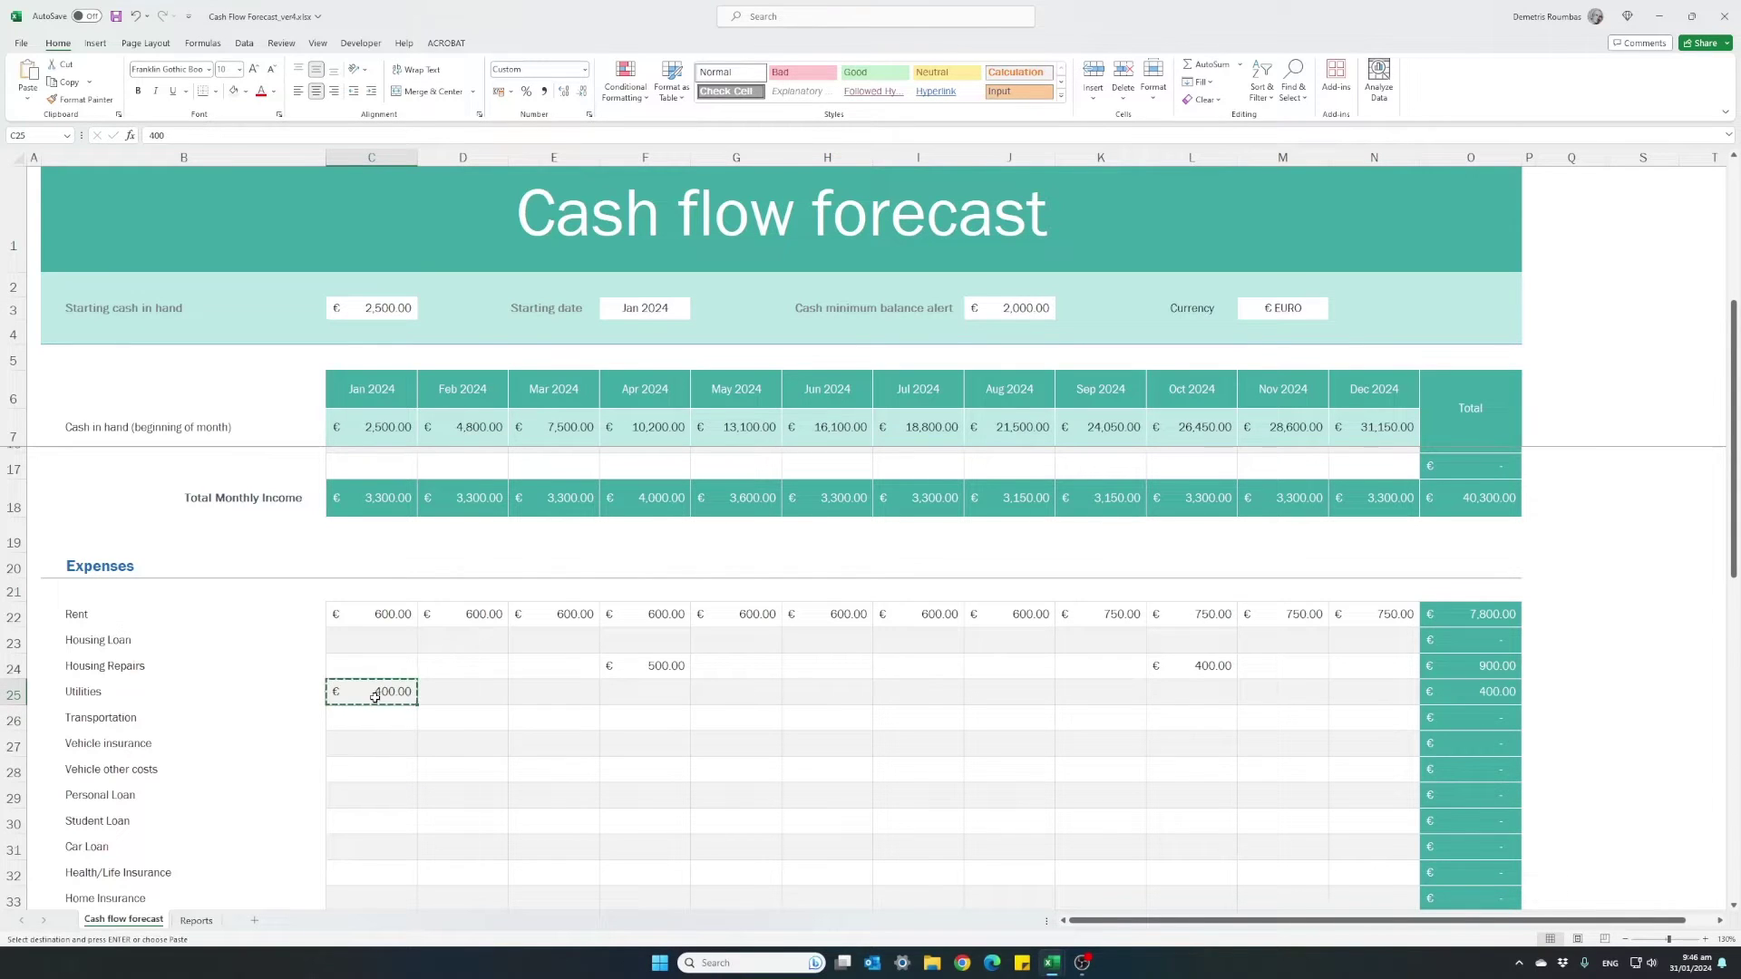
pyautogui.moveTo(435, 691); pyautogui.dragTo(1362, 688)
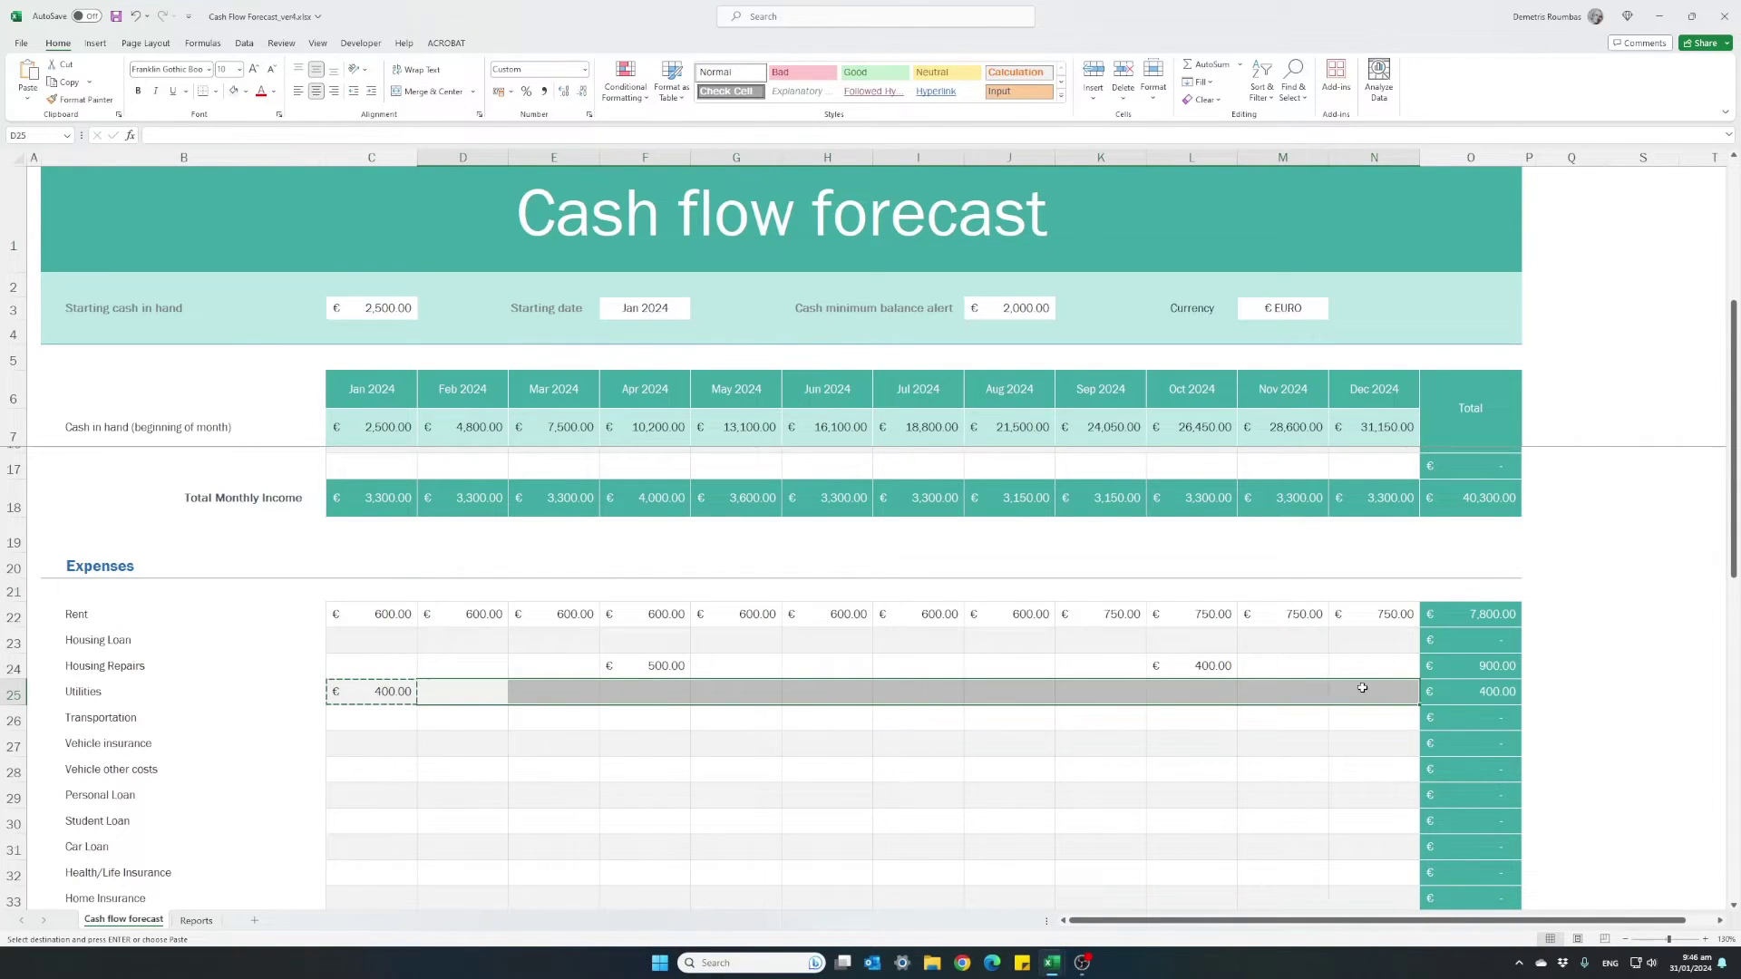
pyautogui.hotkey('ctrl', 'v')
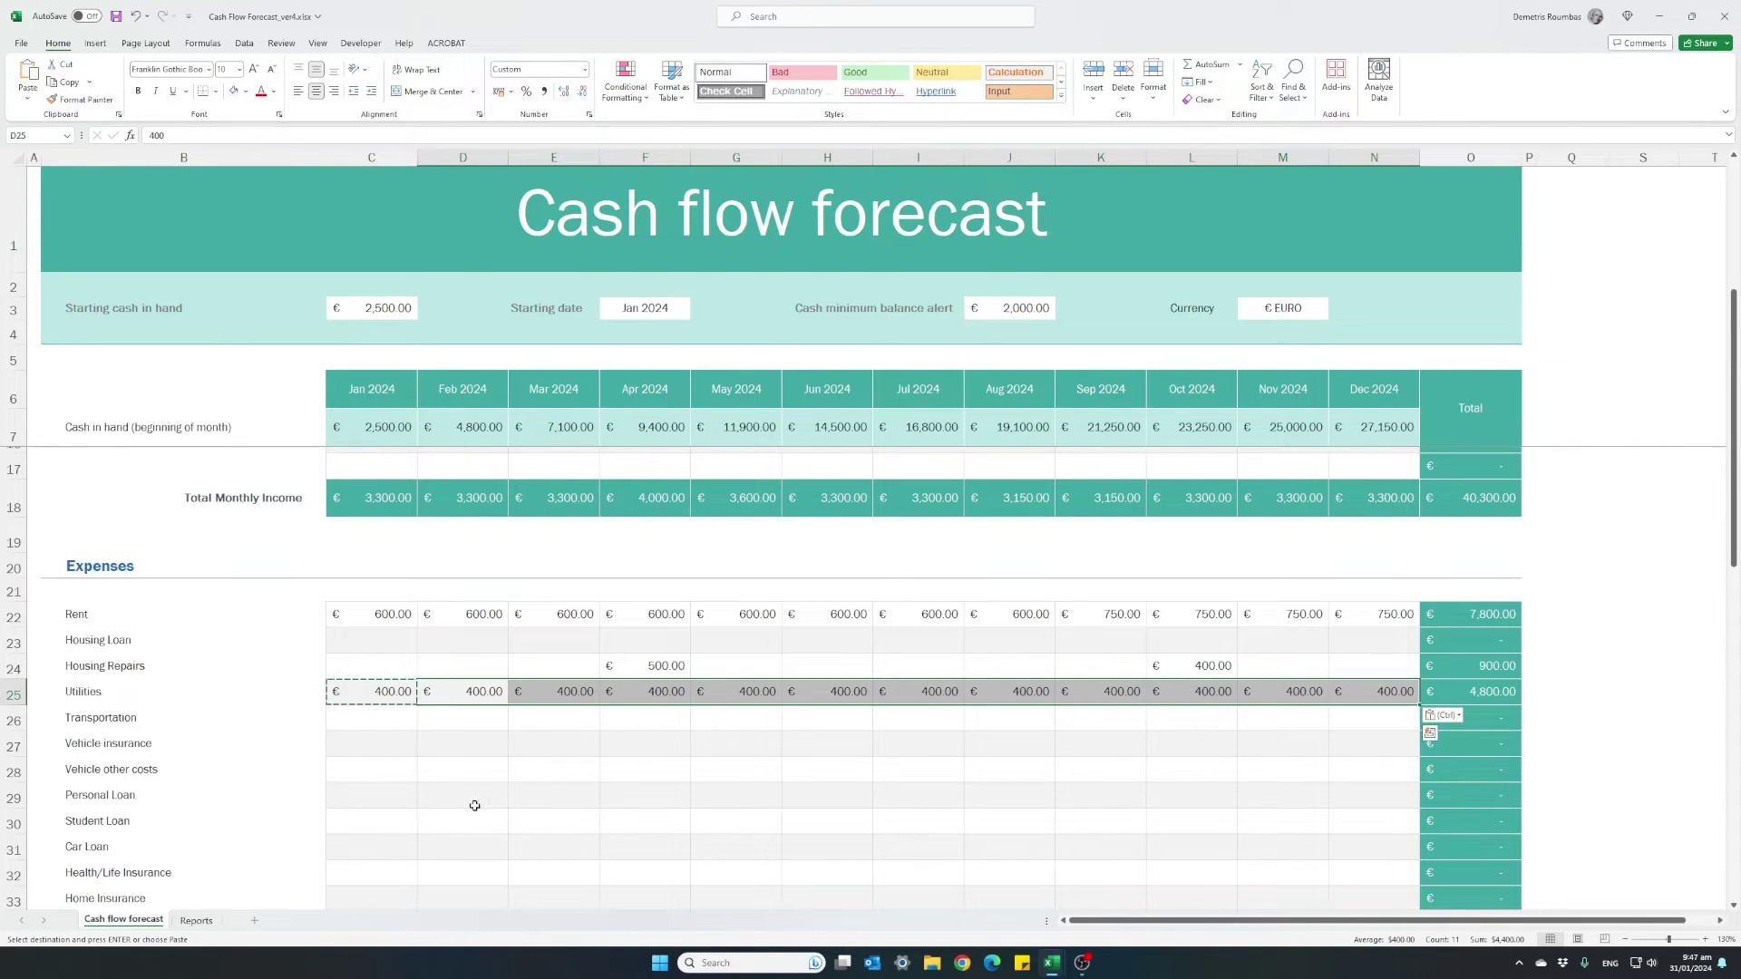
# Enter Vehicle insurance of 400 in January and 350 in September.
pyautogui.click(356, 743)
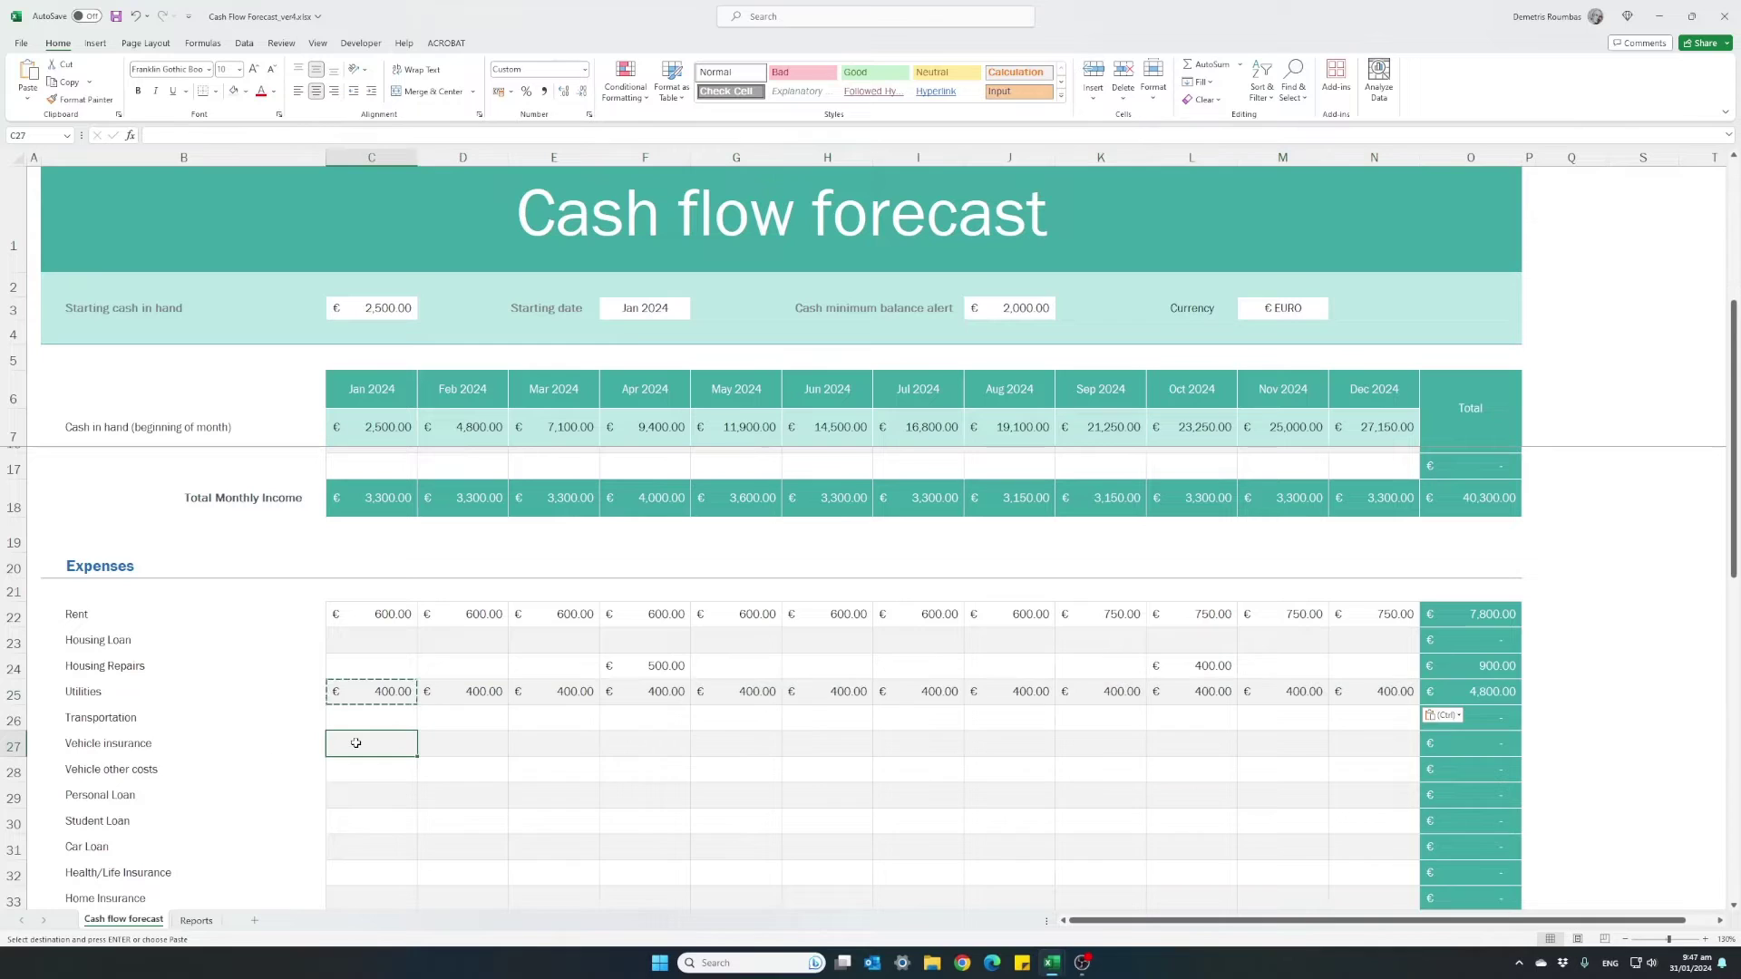
pyautogui.press('Escape')
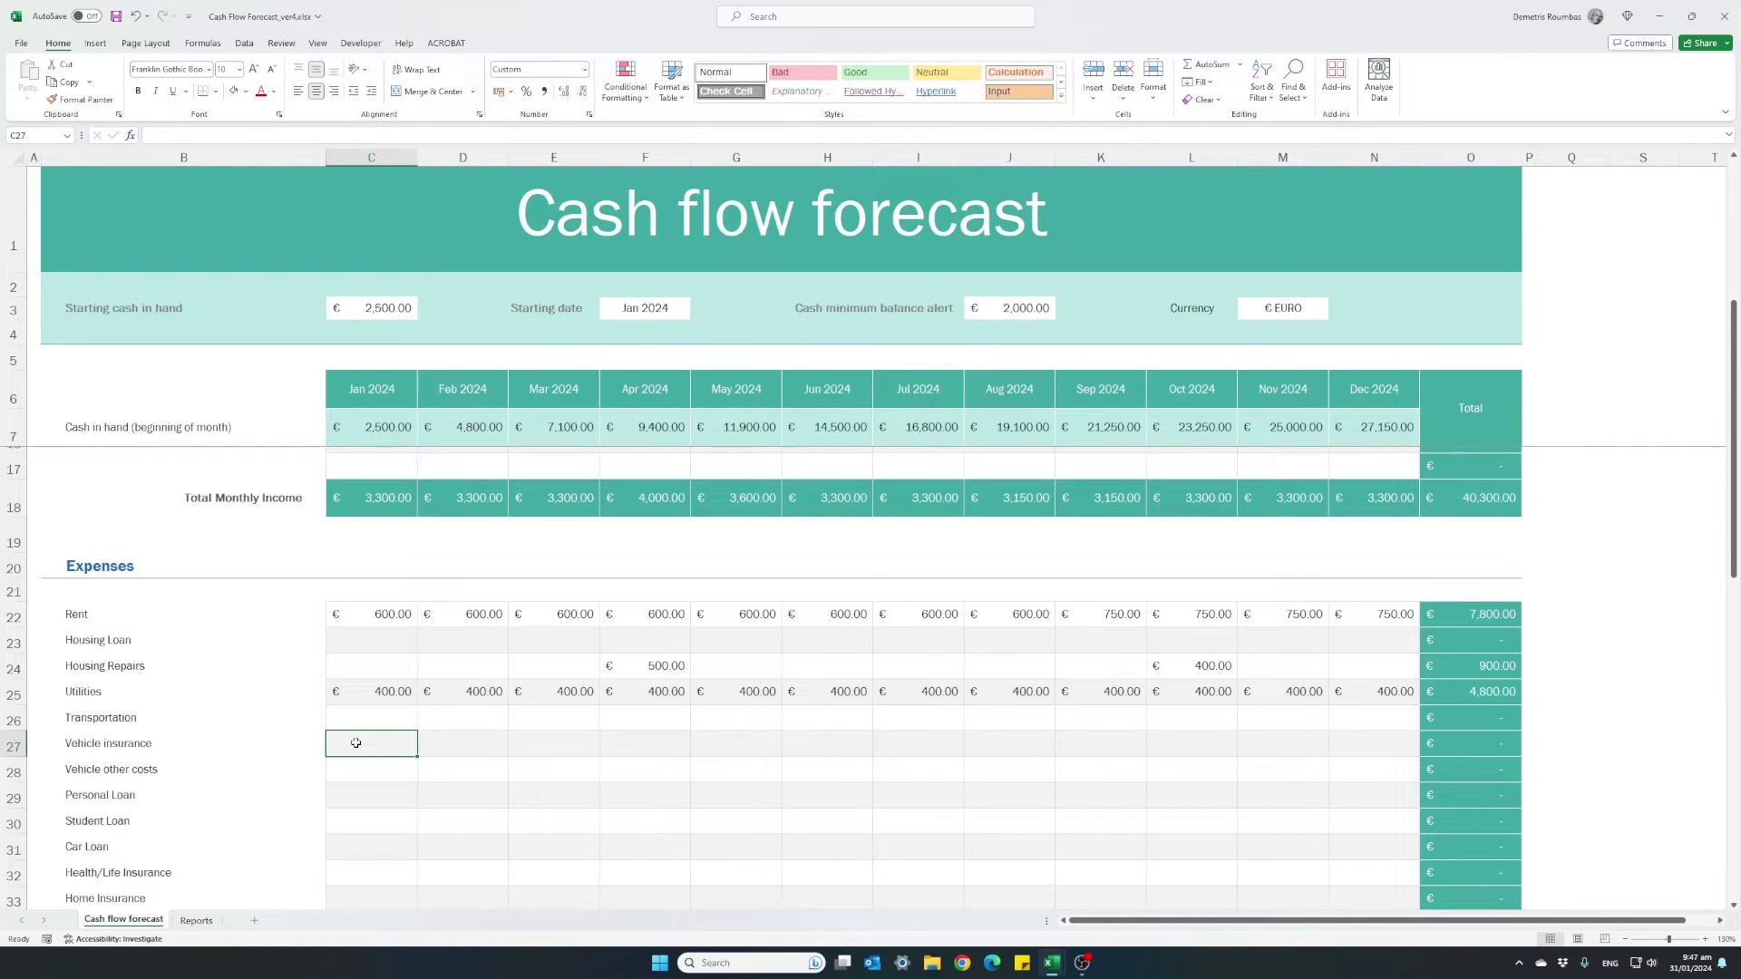
pyautogui.write('400')
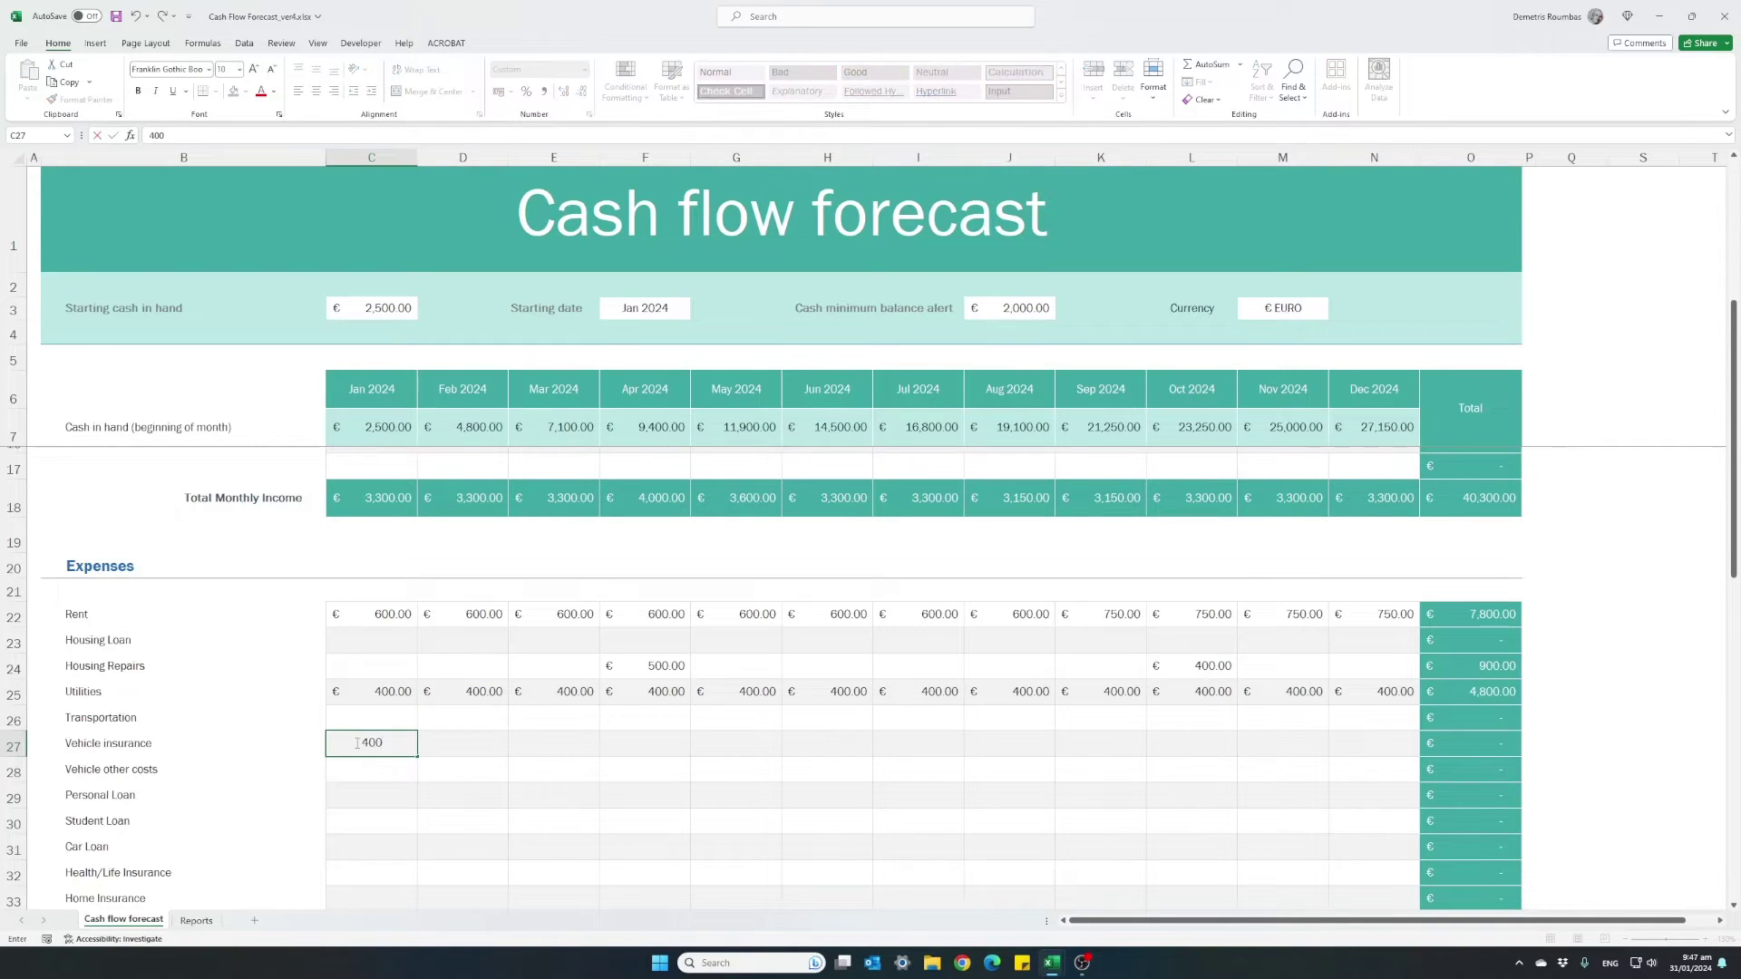
pyautogui.press('Return')
pyautogui.click(356, 743)
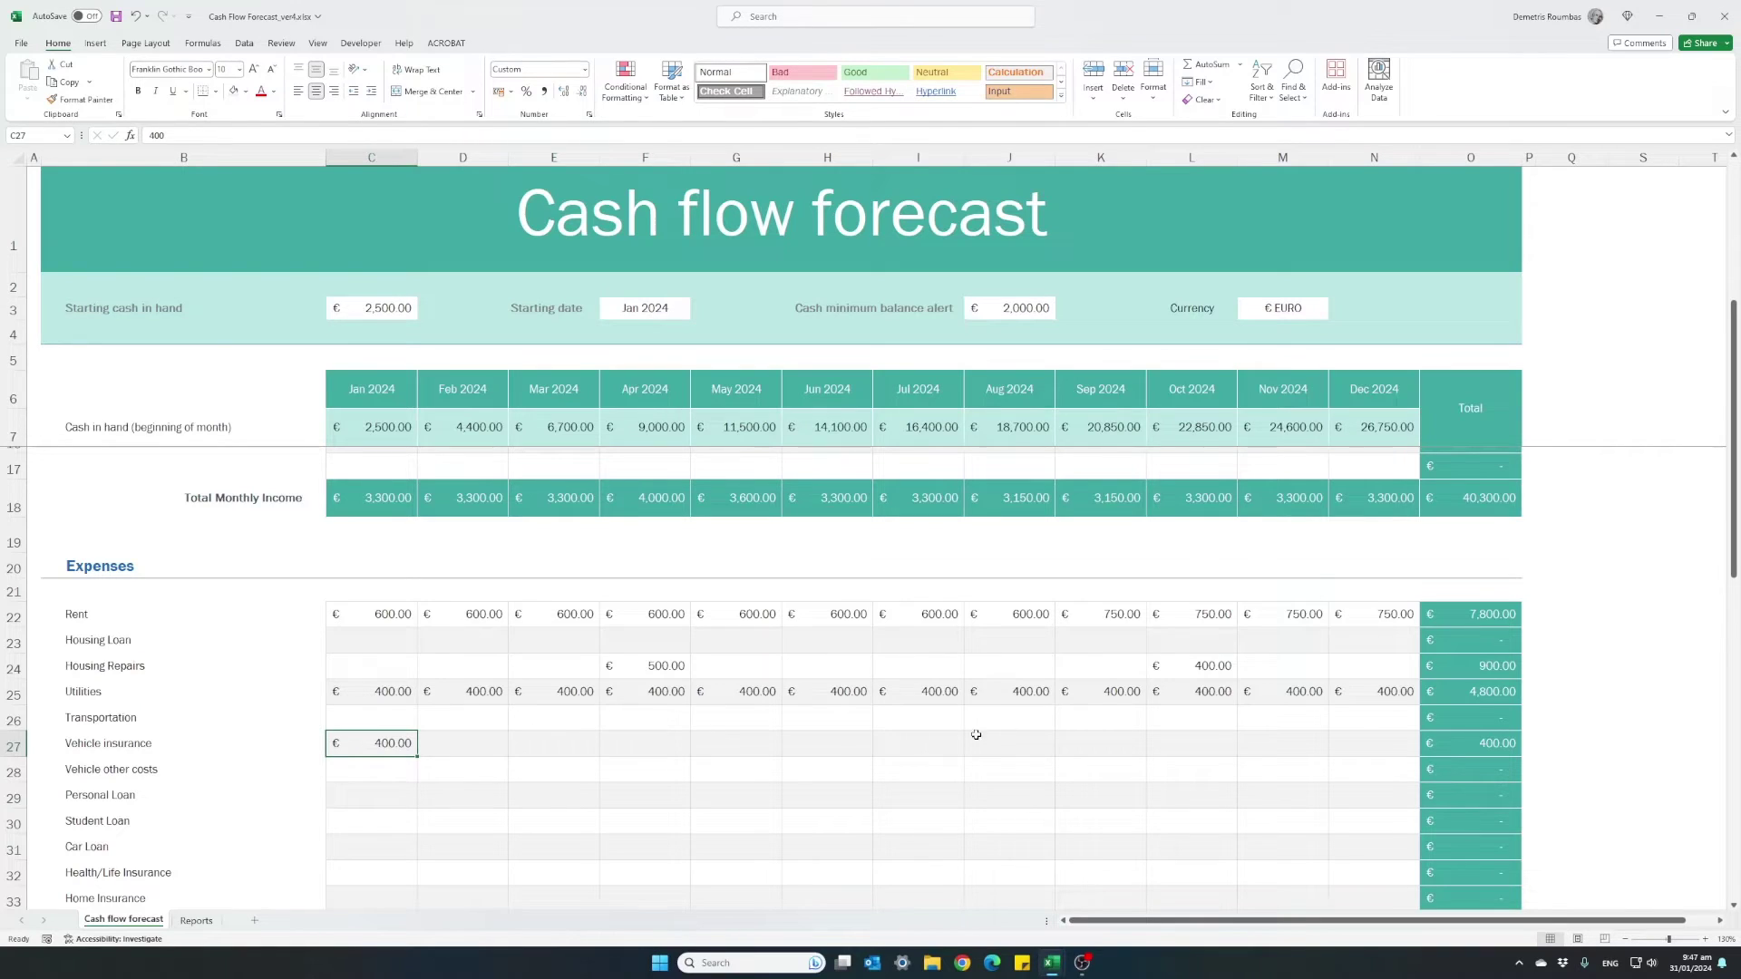
pyautogui.click(1074, 744)
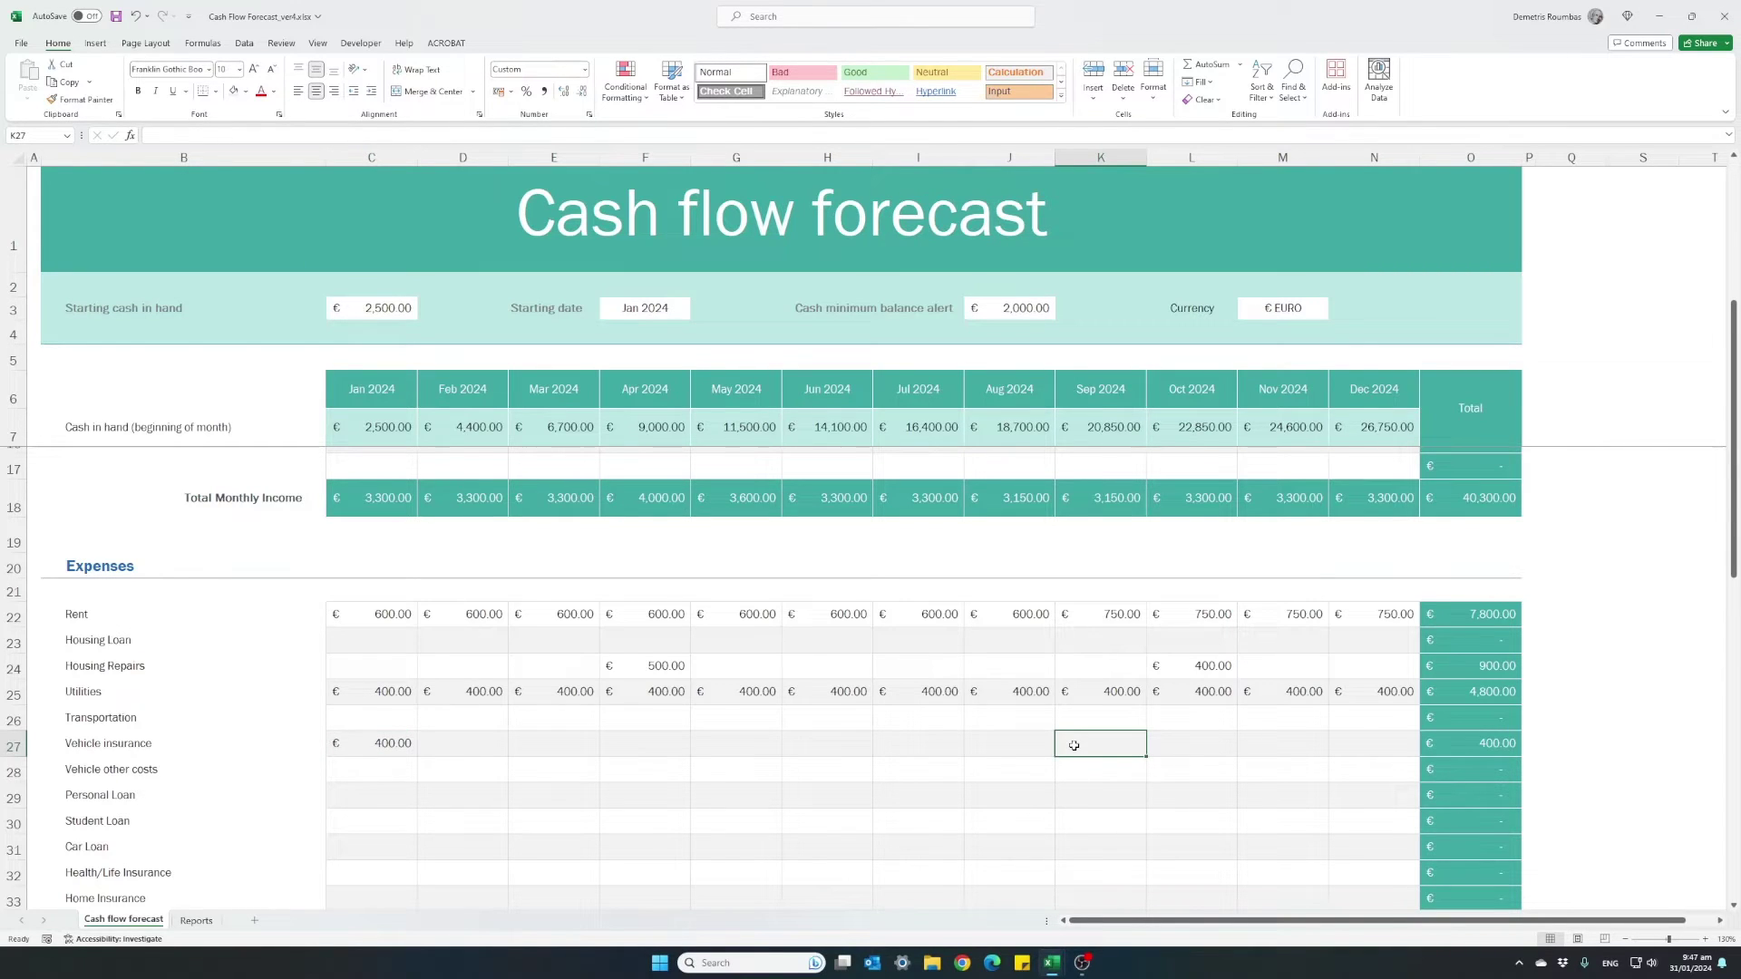
pyautogui.write('350')
pyautogui.press('Return')
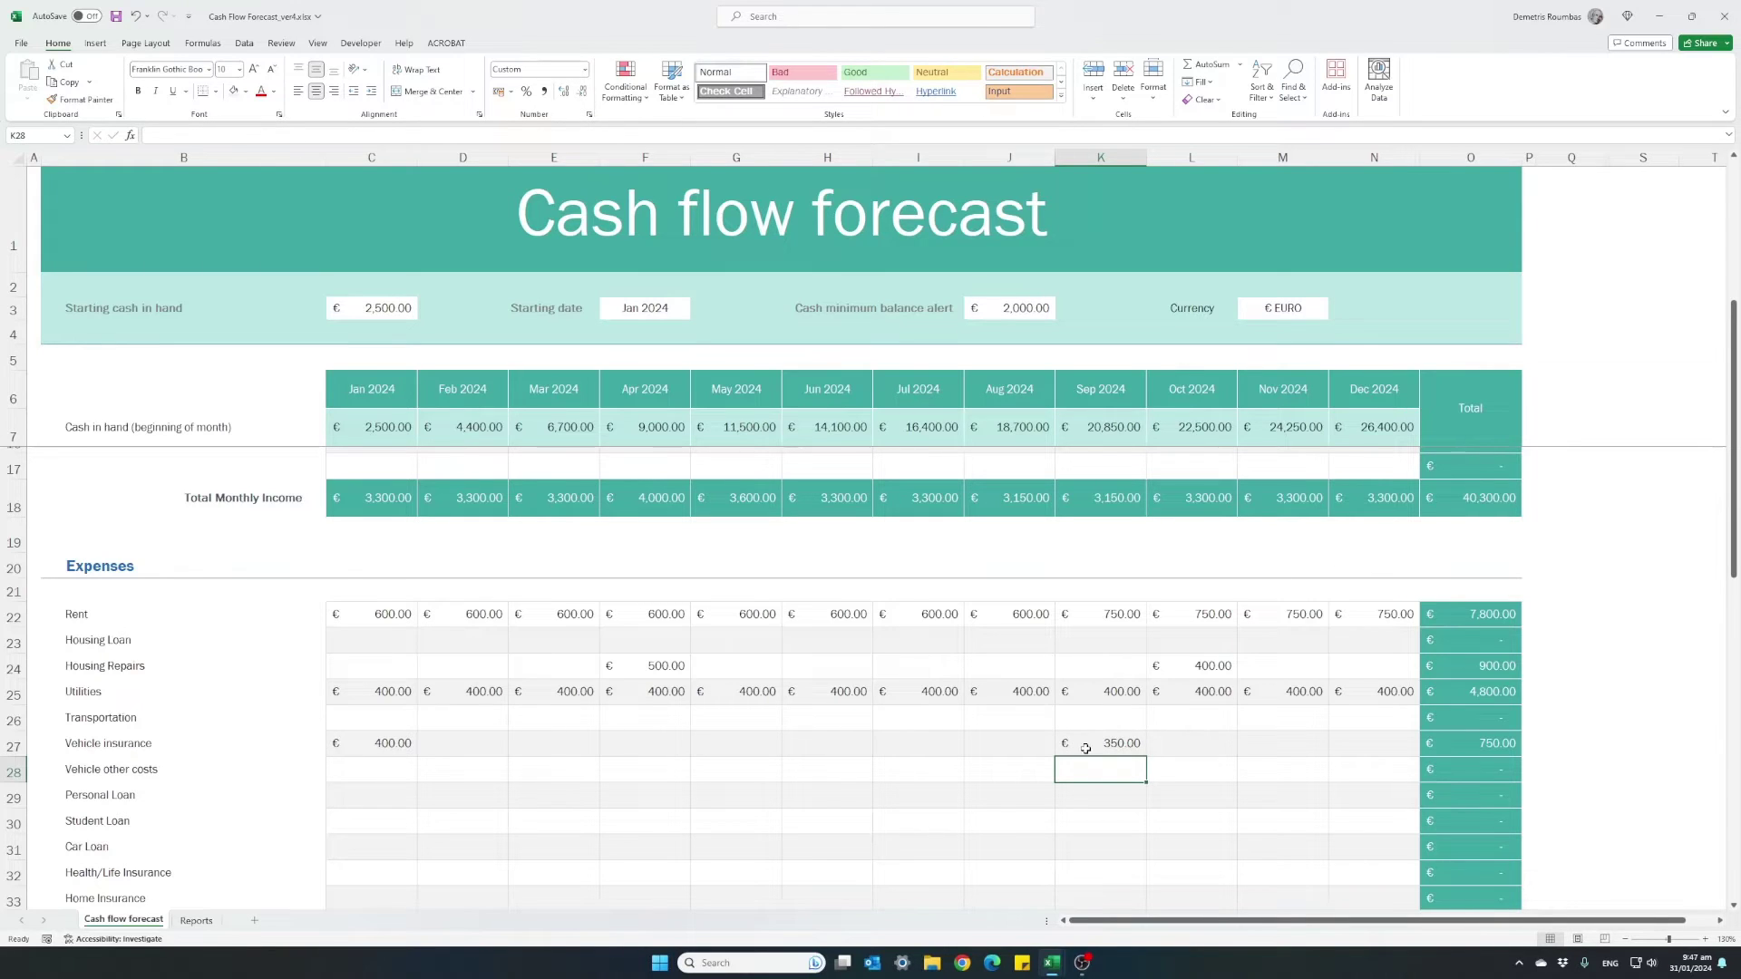
pyautogui.click(1082, 743)
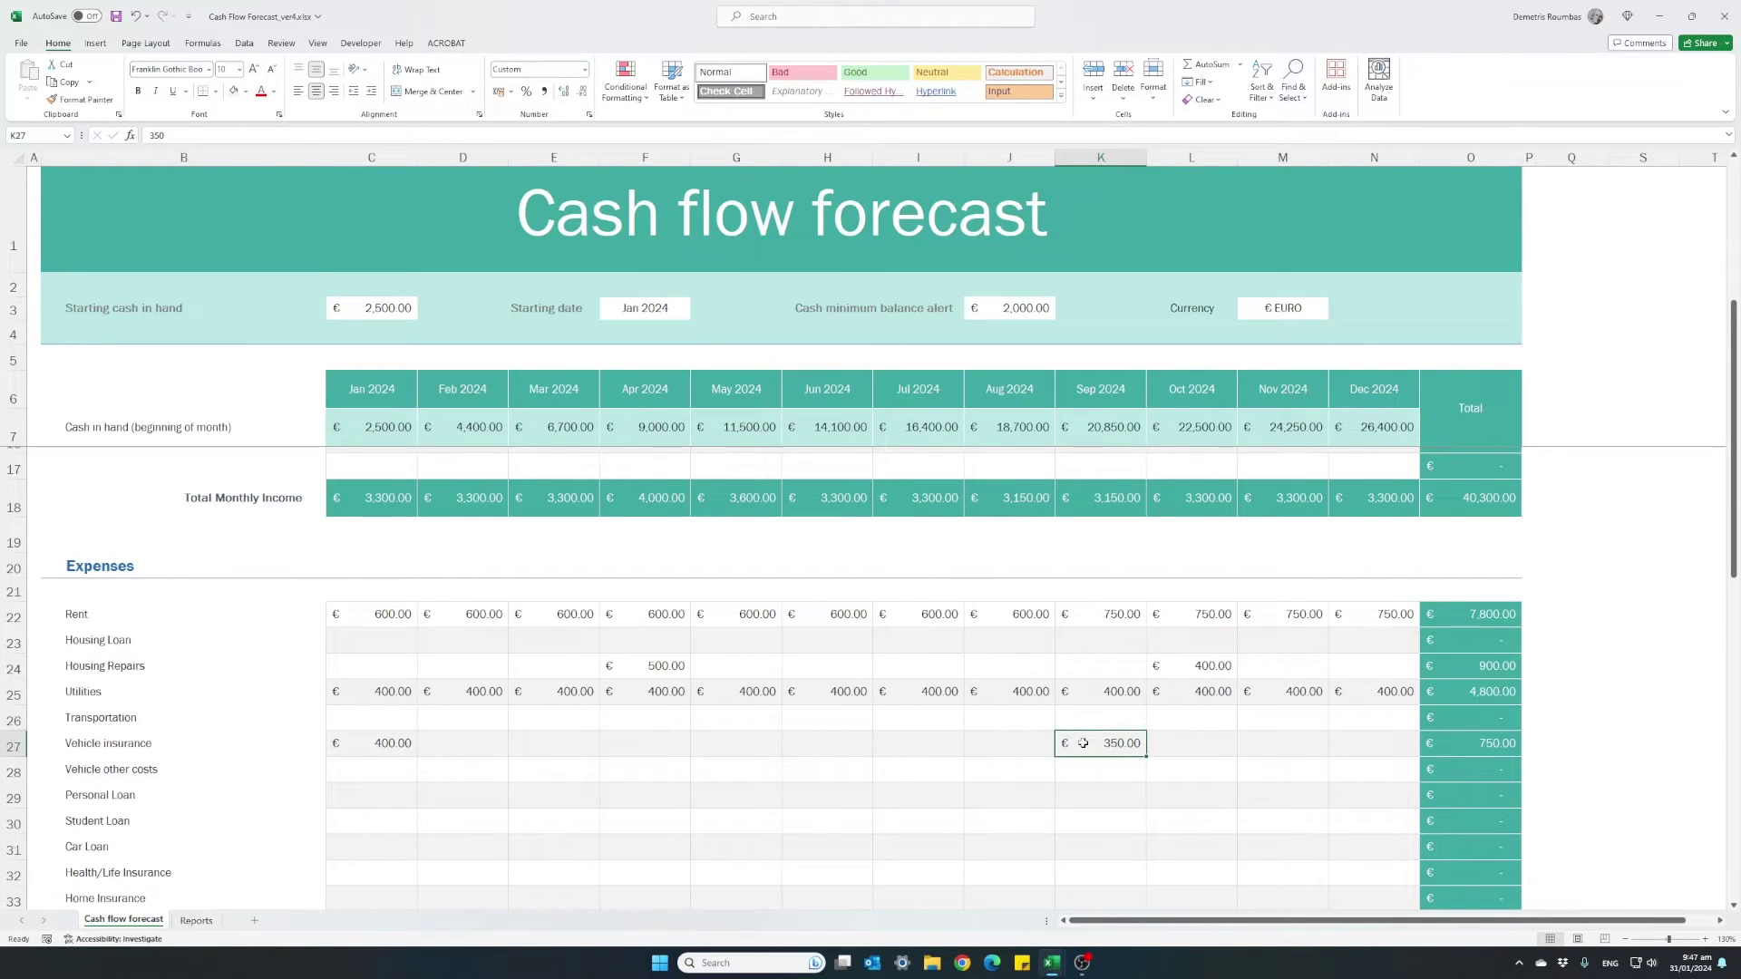
pyautogui.press('Delete')
pyautogui.write('350')
pyautogui.press('Return')
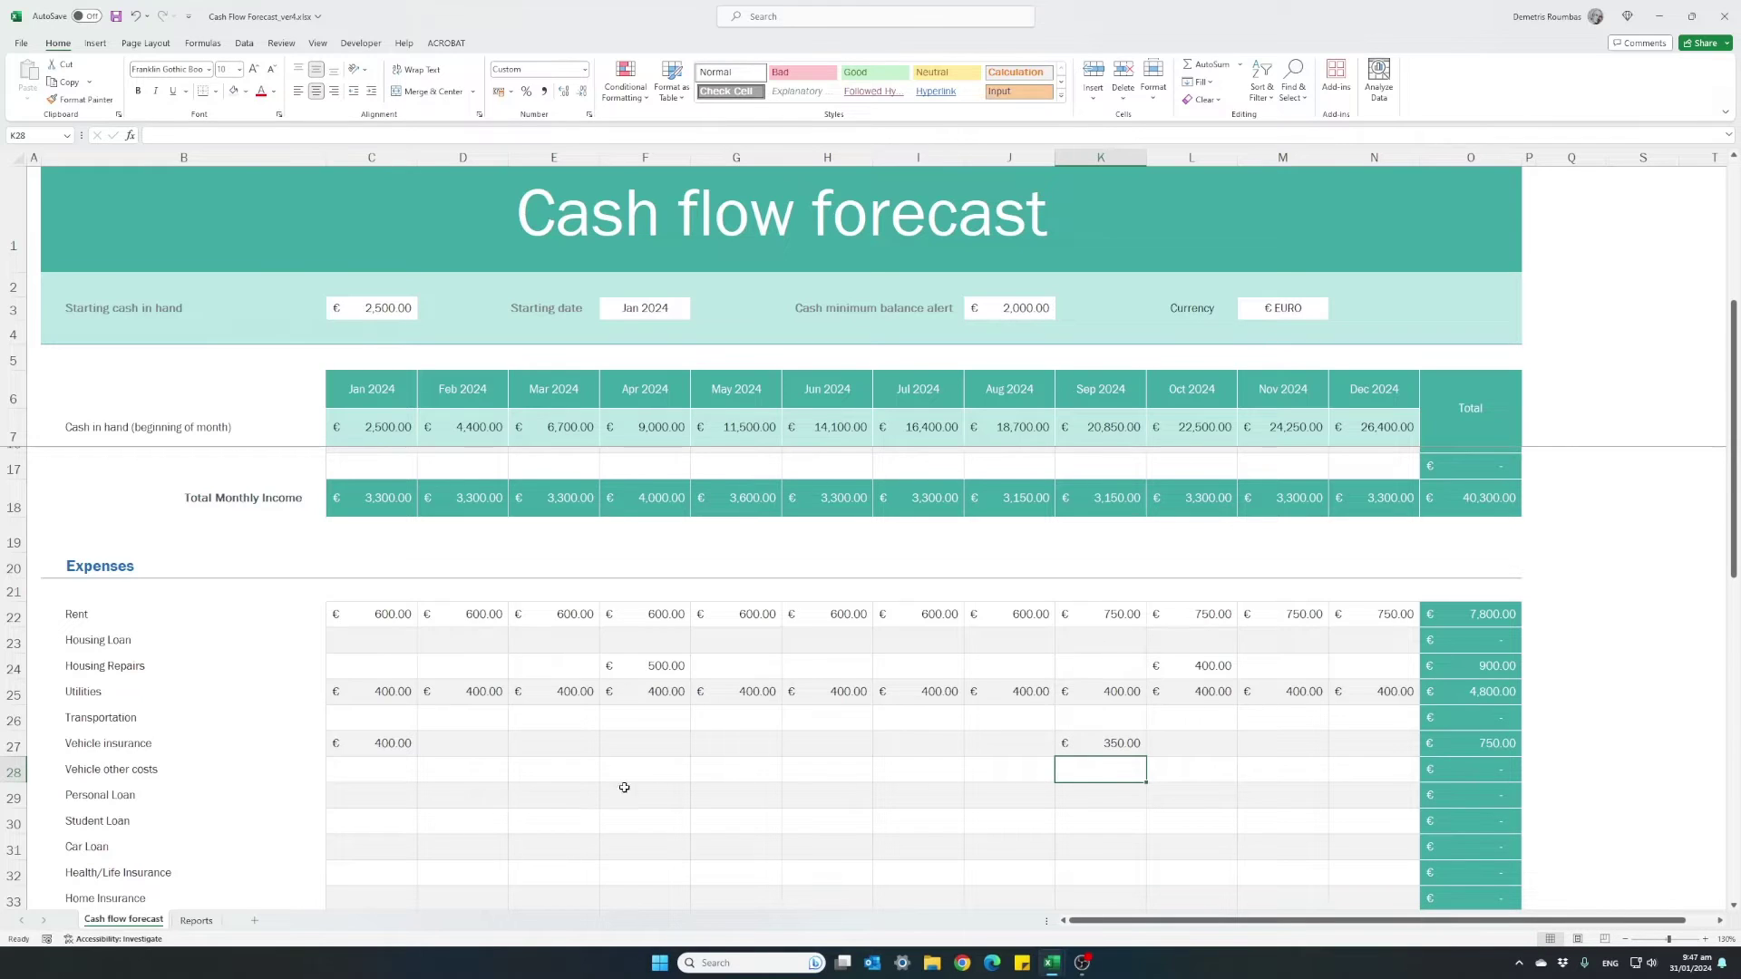
# Enter Vehicle other costs of 250 in April and 600 in November.
pyautogui.click(380, 776)
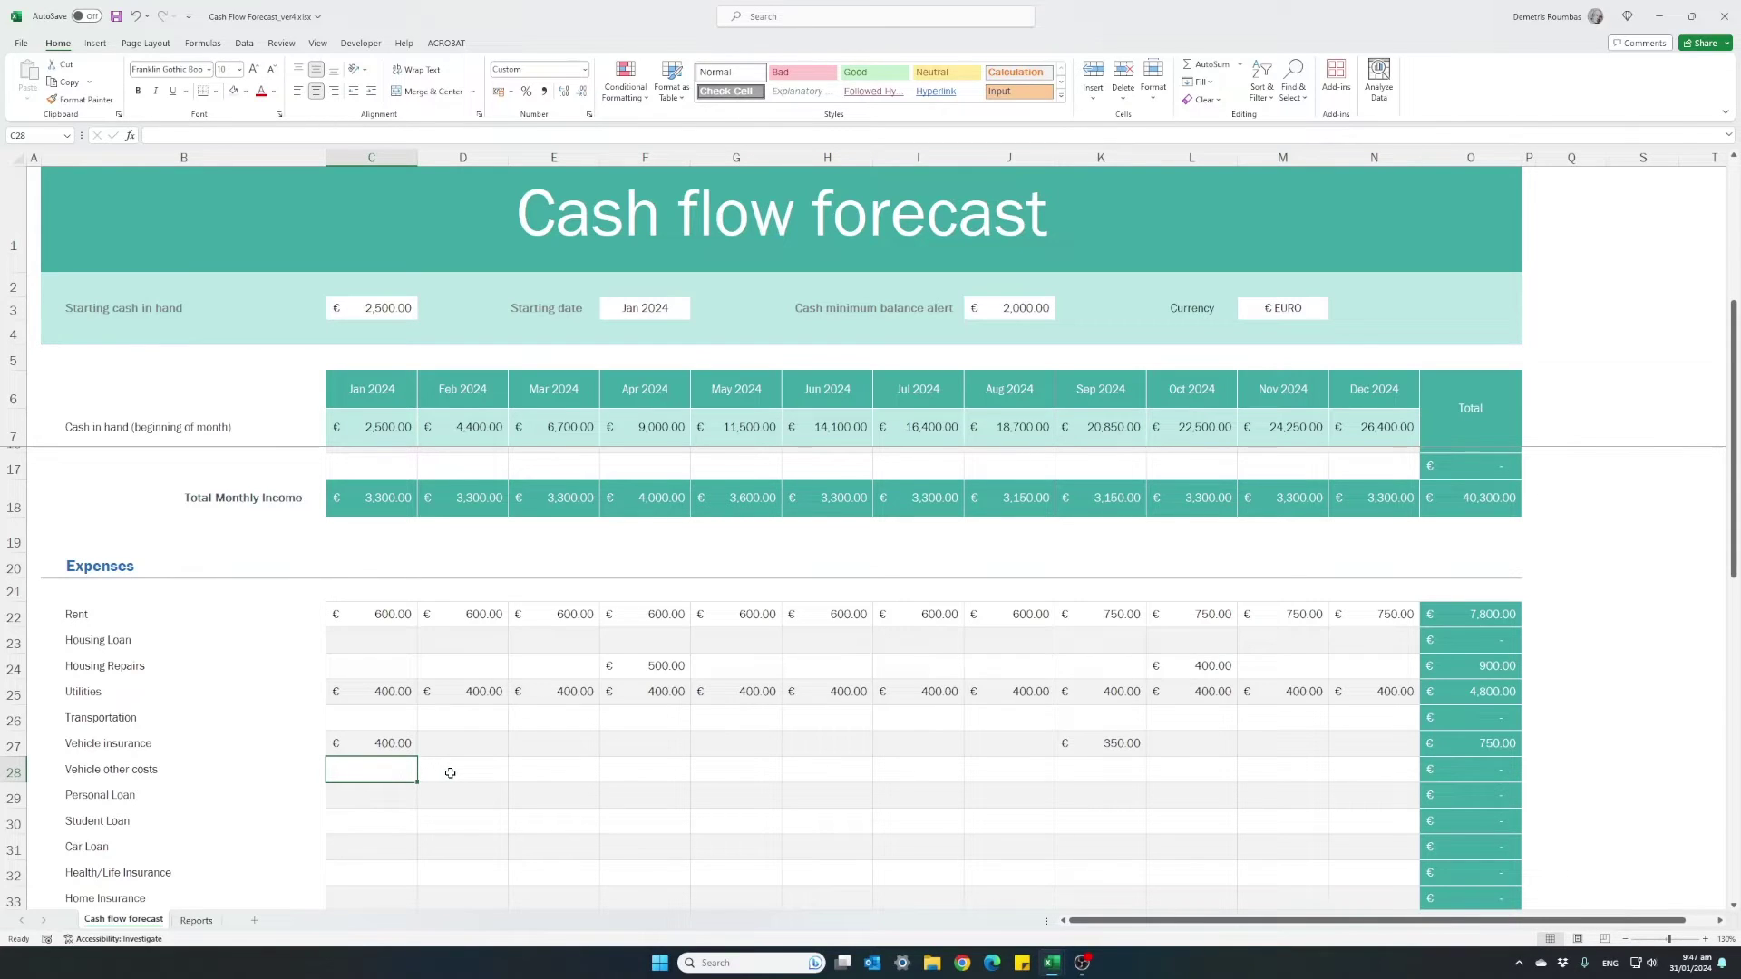
pyautogui.click(636, 772)
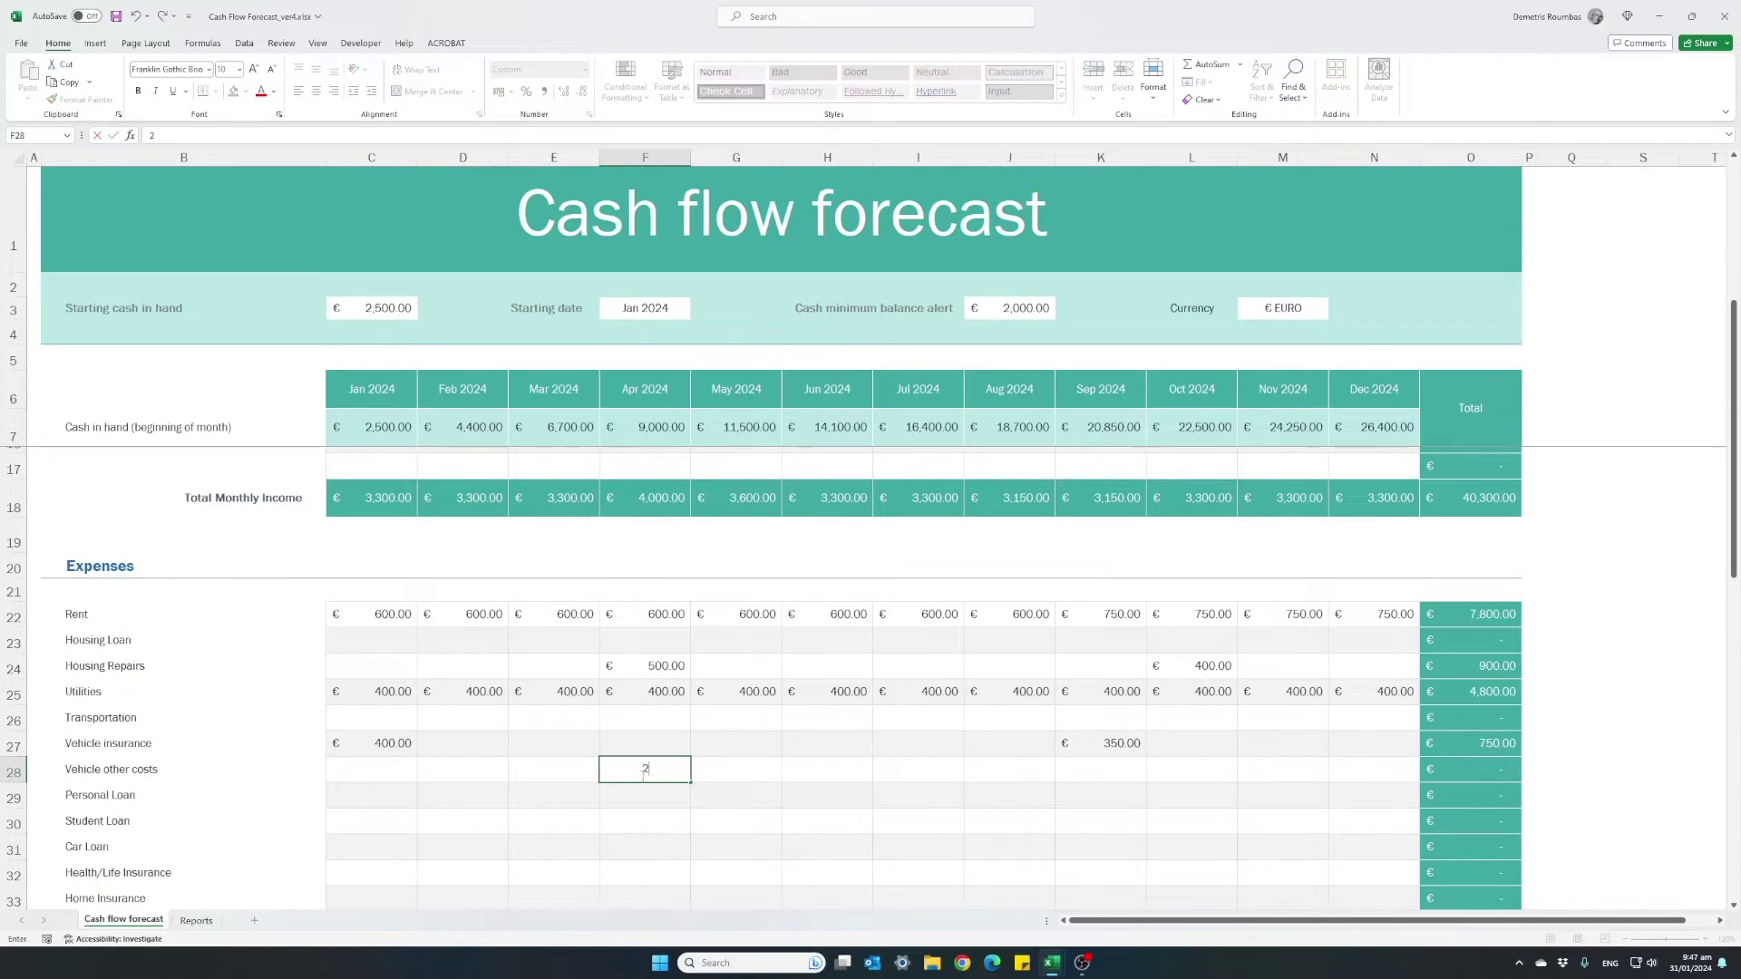
pyautogui.write('250')
pyautogui.hotkey('ctrl', 'Return')
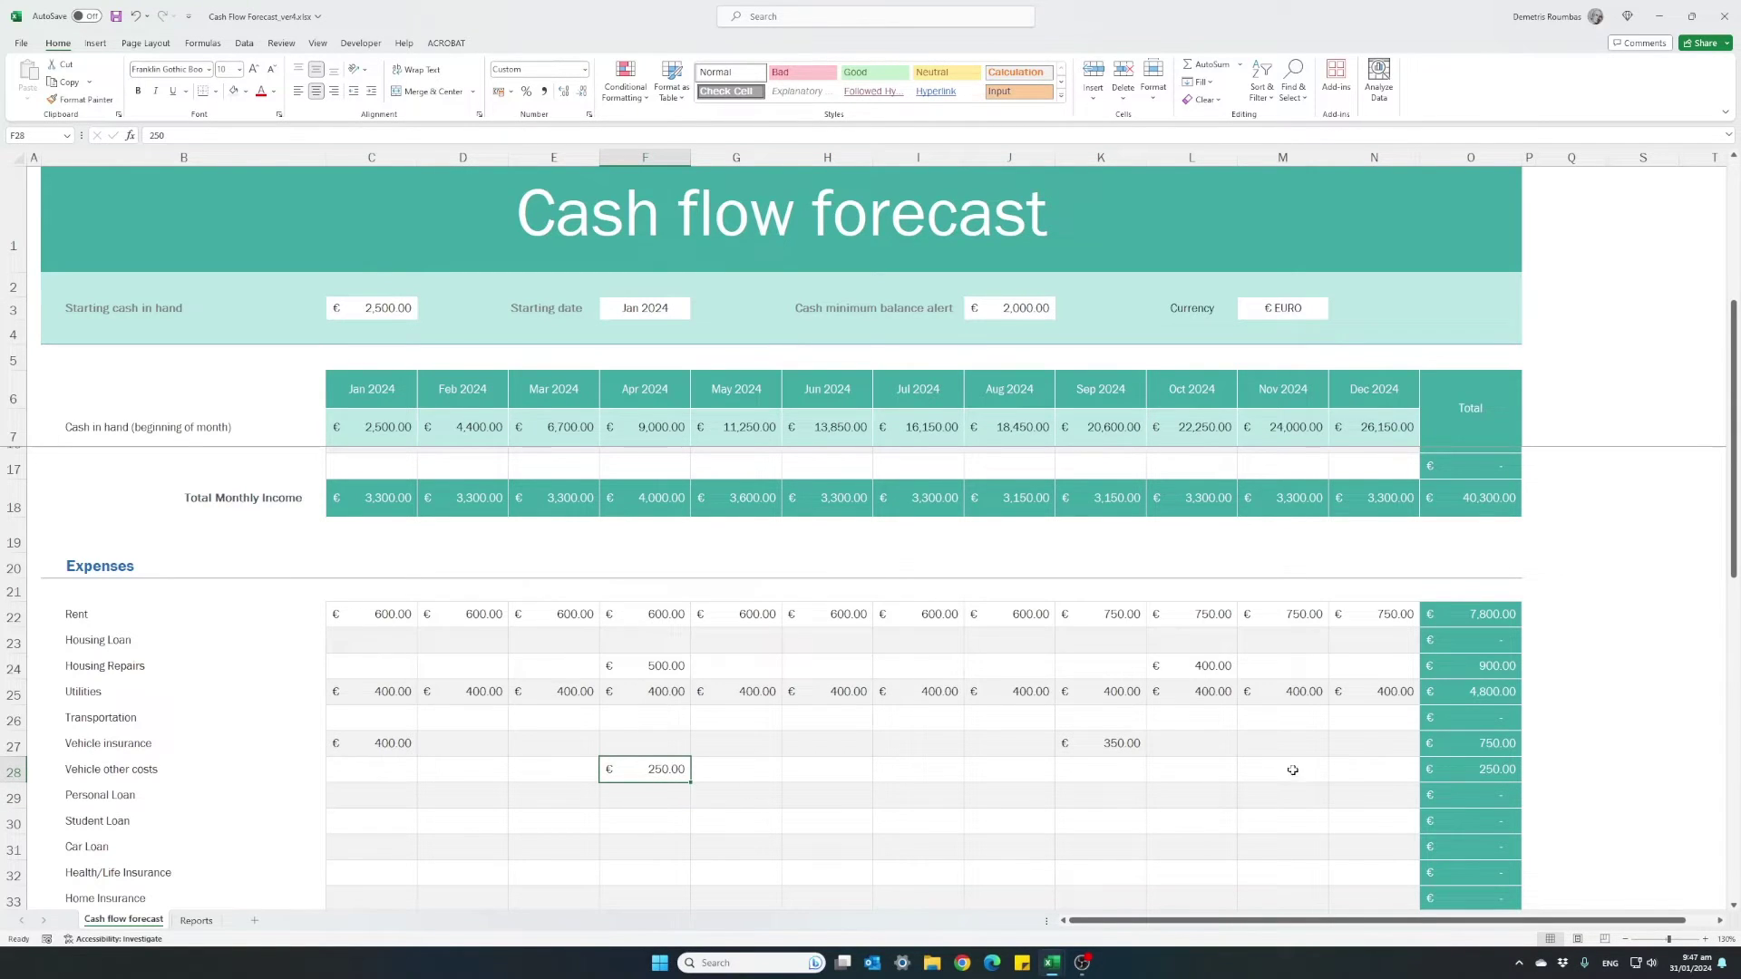
pyautogui.click(1291, 771)
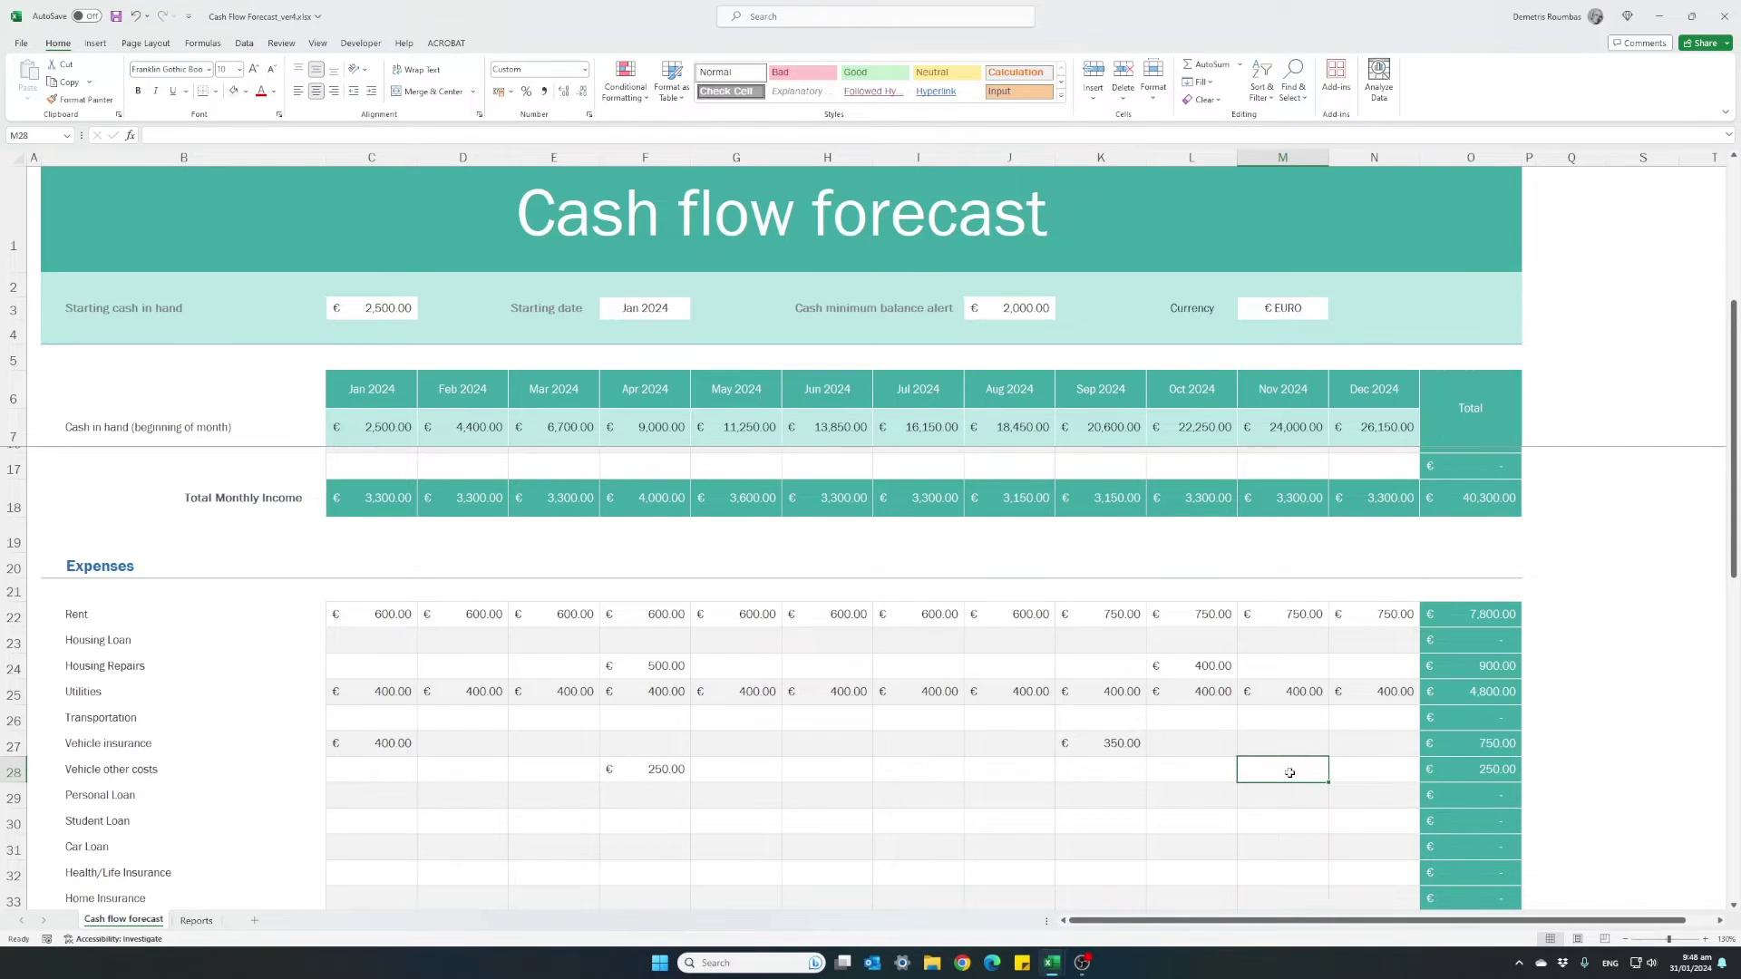
pyautogui.write('600')
pyautogui.press('Return')
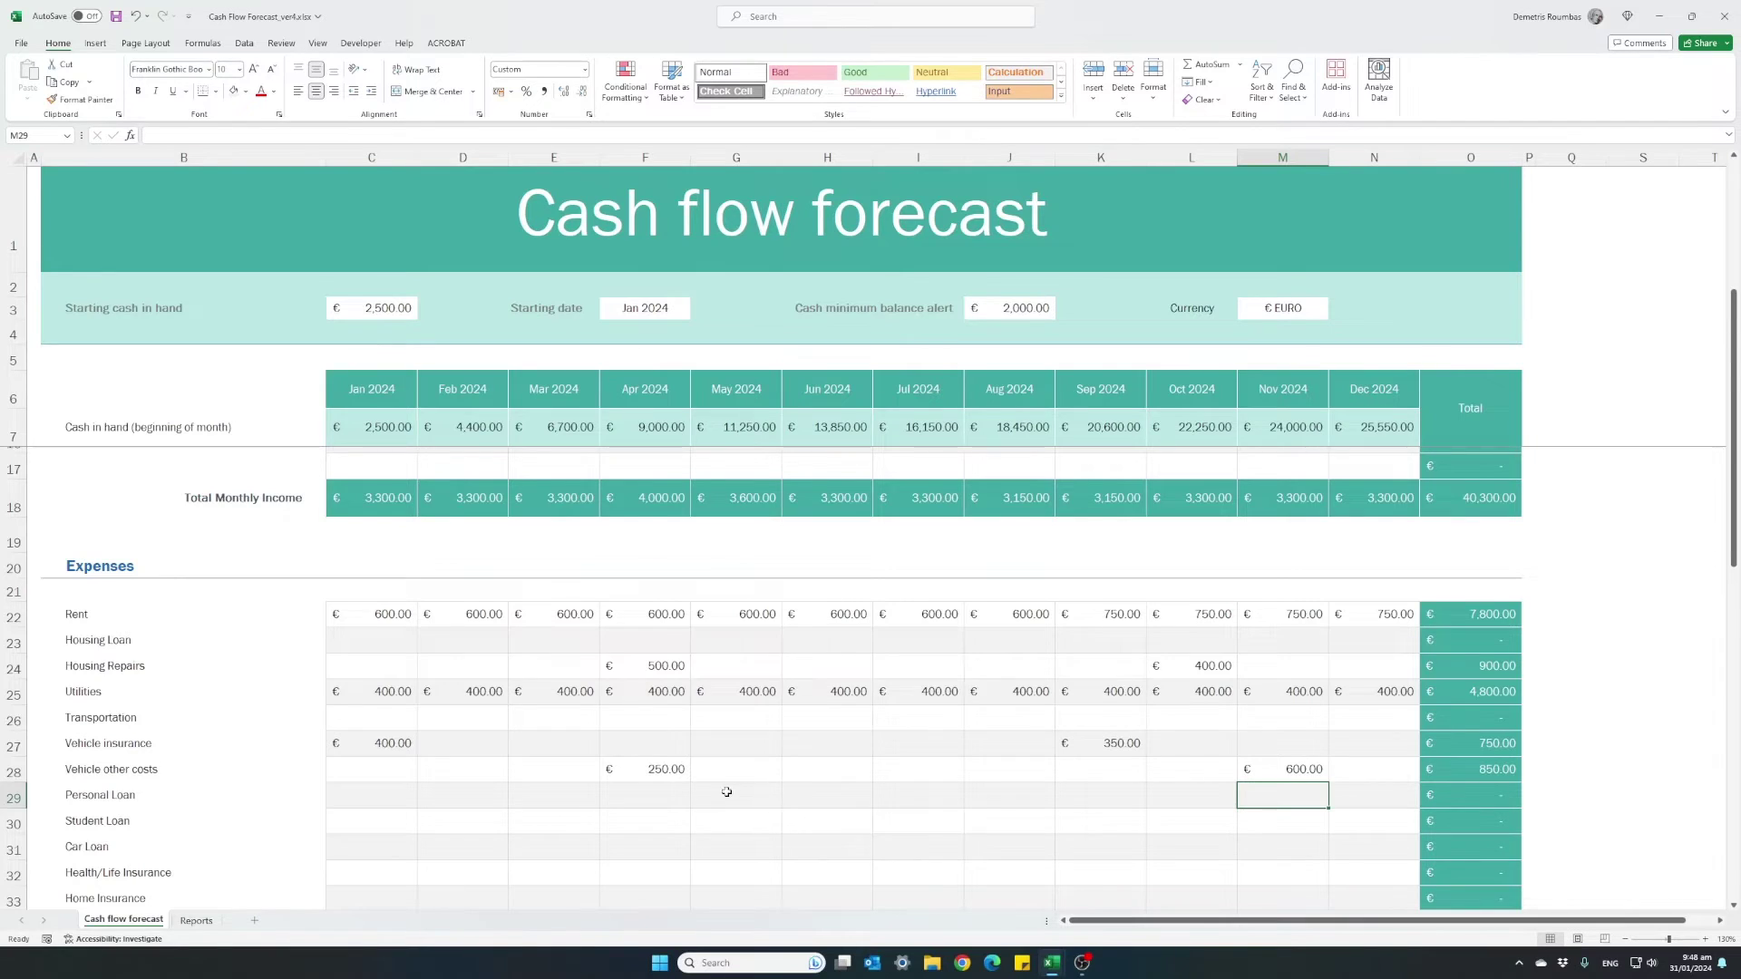
# Set Car Loan to 285 in January and copy it across the remaining months.
pyautogui.scroll(-1, 635, 771)
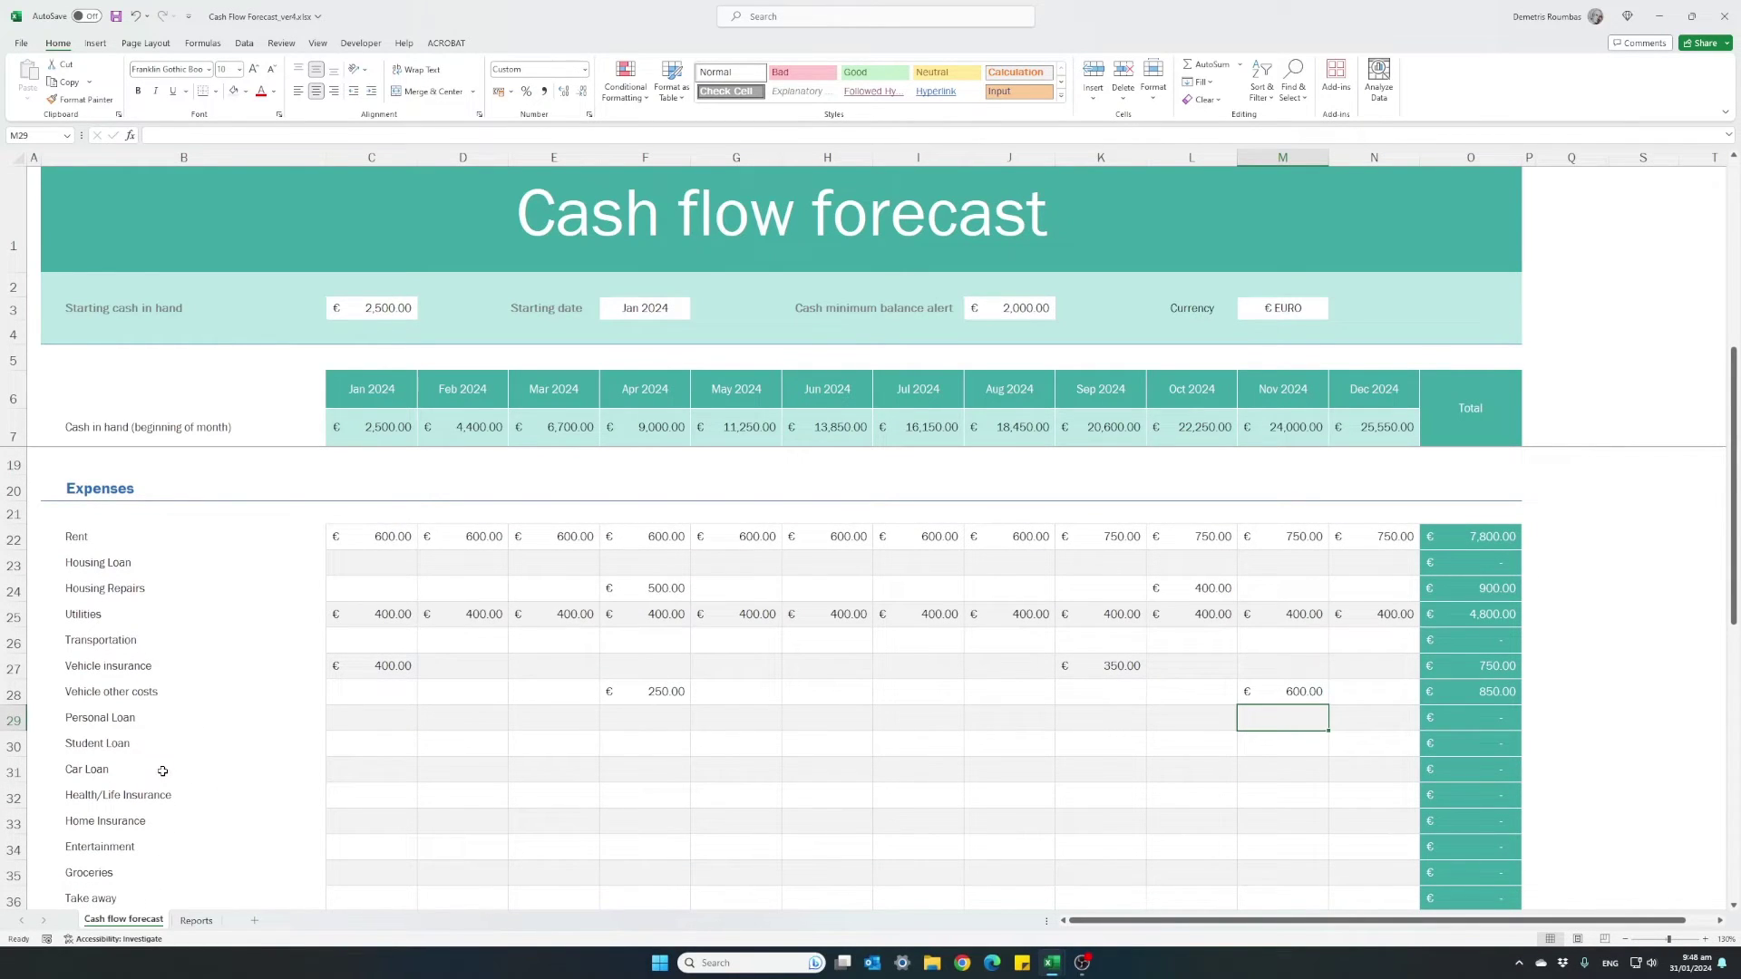
pyautogui.click(357, 773)
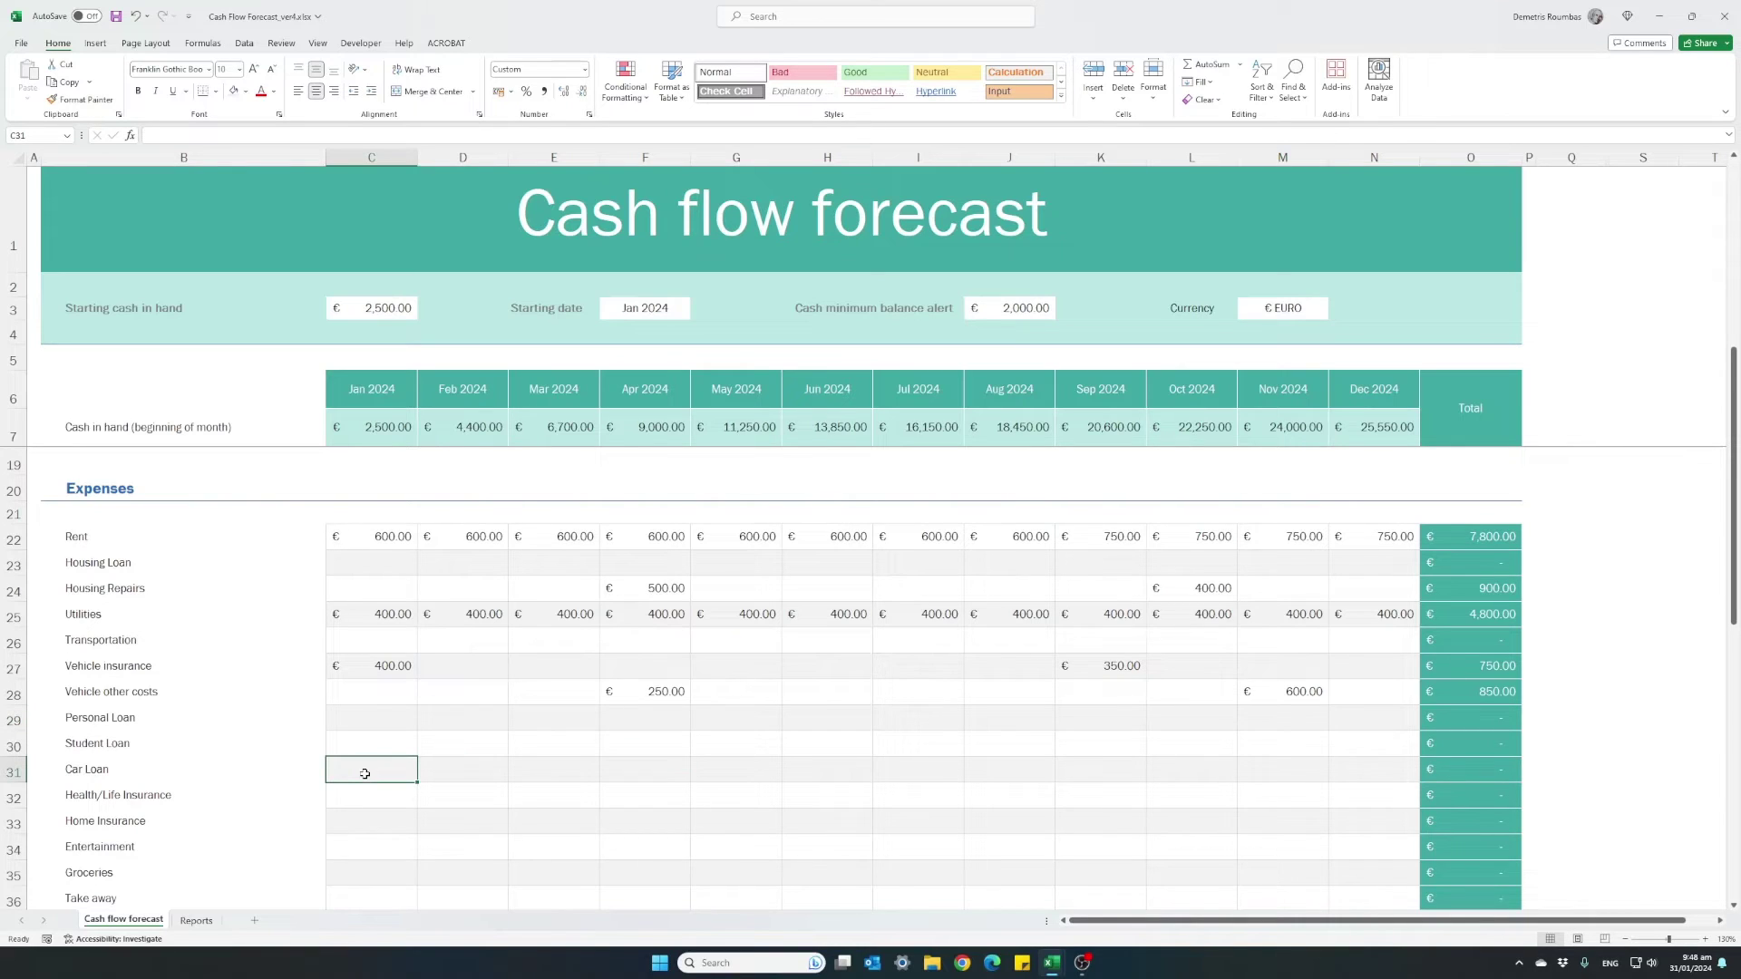
pyautogui.write('285')
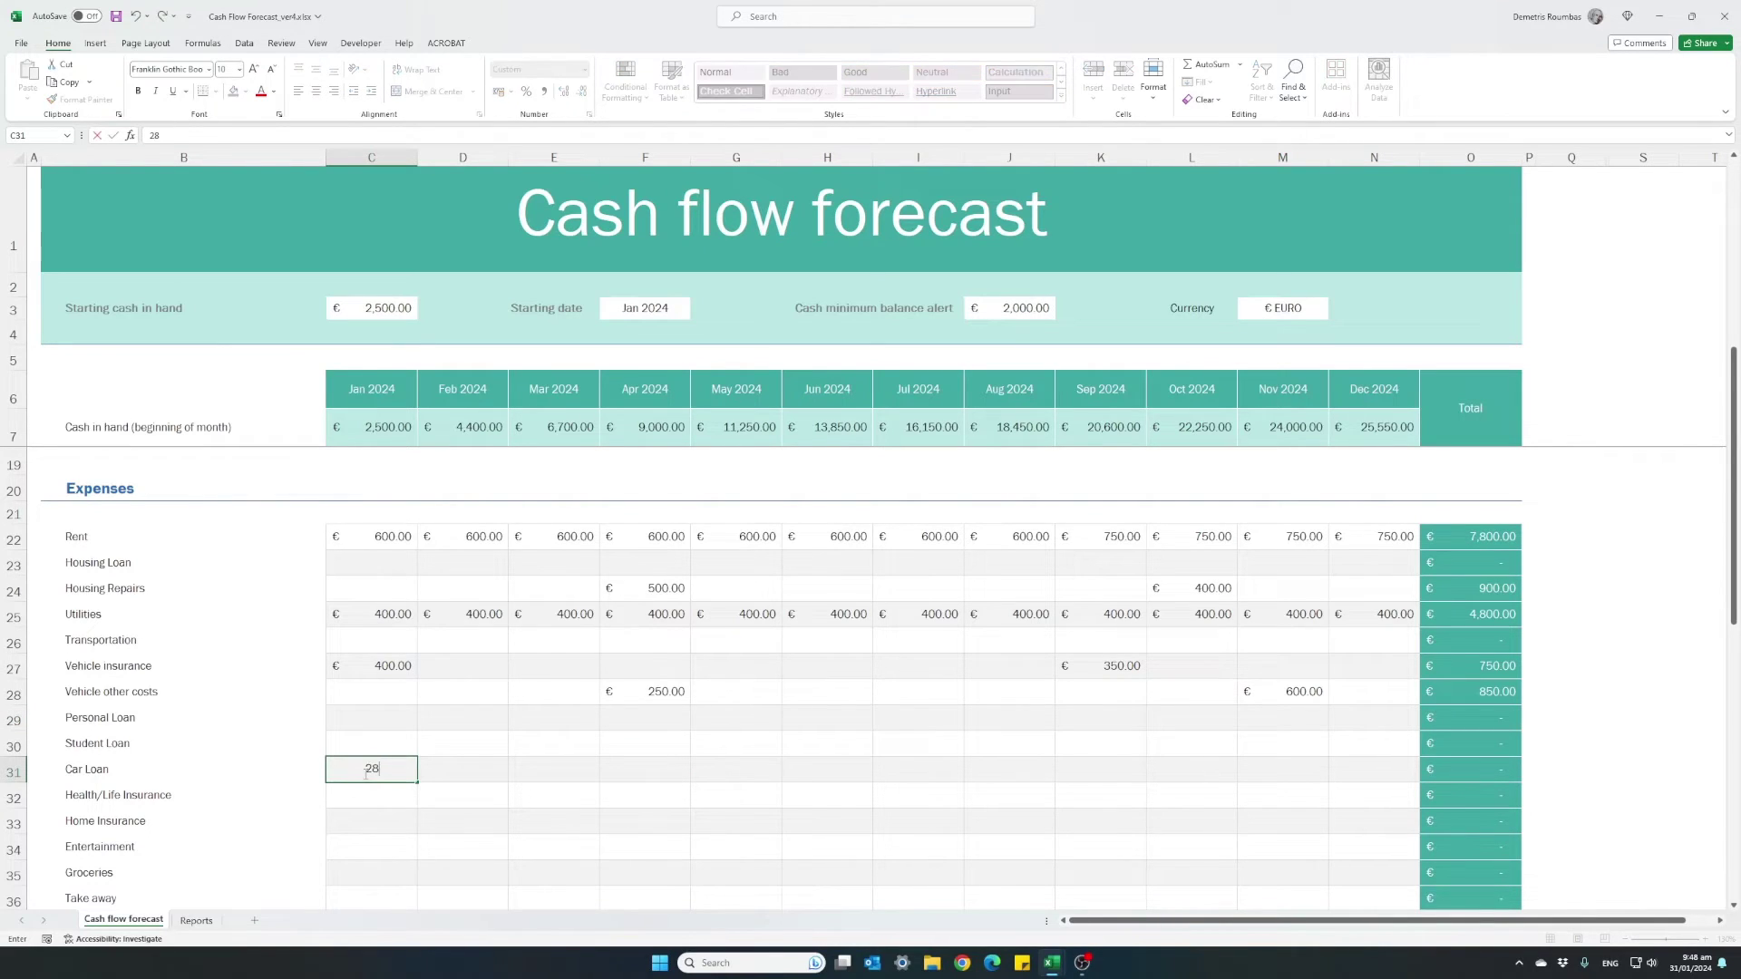
pyautogui.press('Return')
pyautogui.click(364, 773)
pyautogui.hotkey('ctrl', 'c')
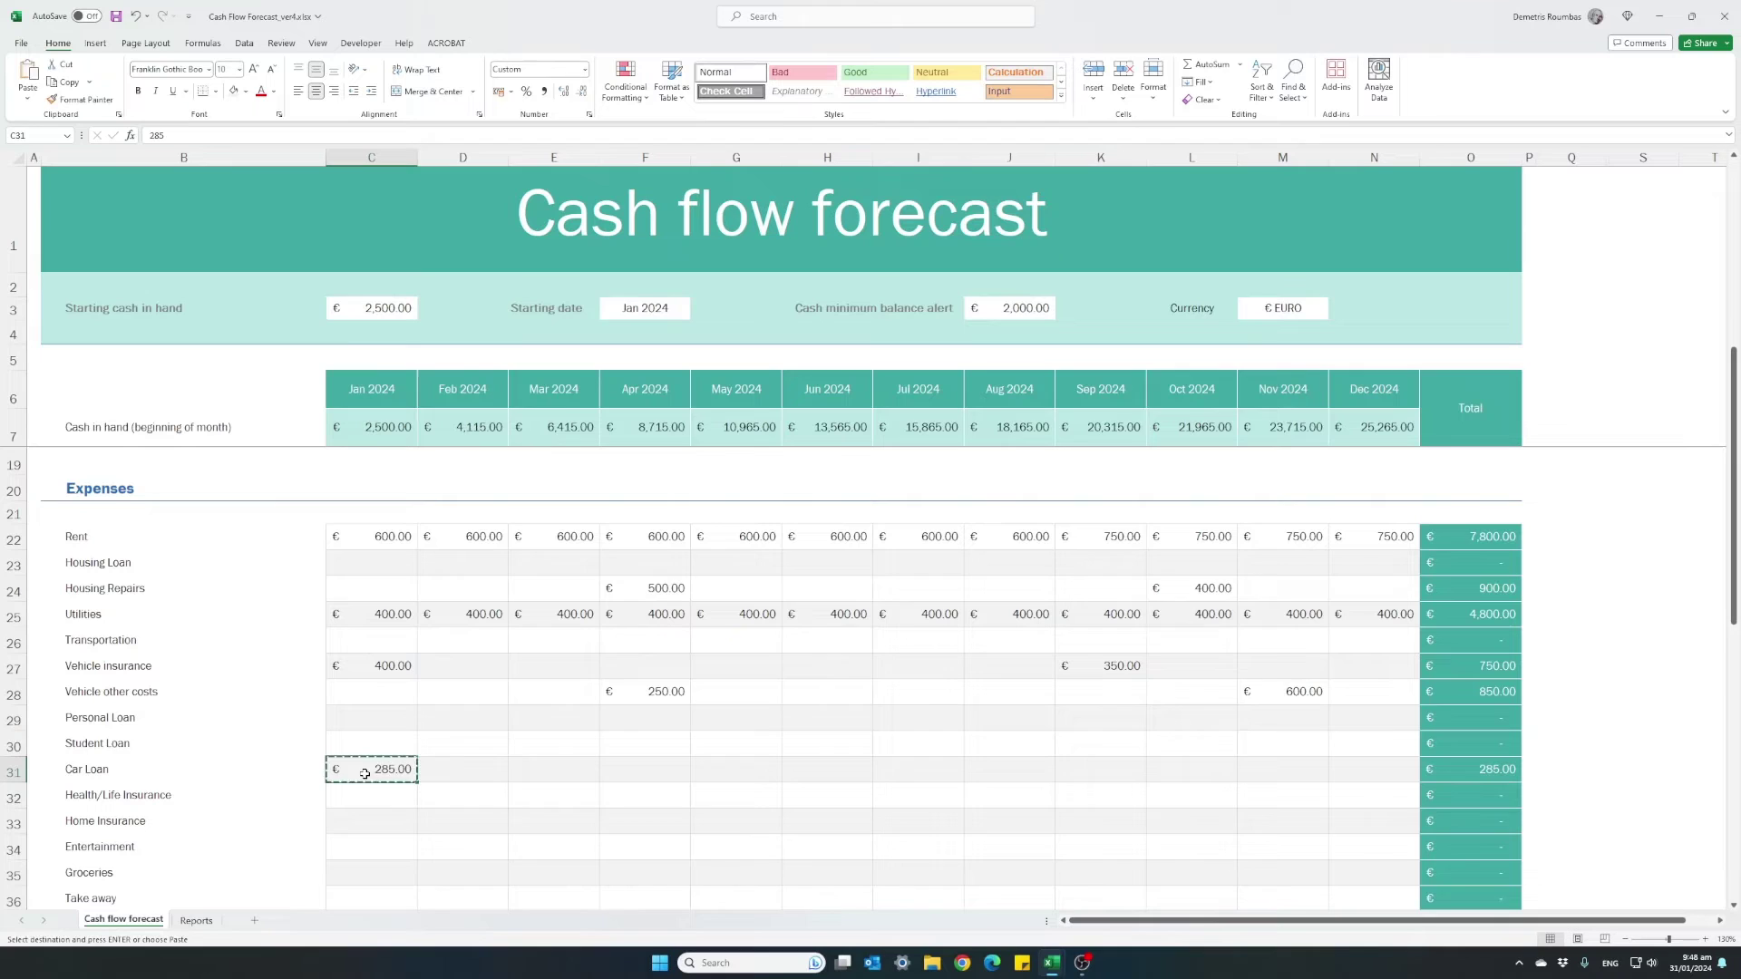
pyautogui.moveTo(482, 766); pyautogui.dragTo(1336, 768)
pyautogui.hotkey('ctrl', 'v')
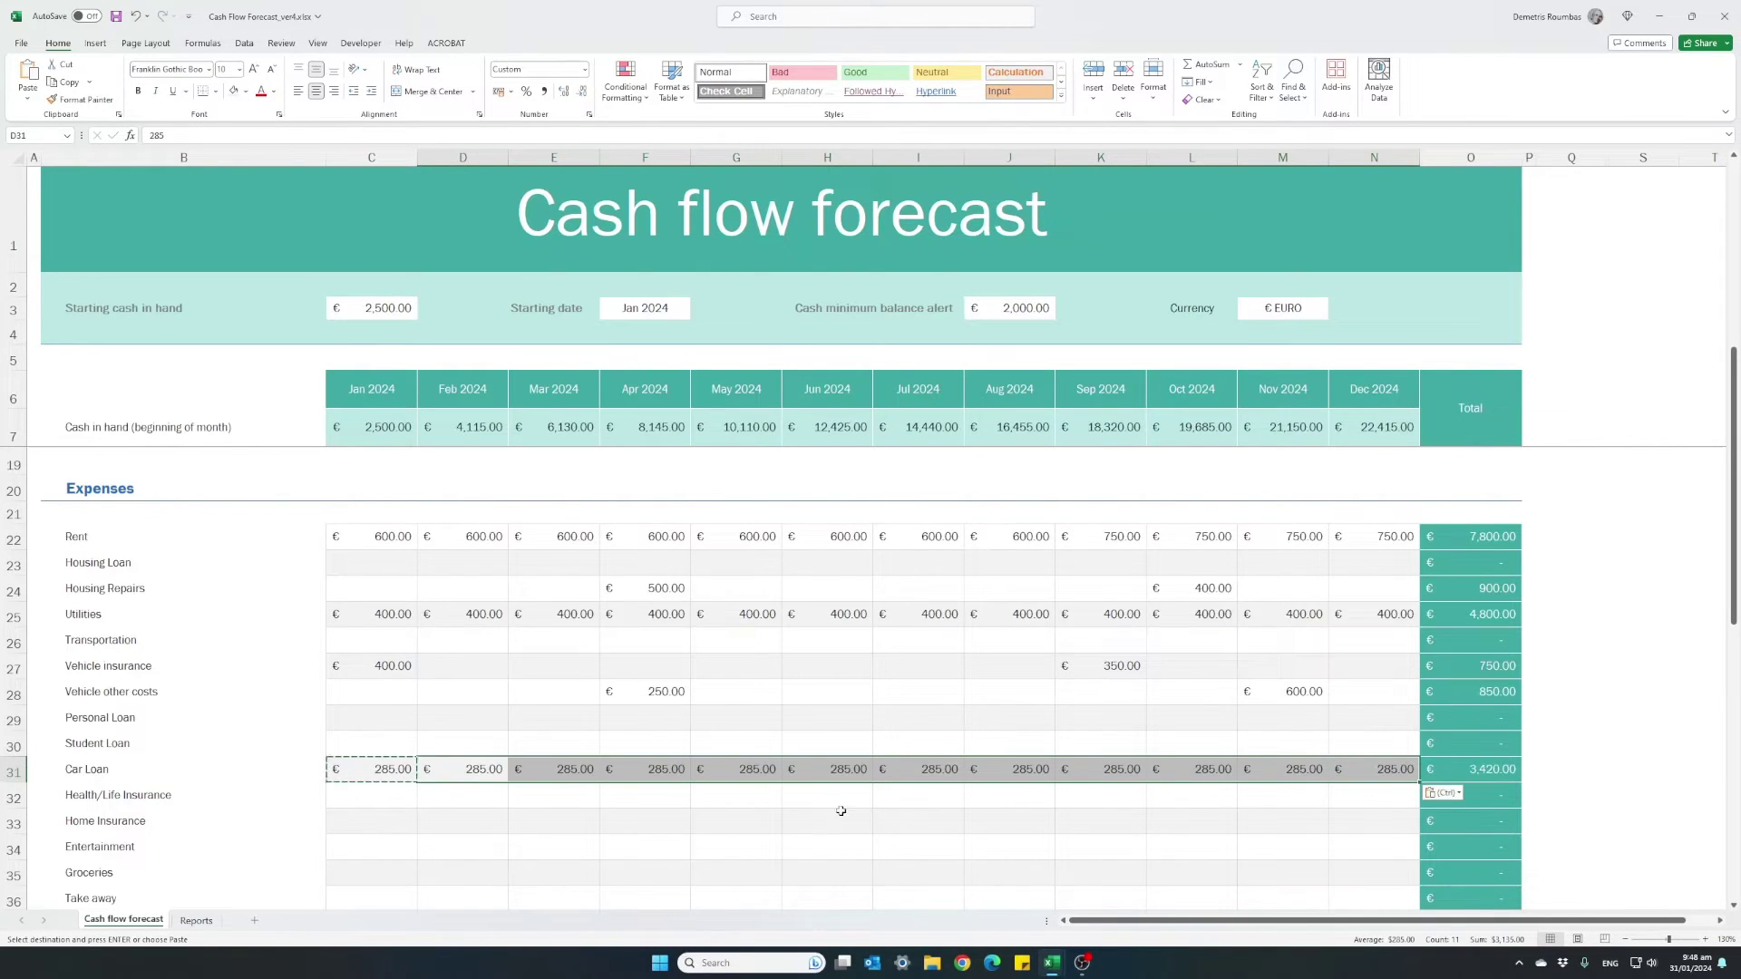
pyautogui.press('Escape')
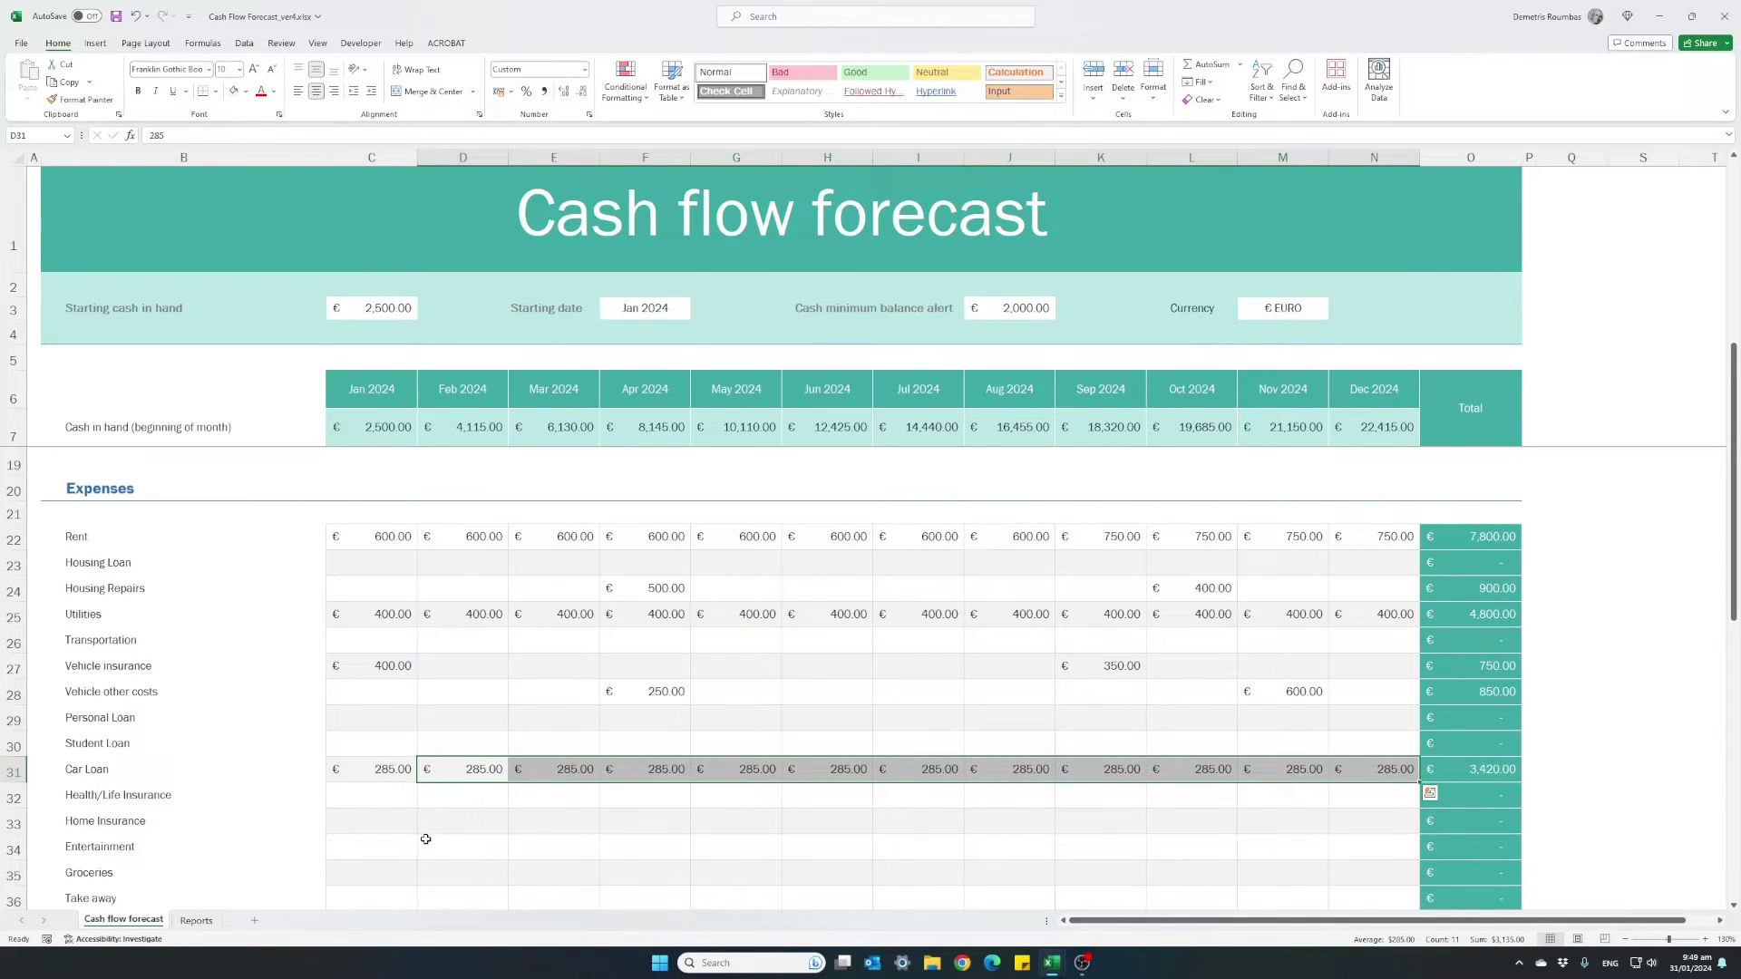
# Enter 300 for January Entertainment and fill it across Feb–Dec.
pyautogui.click(385, 845)
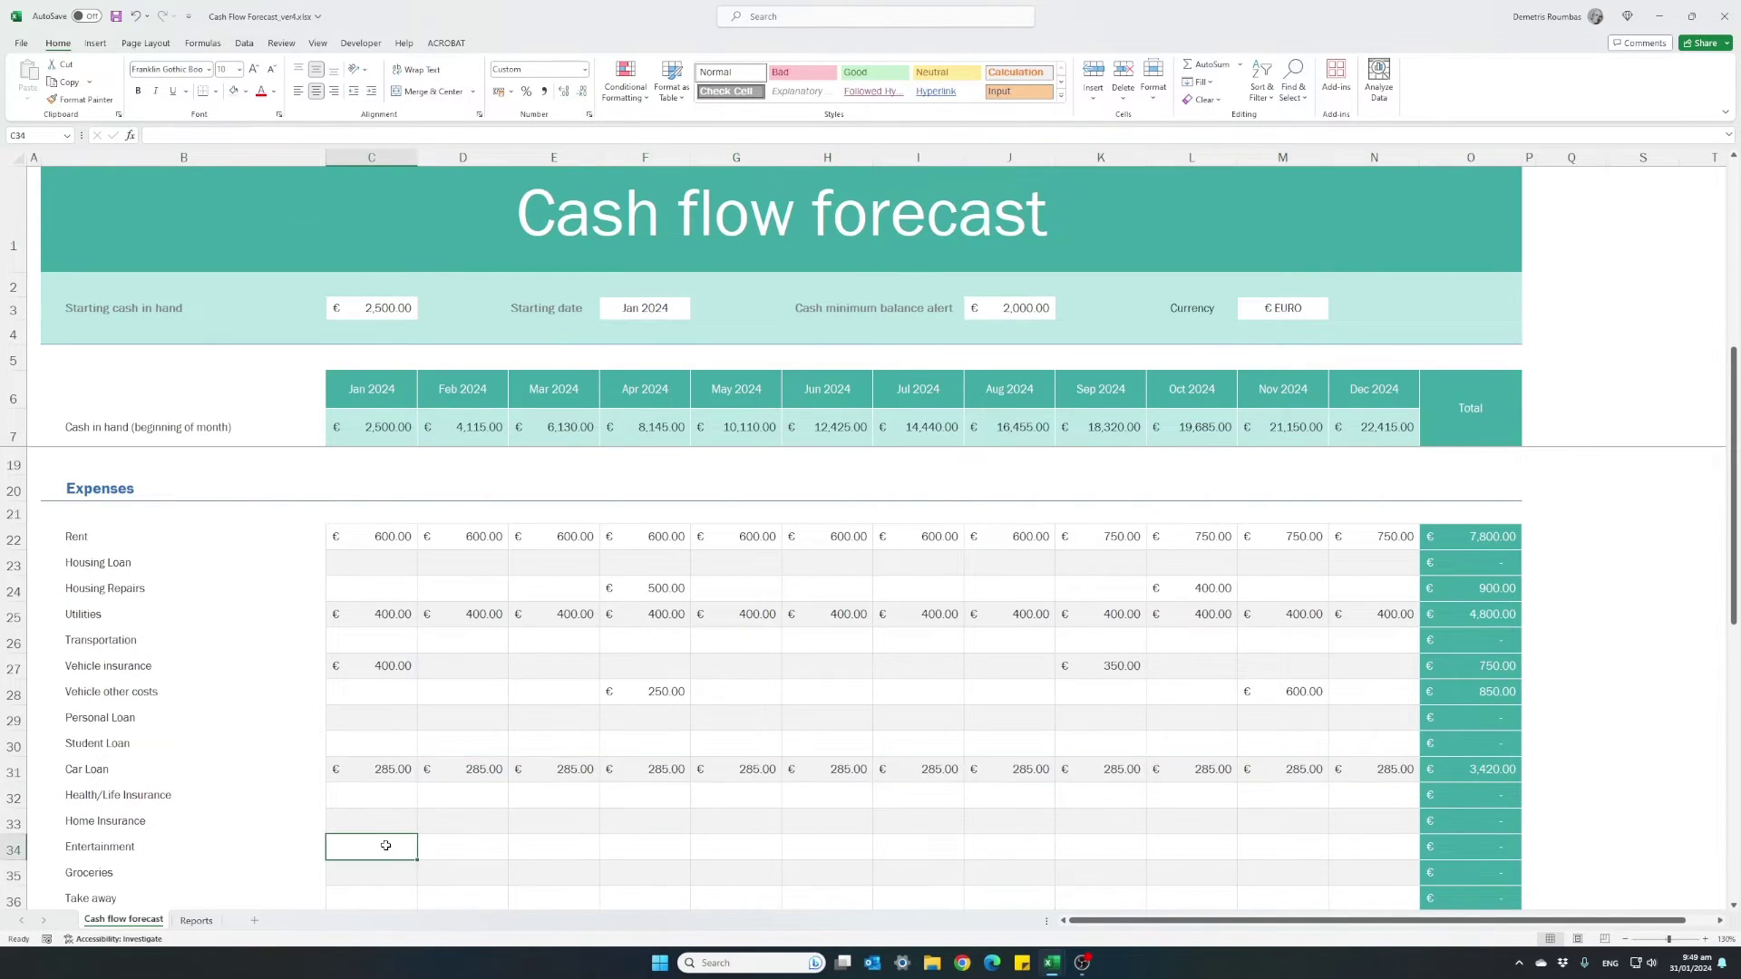
pyautogui.scroll(-1, 396, 807)
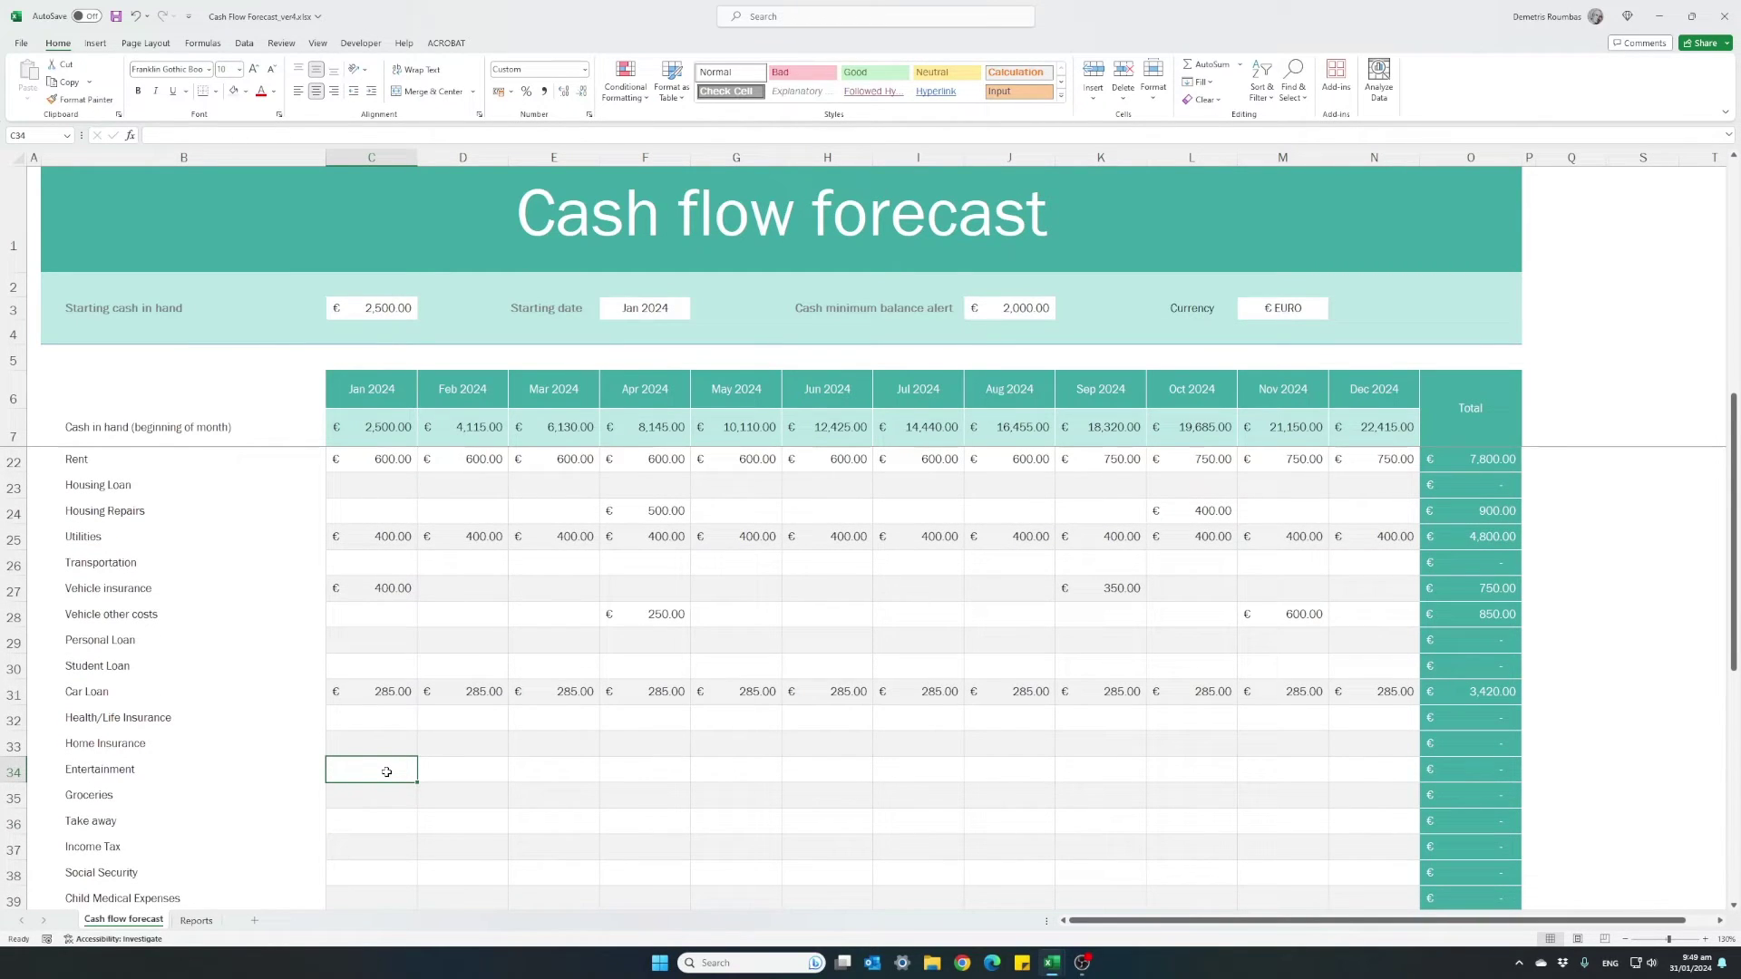
pyautogui.write('300')
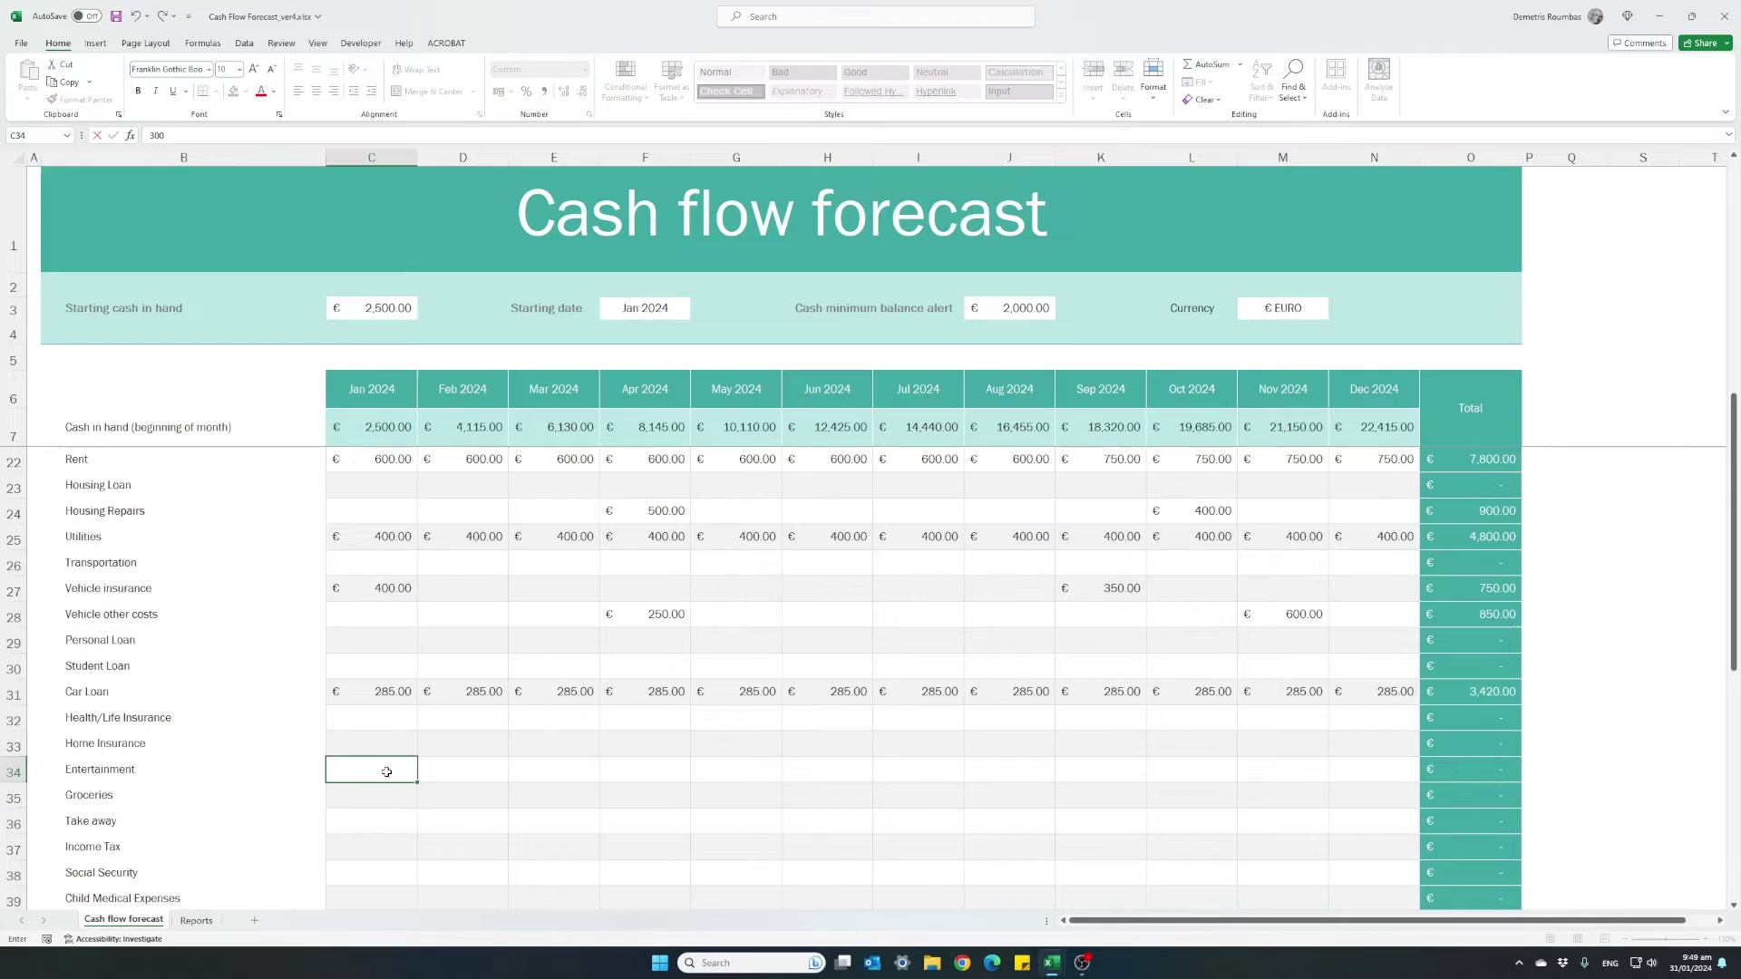
pyautogui.hotkey('ctrl', 'Return')
pyautogui.hotkey('ctrl', 'c')
pyautogui.moveTo(475, 767); pyautogui.dragTo(1370, 777)
pyautogui.hotkey('ctrl', 'v')
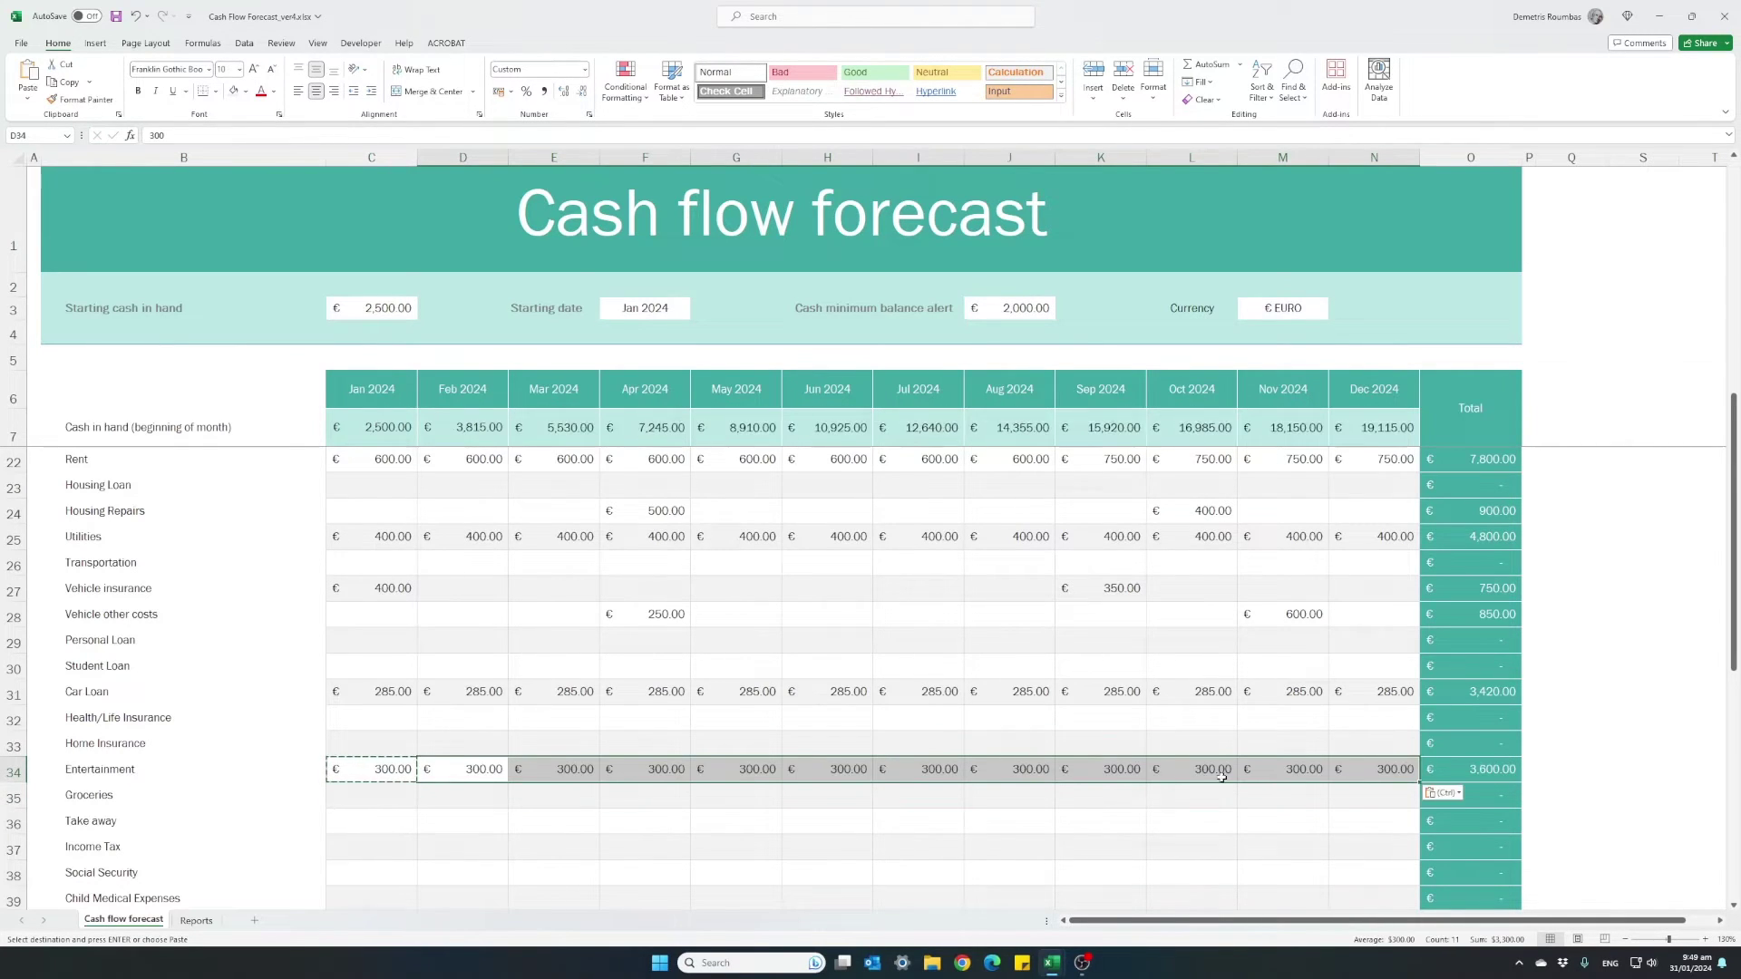
pyautogui.press('Escape')
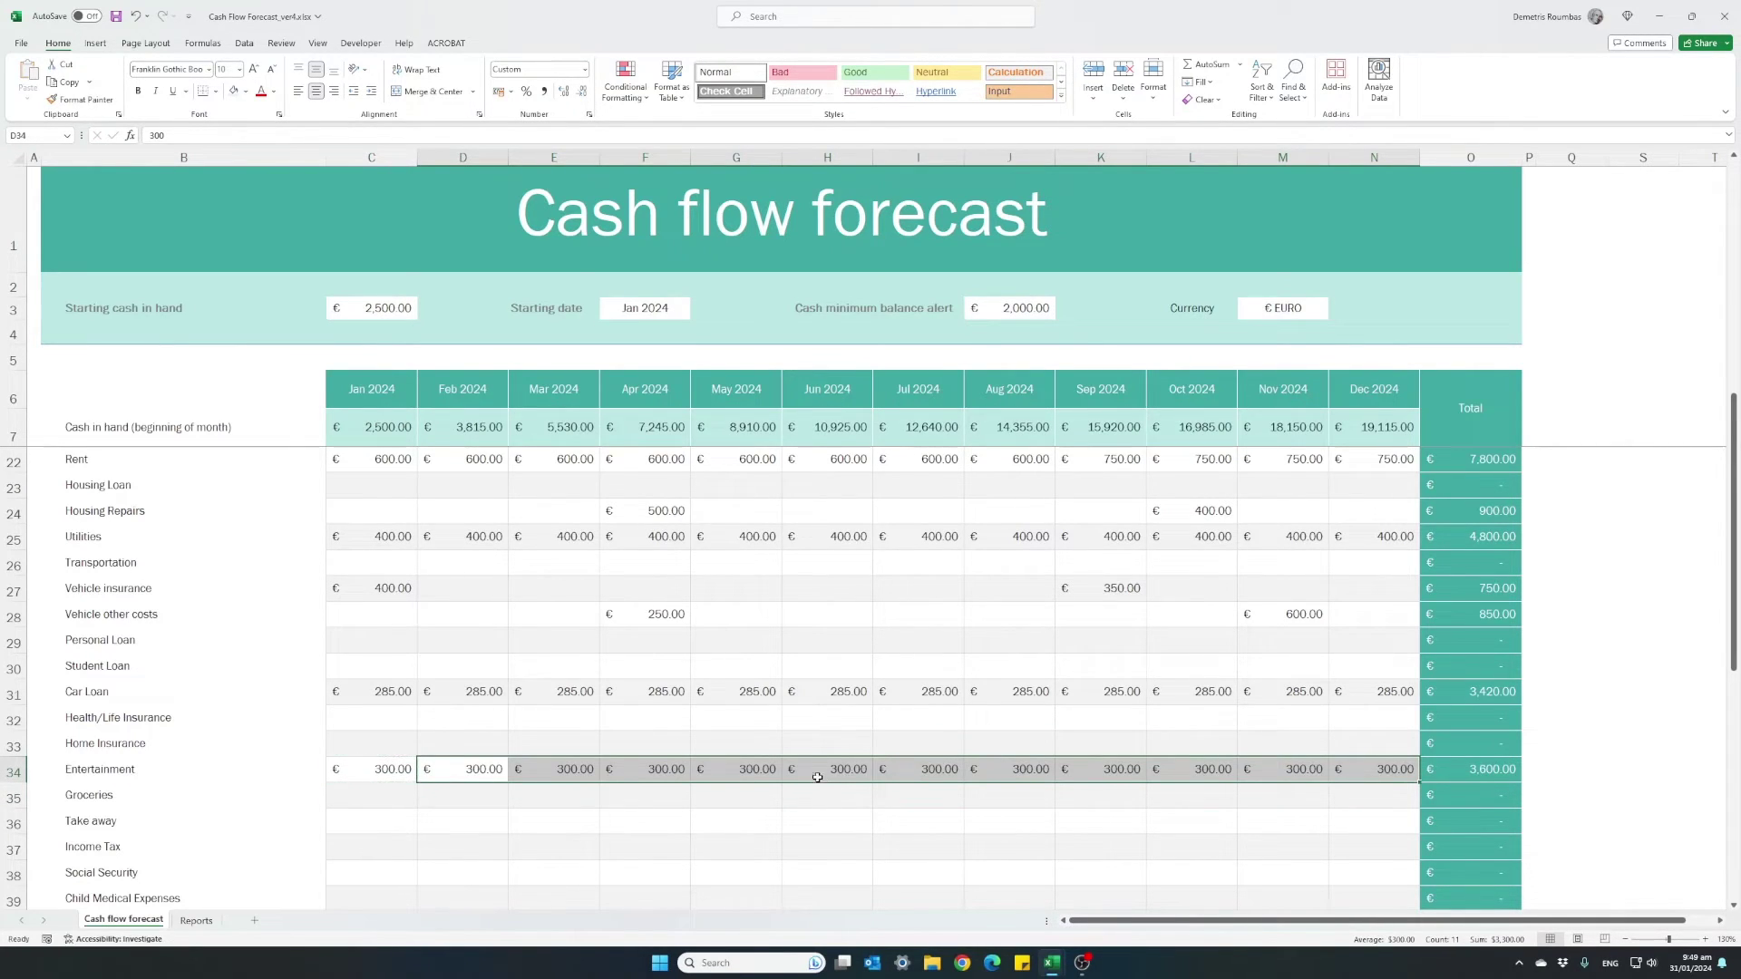
# Raise July and August Entertainment to 600.
pyautogui.click(724, 777)
pyautogui.click(914, 770)
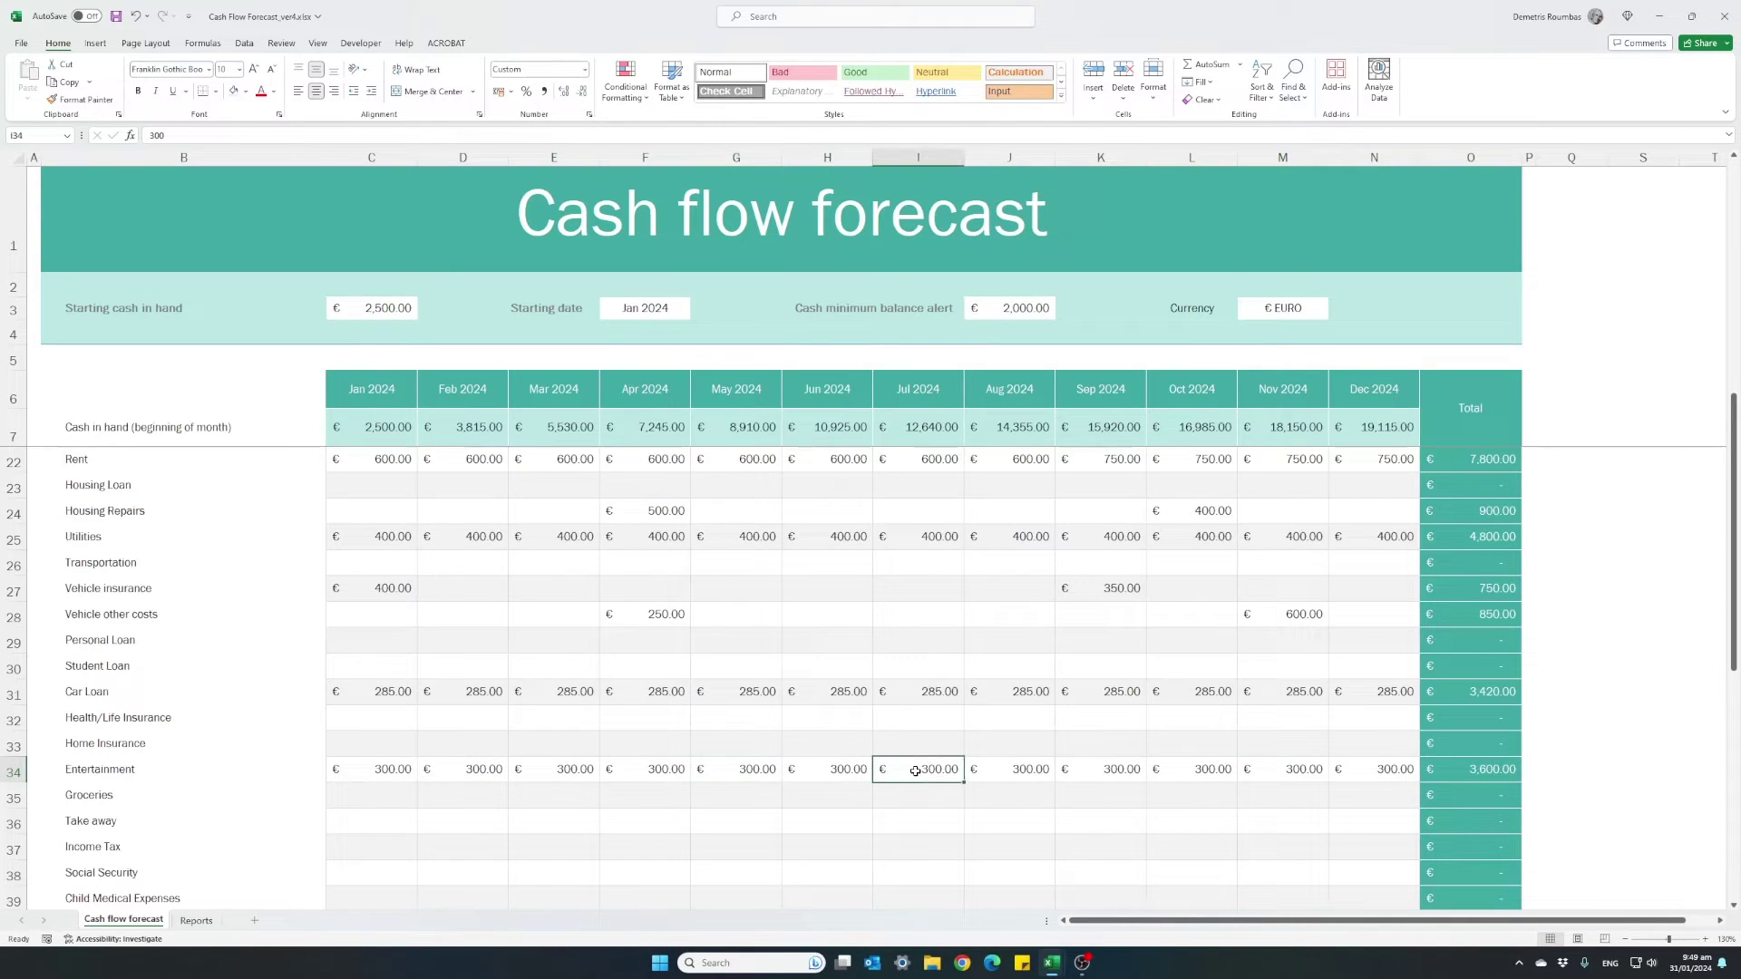
pyautogui.write('600')
pyautogui.press('Tab')
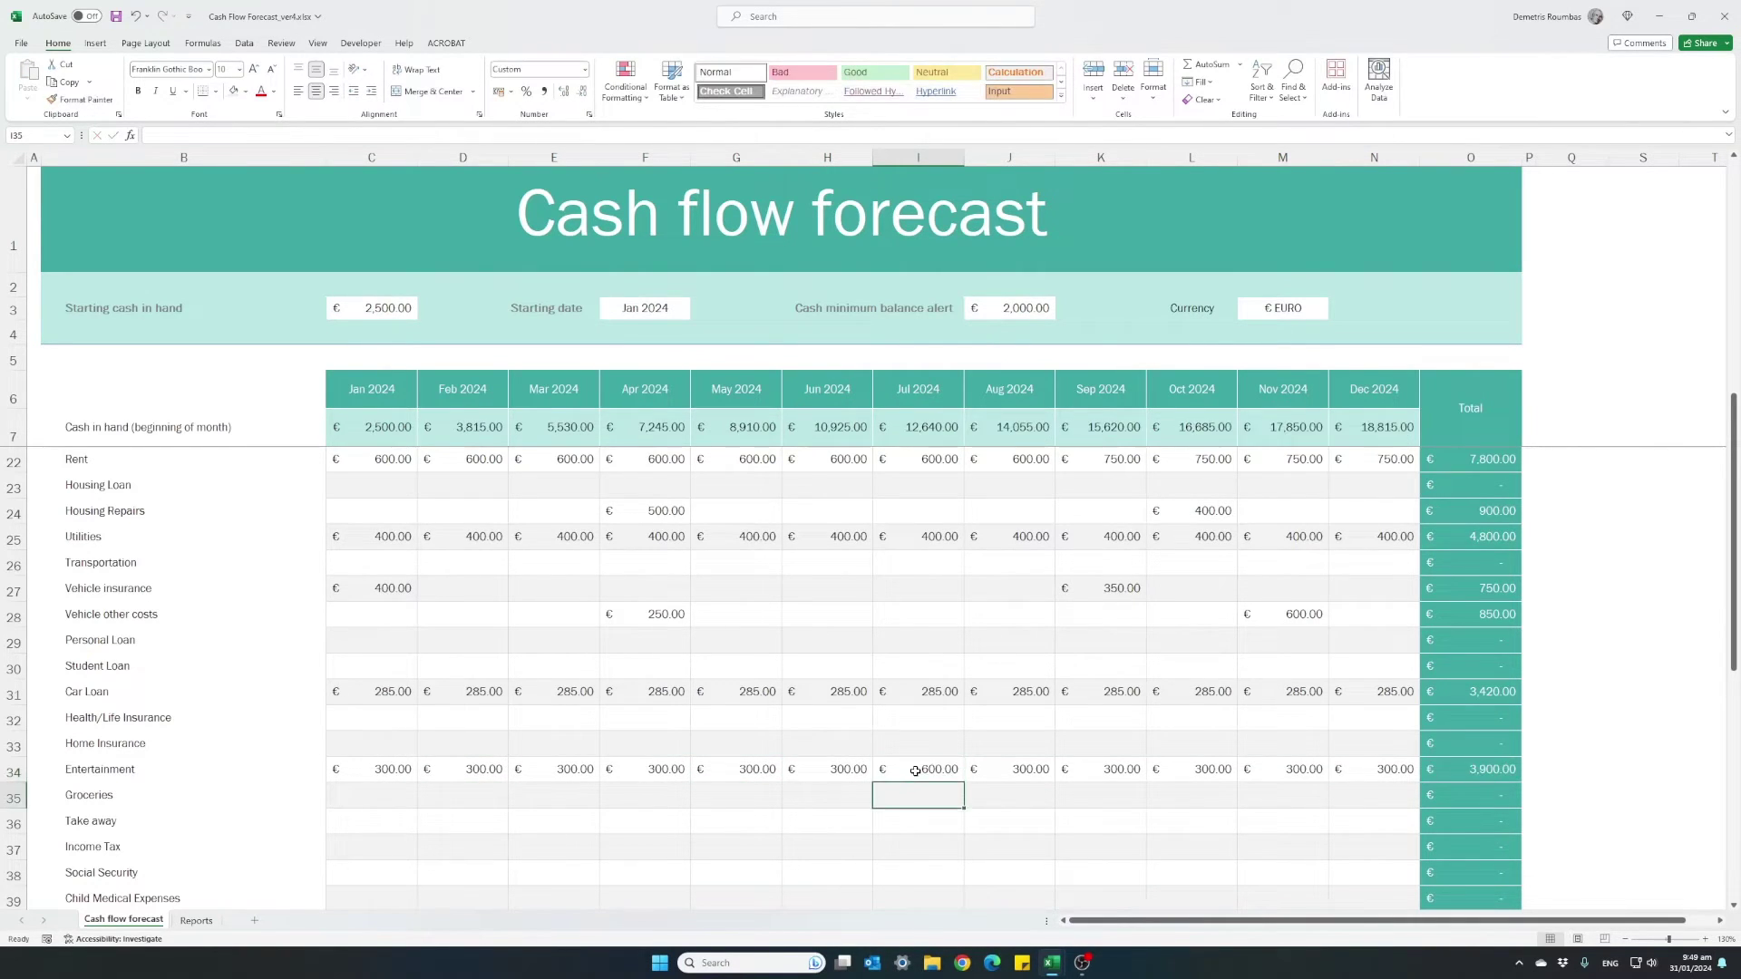
pyautogui.write('600')
pyautogui.hotkey('ctrl', 'Return')
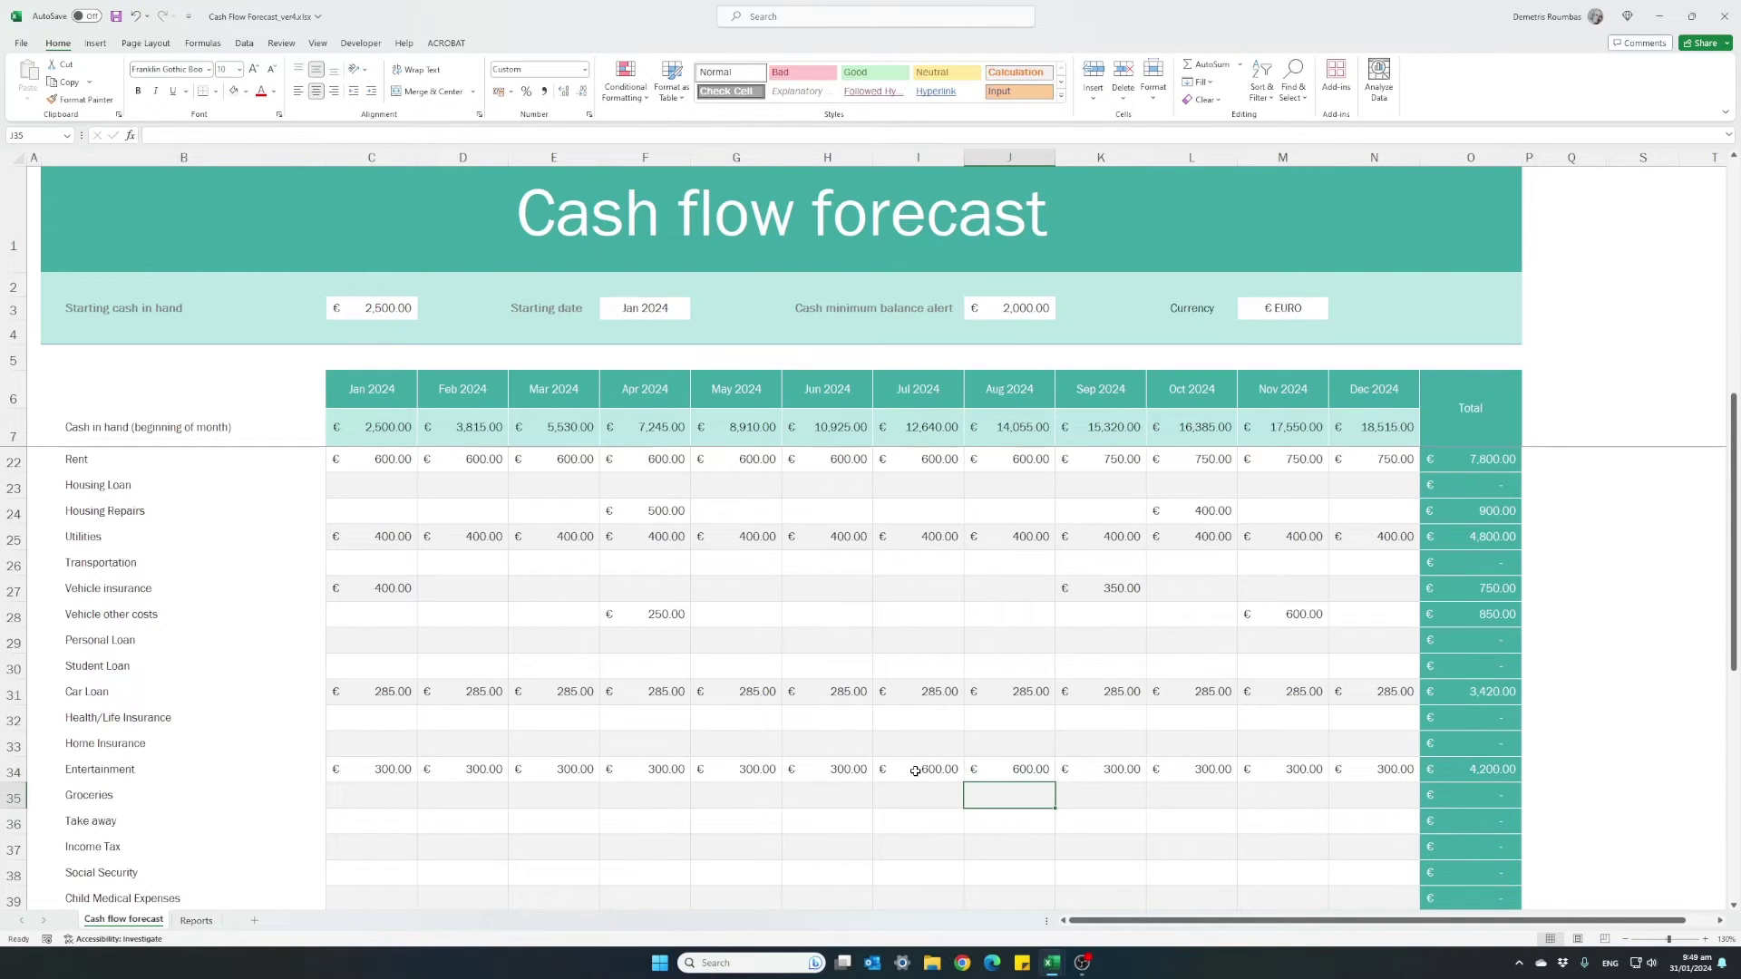
# Set November Entertainment to 750 and March Entertainment to 500.
pyautogui.press('Left')
pyautogui.press('Left')
pyautogui.press('Left')
pyautogui.press('Right')
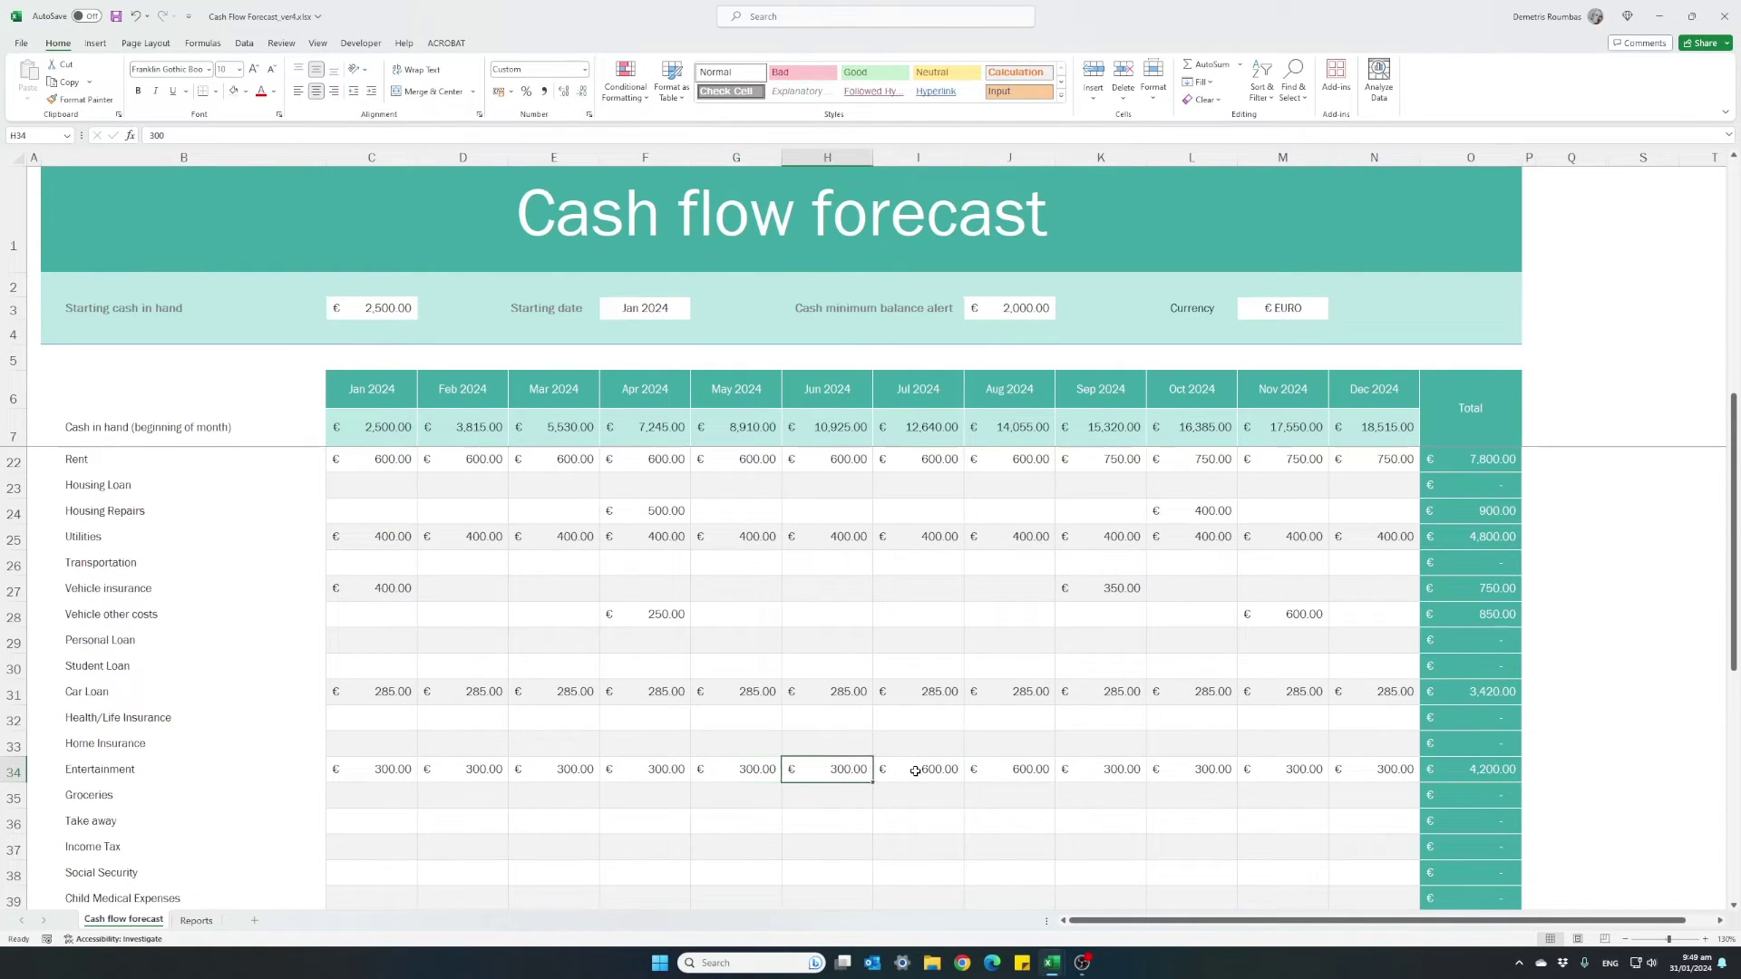
pyautogui.press('Right')
pyautogui.press('Right')
pyautogui.press('Right')
pyautogui.press('Right')
pyautogui.press('Right')
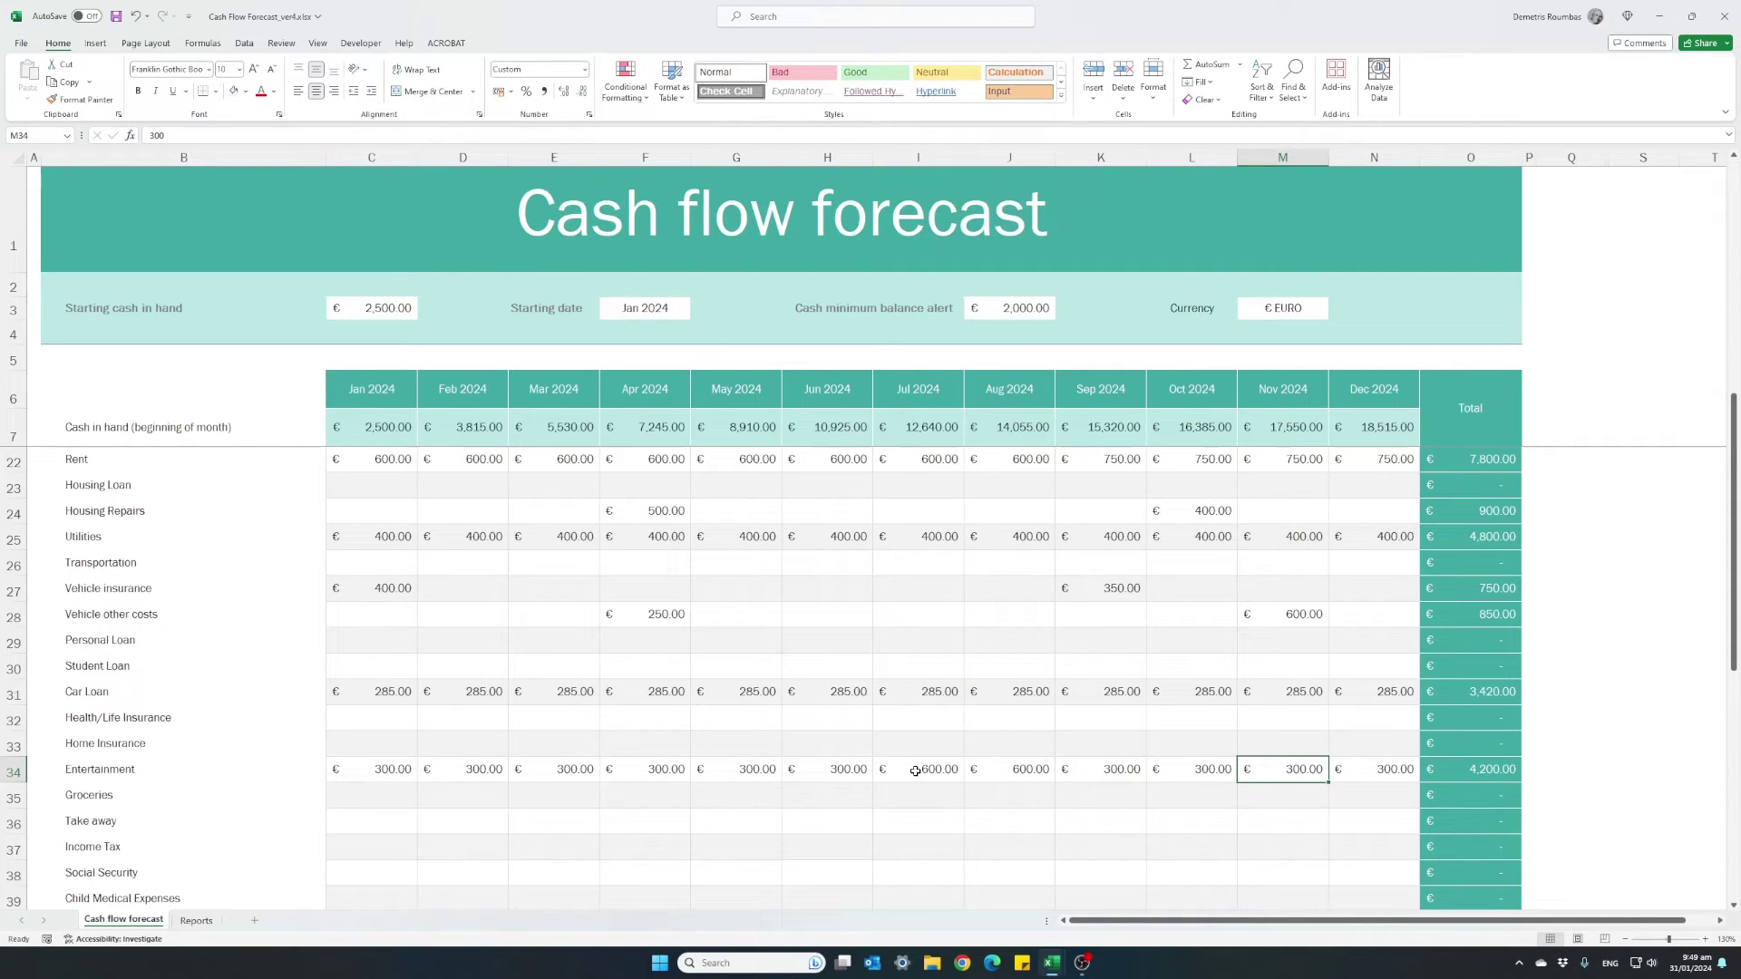
pyautogui.write('750')
pyautogui.press('Return')
pyautogui.press('Up')
pyautogui.press('Left')
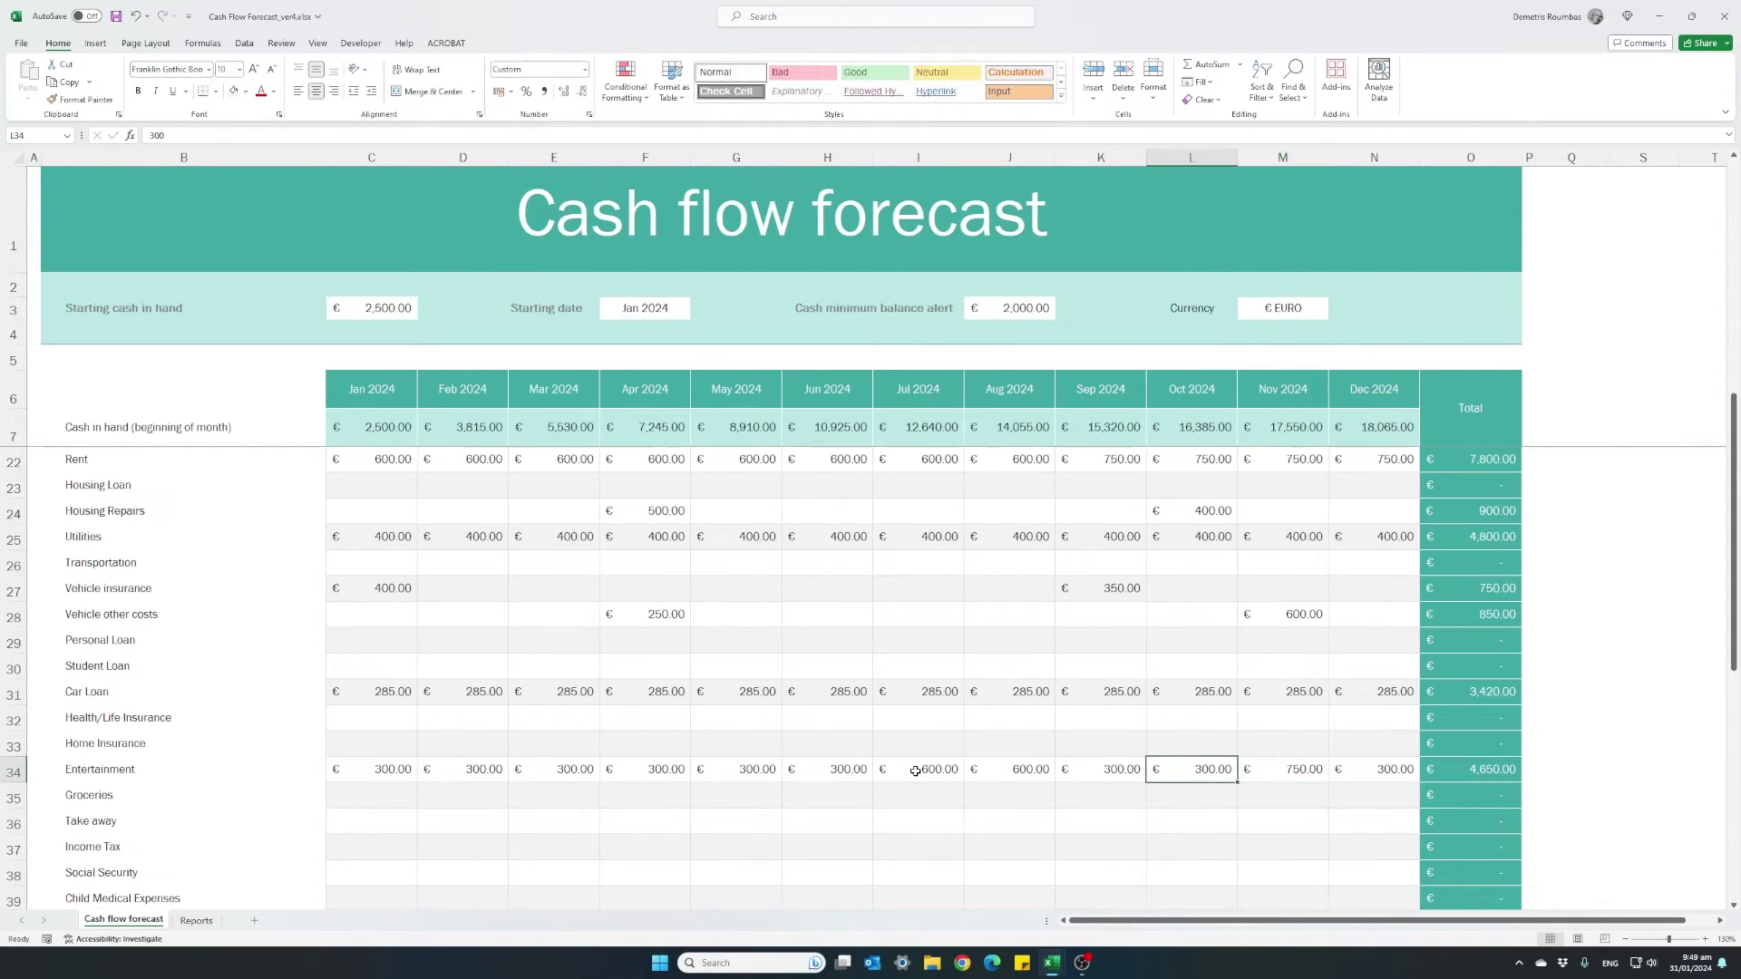
pyautogui.press('Left')
pyautogui.press('Left')
pyautogui.press('Left')
pyautogui.press('Left')
pyautogui.press('Left')
pyautogui.press('Left')
pyautogui.press('Left')
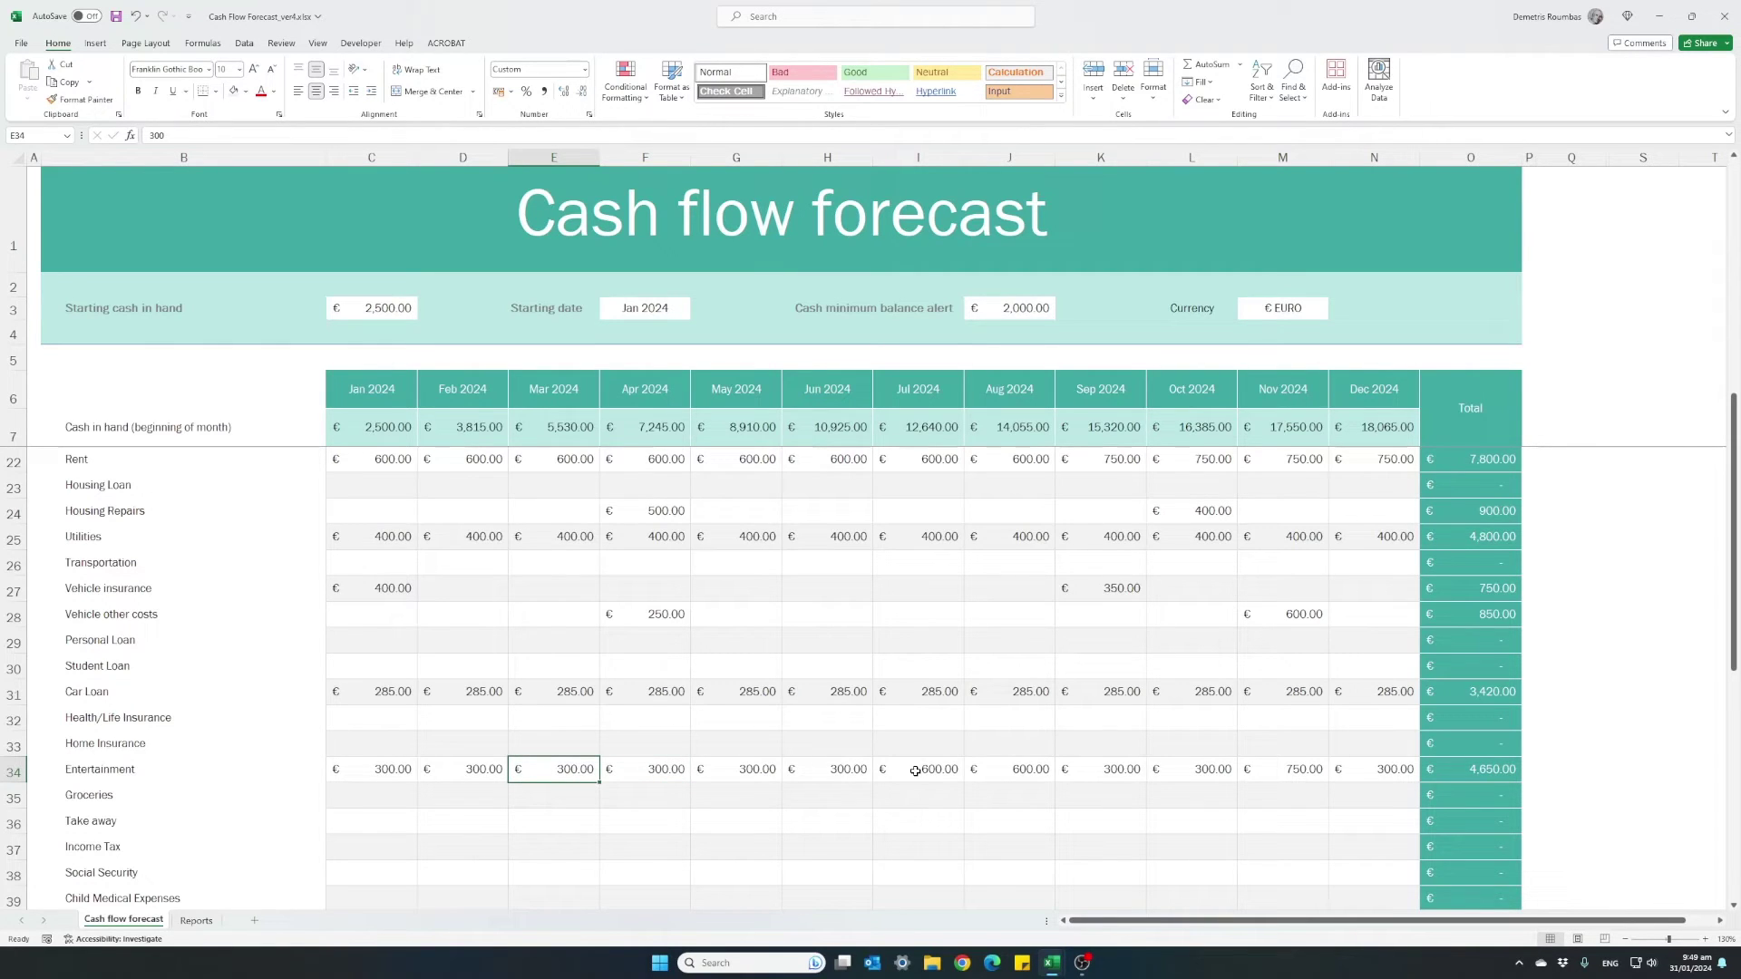
pyautogui.write('500')
pyautogui.press('Return')
pyautogui.press('Up')
# Enter Groceries of 400 in January and copy it to Feb–Dec.
pyautogui.click(386, 801)
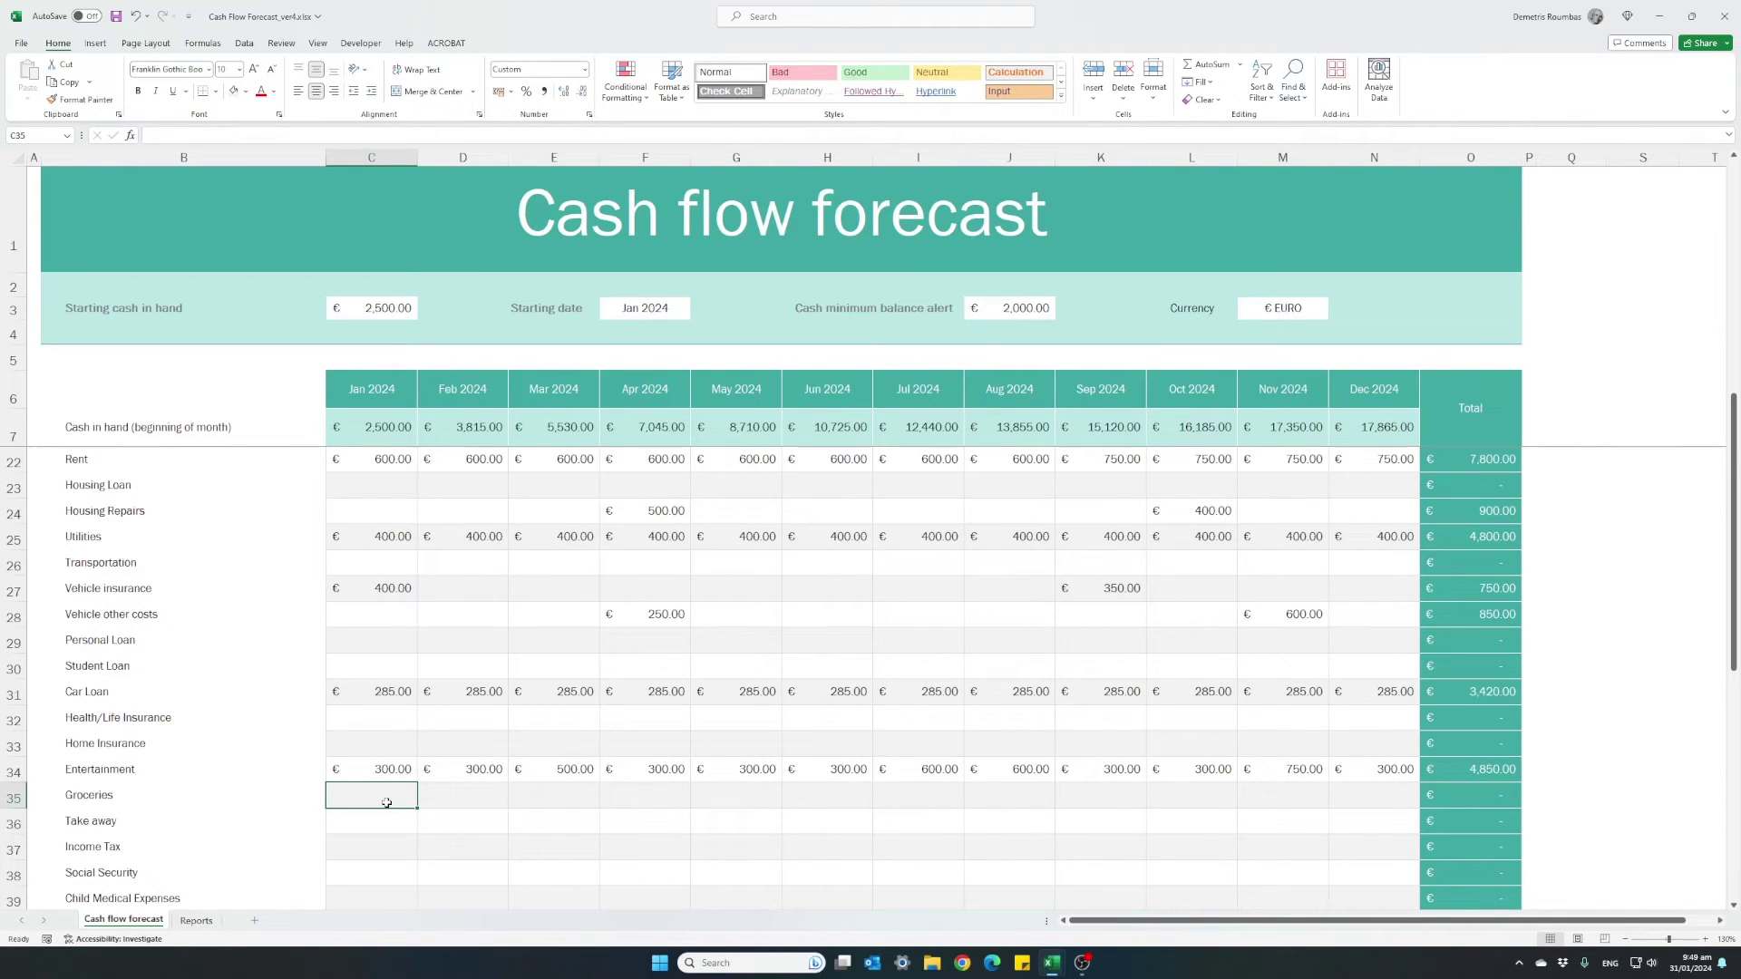
pyautogui.write('400')
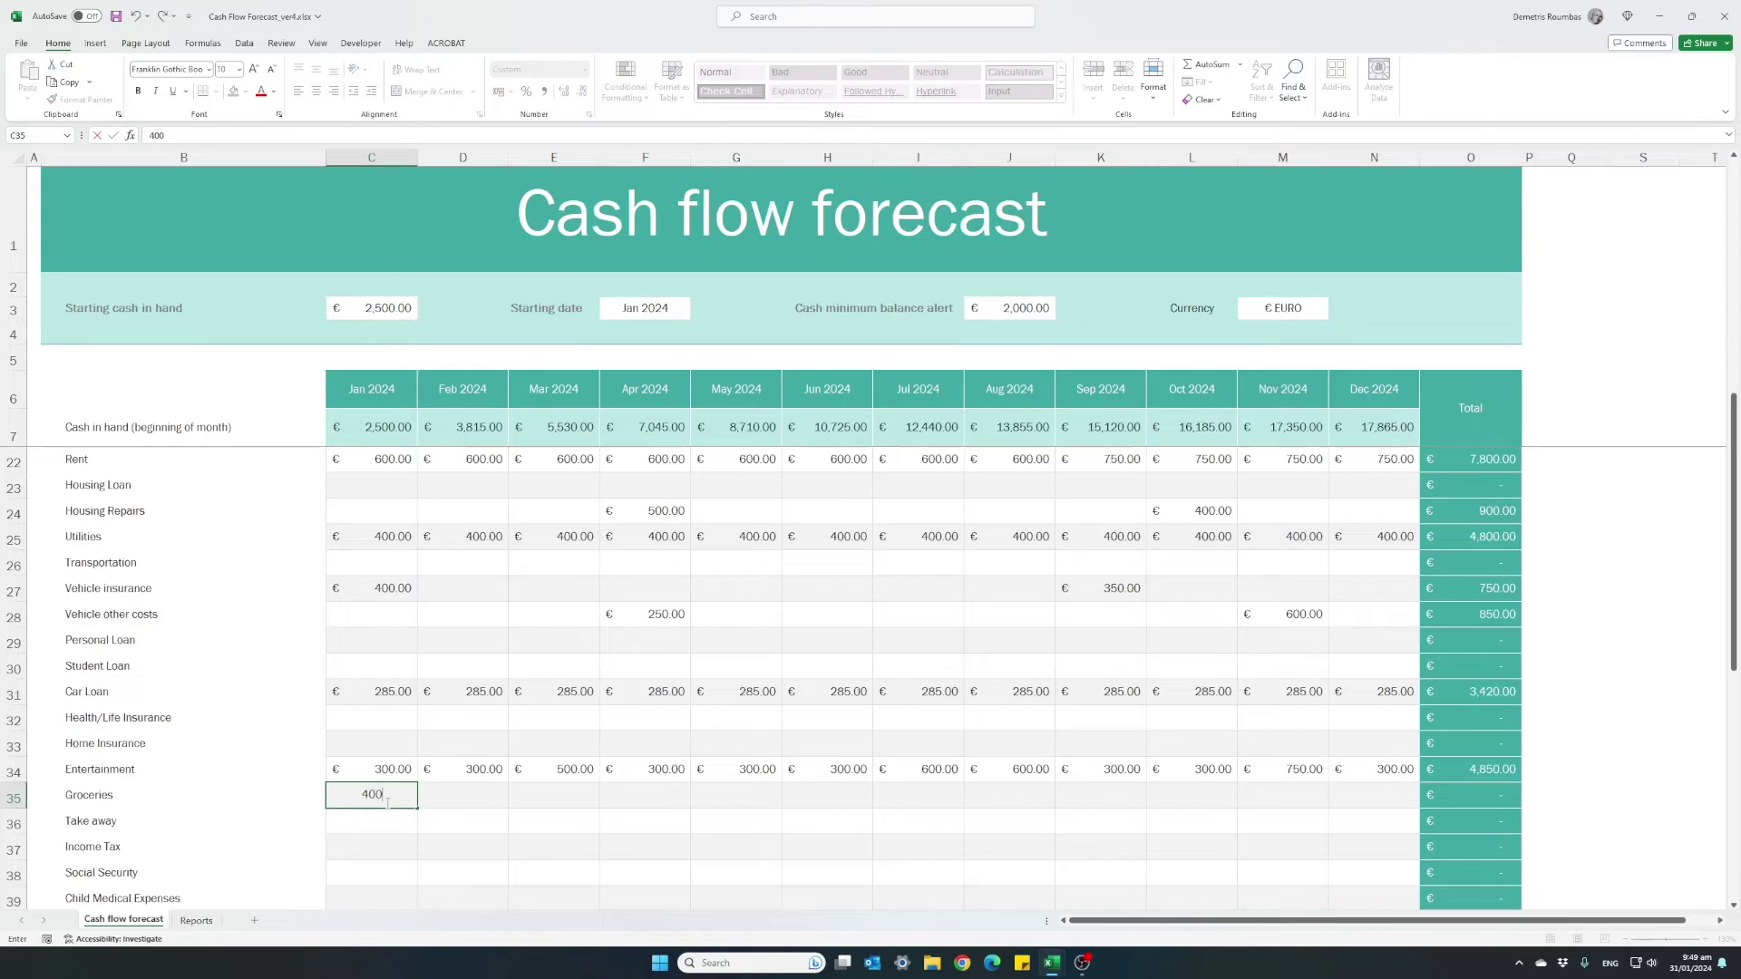
pyautogui.press('Return')
pyautogui.press('Up')
pyautogui.hotkey('ctrl', 'c')
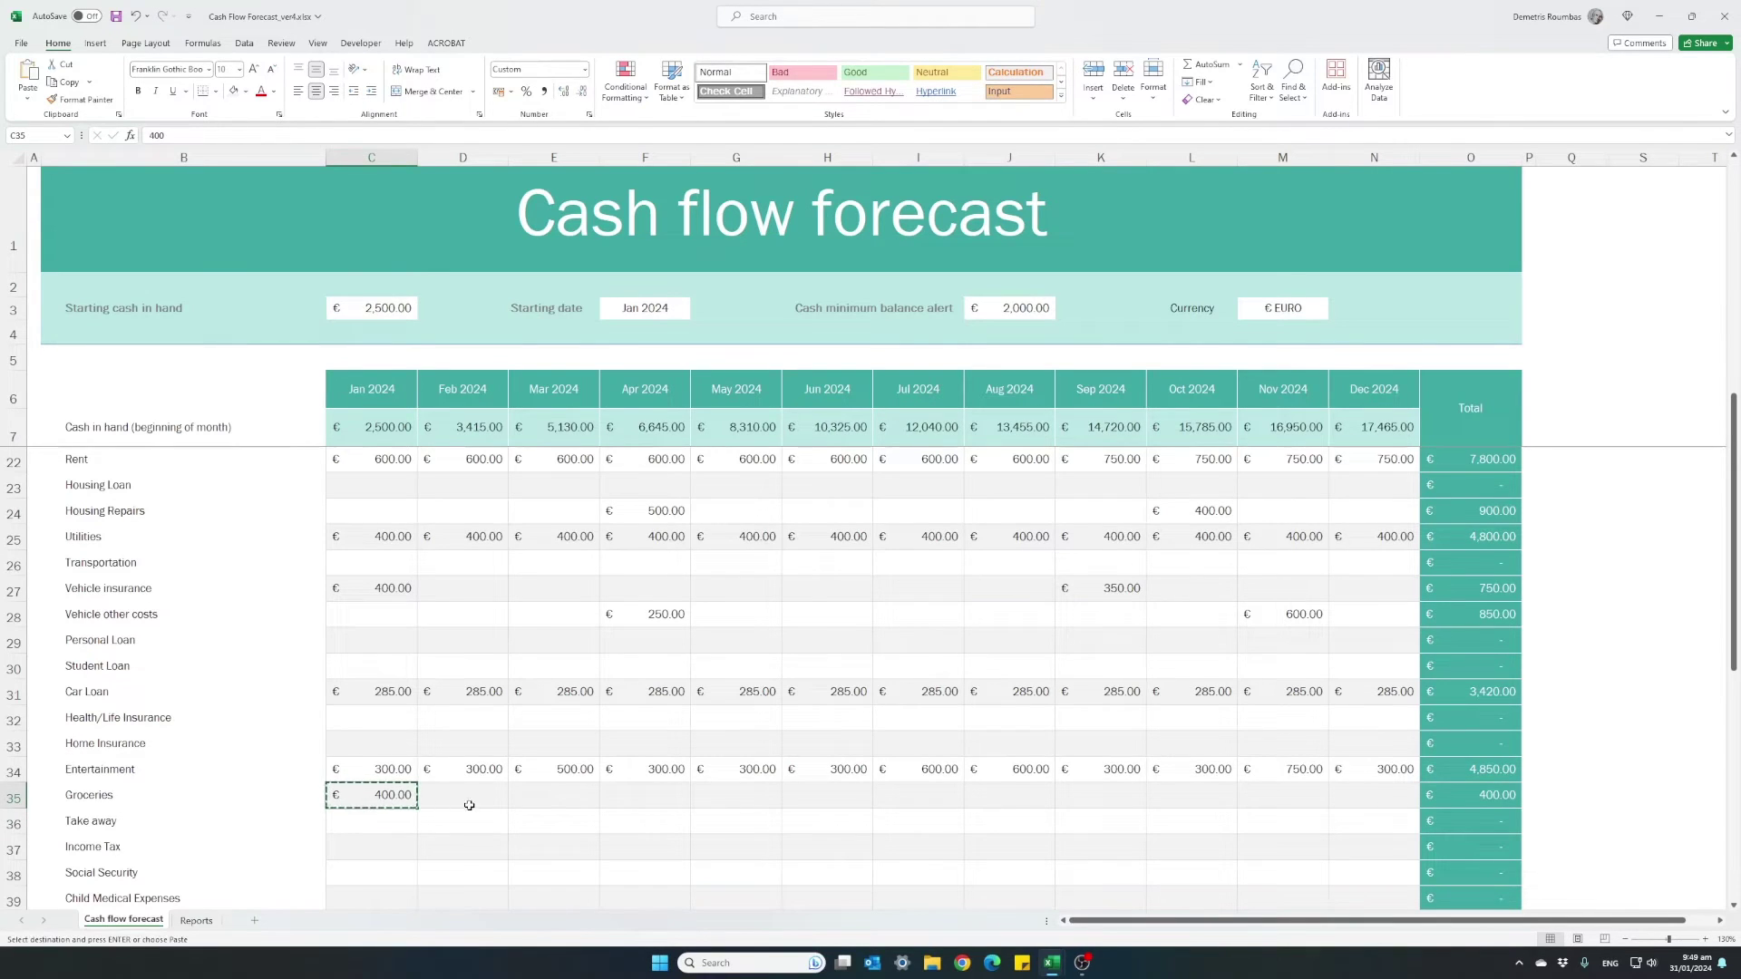
pyautogui.moveTo(466, 805); pyautogui.dragTo(1352, 797)
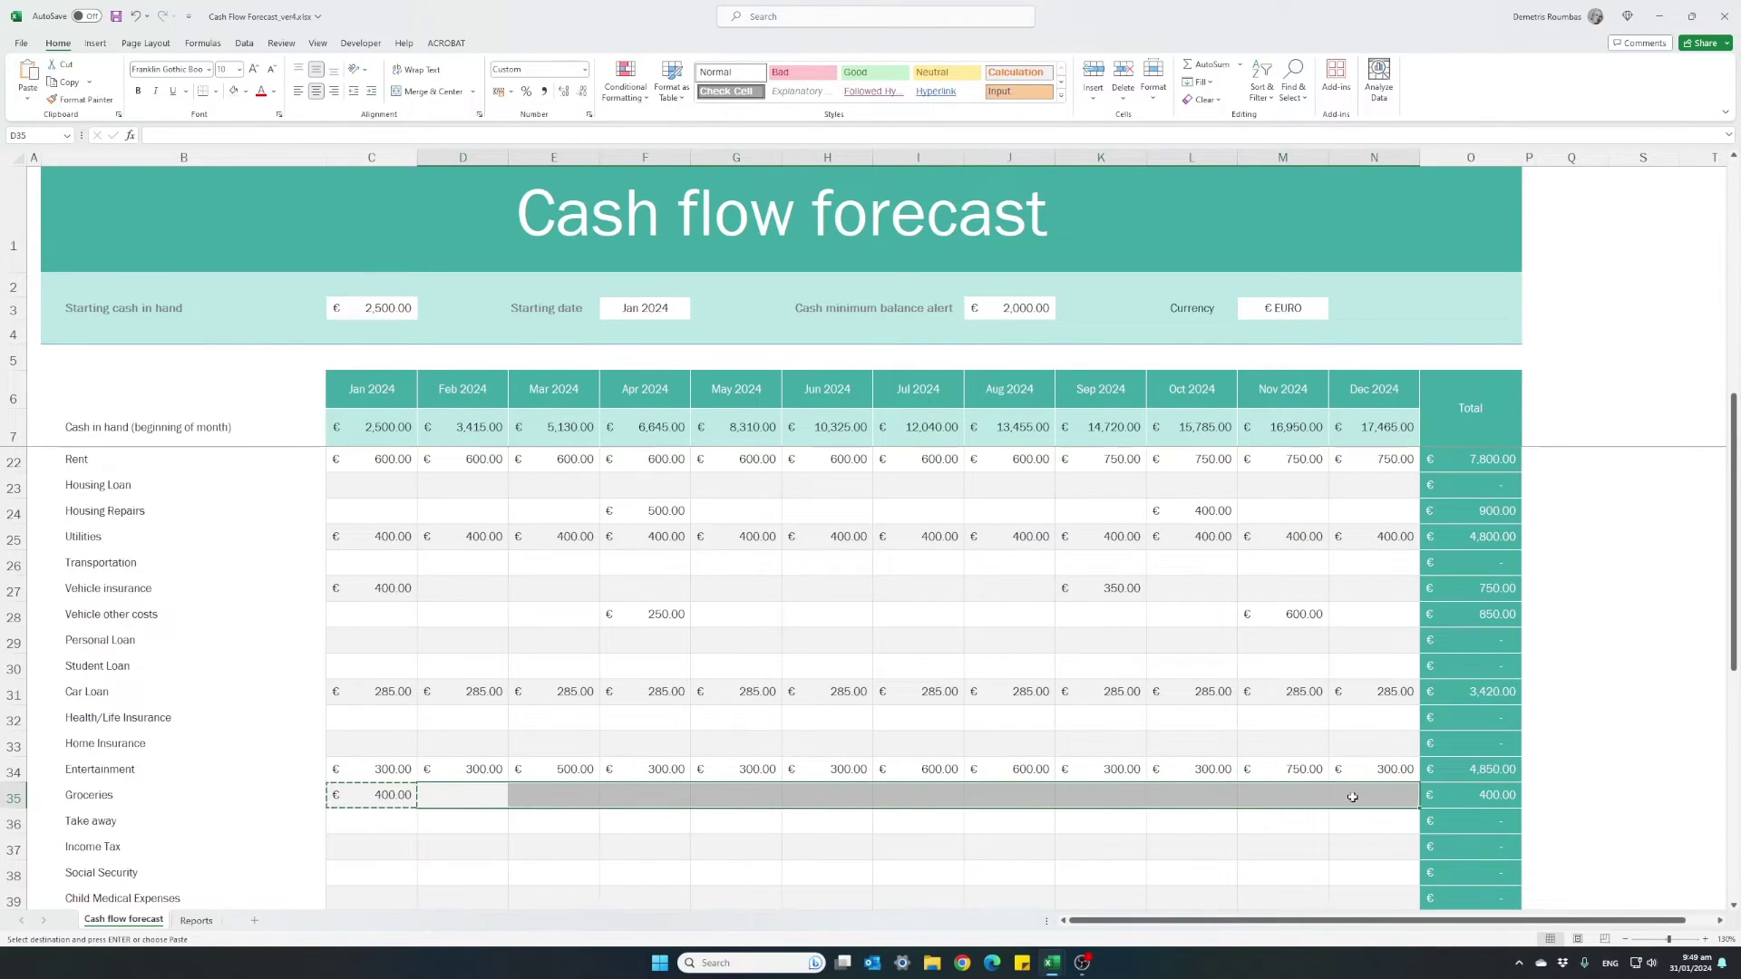
pyautogui.hotkey('ctrl', 'v')
pyautogui.press('Escape')
# Enter Take away of 100 in January and copy it to Feb–Dec.
pyautogui.click(377, 822)
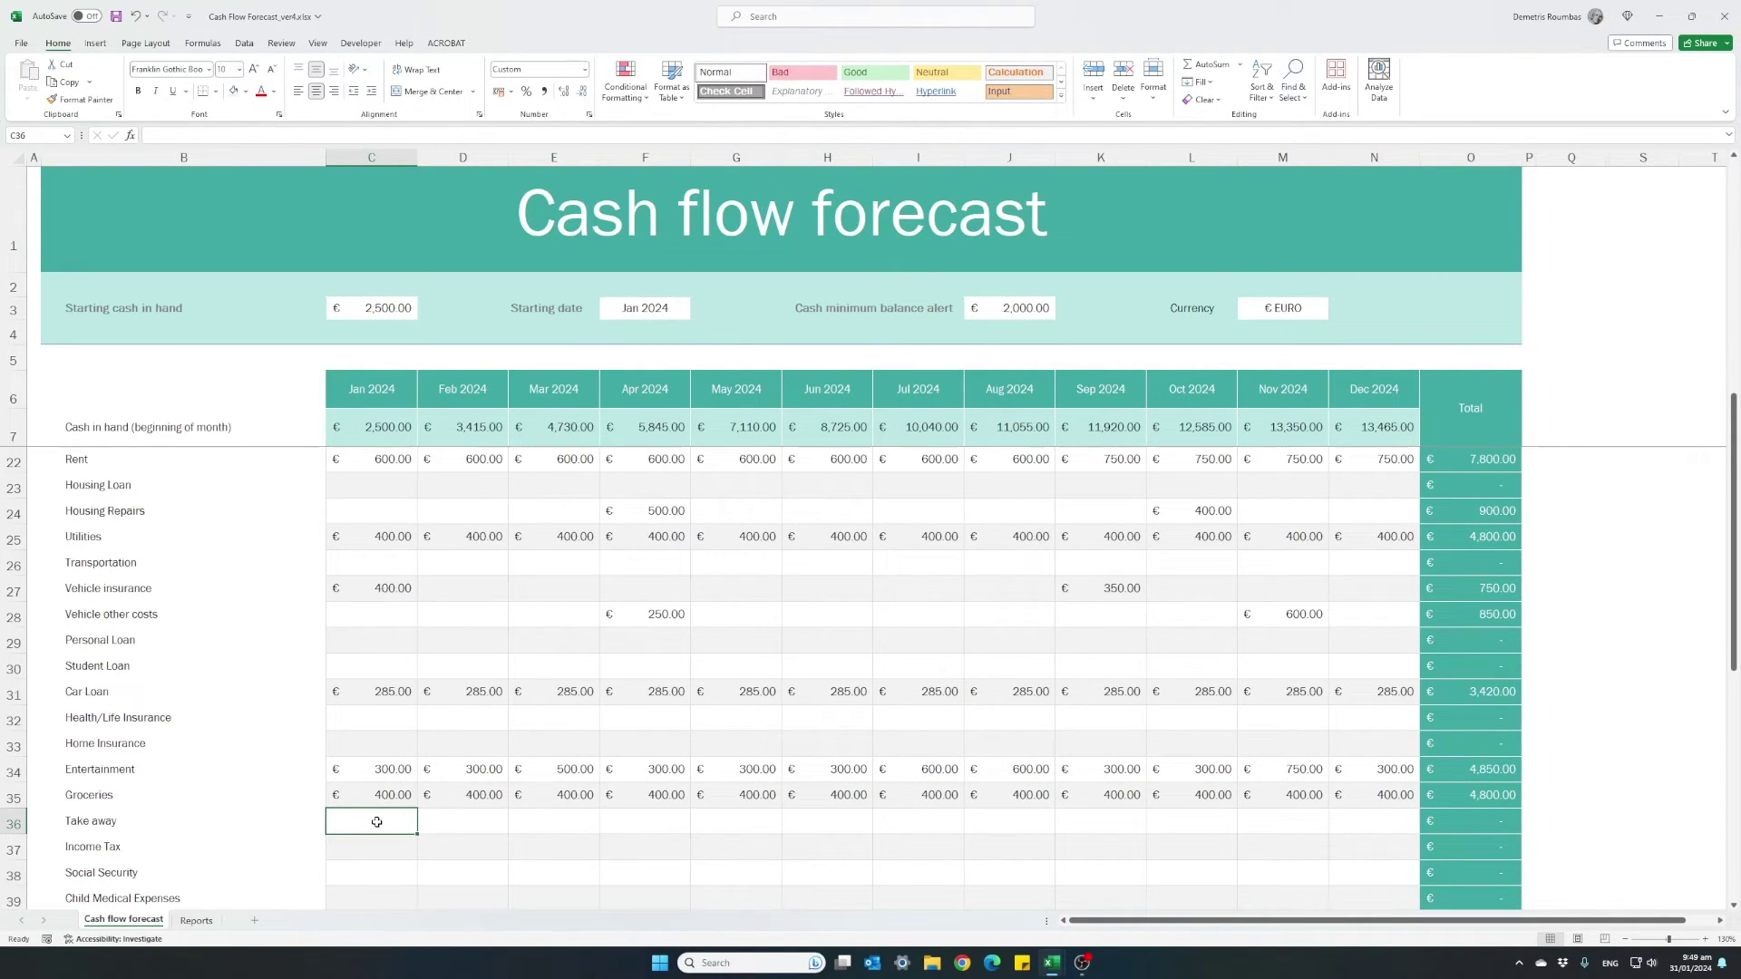
pyautogui.write('100')
pyautogui.hotkey('ctrl', 'Return')
pyautogui.hotkey('ctrl', 'c')
pyautogui.moveTo(454, 820); pyautogui.dragTo(1375, 817)
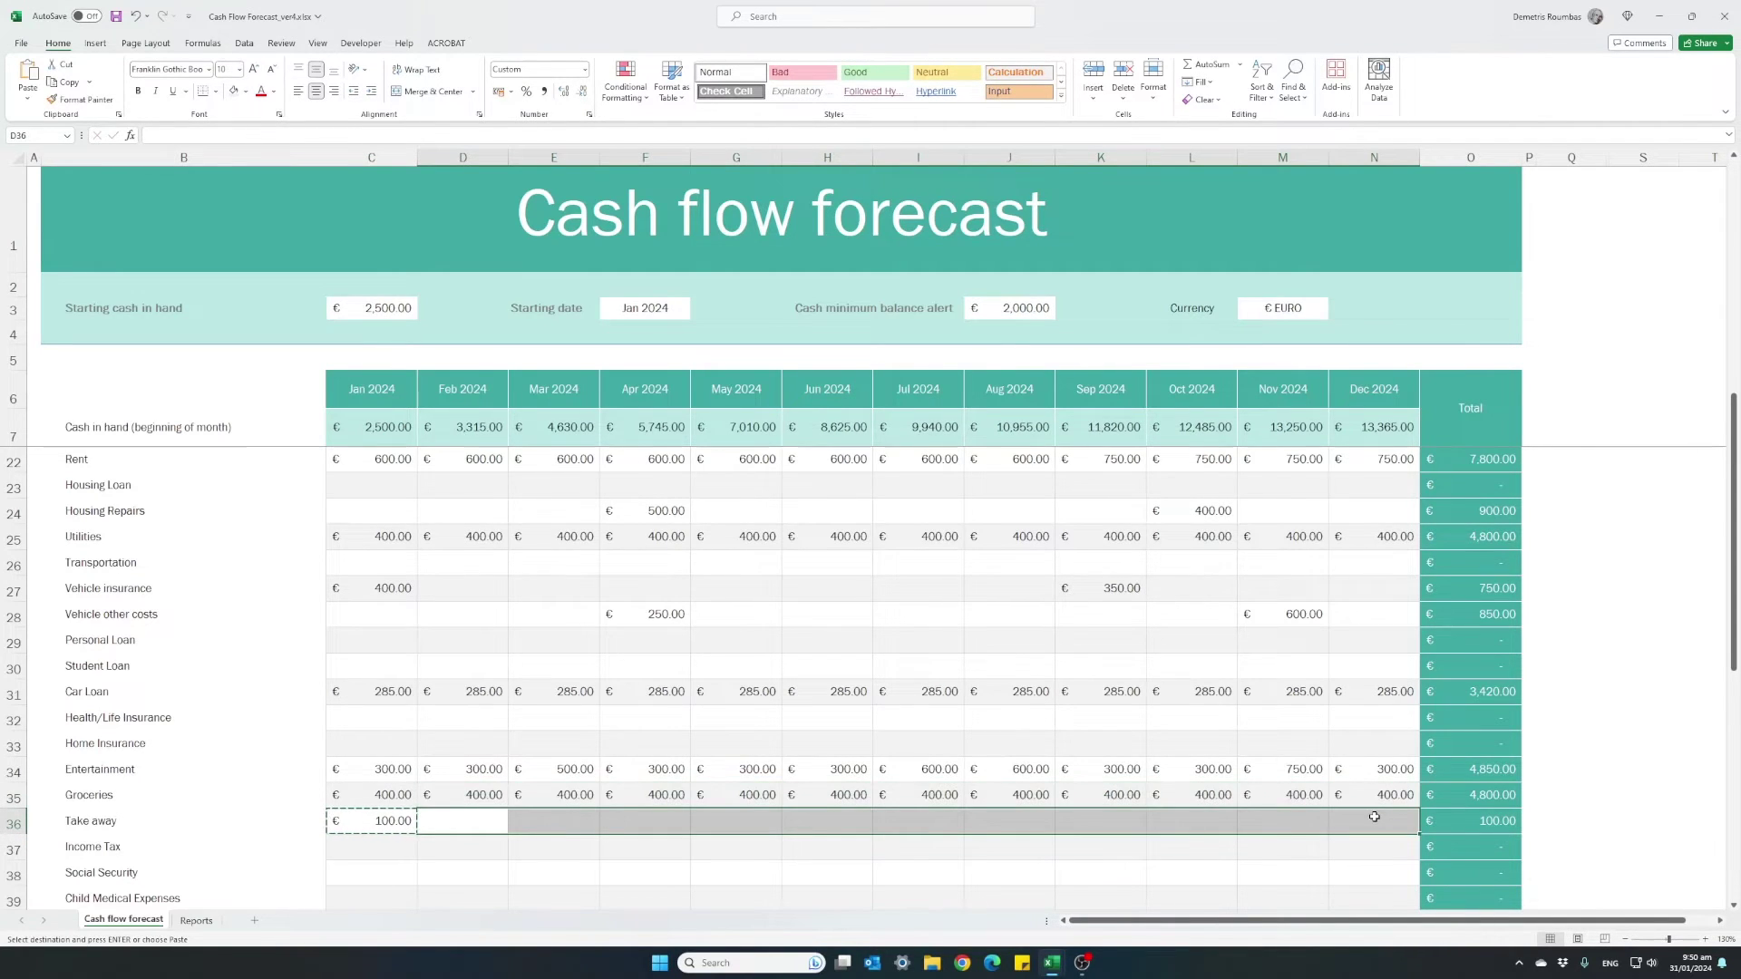
pyautogui.hotkey('ctrl', 'v')
pyautogui.click(384, 848)
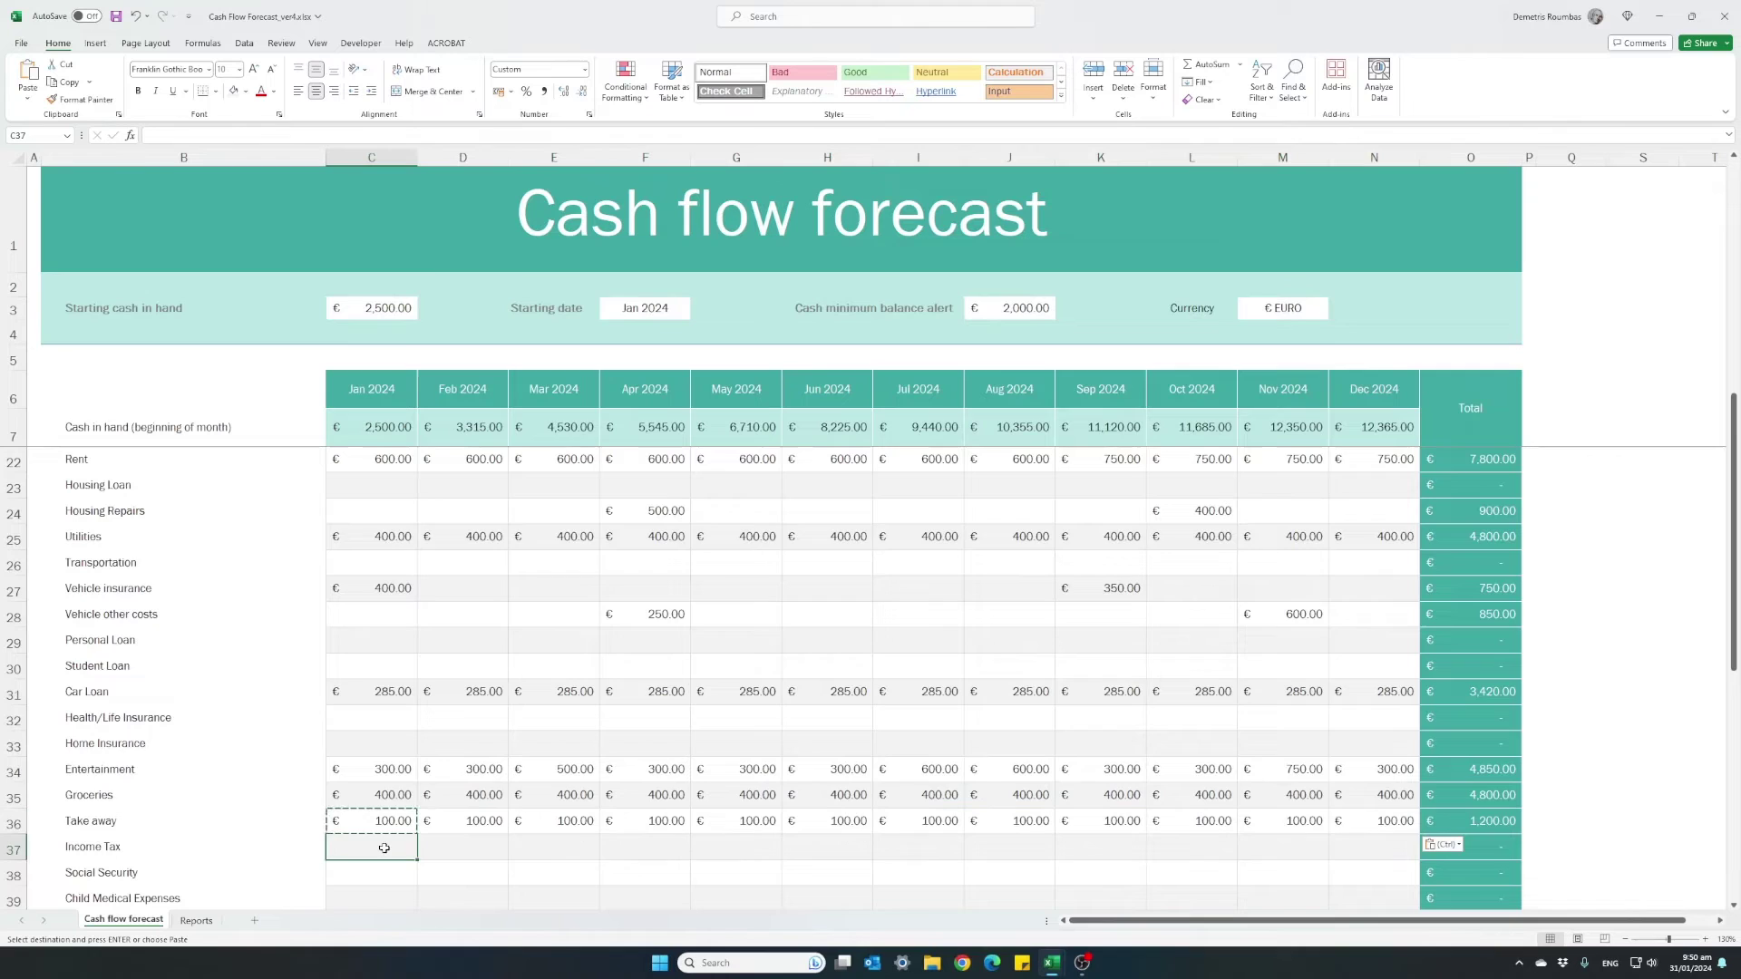
# Enter Clothing of 150 in January, April, July and October.
pyautogui.scroll(-2, 445, 771)
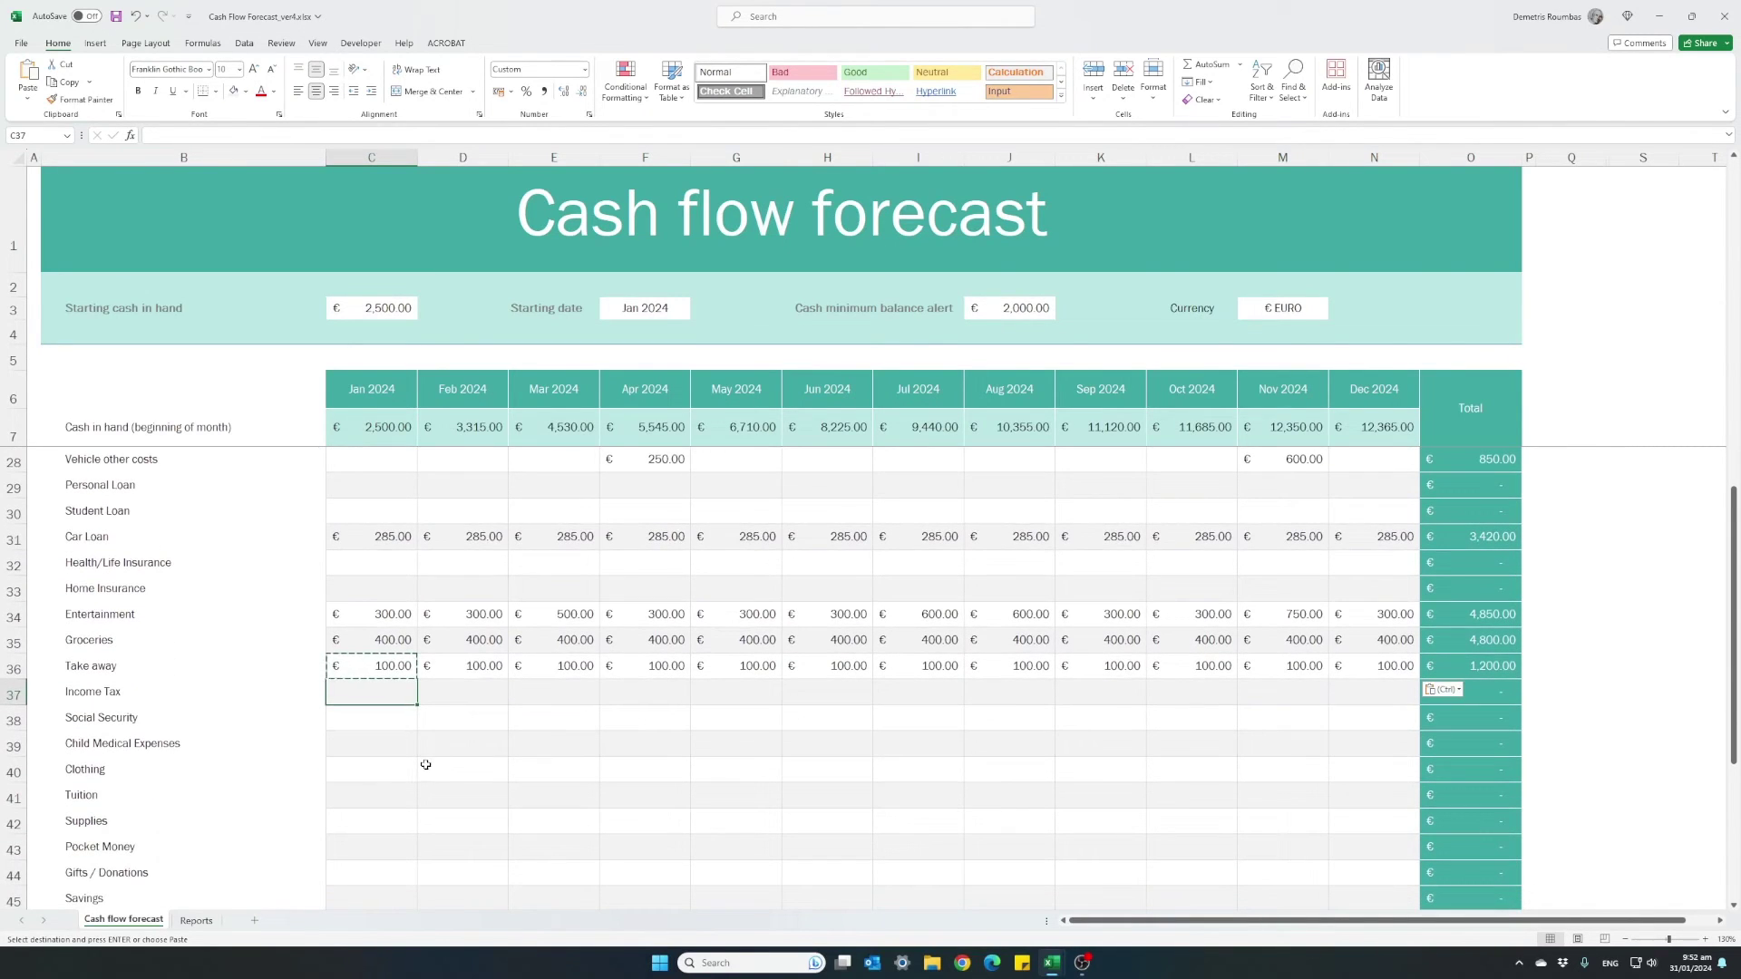
pyautogui.click(389, 769)
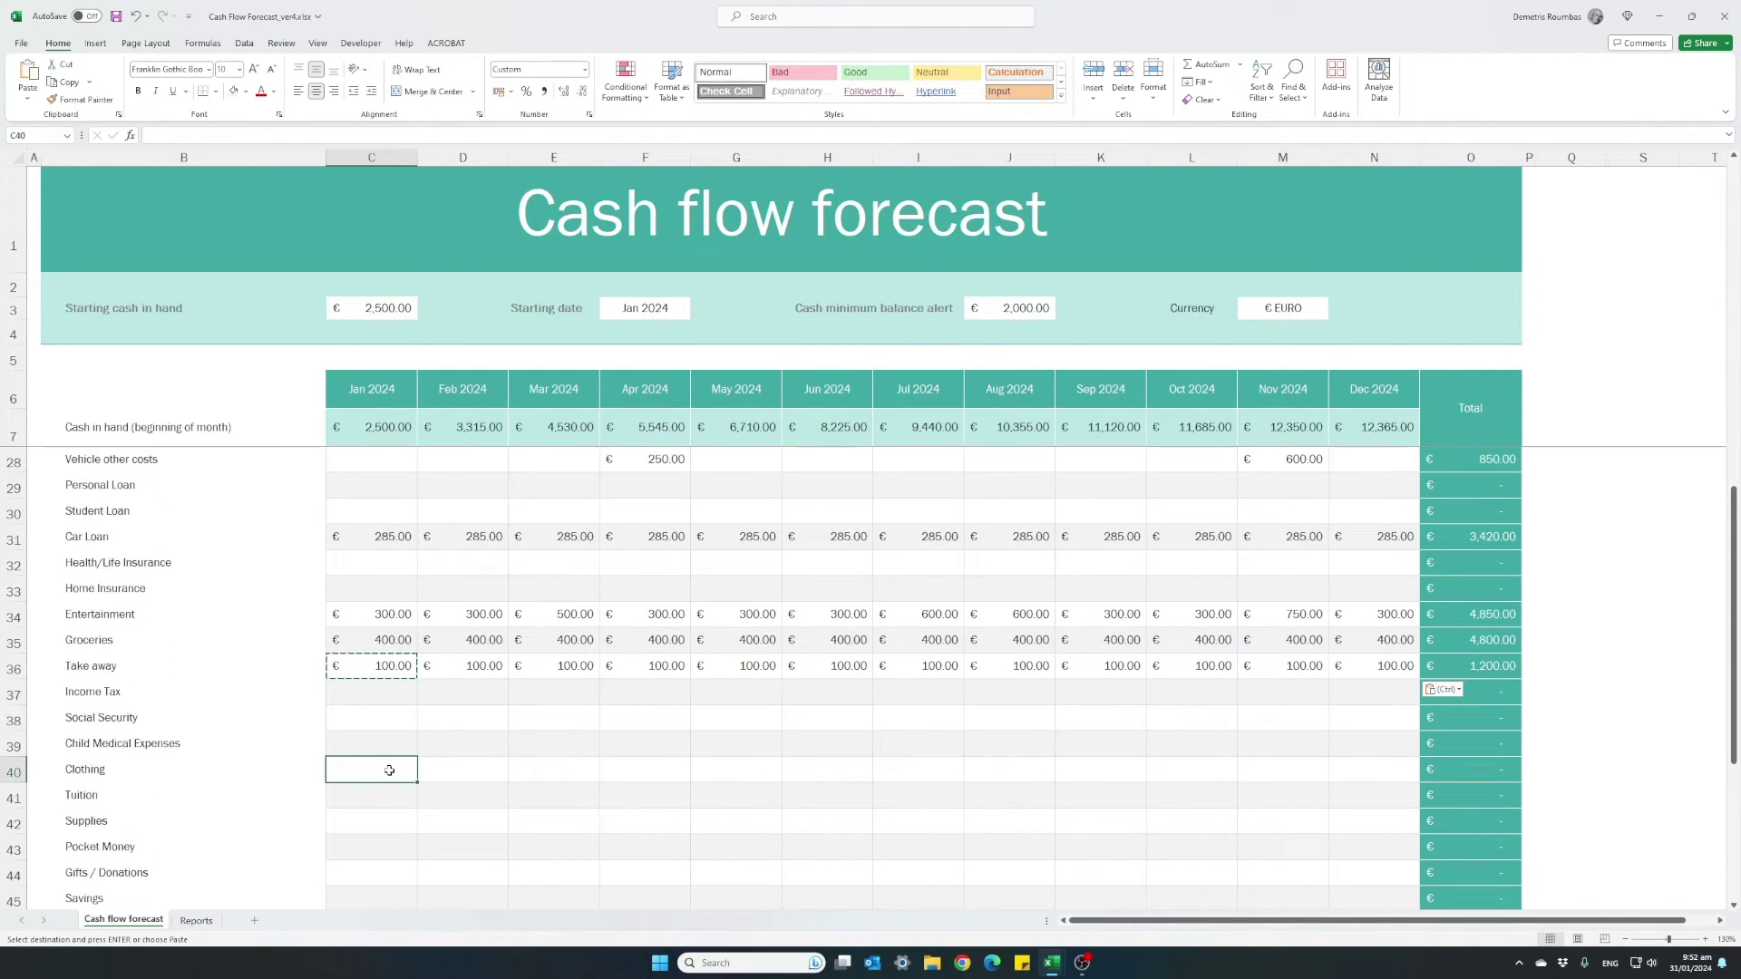
pyautogui.write('150')
pyautogui.press('Return')
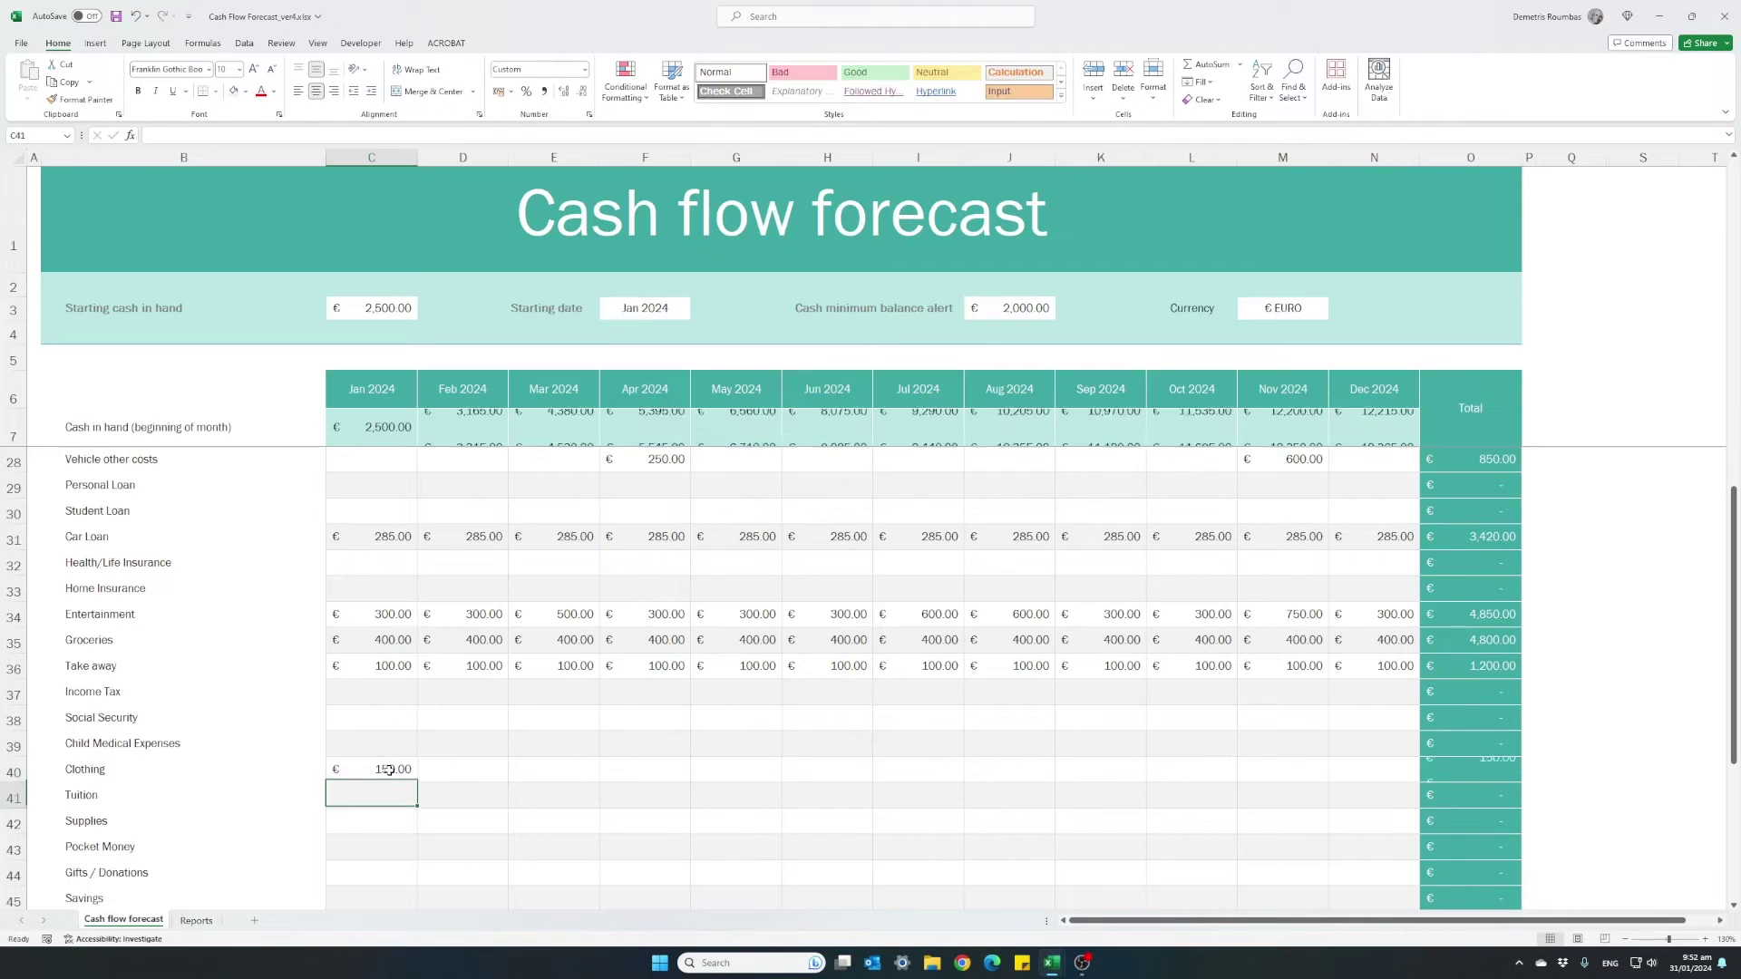
pyautogui.click(389, 770)
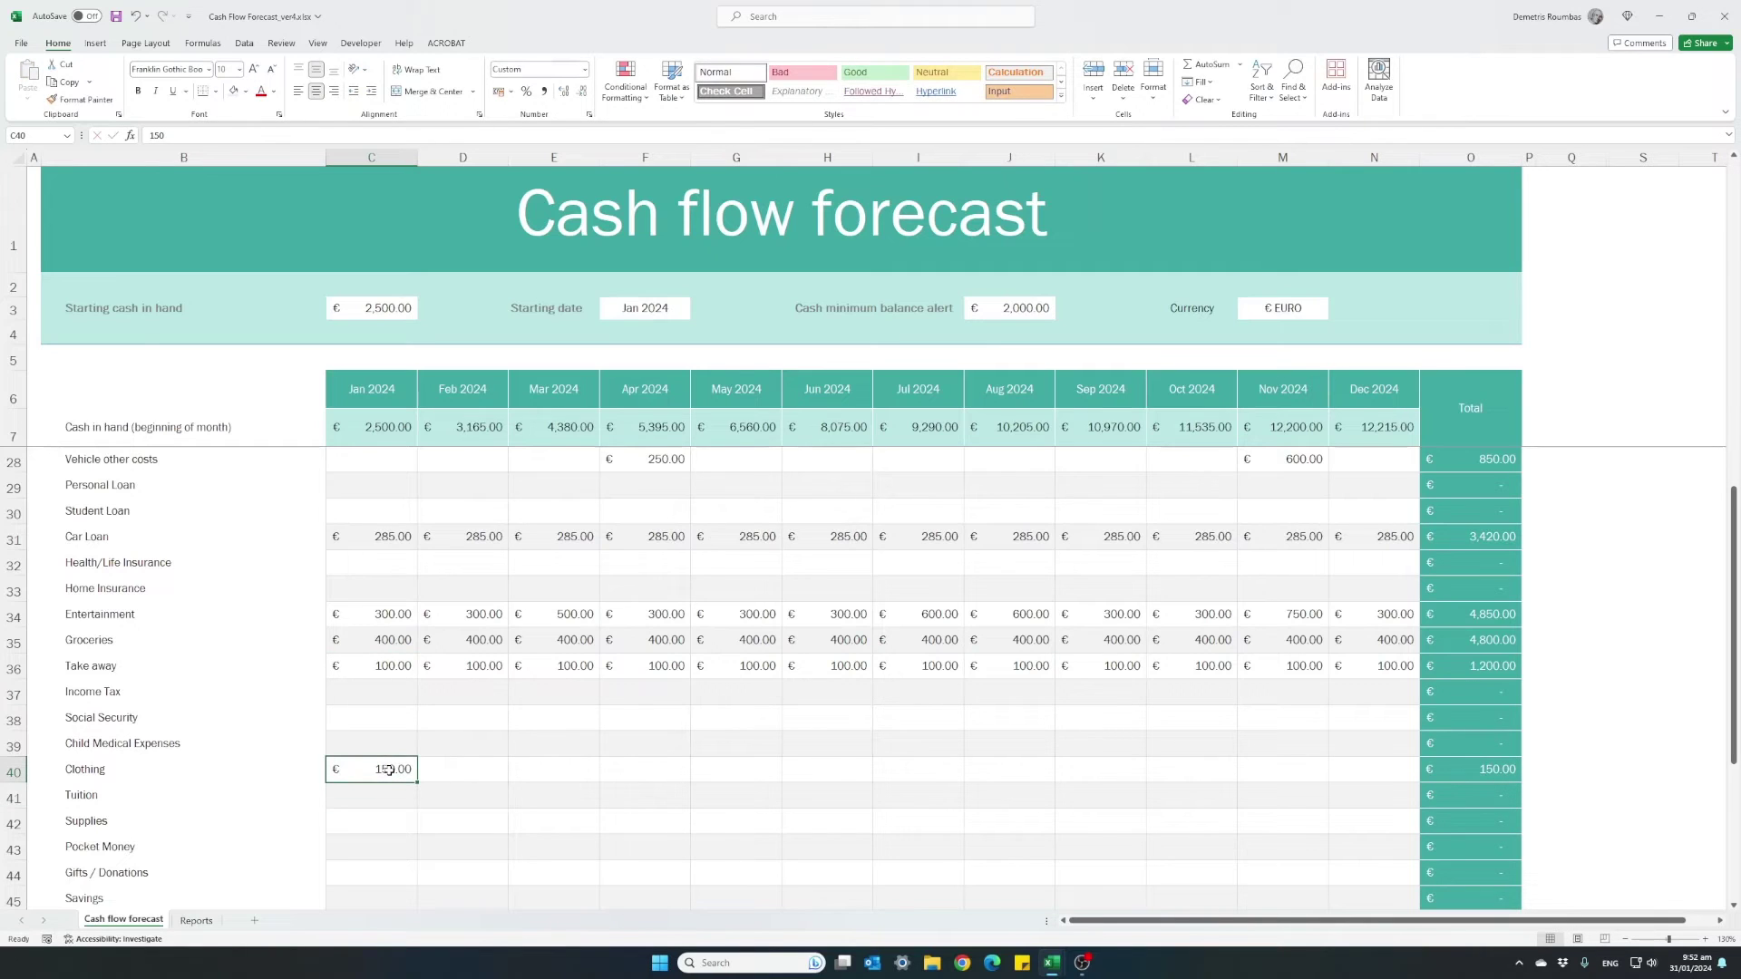
pyautogui.click(655, 778)
pyautogui.write('150')
pyautogui.press('Return')
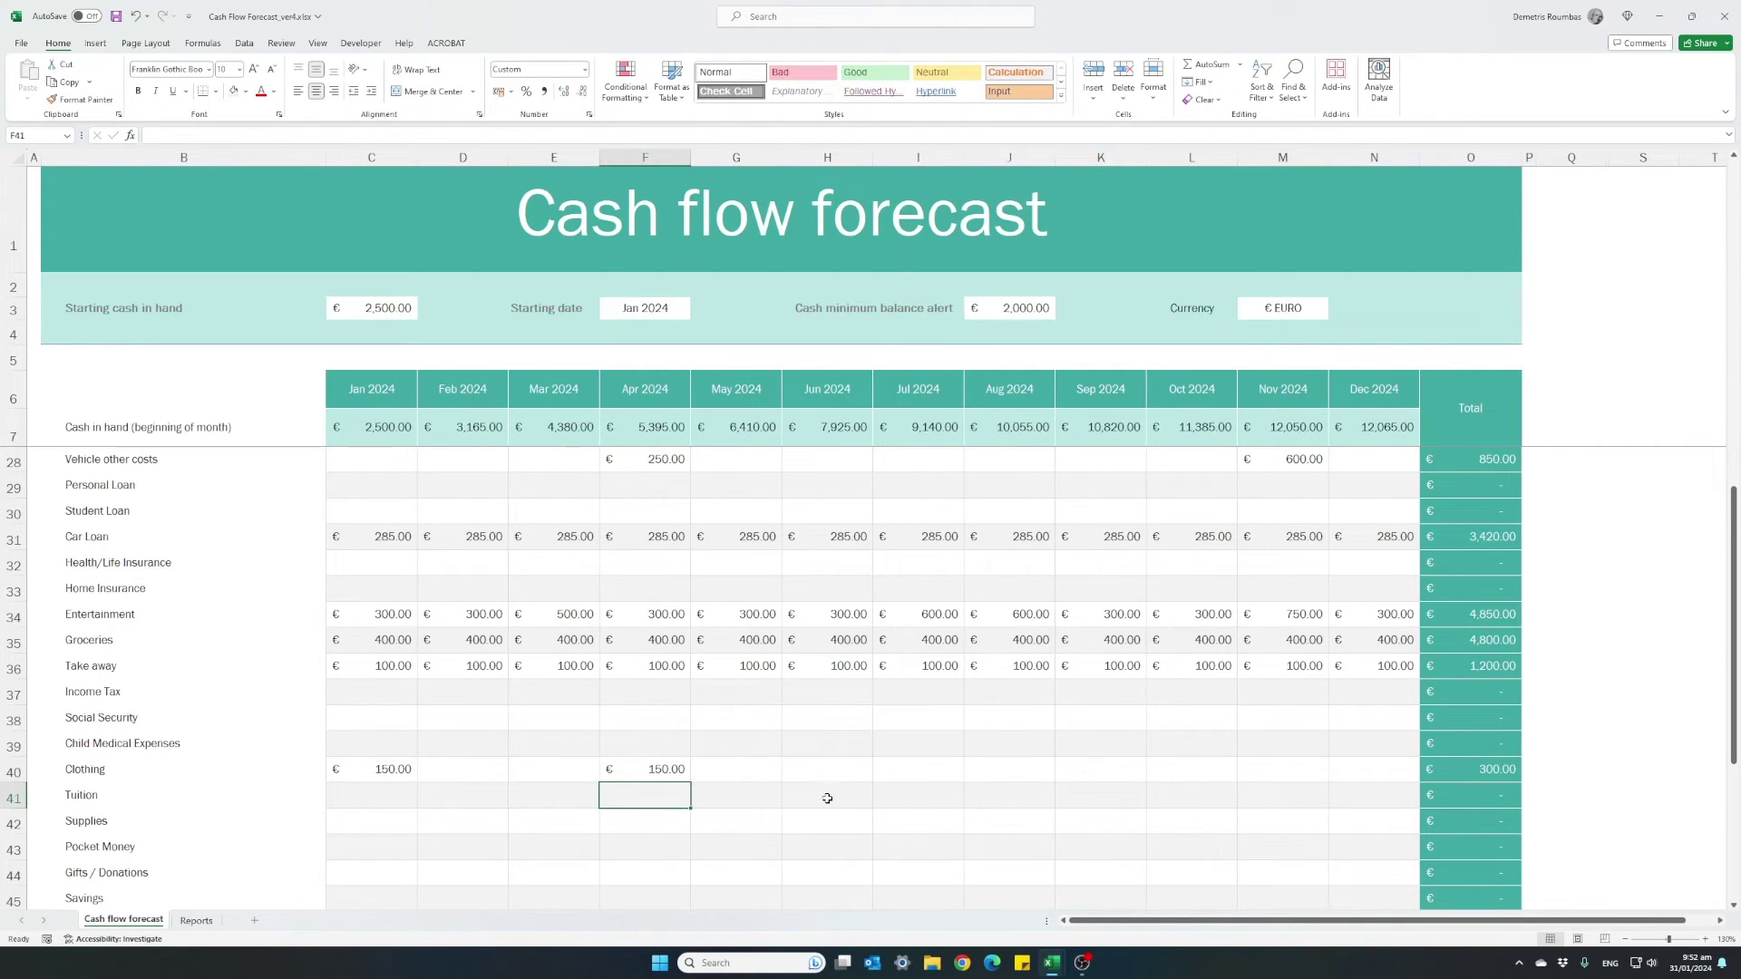
pyautogui.click(938, 778)
pyautogui.write('150')
pyautogui.press('Return')
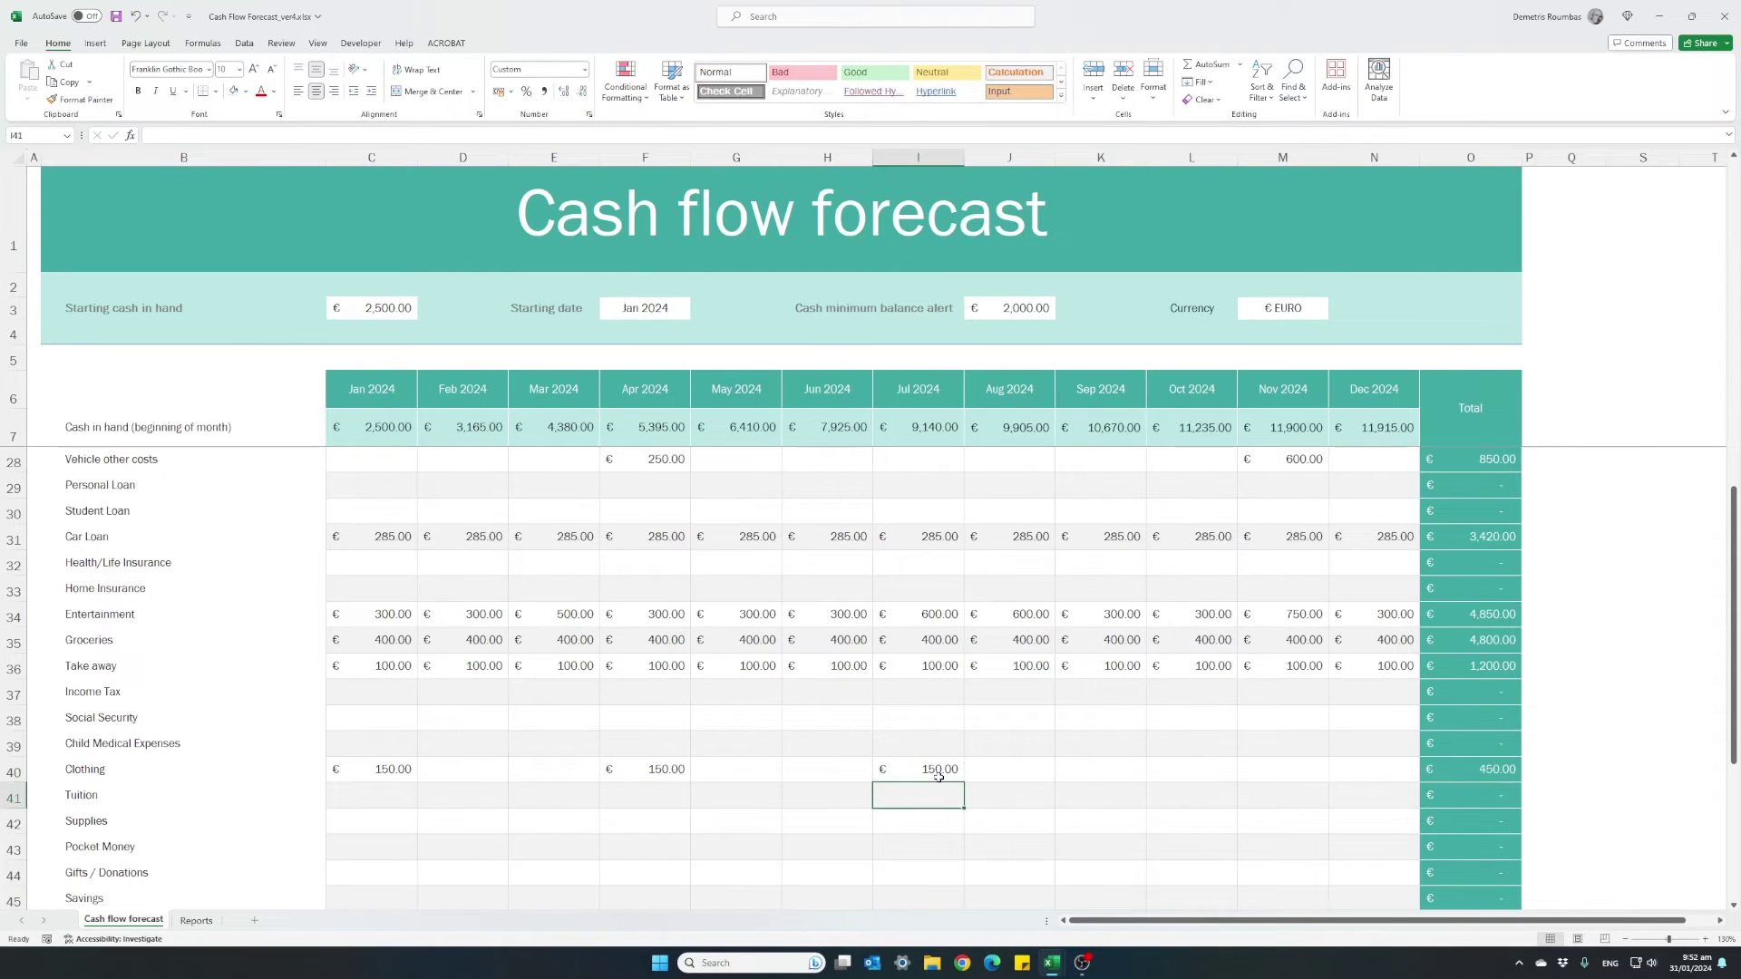
pyautogui.click(1172, 770)
pyautogui.write('150')
pyautogui.press('Return')
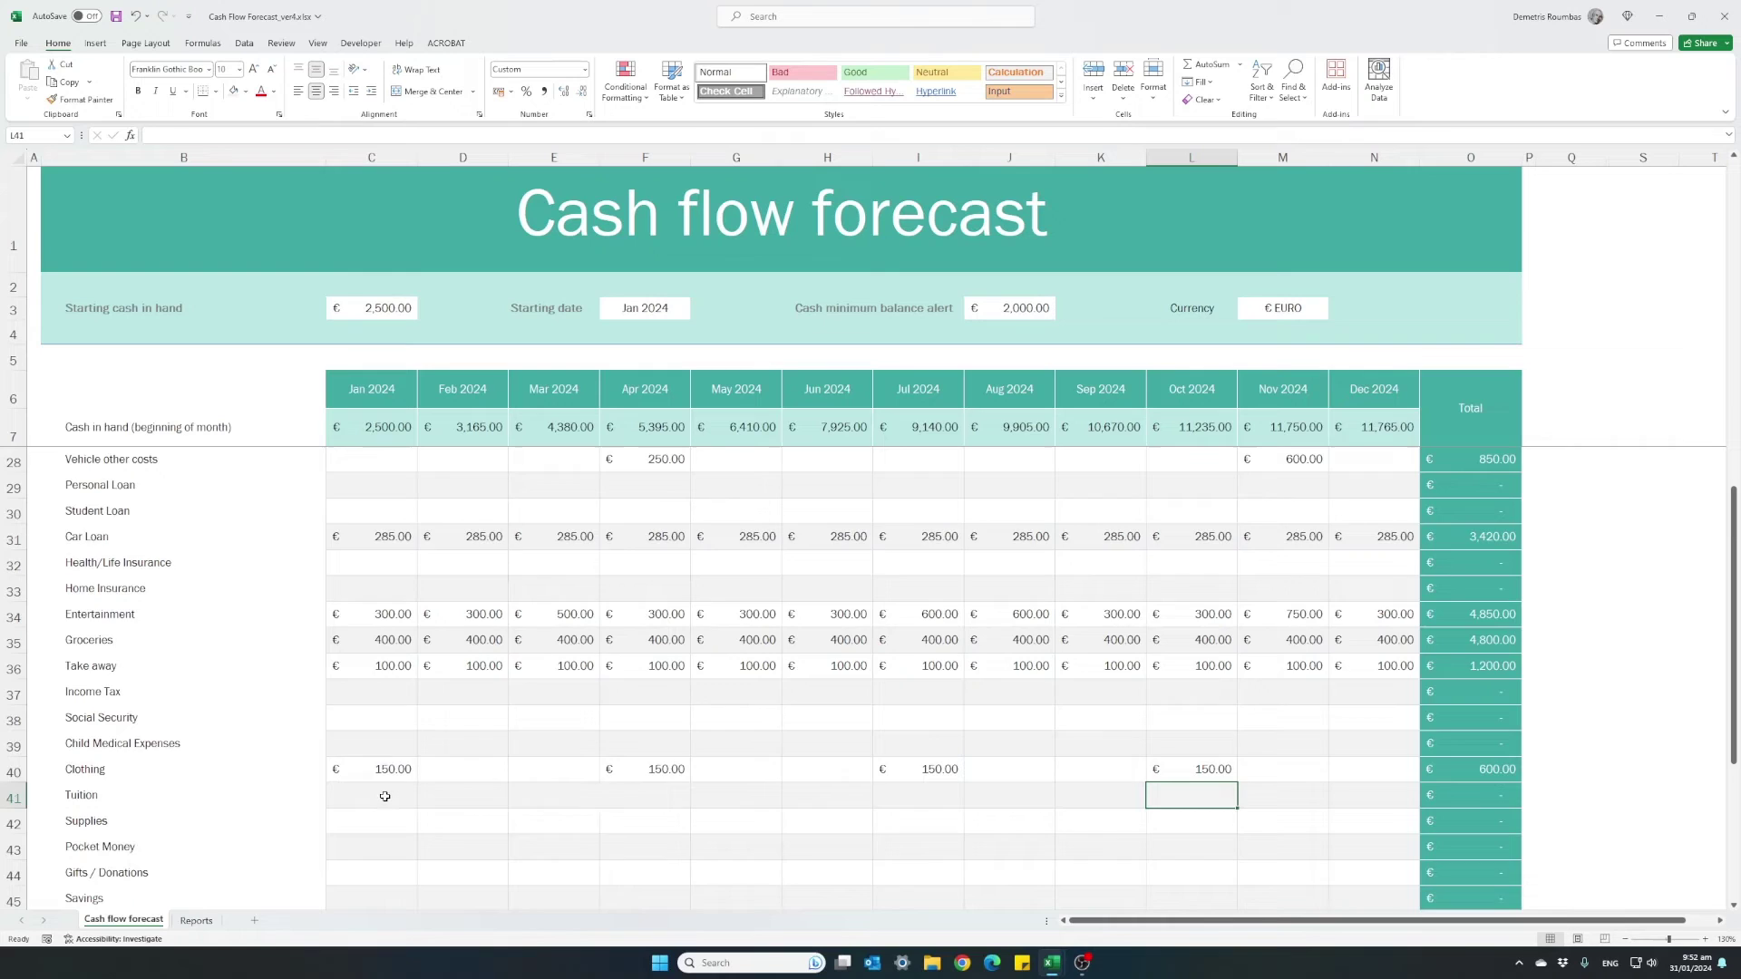
# Set Pocket Money to 100 in January and copy it to Feb–Dec.
pyautogui.scroll(-1, 384, 796)
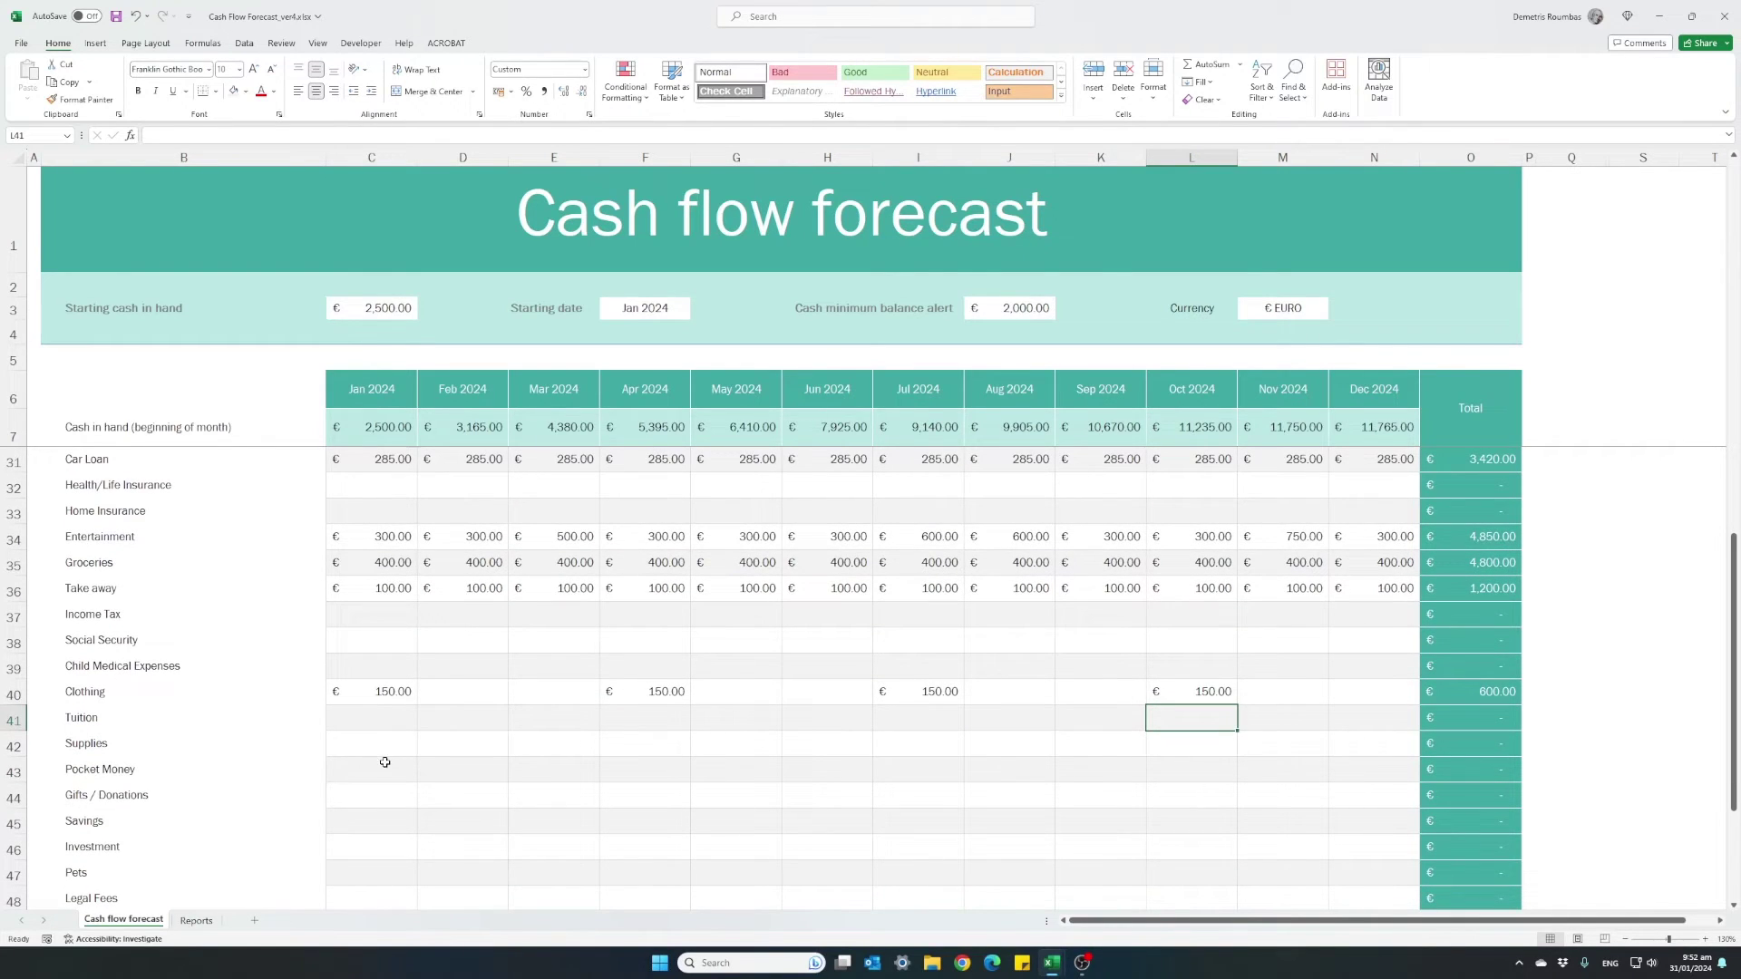
pyautogui.click(385, 763)
pyautogui.write('100')
pyautogui.hotkey('ctrl', 'Return')
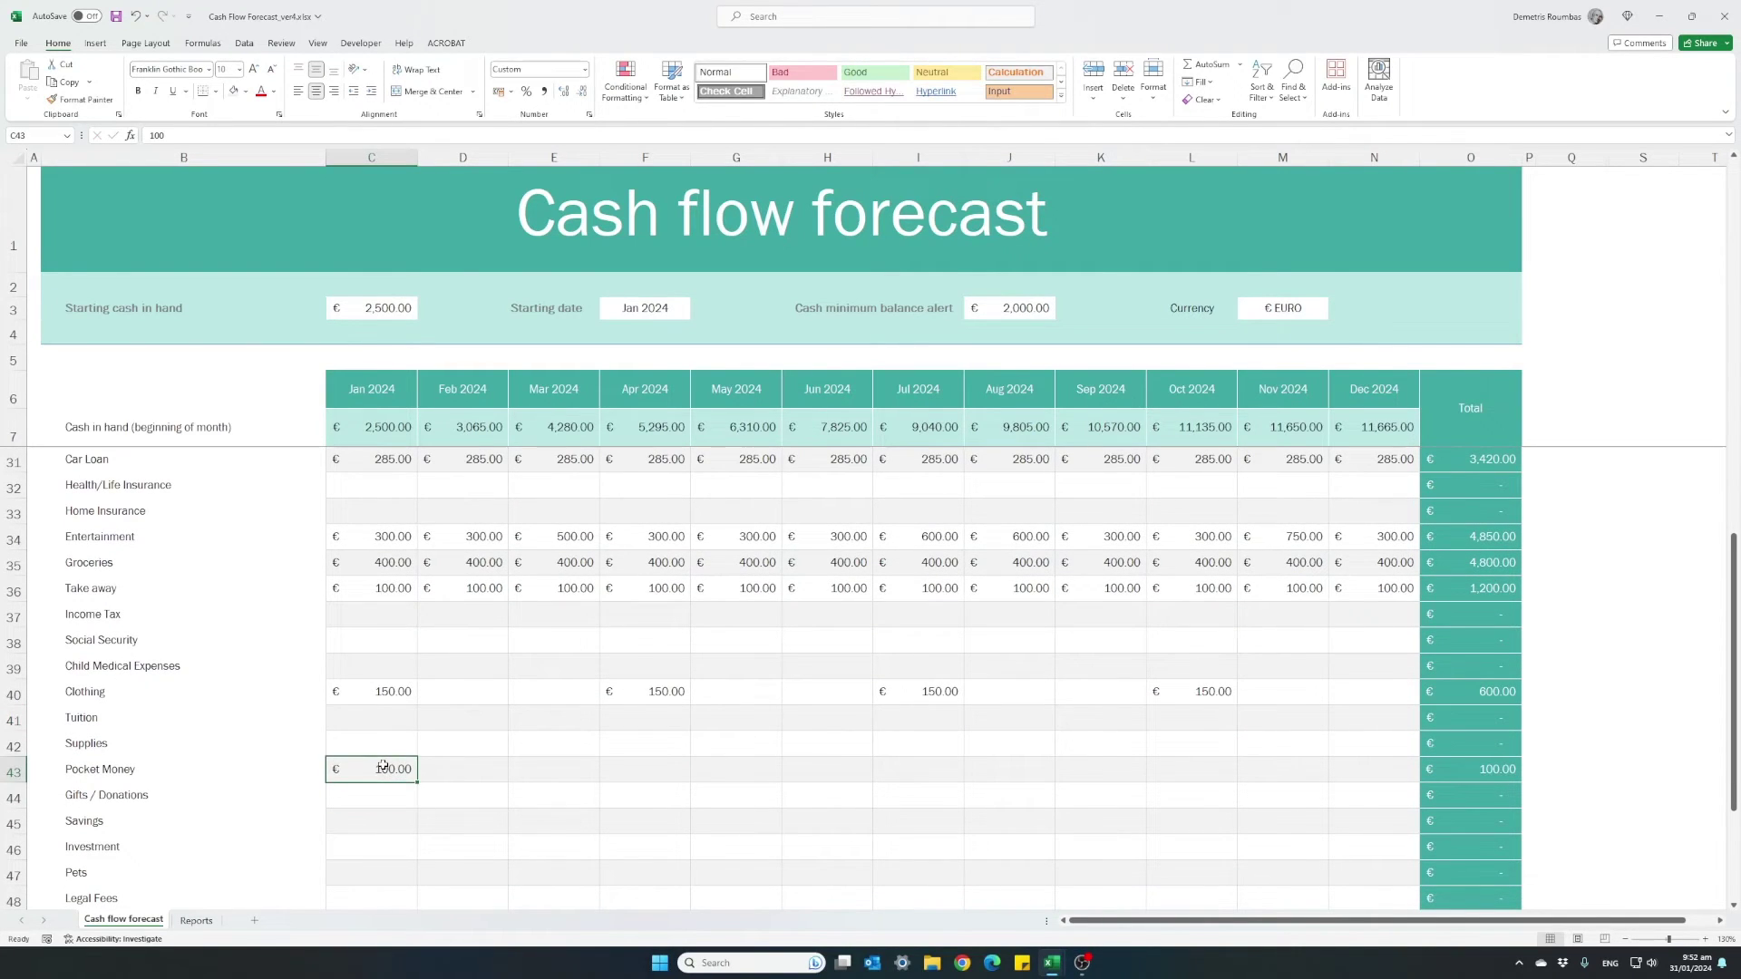
pyautogui.hotkey('ctrl', 'c')
pyautogui.moveTo(458, 769); pyautogui.dragTo(1348, 775)
pyautogui.hotkey('ctrl', 'v')
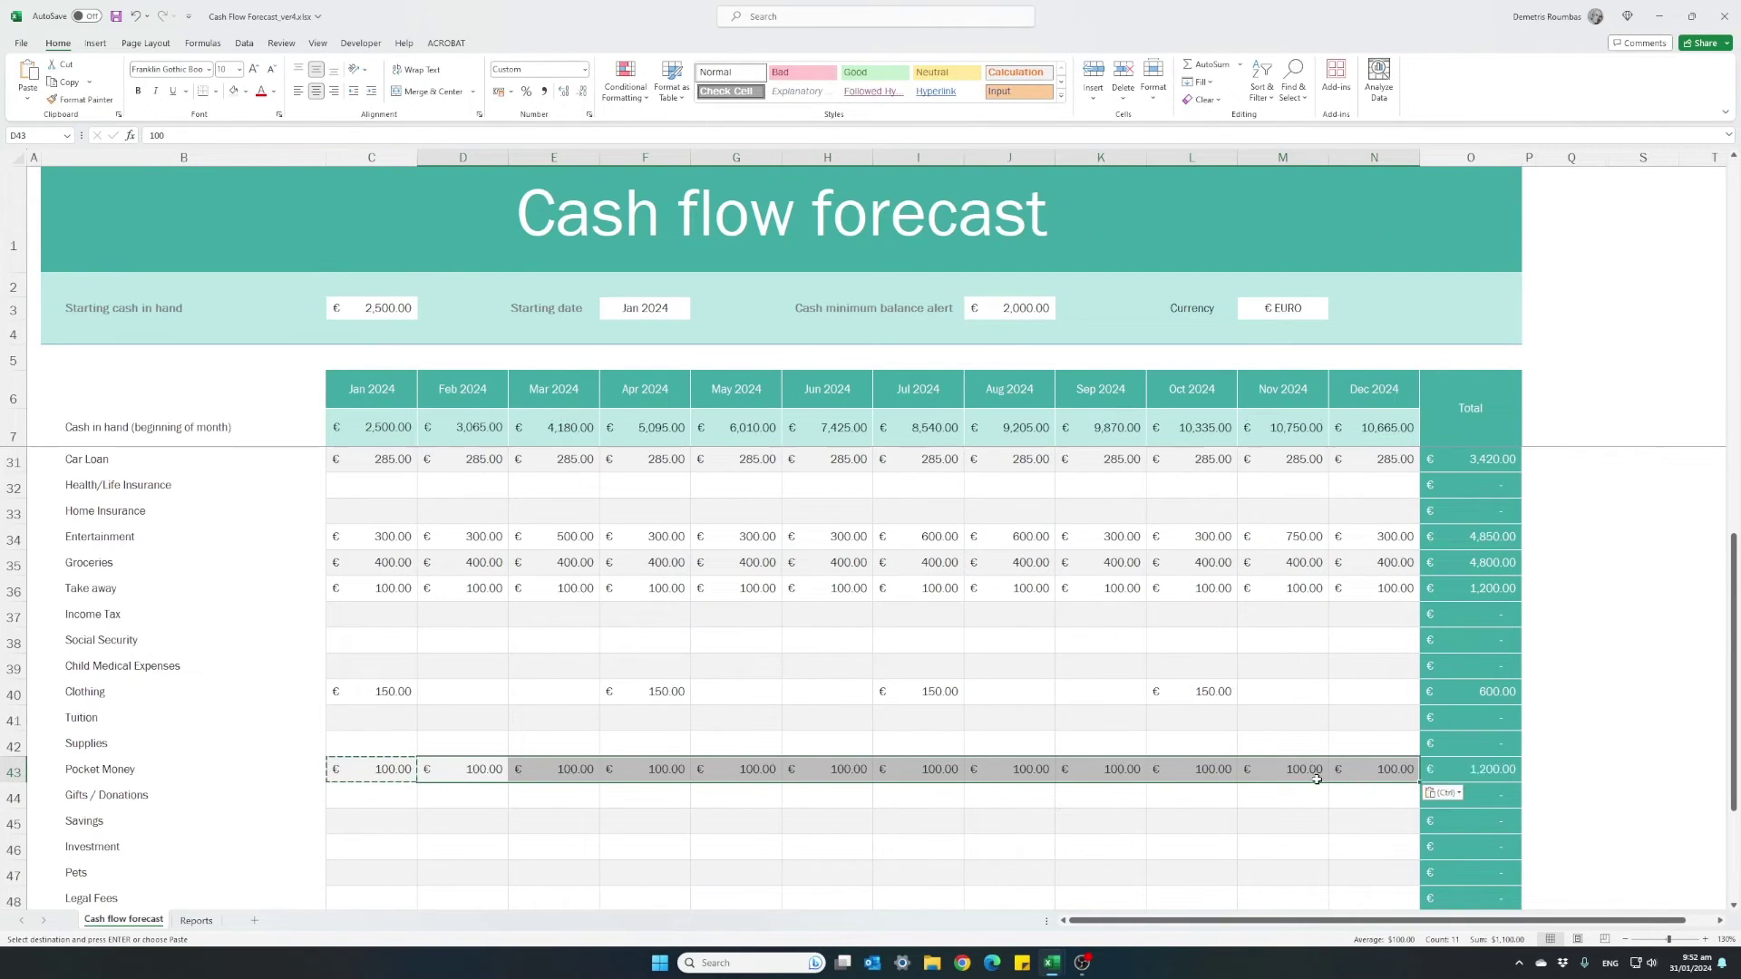
pyautogui.press('ctrl')
pyautogui.press('Escape')
pyautogui.click(388, 798)
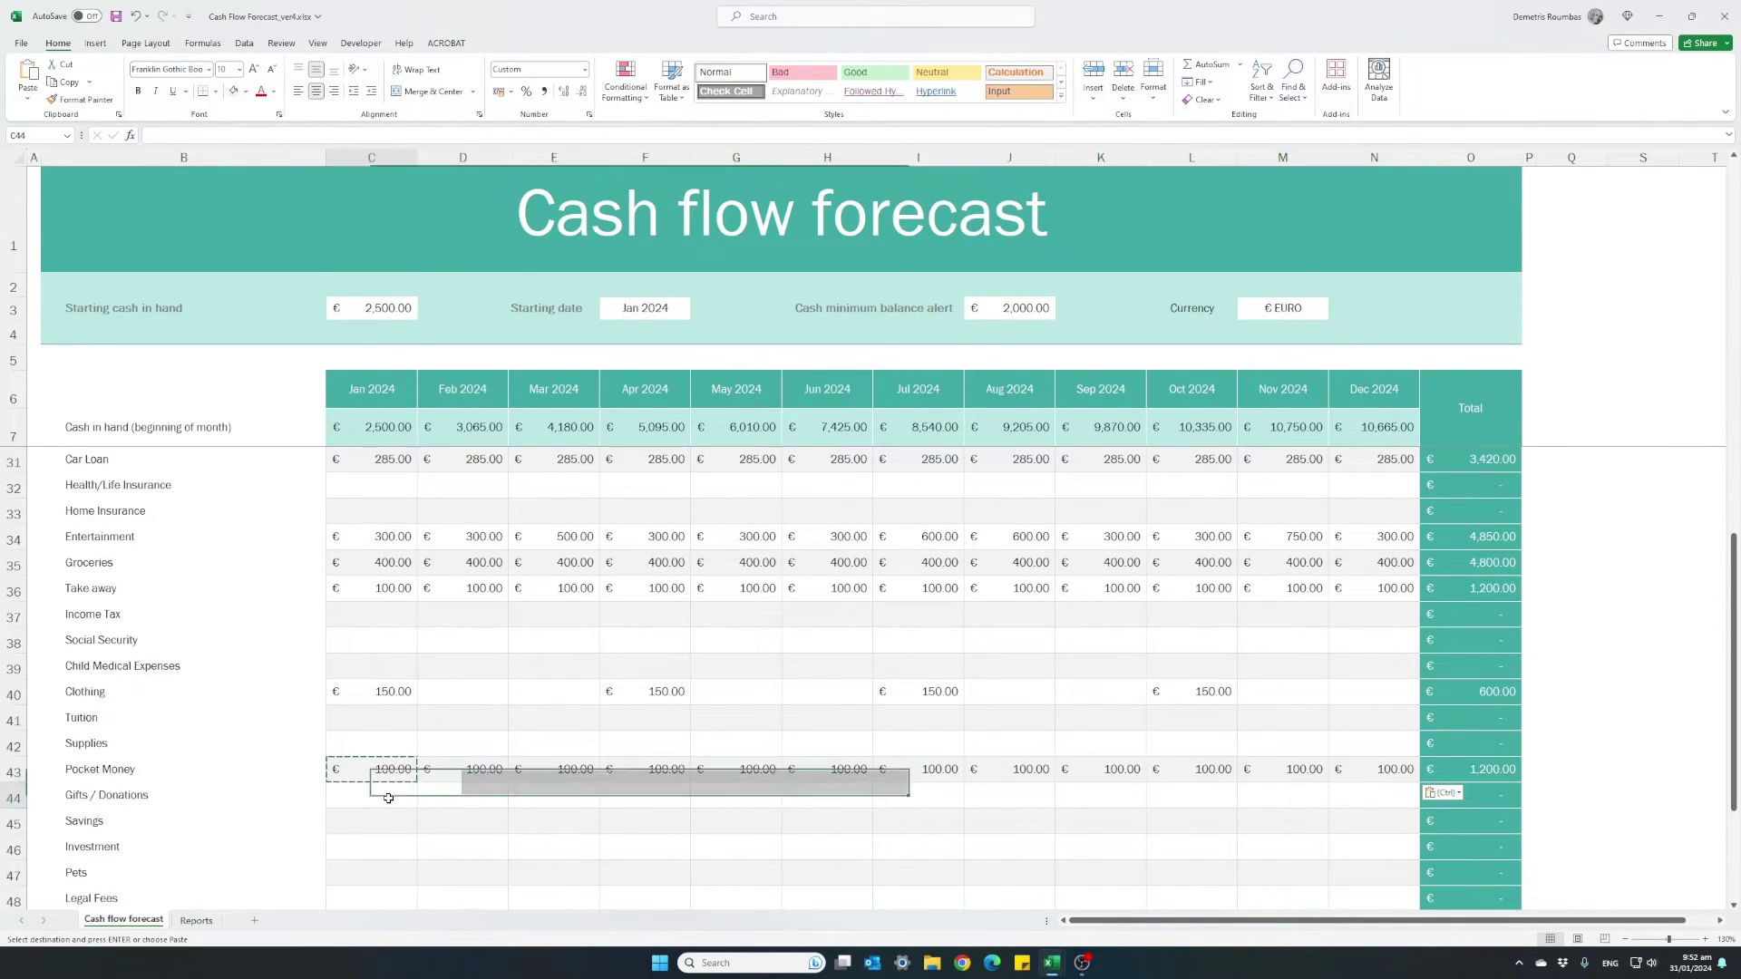
pyautogui.scroll(-1, 388, 798)
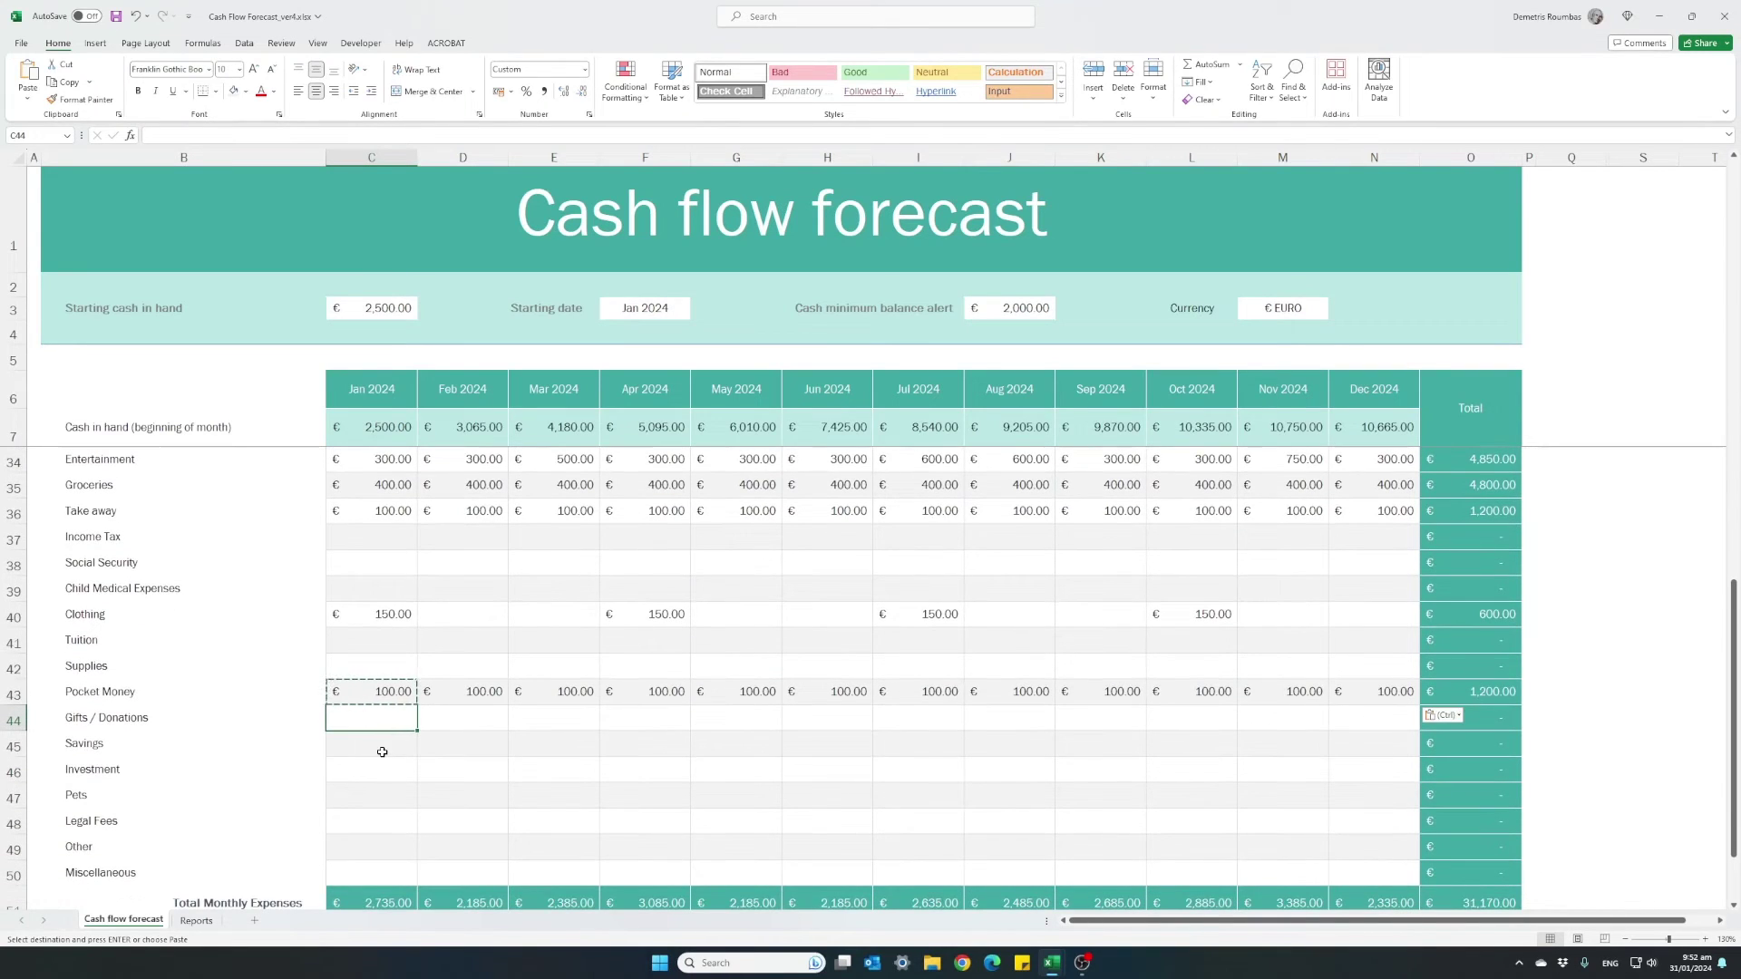
pyautogui.press('Escape')
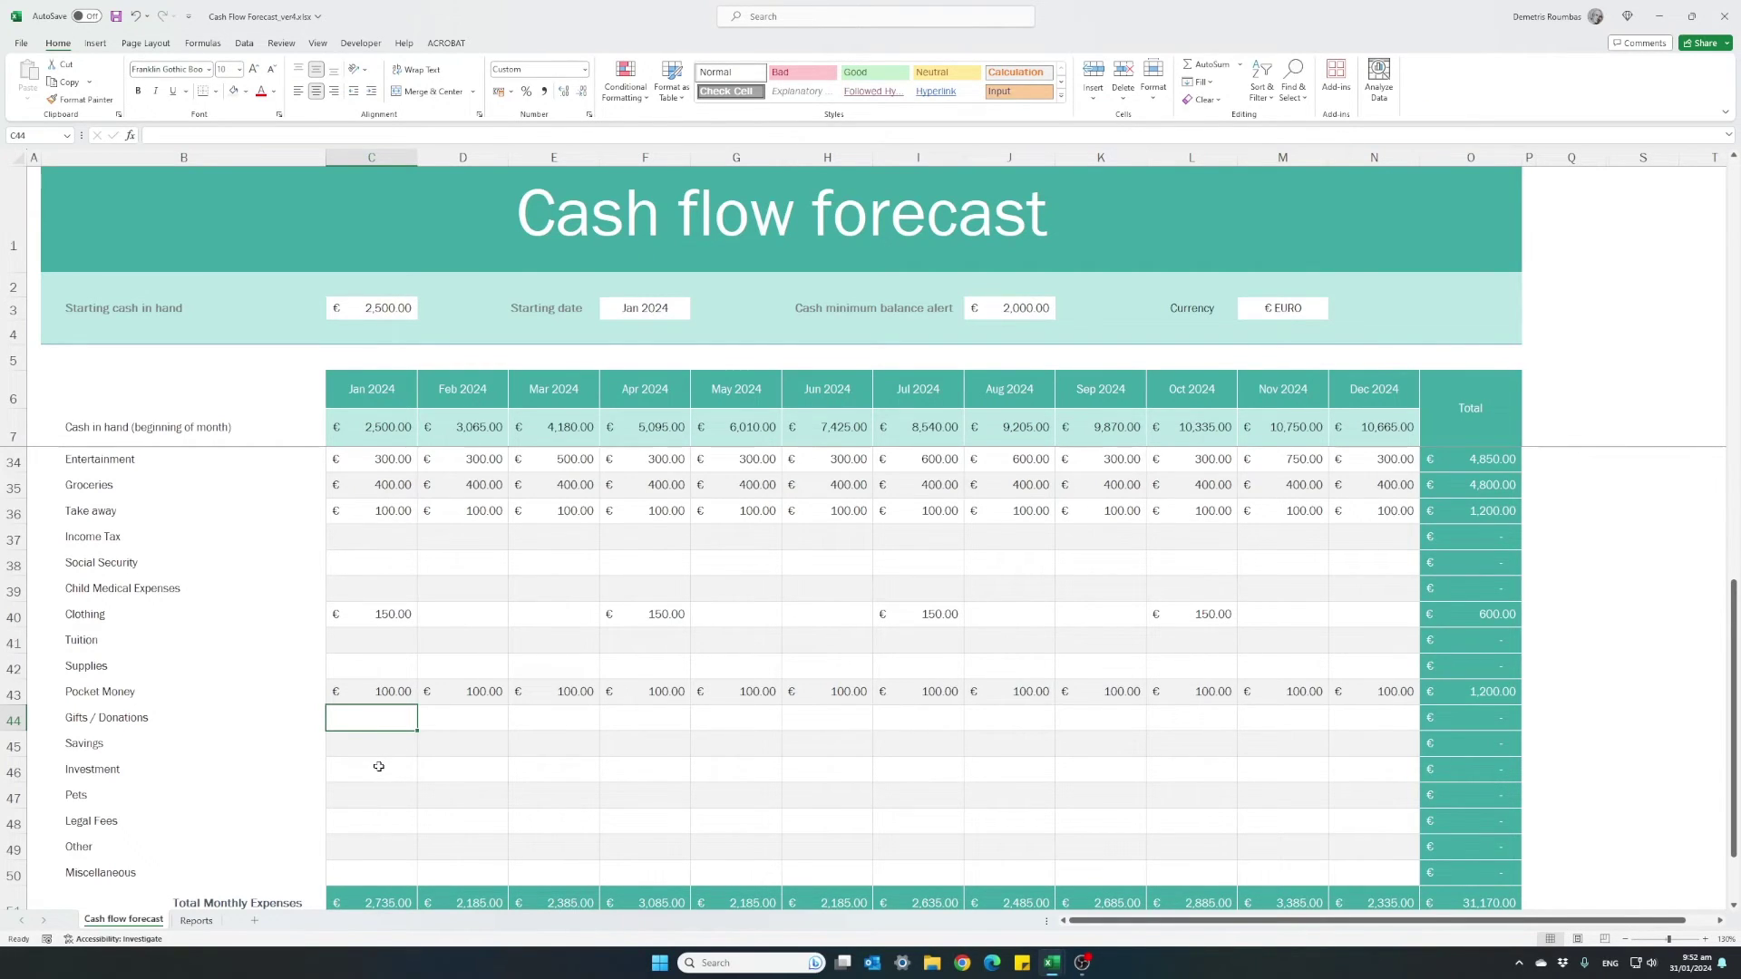
# Set Pets to 50 in January and copy it to Feb–Dec.
pyautogui.scroll(-1, 379, 767)
pyautogui.click(382, 721)
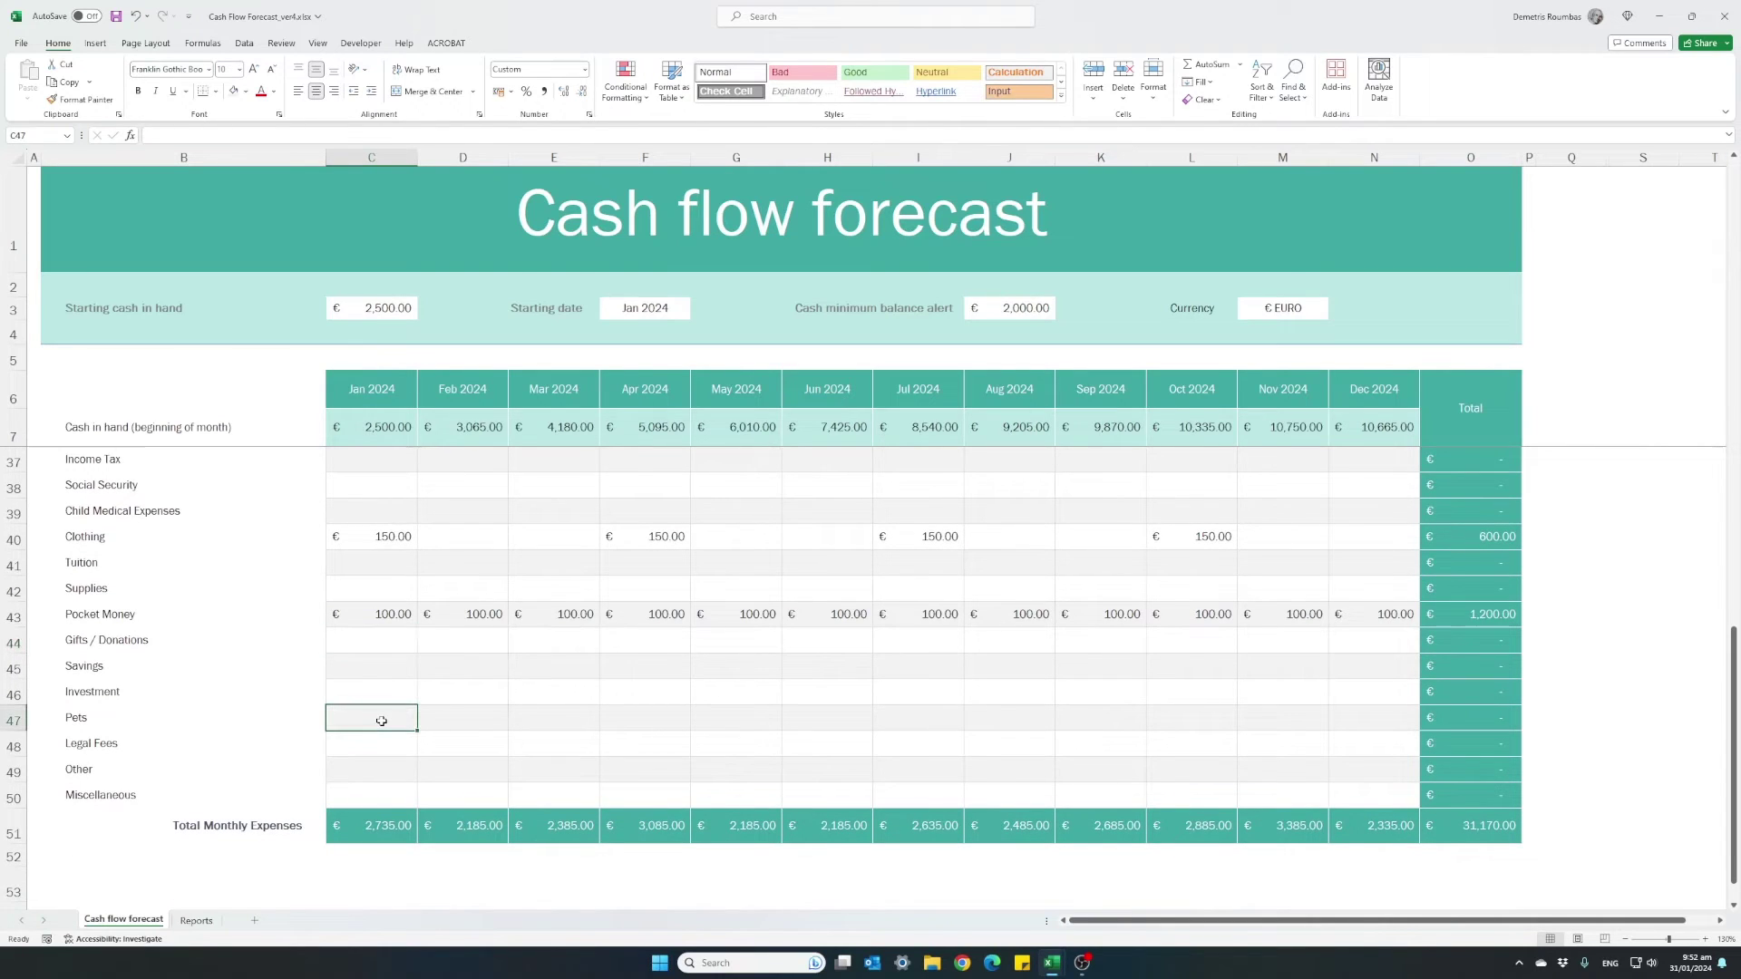
pyautogui.write('50')
pyautogui.press('Return')
pyautogui.click(382, 721)
pyautogui.hotkey('ctrl', 'c')
pyautogui.moveTo(459, 716); pyautogui.dragTo(1352, 708)
pyautogui.hotkey('ctrl', 'v')
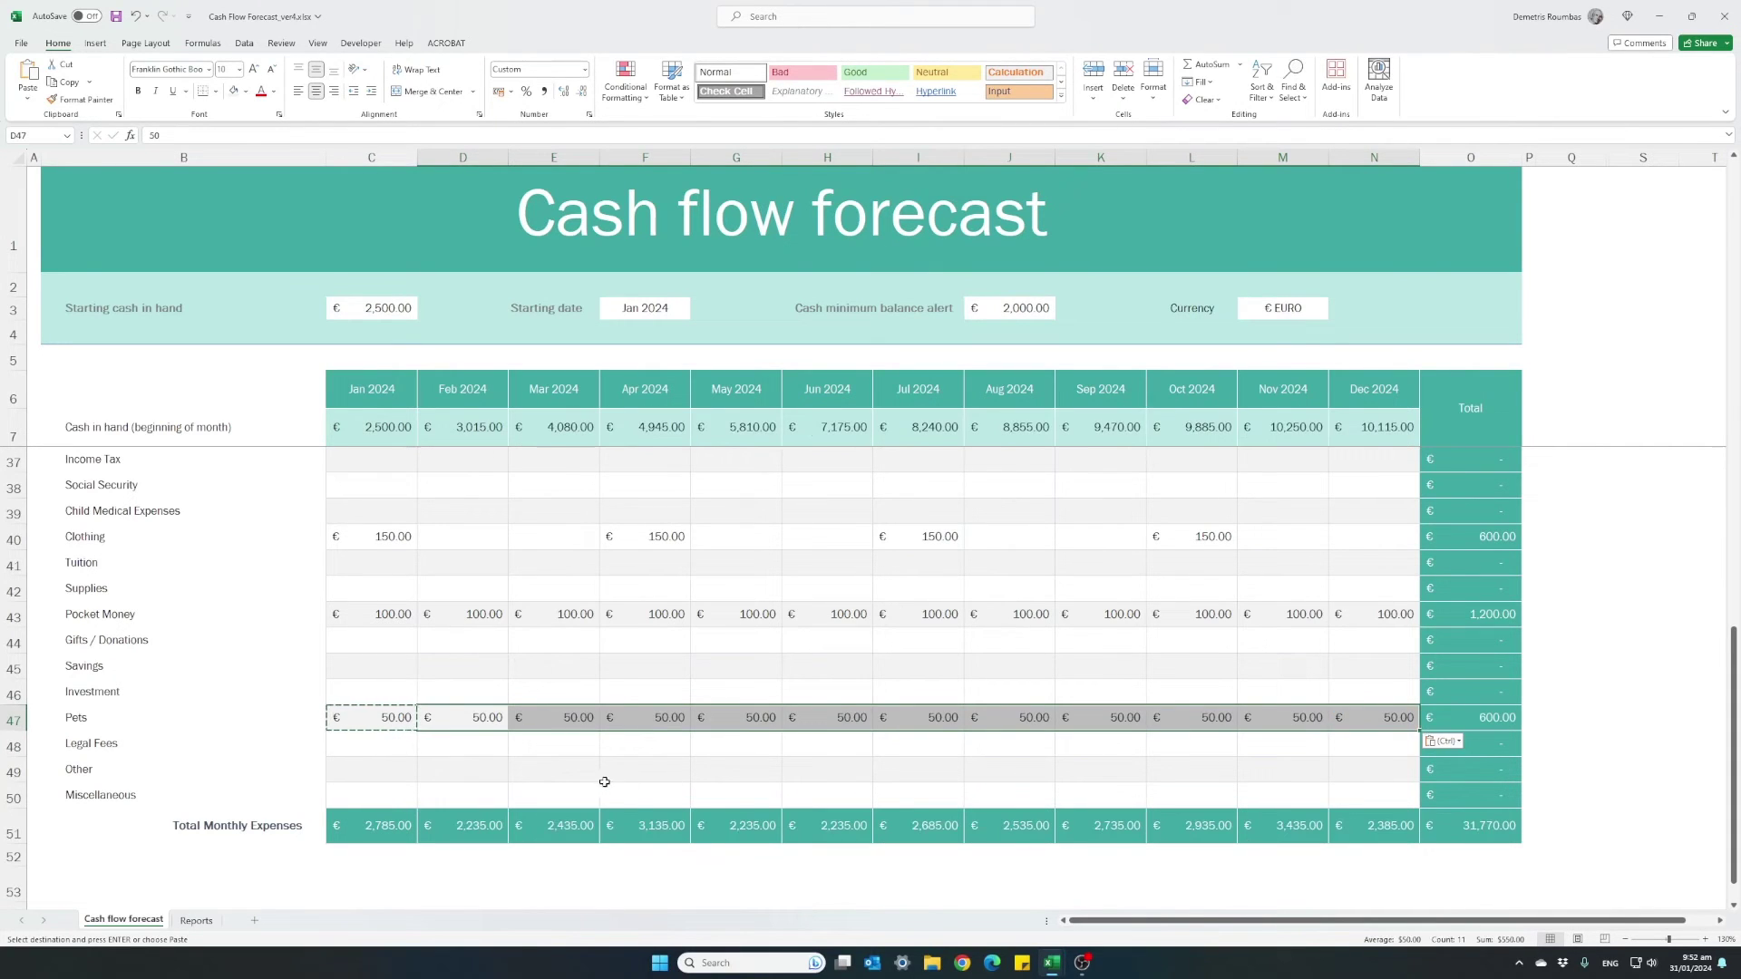
pyautogui.click(497, 759)
pyautogui.press('Escape')
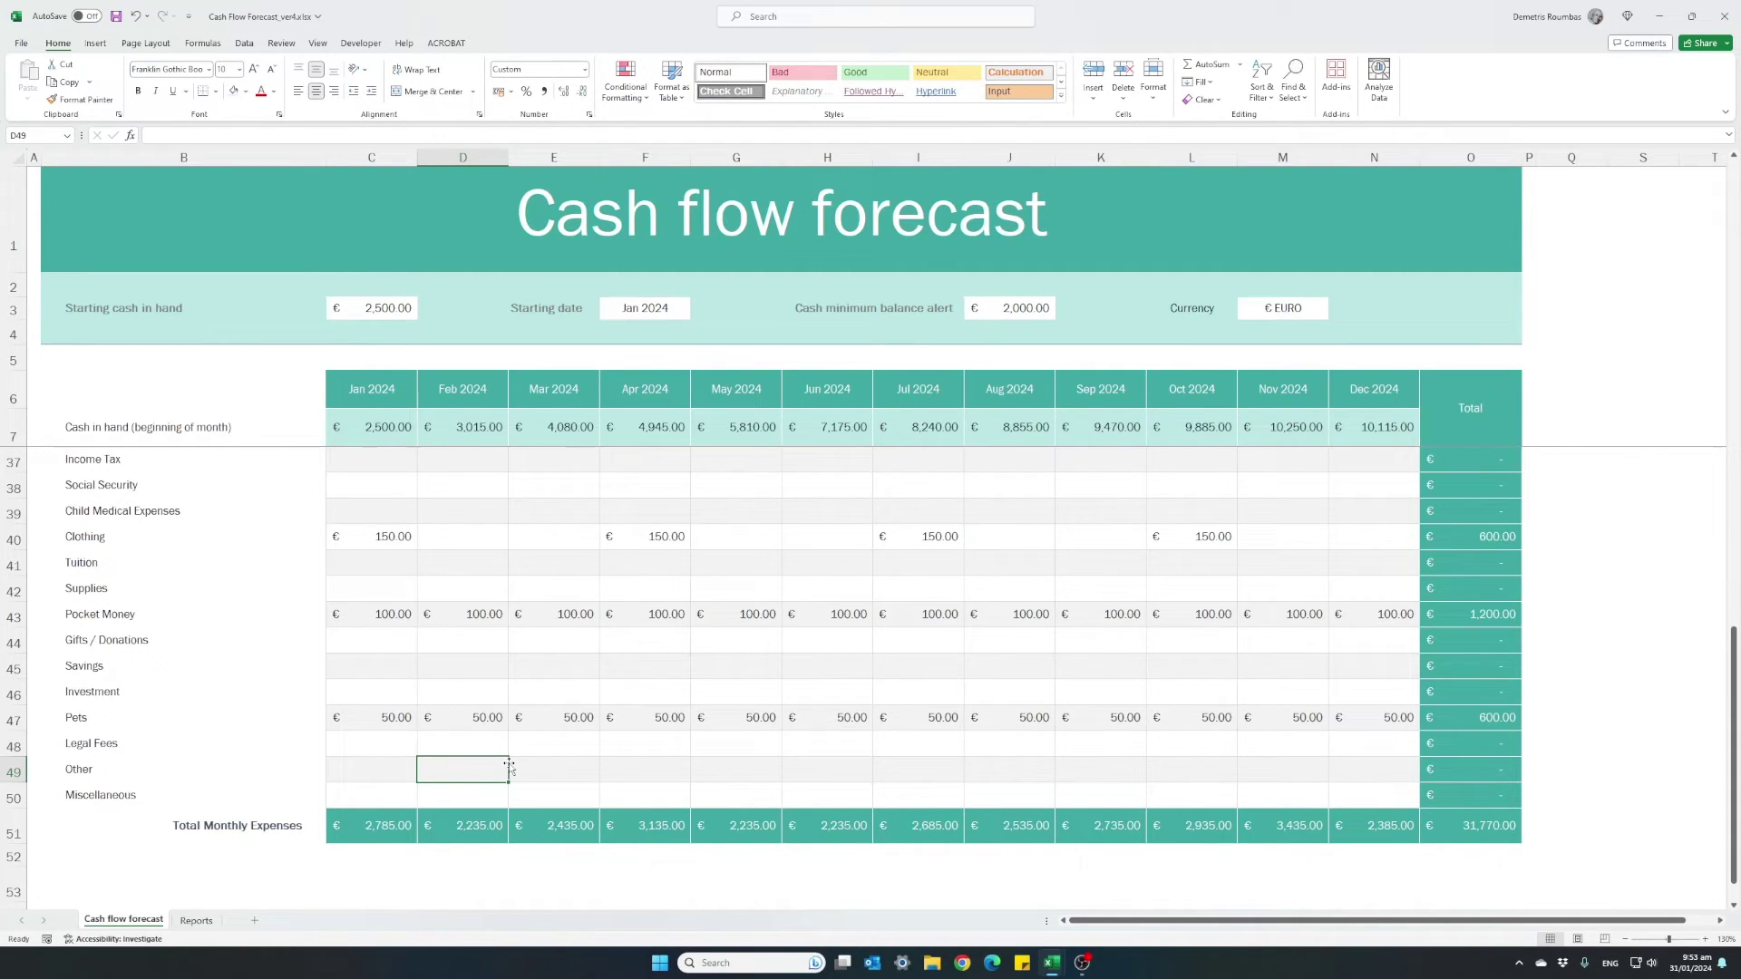
pyautogui.scroll(3, 509, 767)
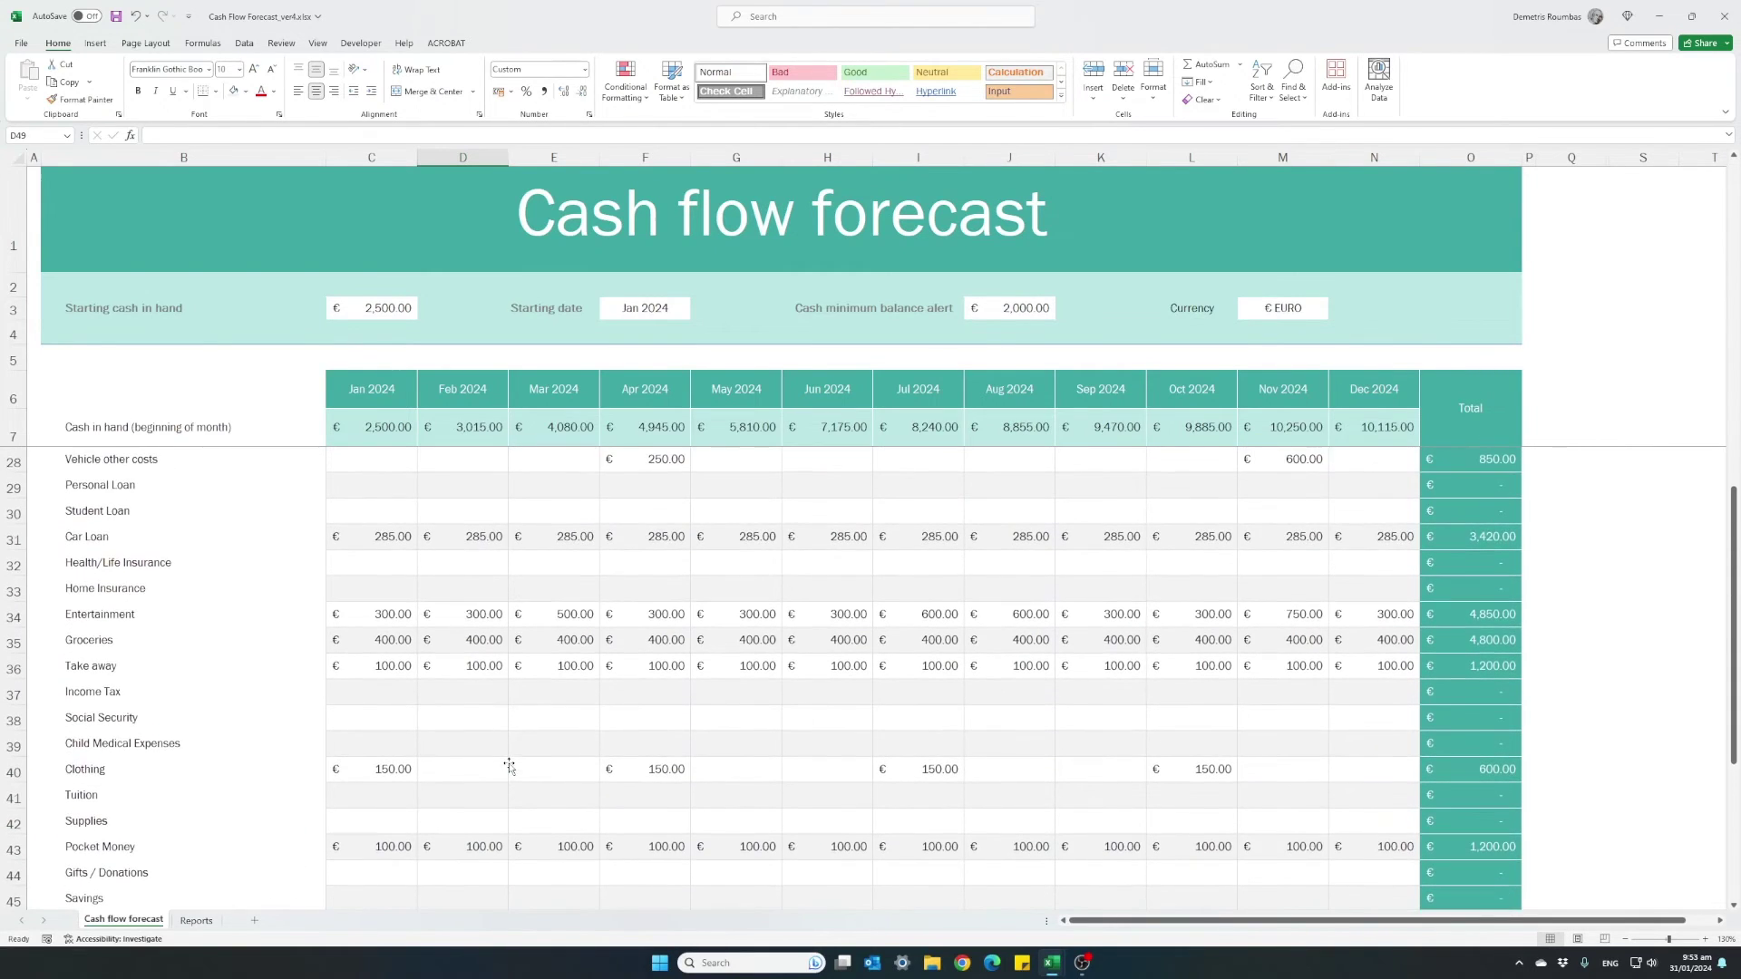
pyautogui.scroll(2, 508, 767)
pyautogui.scroll(-6, 509, 767)
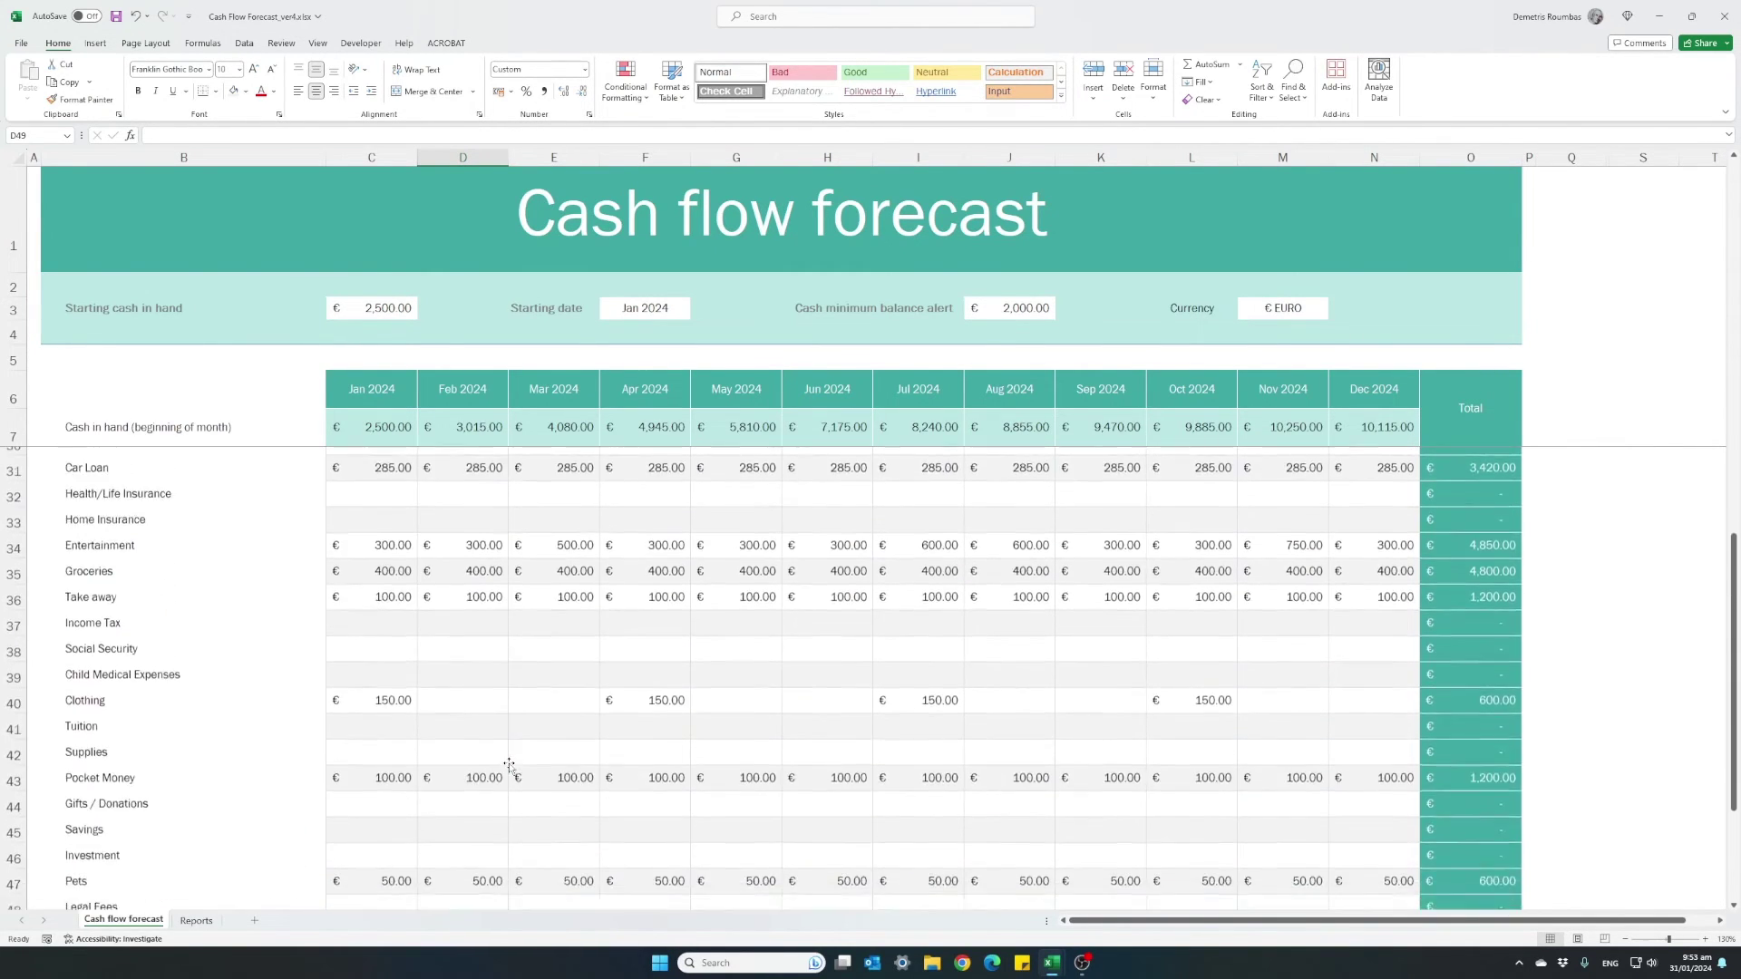
pyautogui.click(388, 752)
pyautogui.click(469, 754)
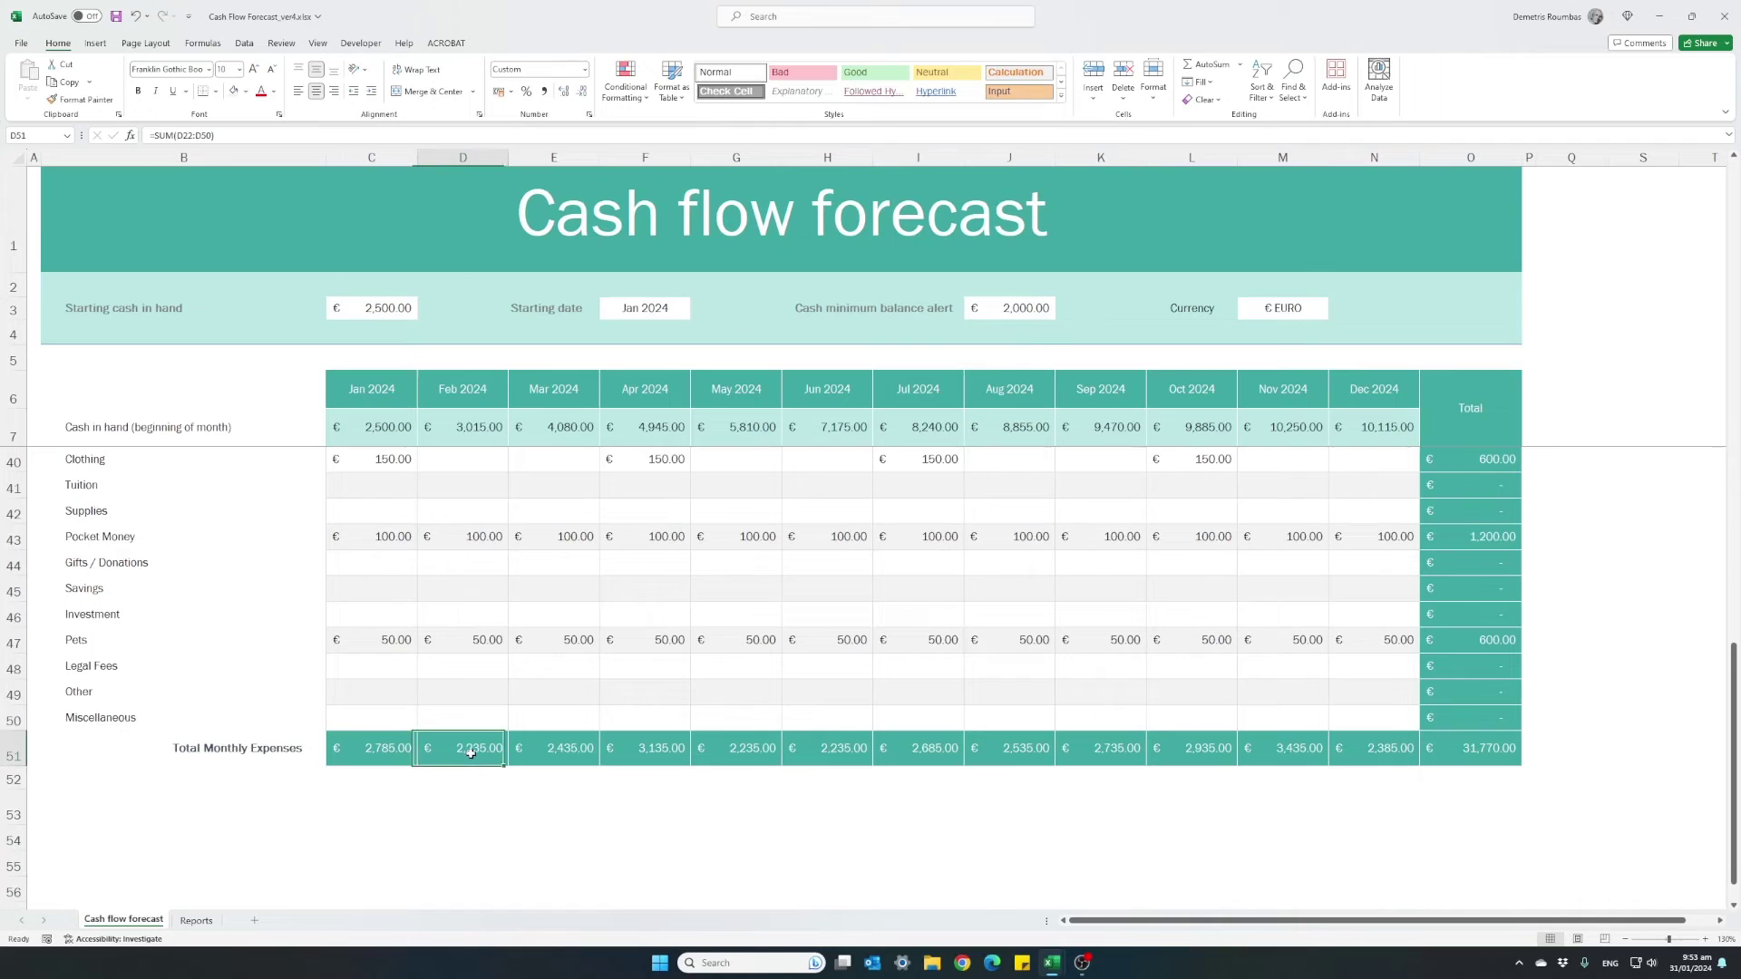
pyautogui.click(569, 750)
pyautogui.click(640, 749)
pyautogui.click(723, 745)
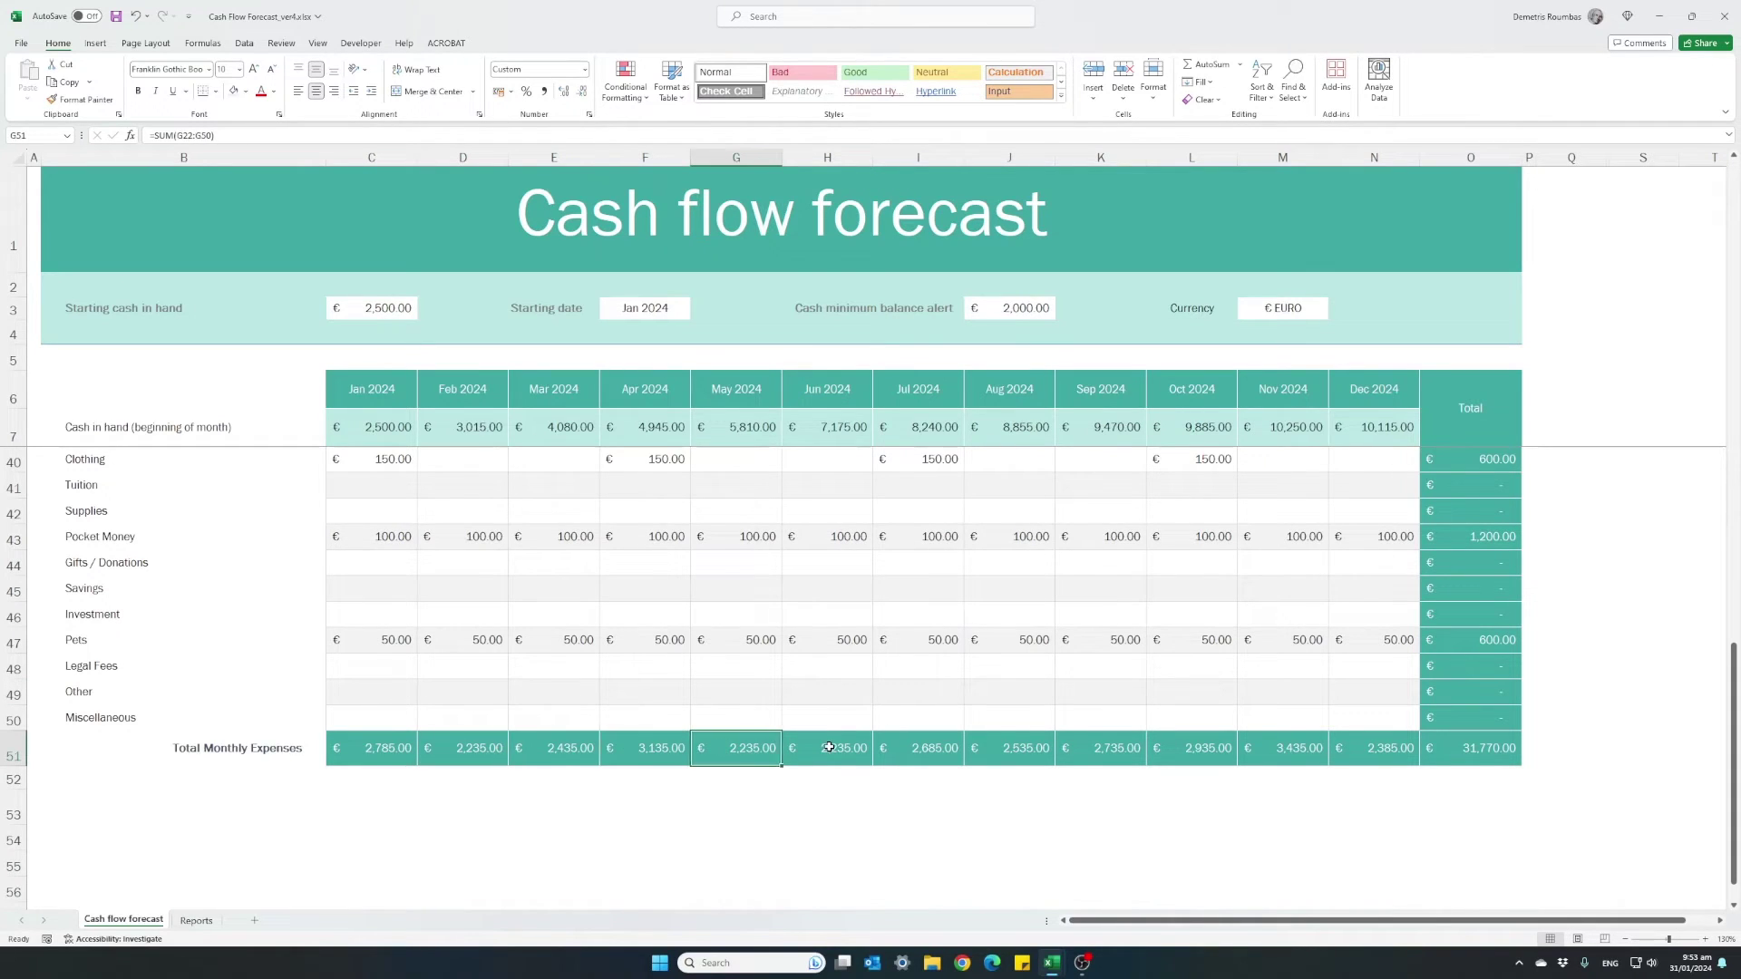
pyautogui.click(830, 747)
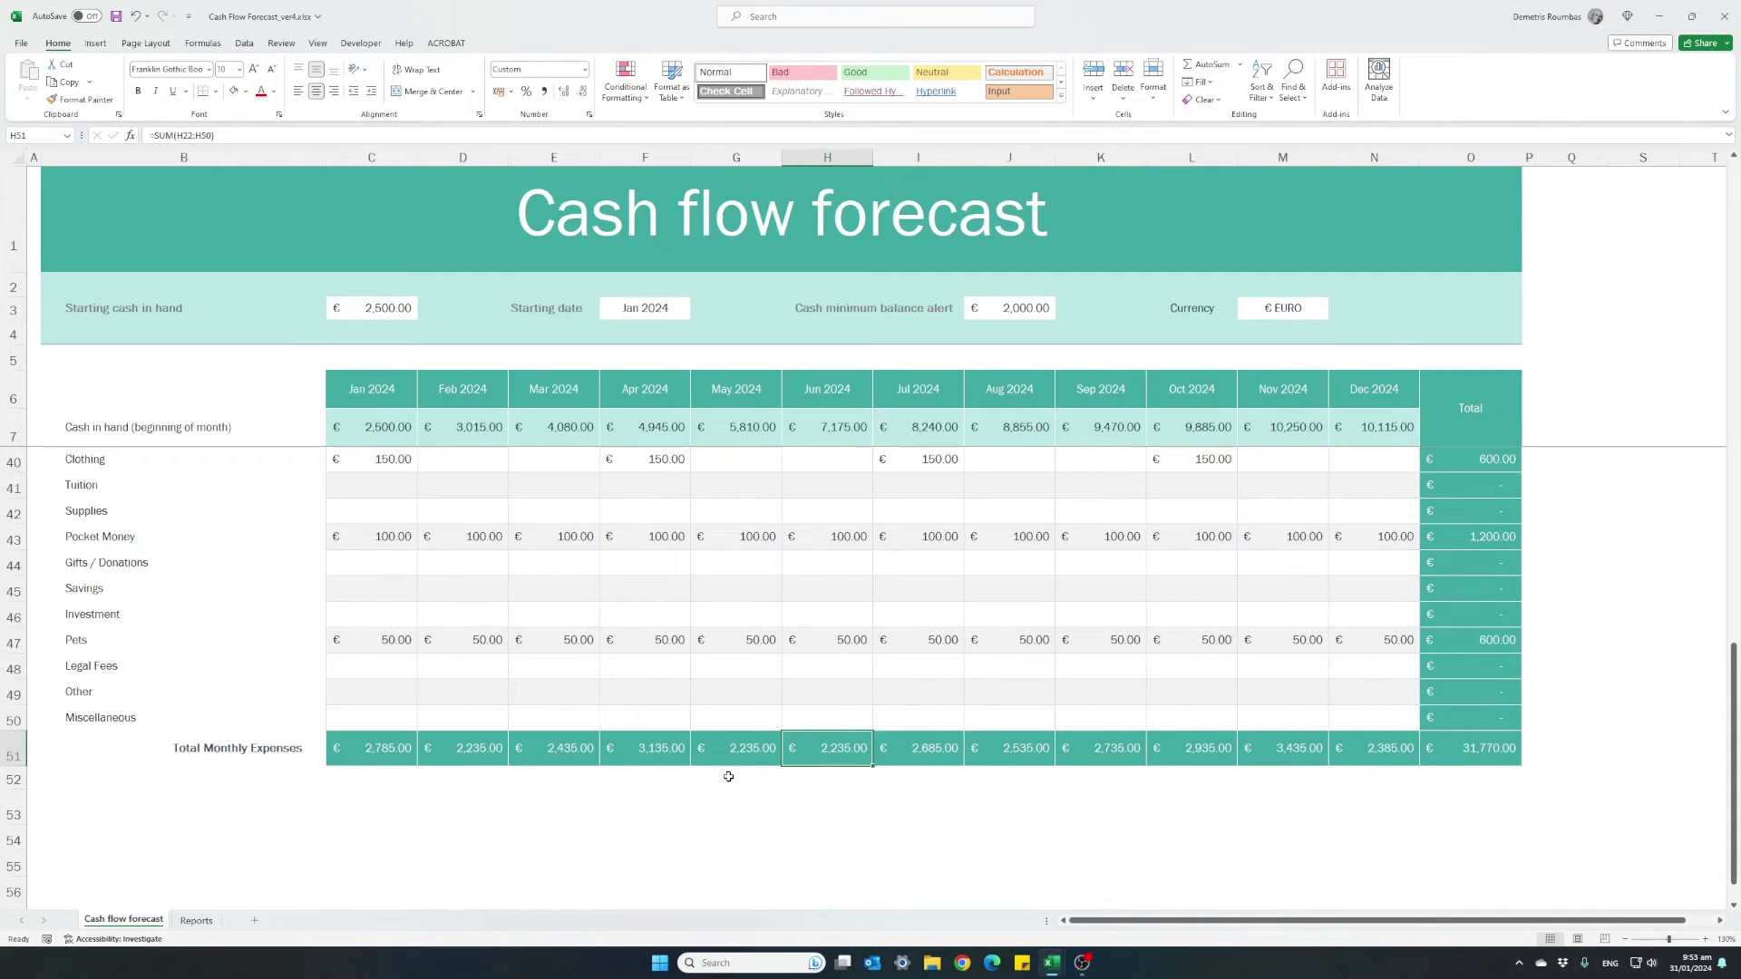
pyautogui.scroll(10, 599, 747)
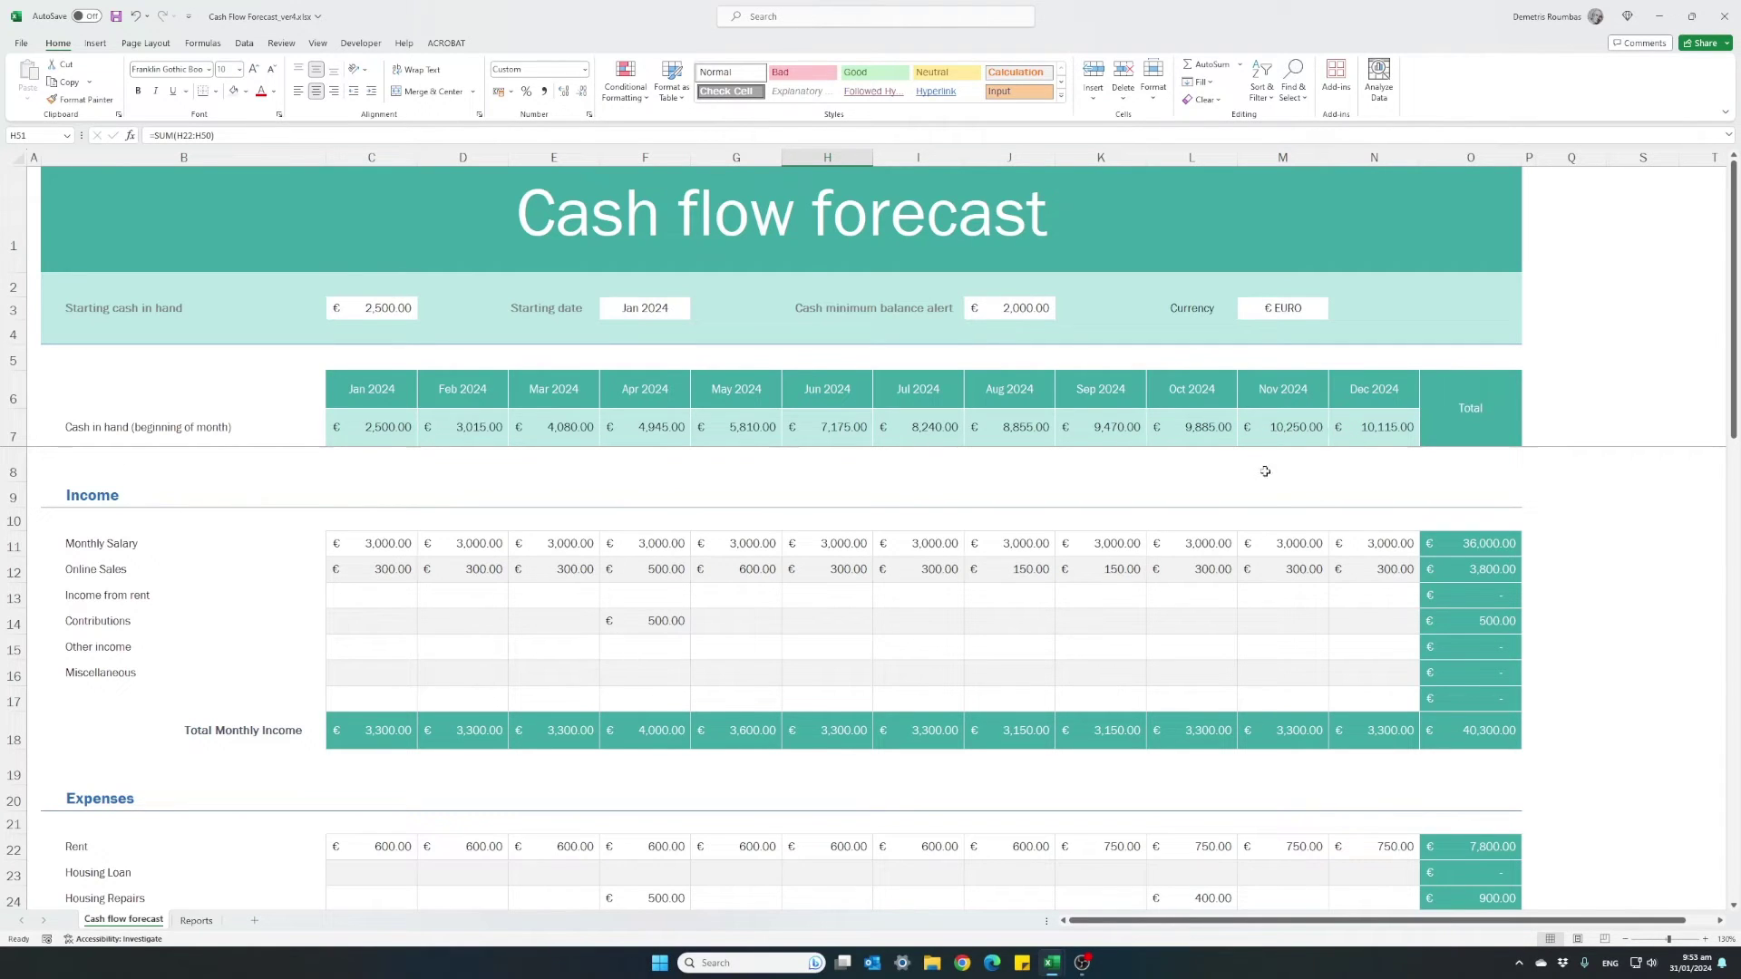
# Switch to the Reports sheet, zoom in, and inspect the chart bars and donut slices.
pyautogui.click(197, 921)
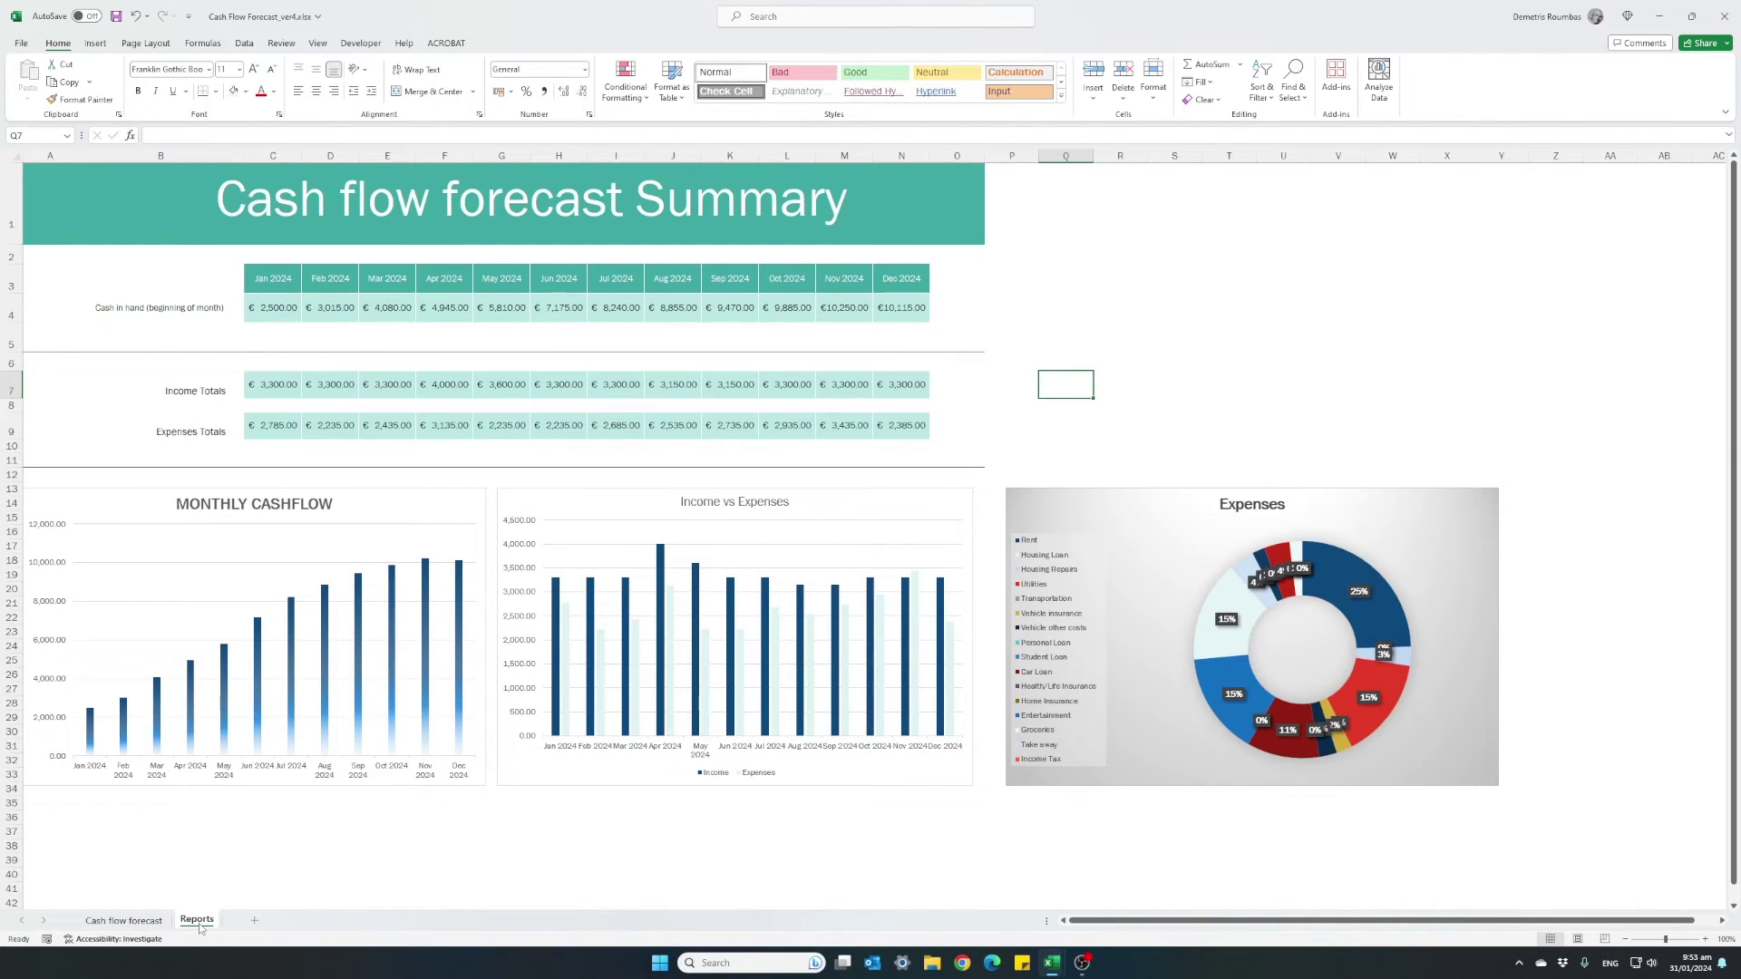
pyautogui.click(1706, 946)
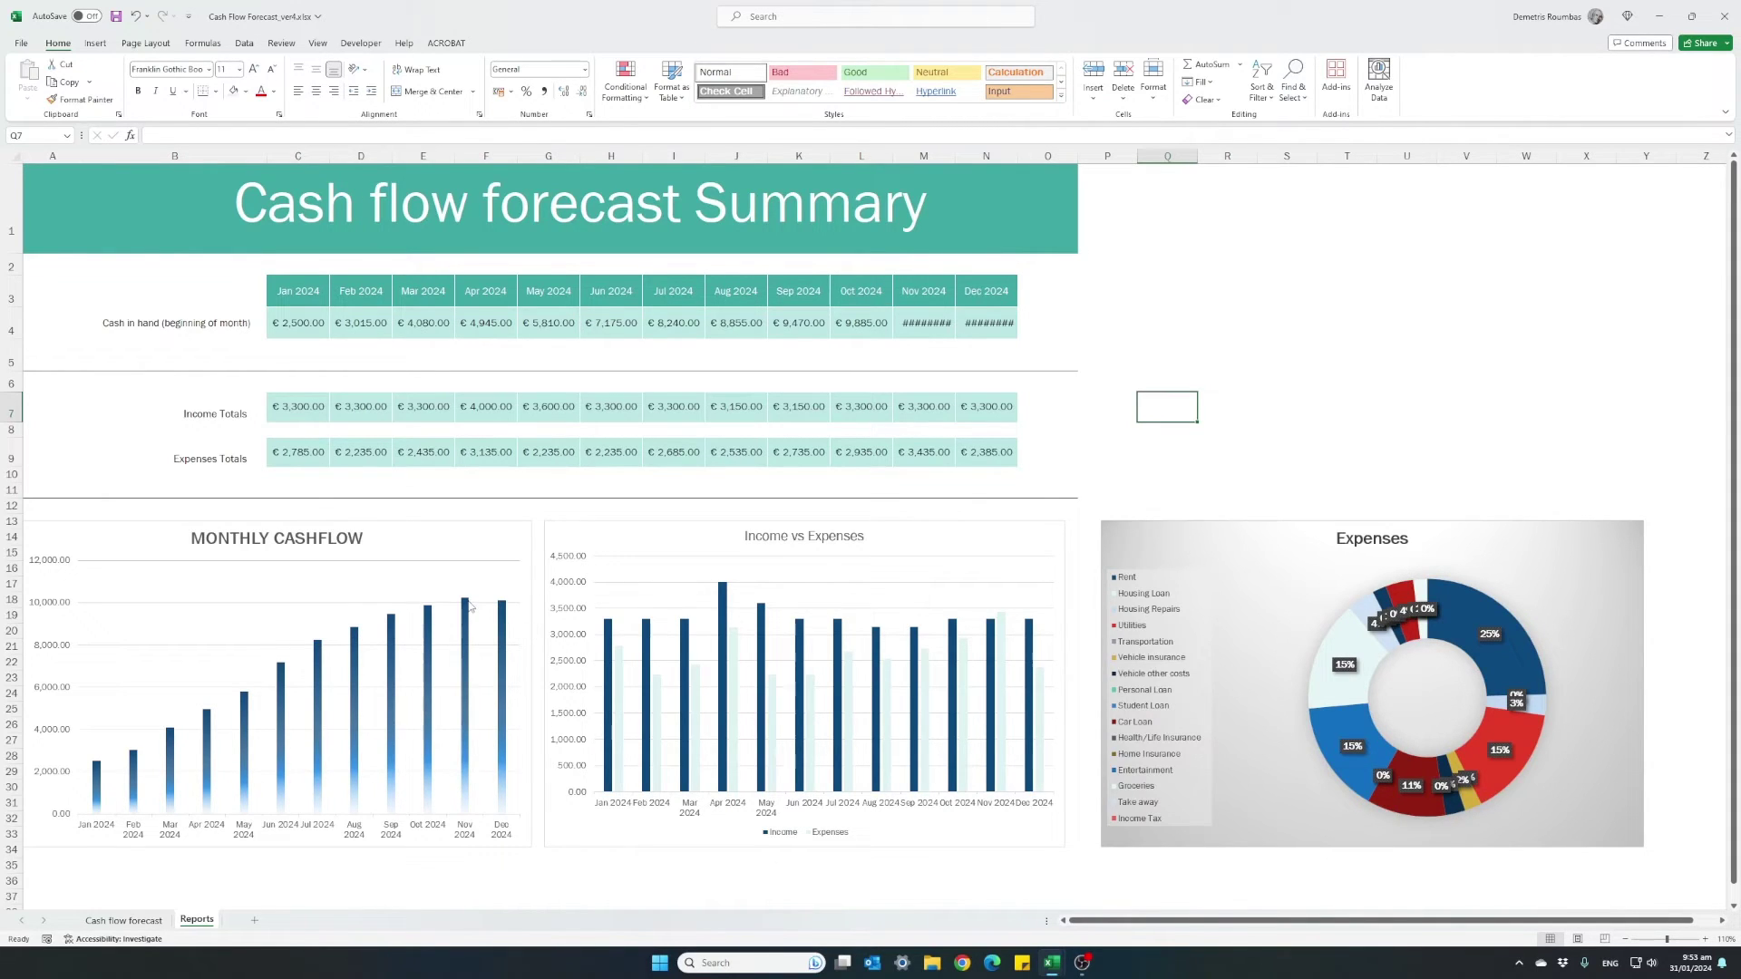
pyautogui.moveTo(469, 607)
pyautogui.moveTo(1002, 670)
pyautogui.moveTo(1487, 644)
pyautogui.moveTo(1493, 755)
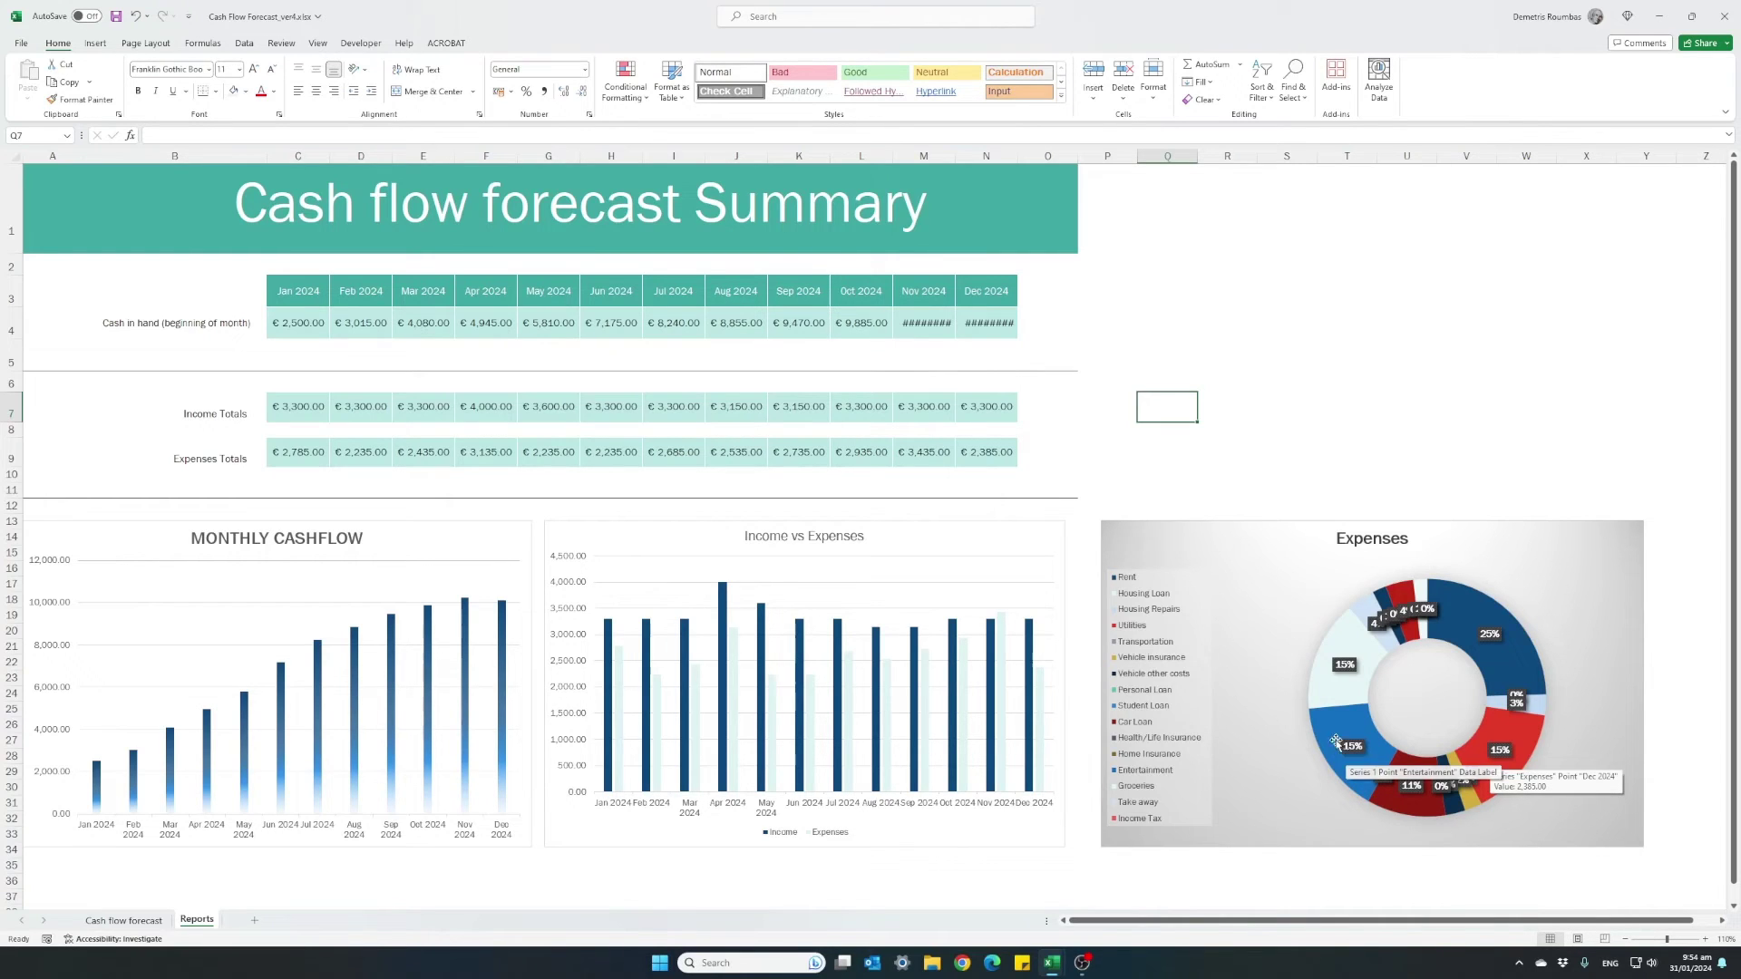
# Widen the Nov 2024 column on Reports so its cash-in-hand value displays, then check chart values.
pyautogui.moveTo(1331, 671)
pyautogui.moveTo(954, 159); pyautogui.dragTo(1034, 159)
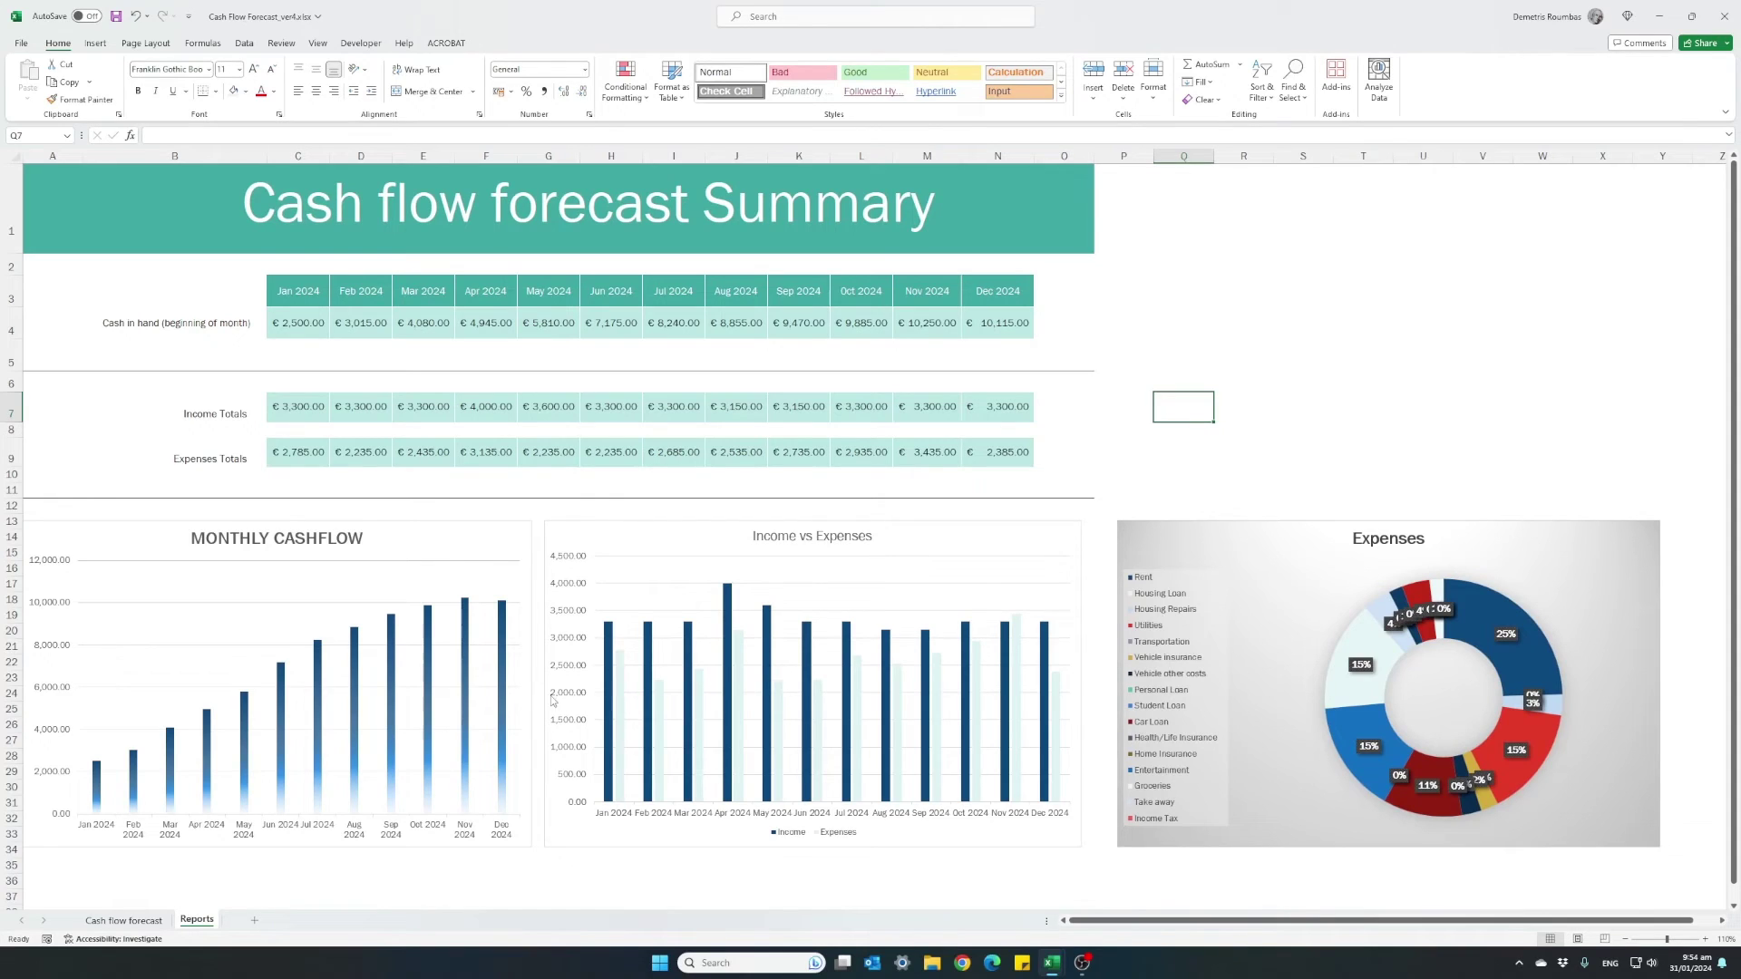
pyautogui.moveTo(168, 745)
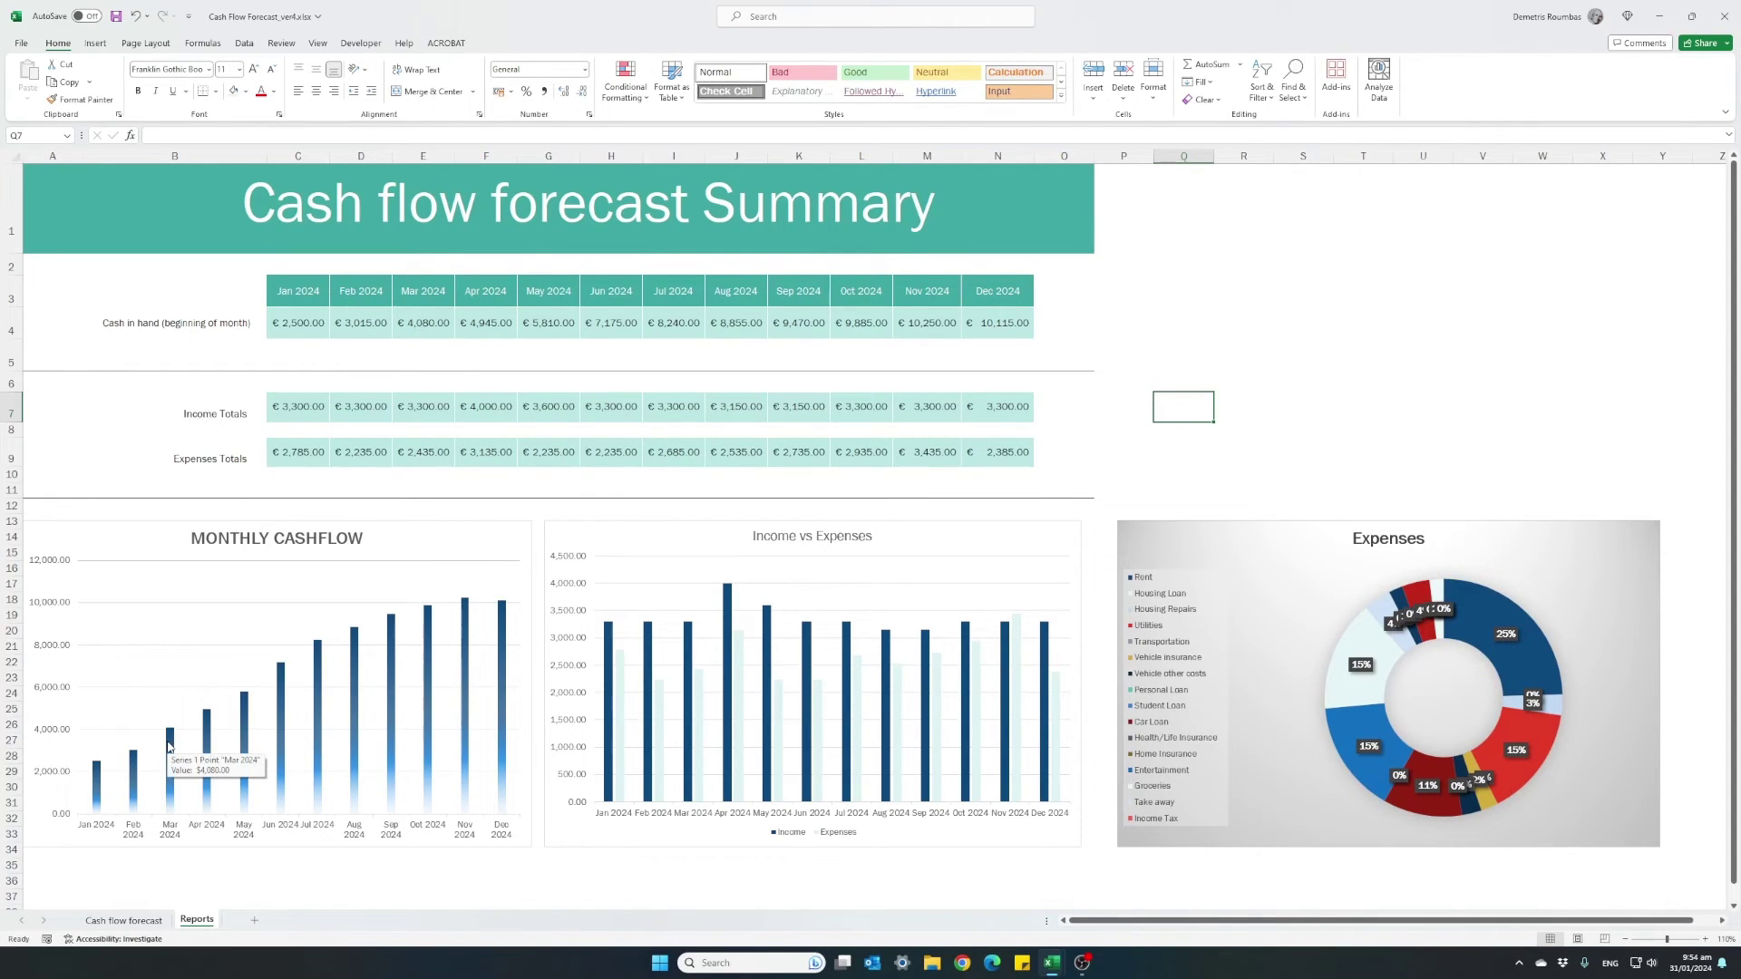
pyautogui.moveTo(503, 622)
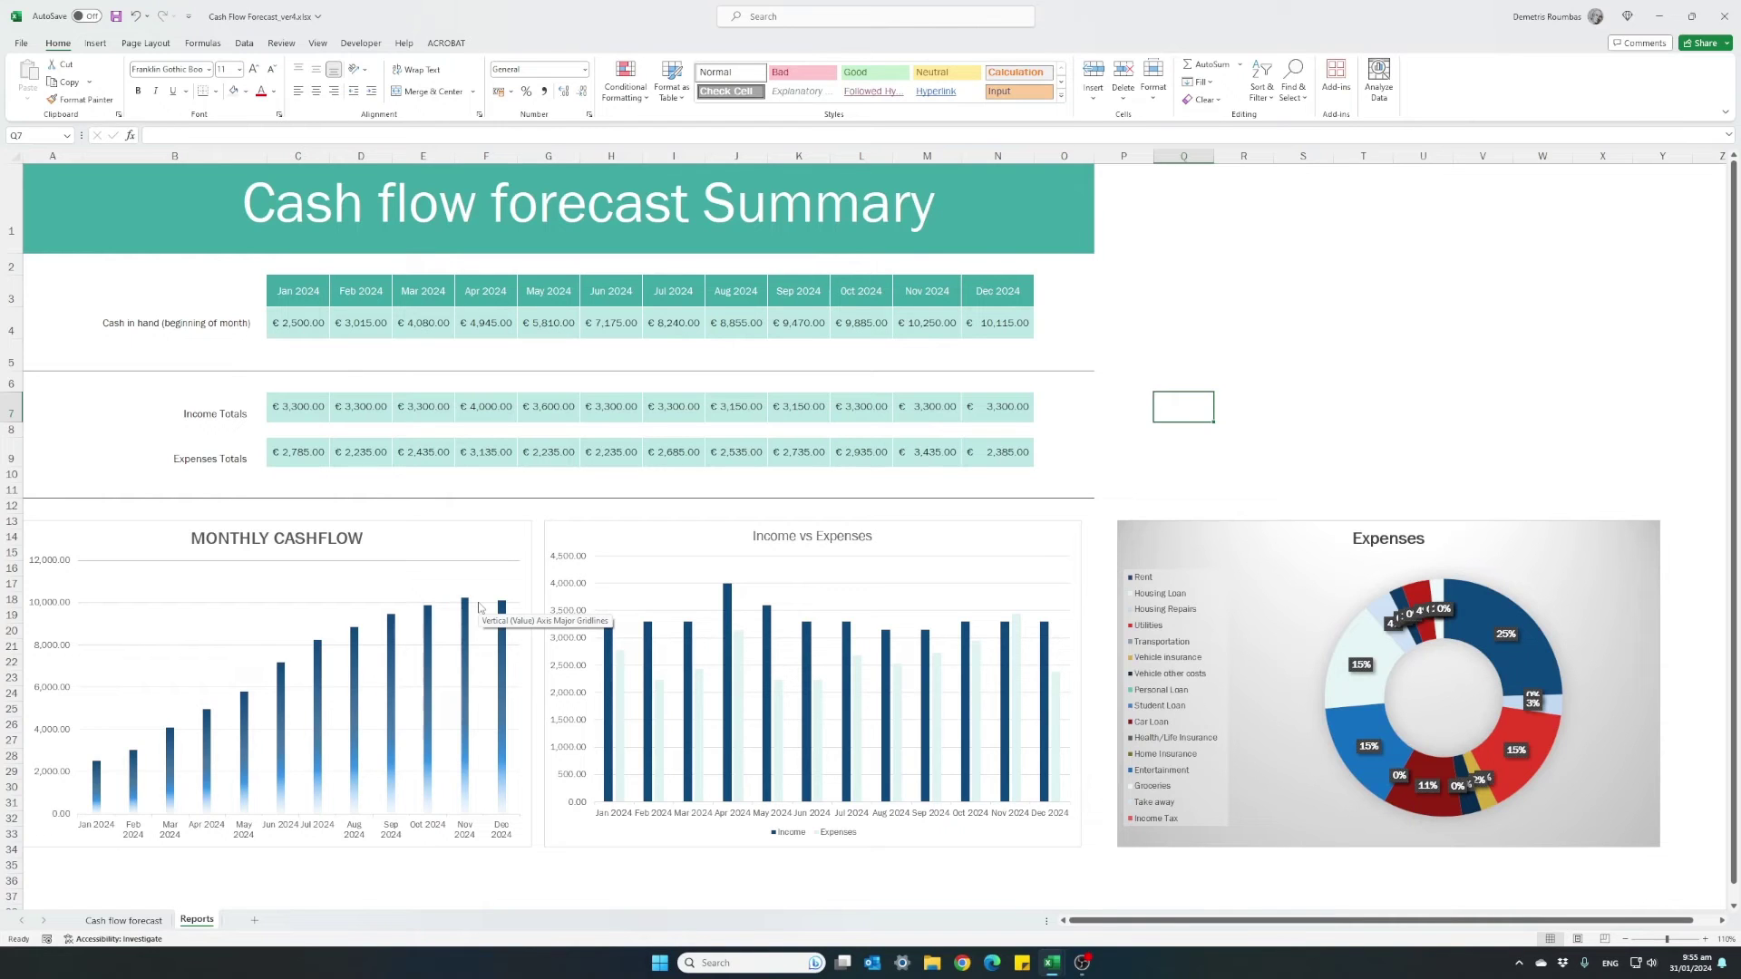
# On the Cash flow forecast sheet, enter 300 as January Savings.
pyautogui.click(136, 923)
pyautogui.scroll(-5, 360, 715)
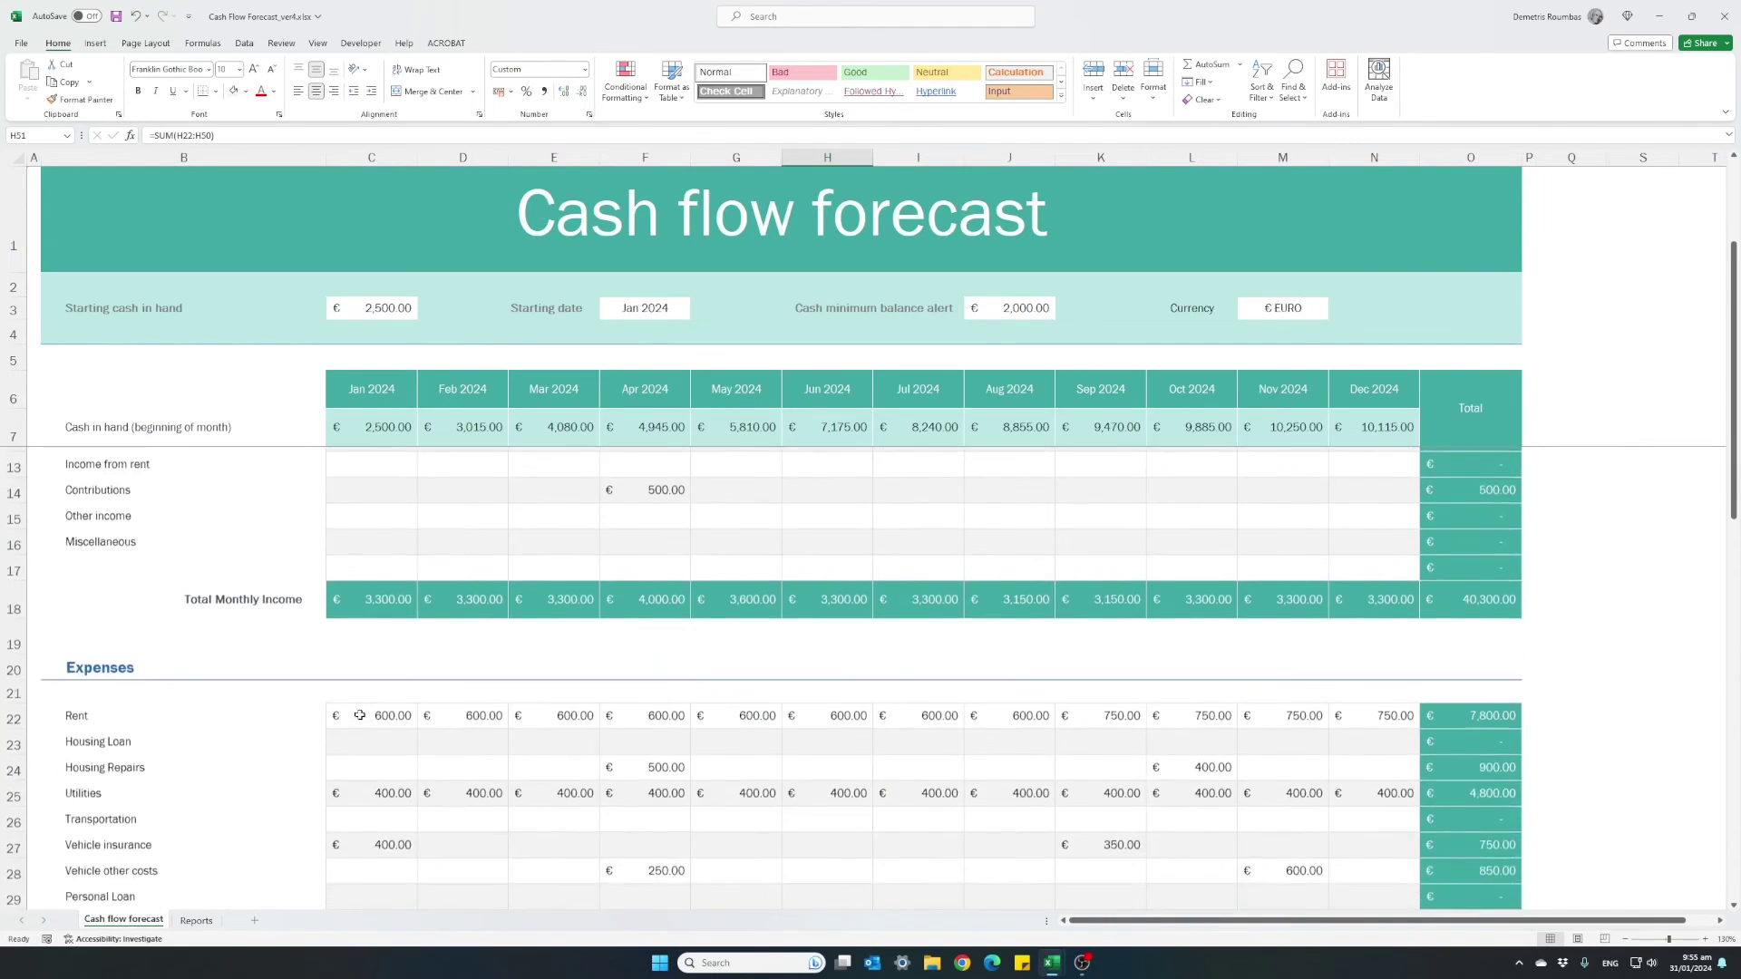
pyautogui.scroll(-2, 360, 716)
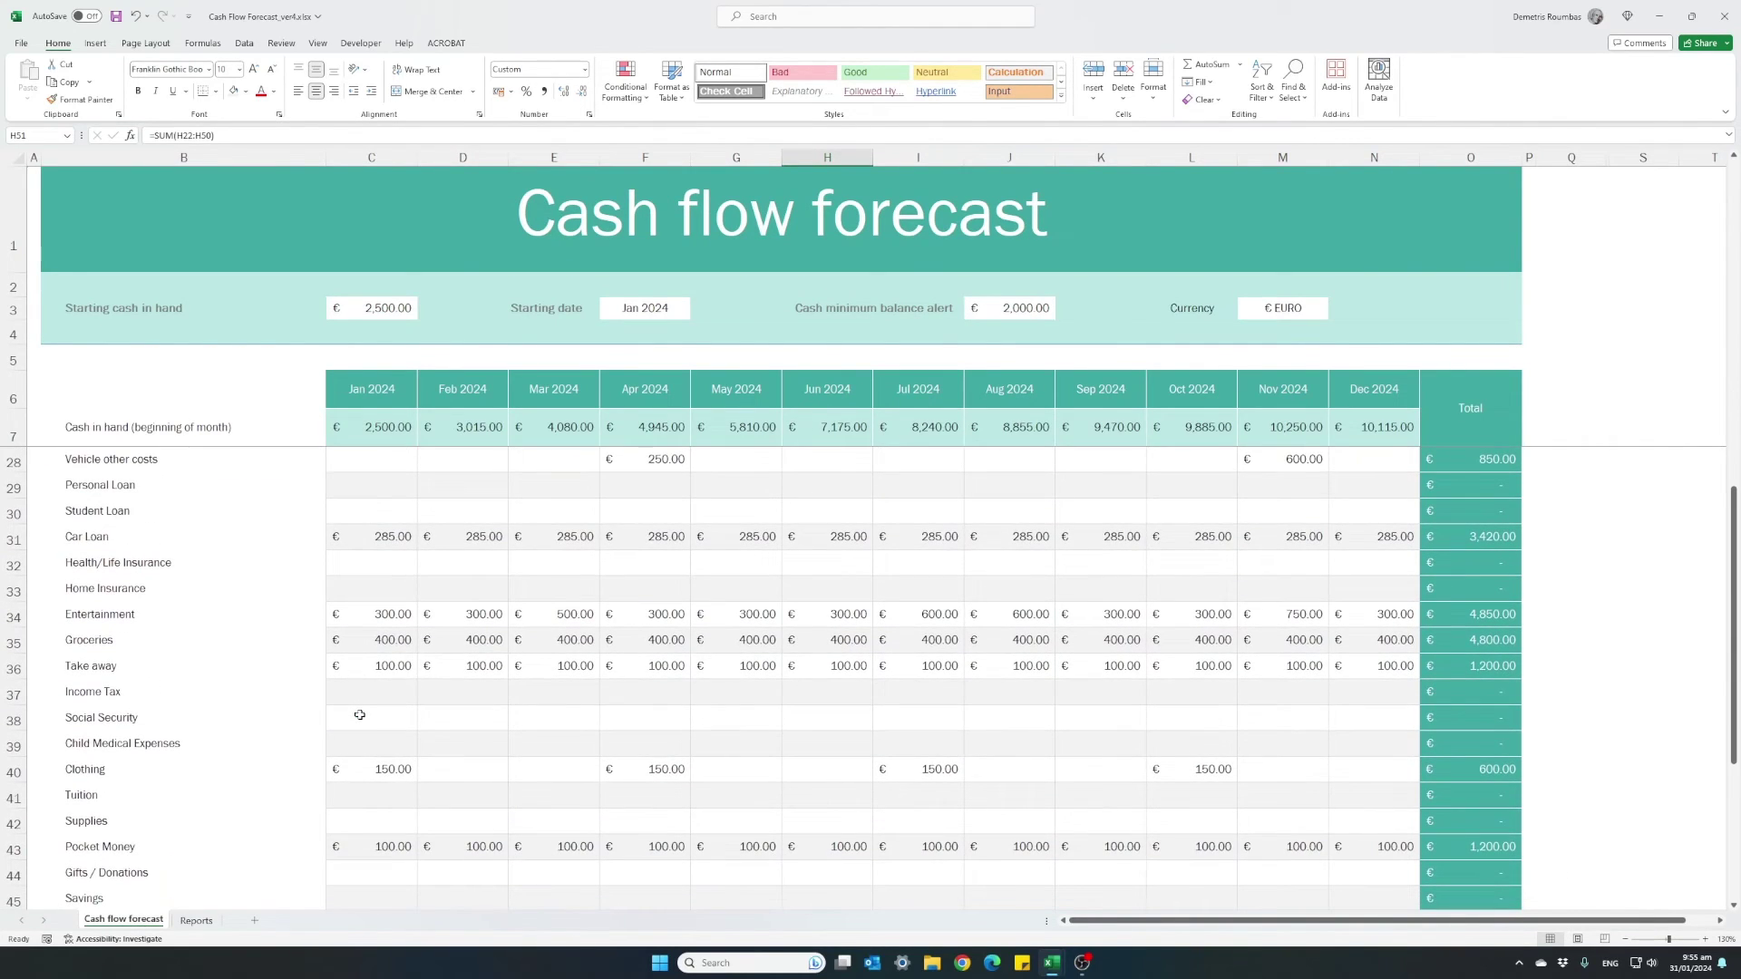
pyautogui.scroll(-1, 360, 715)
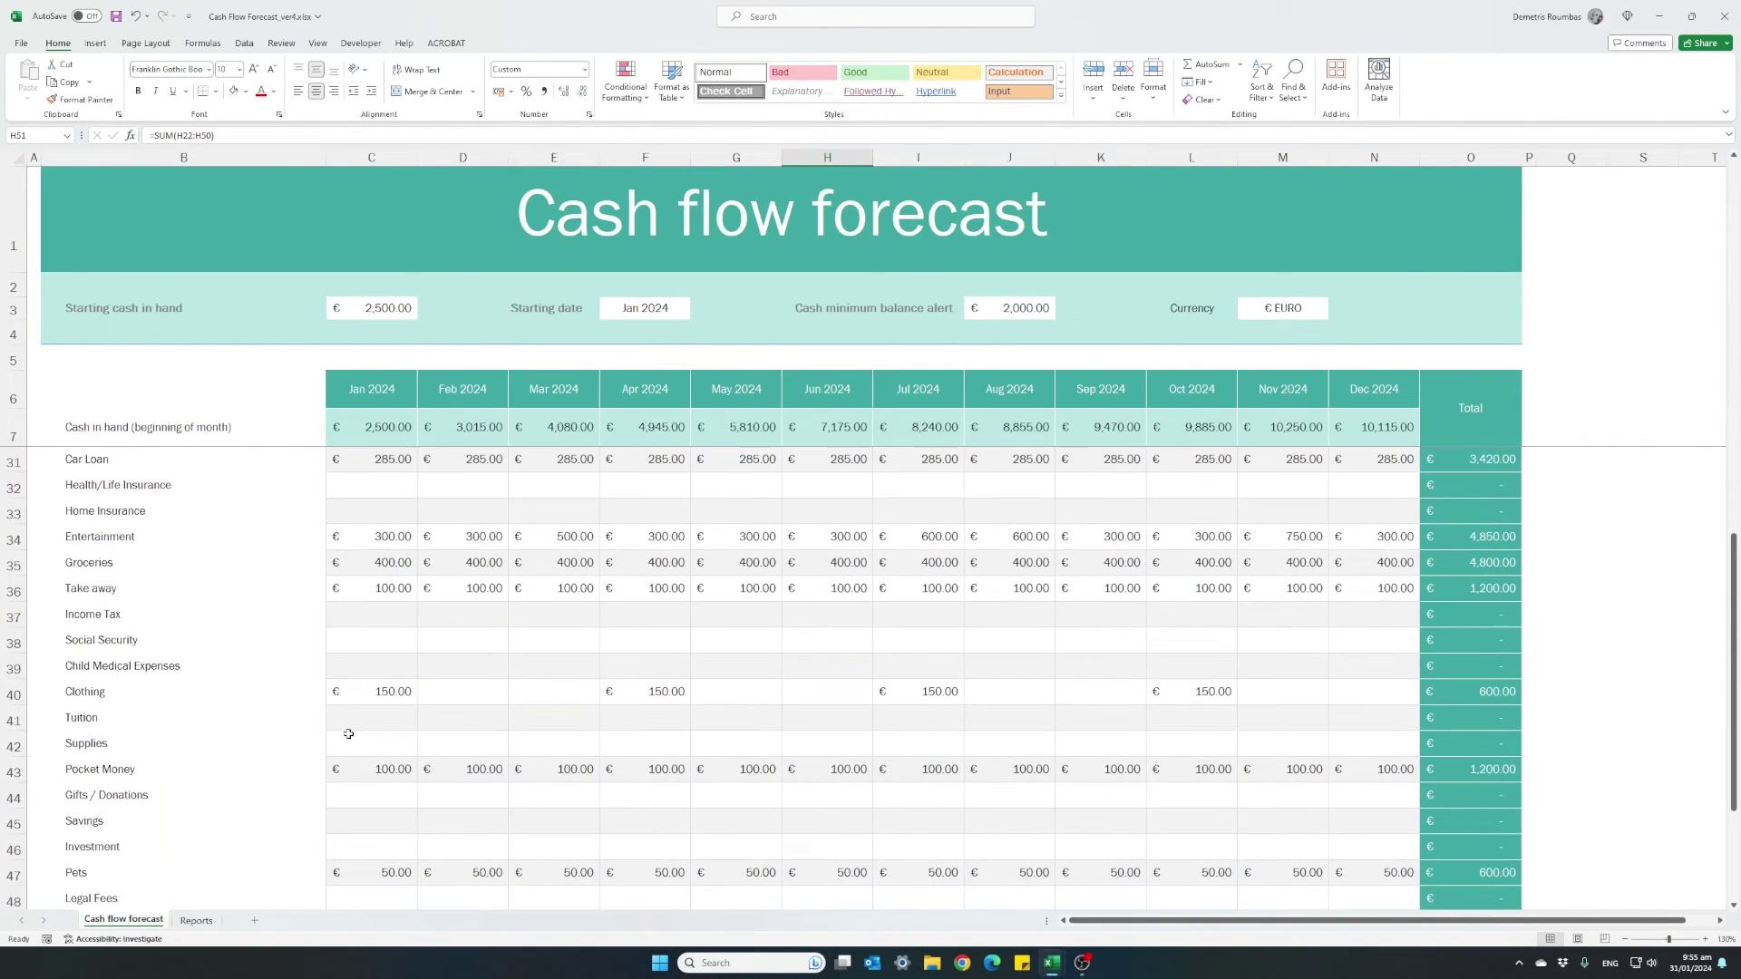
pyautogui.scroll(-1, 317, 739)
pyautogui.click(352, 745)
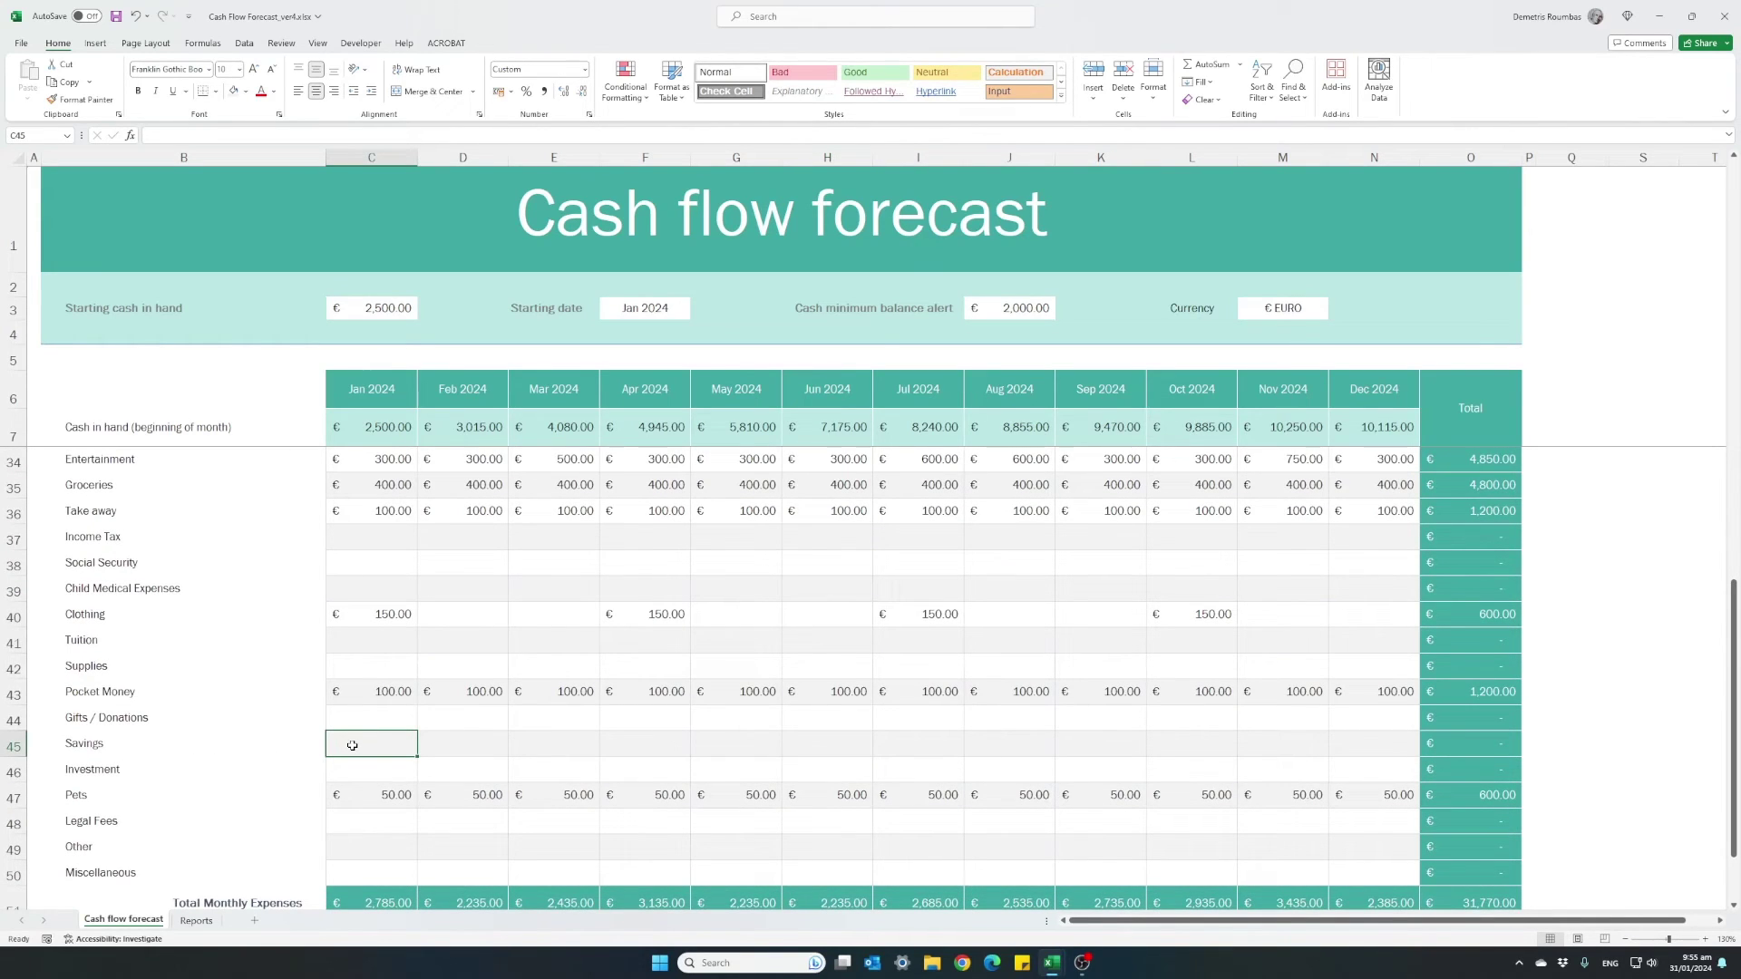
pyautogui.write('300')
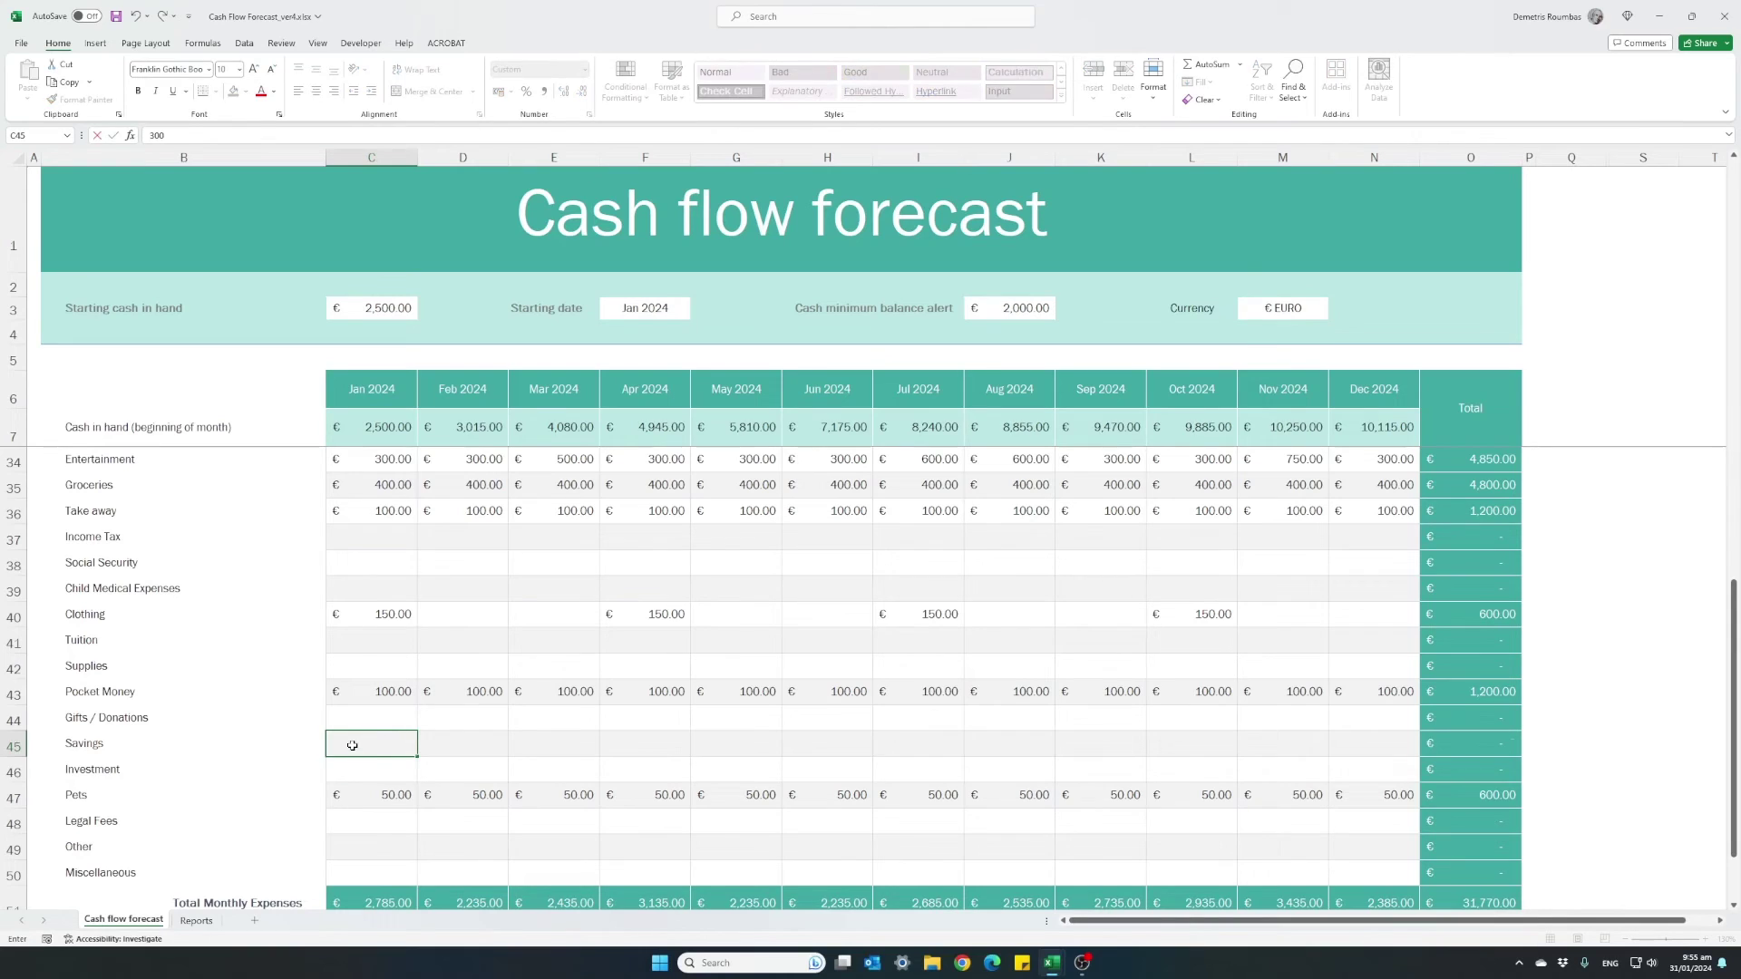
pyautogui.press('Return')
# Copy the 300 Savings across Feb–Dec and view the Reports sheet.
pyautogui.click(352, 746)
pyautogui.hotkey('ctrl', 'c')
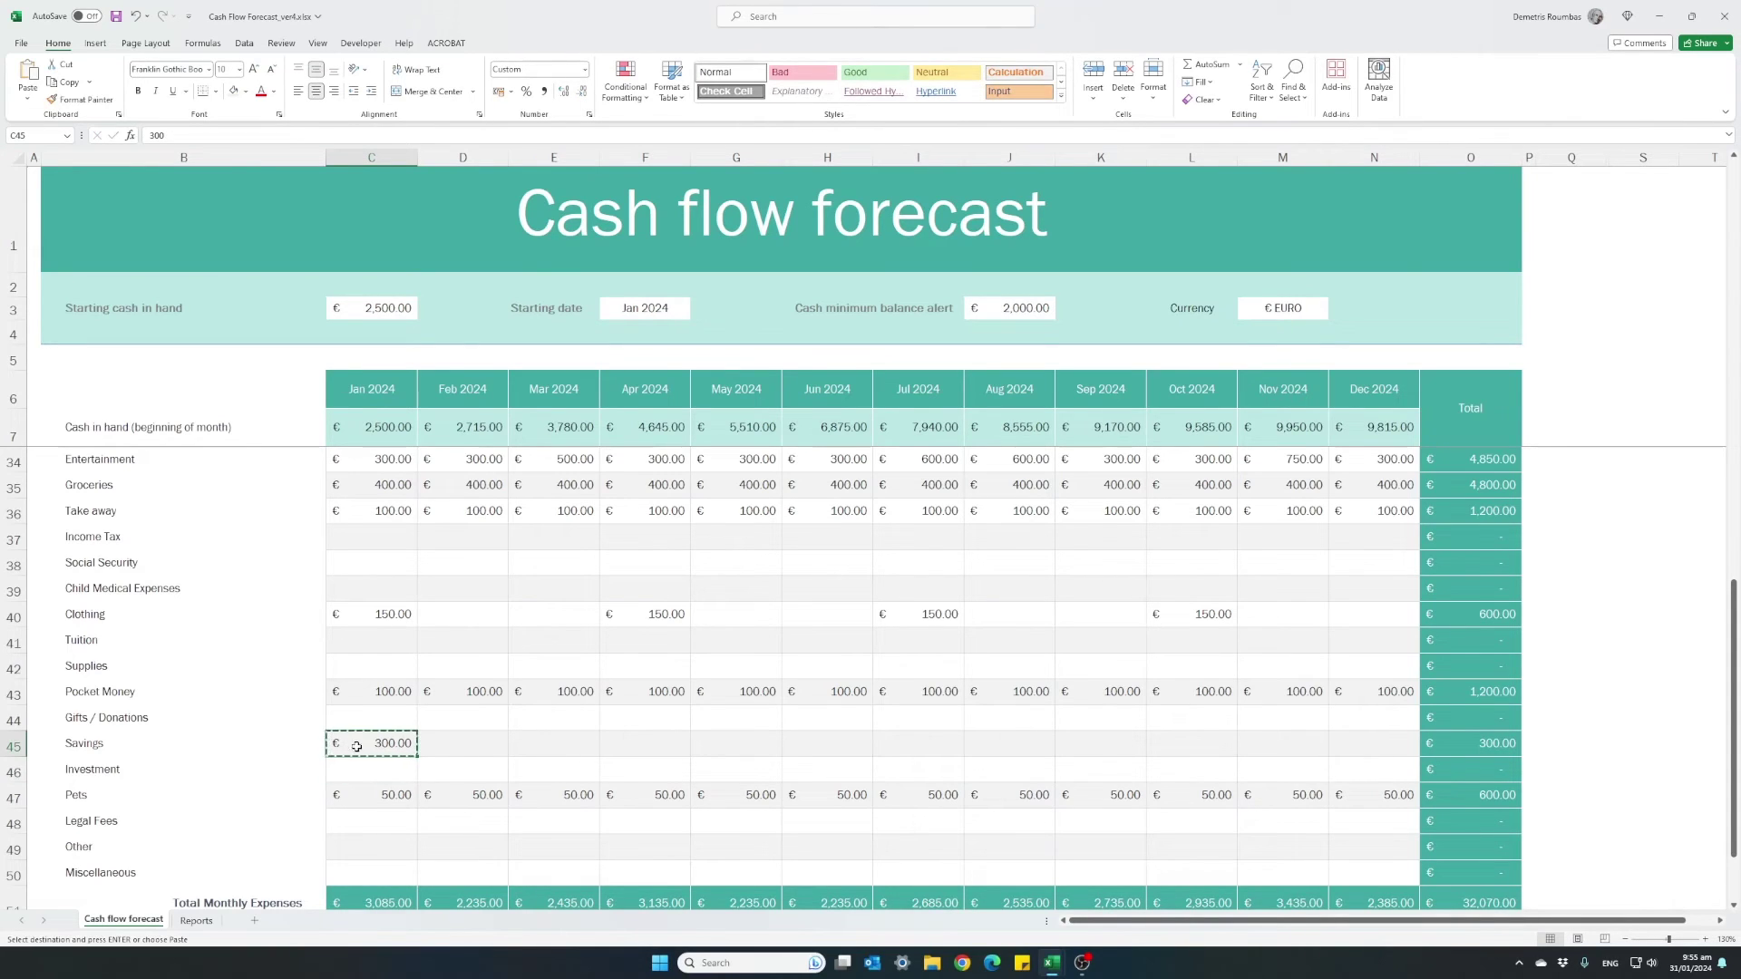
pyautogui.moveTo(467, 743); pyautogui.dragTo(1353, 743)
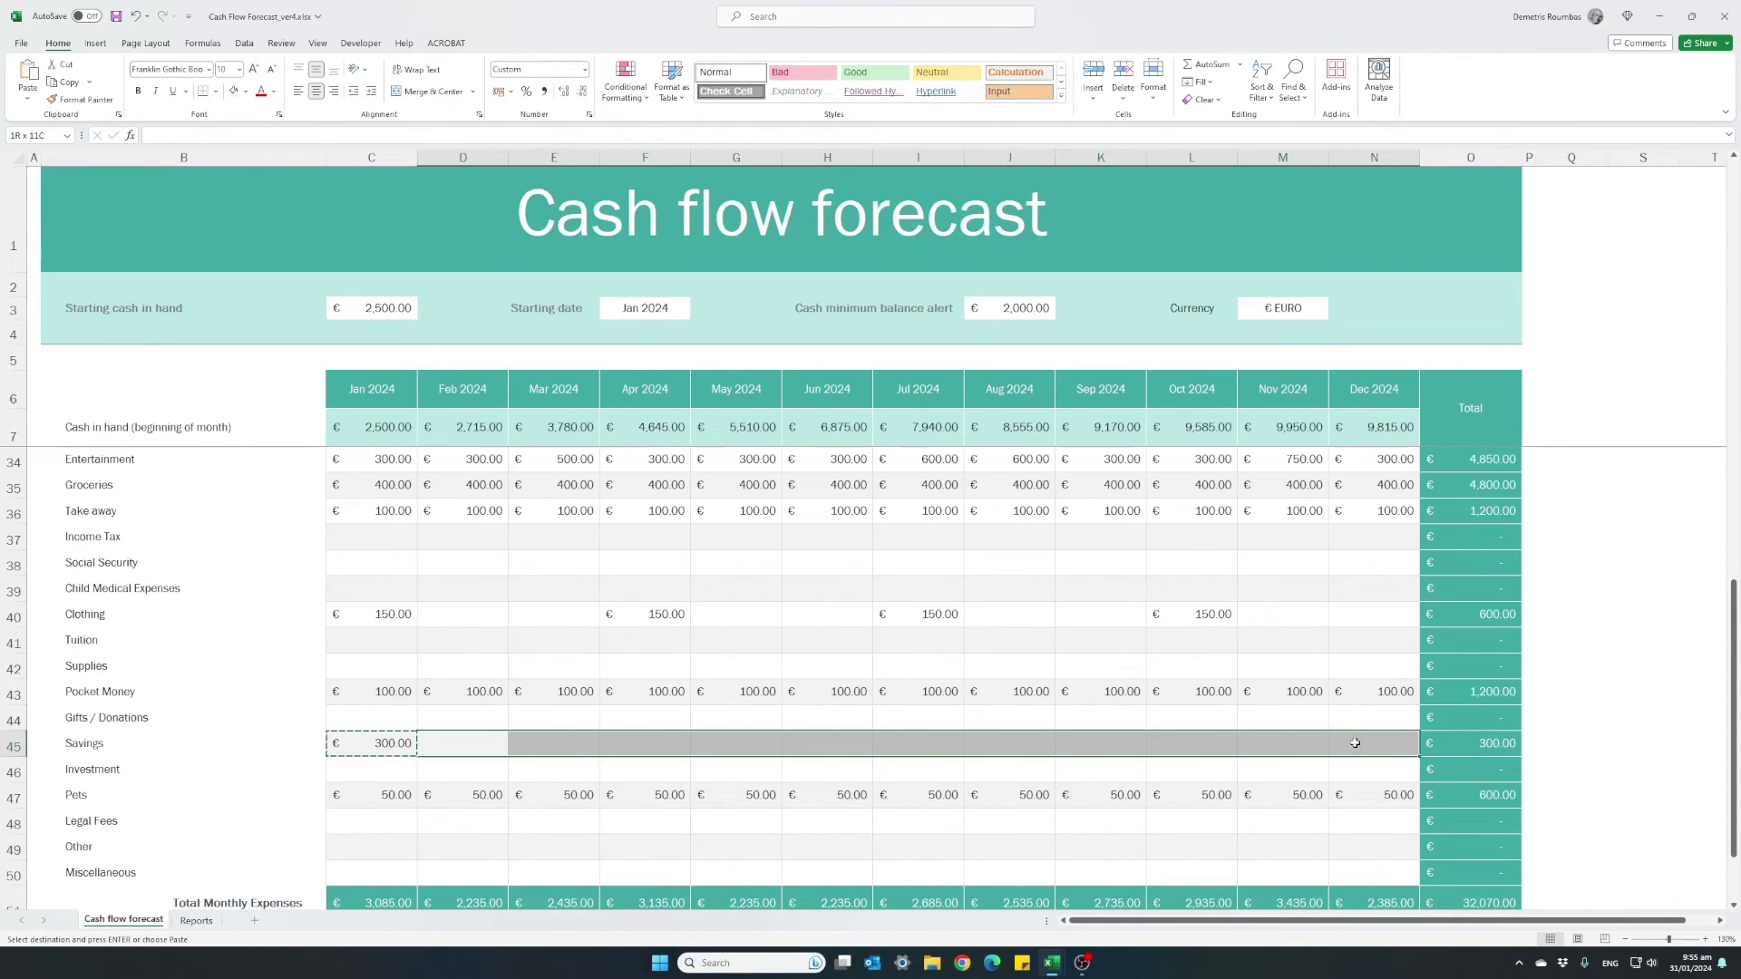
pyautogui.hotkey('ctrl', 'v')
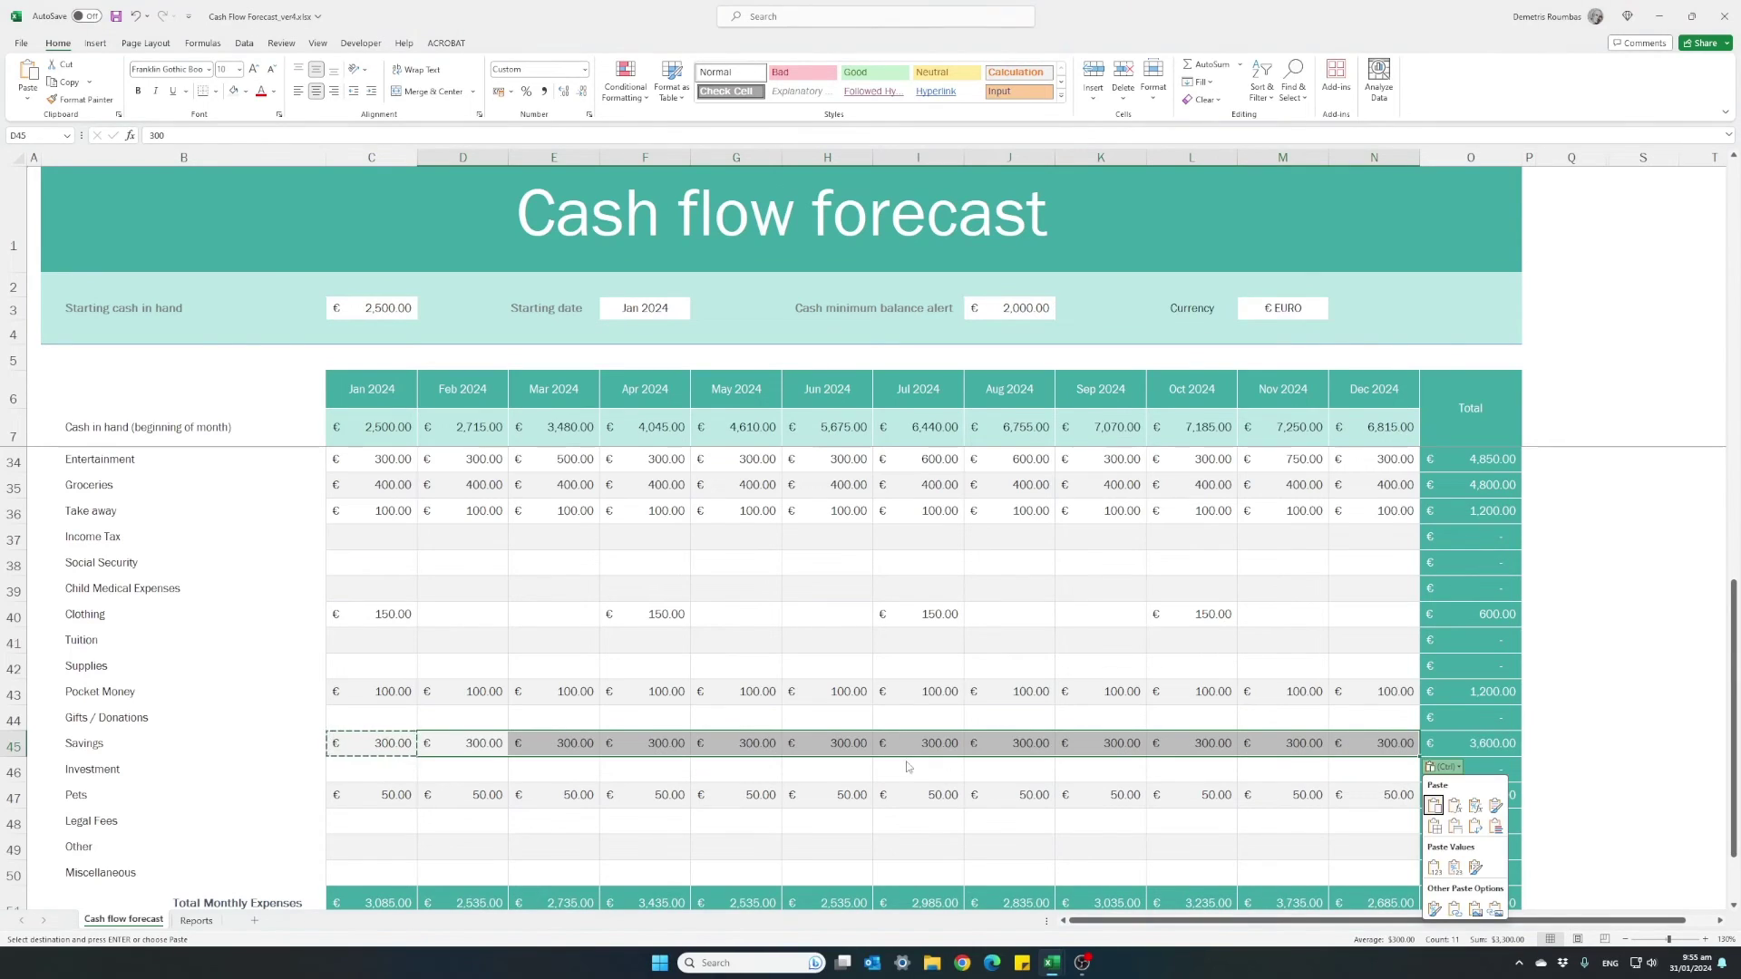
pyautogui.press('Escape')
pyautogui.press('Escape')
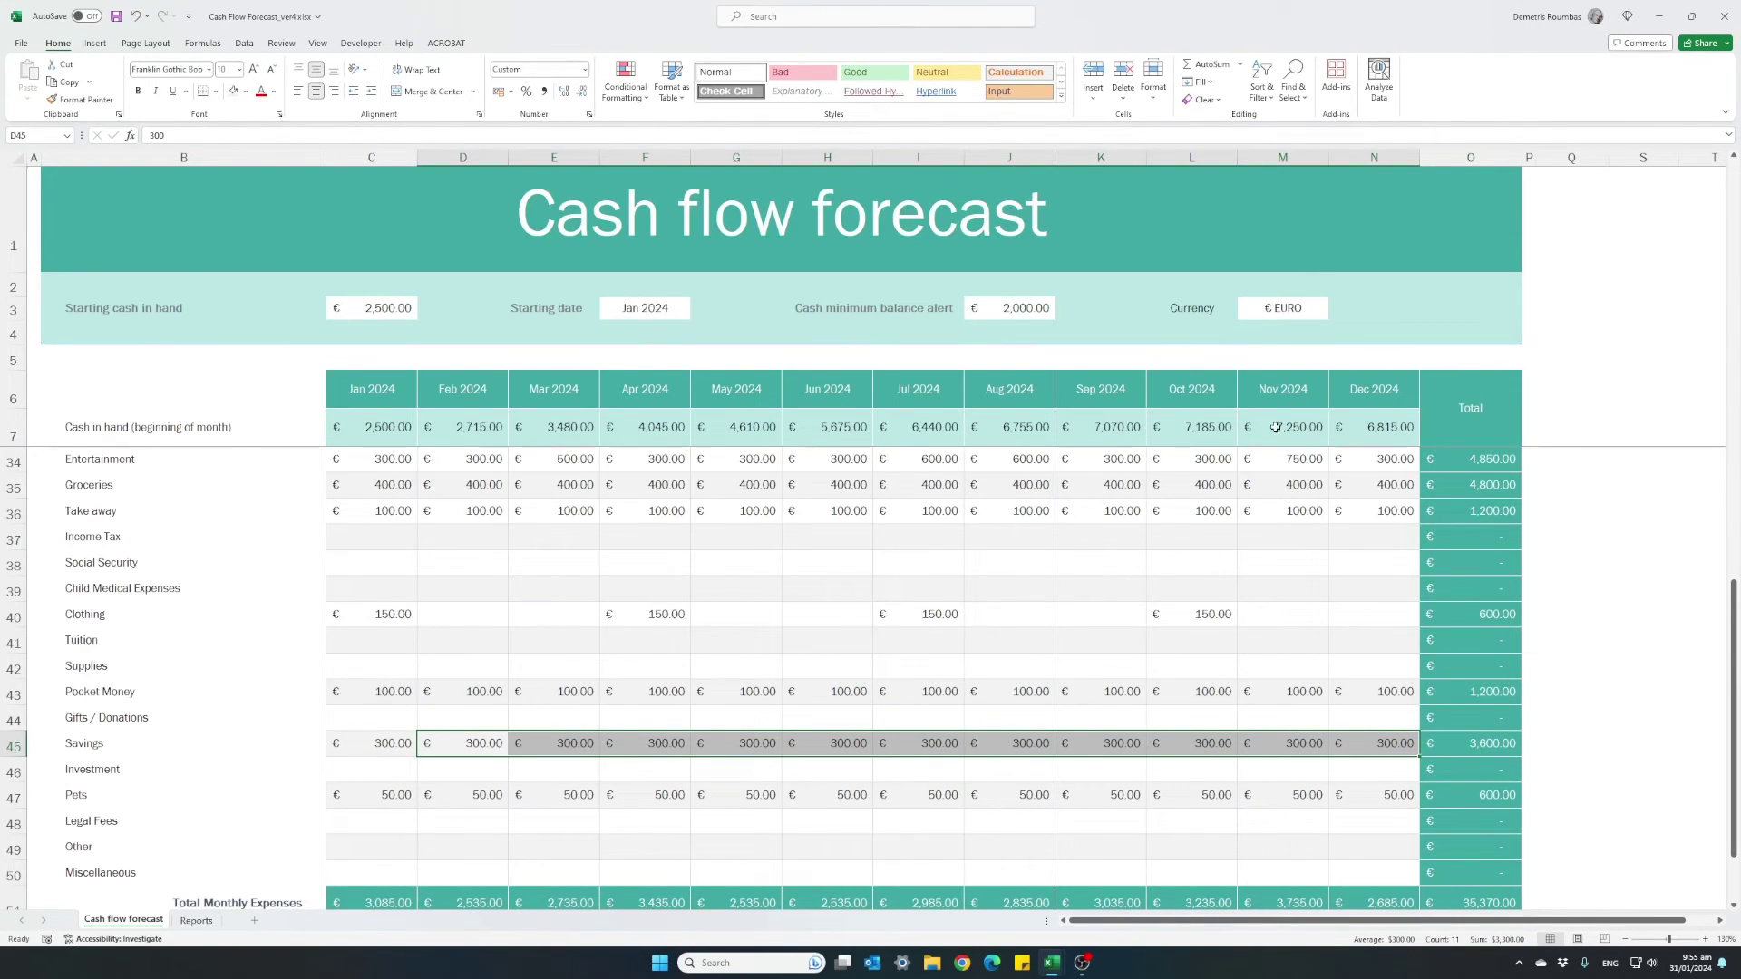
pyautogui.click(197, 921)
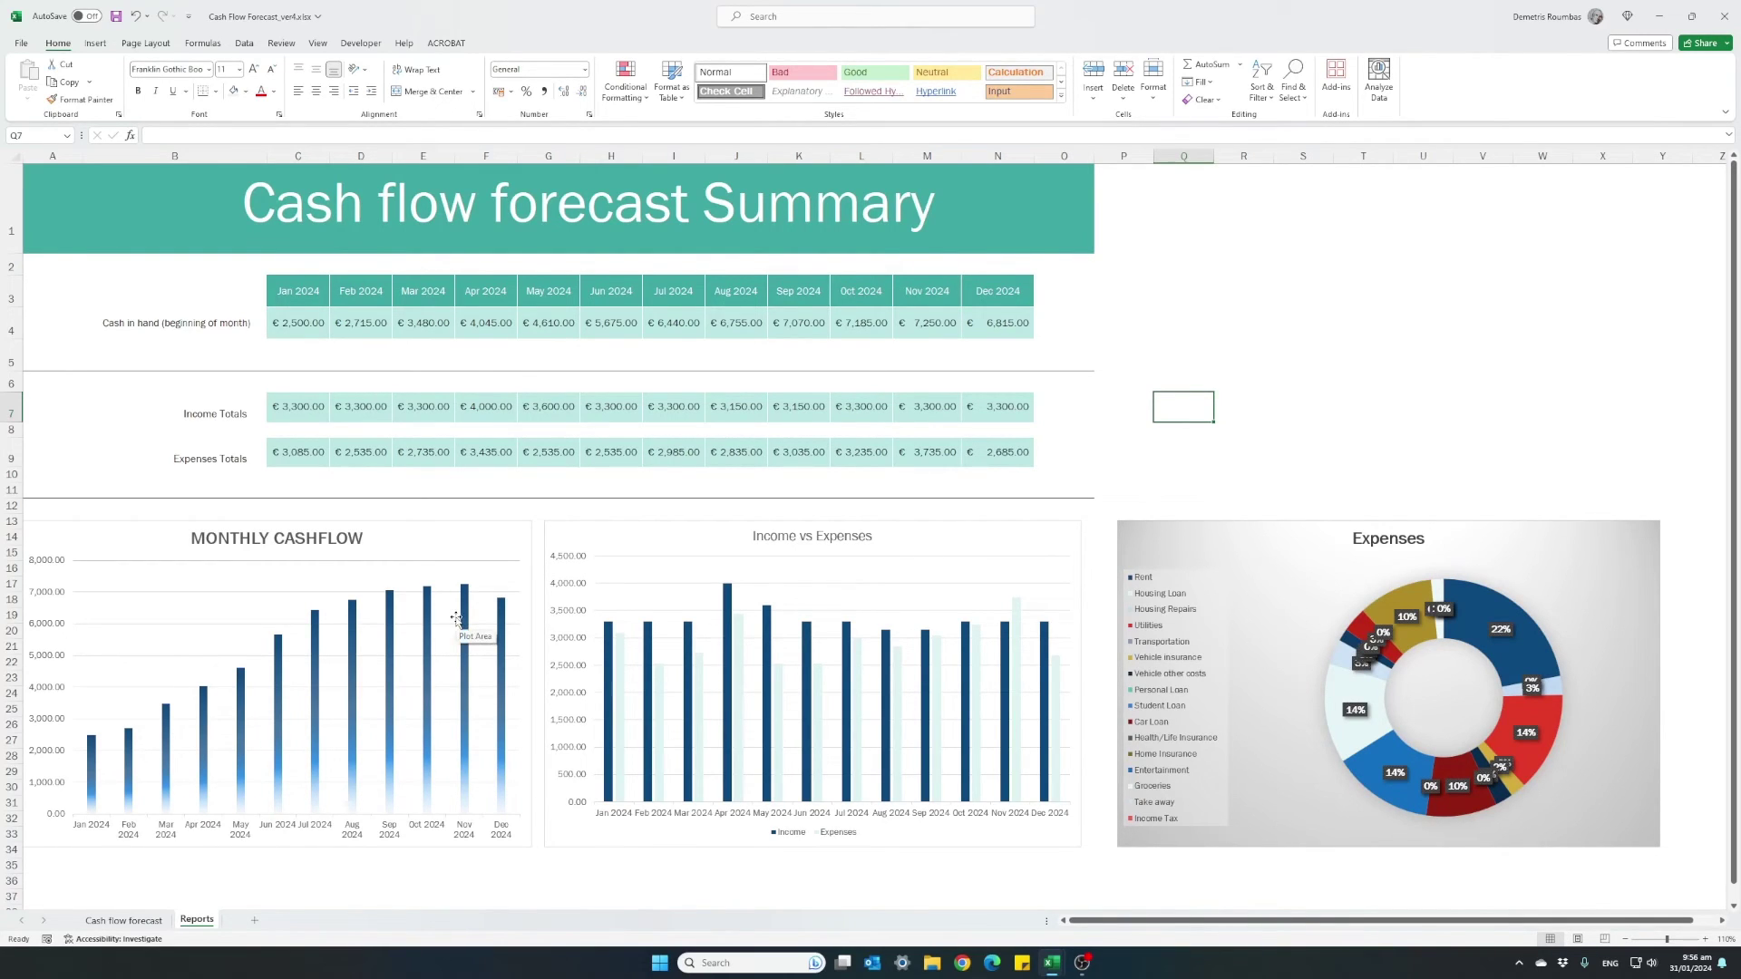
# Enter a 300 Investment in C46 and fill it across Feb–Dec, then review the Reports charts.
pyautogui.click(141, 925)
pyautogui.click(373, 768)
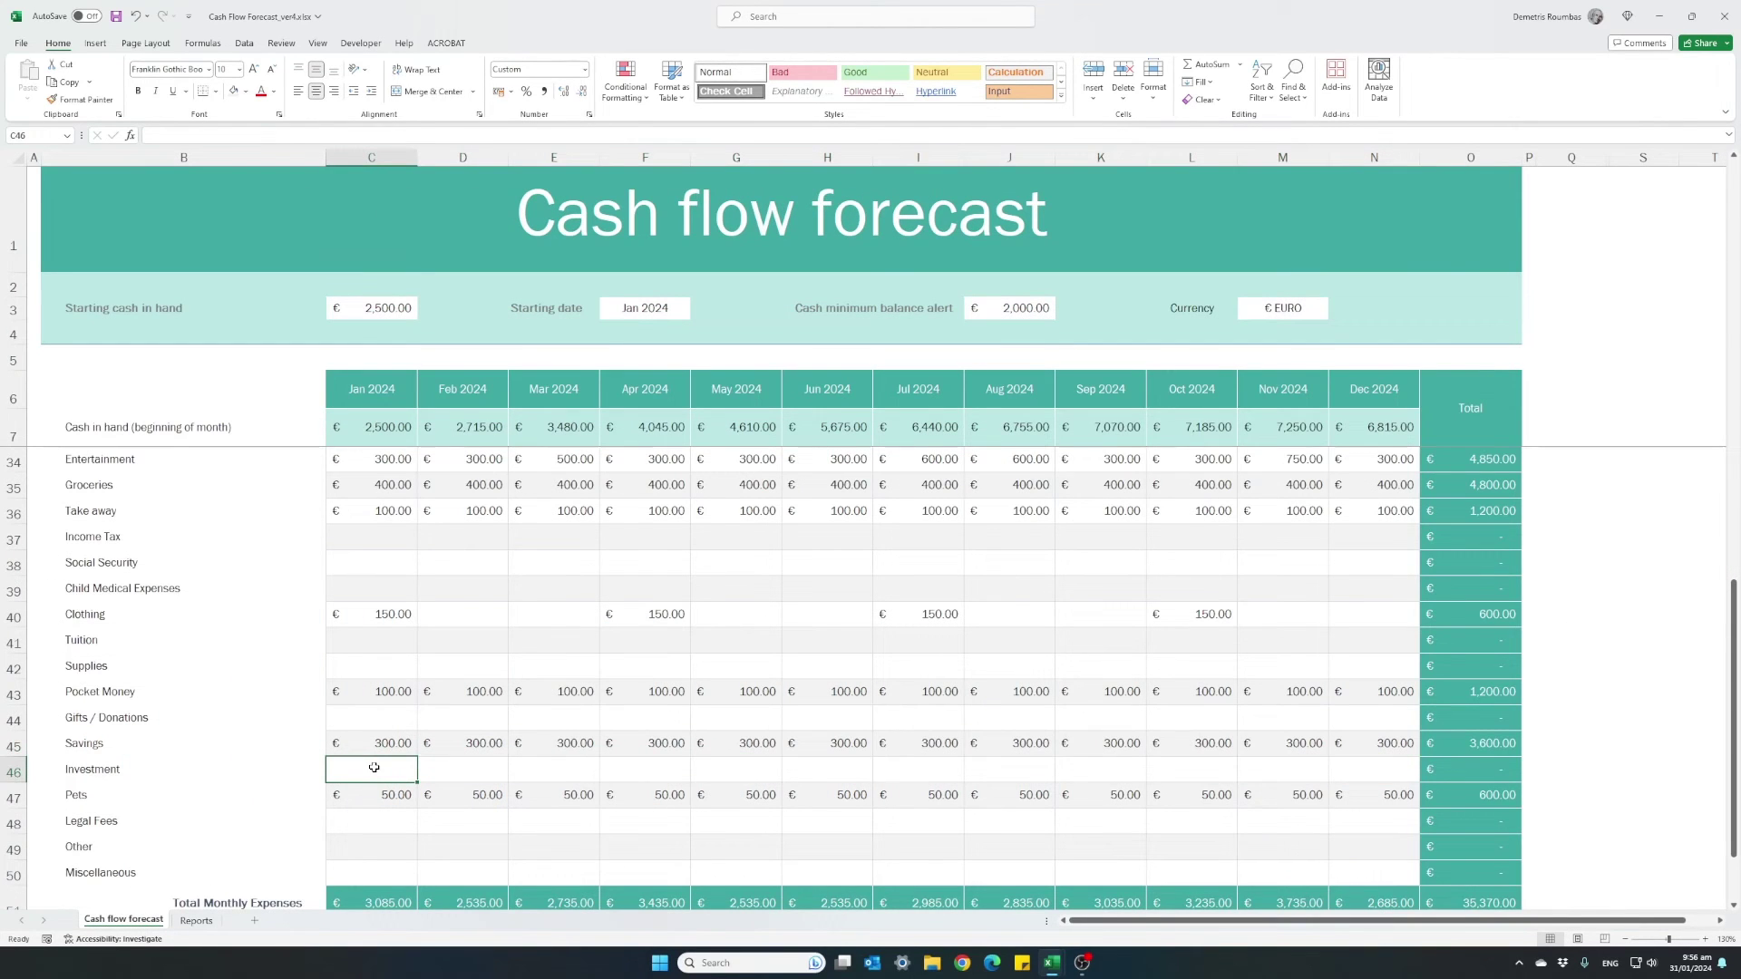
pyautogui.write('300')
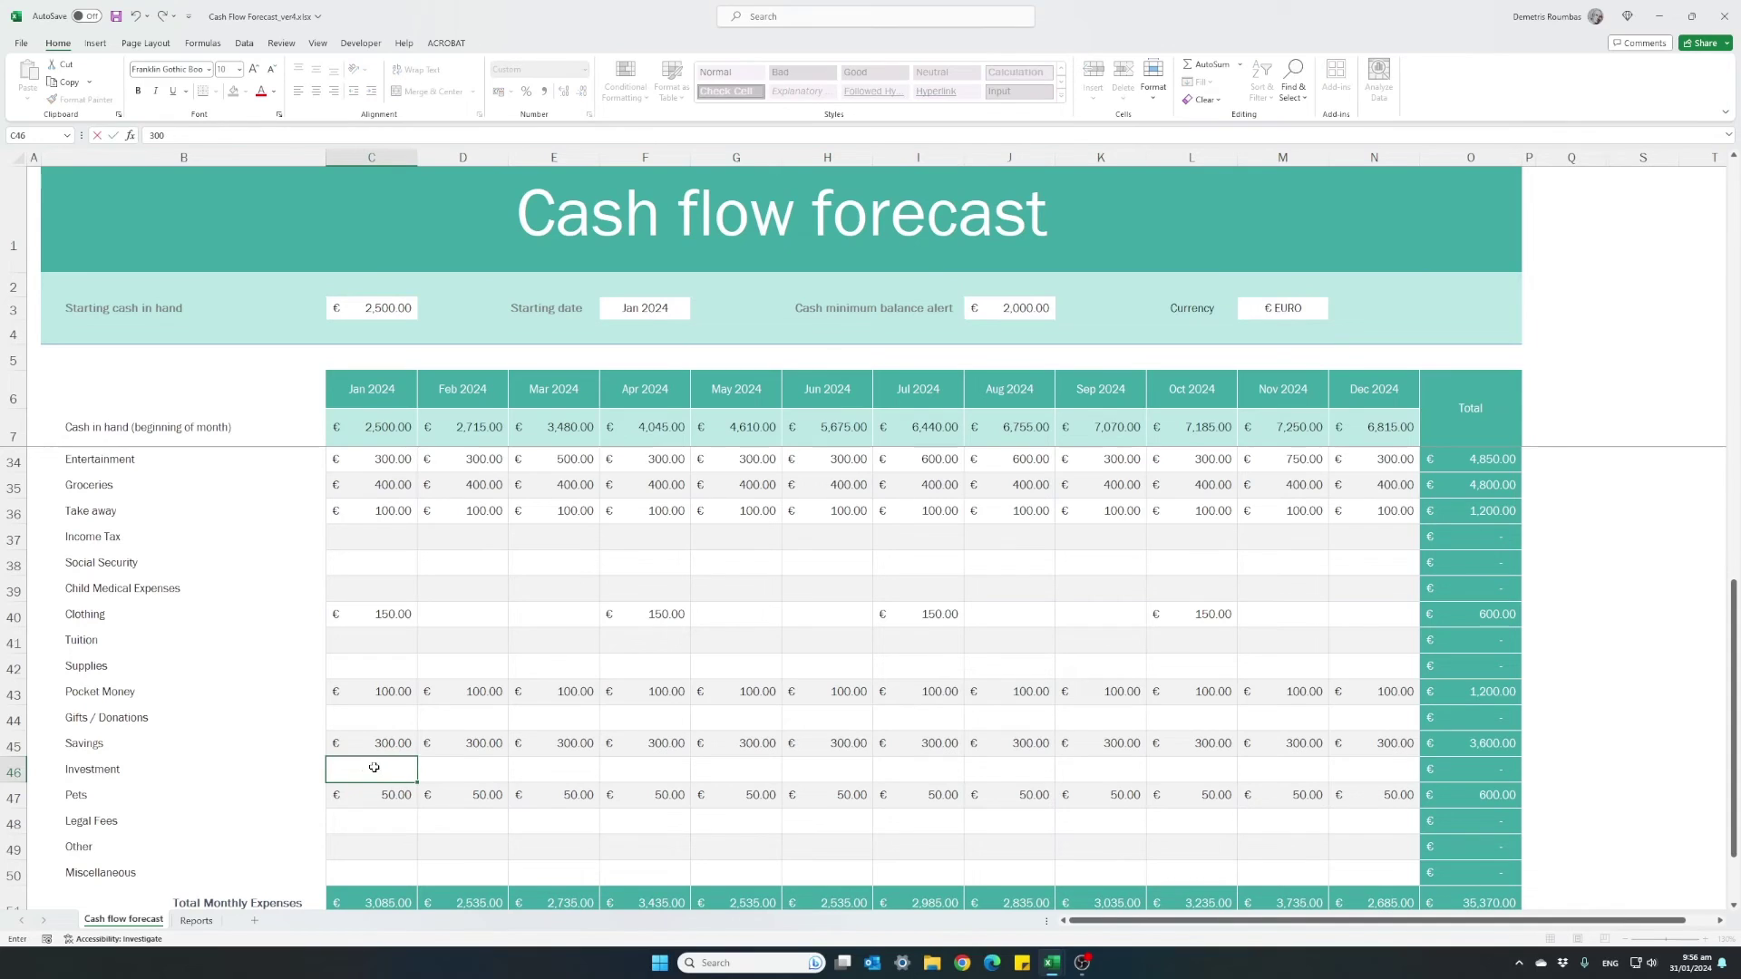
pyautogui.press('Return')
pyautogui.press('Up')
pyautogui.hotkey('ctrl', 'c')
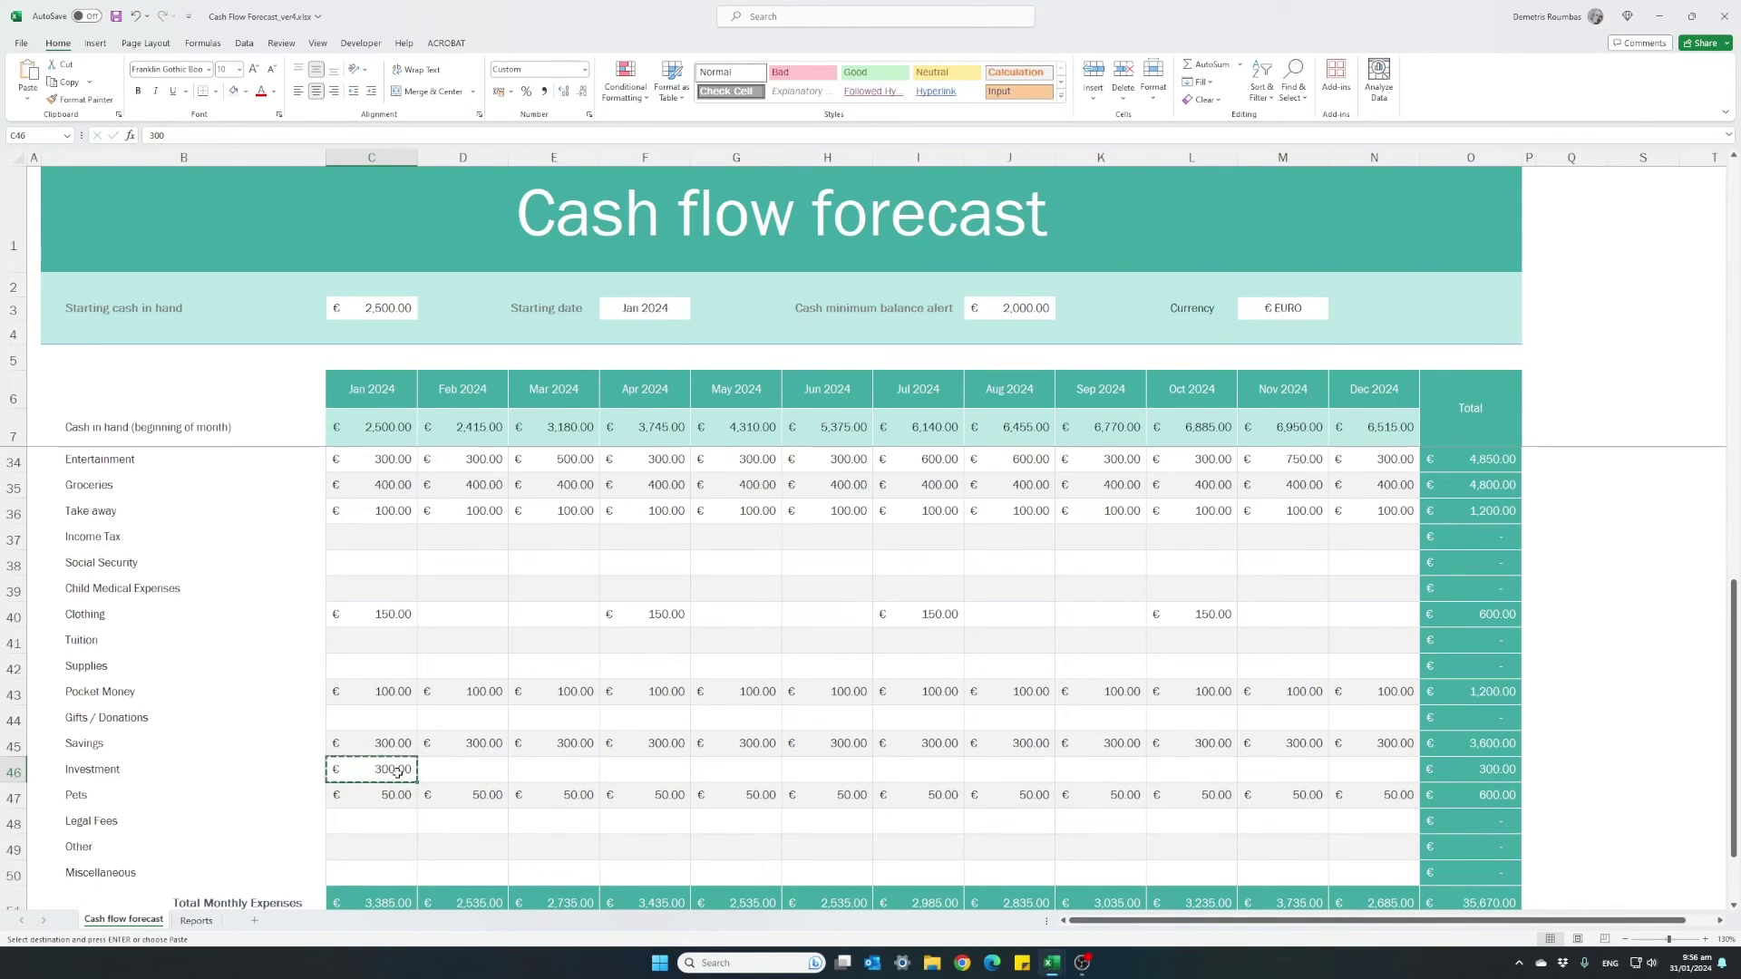
pyautogui.moveTo(458, 769); pyautogui.dragTo(1365, 760)
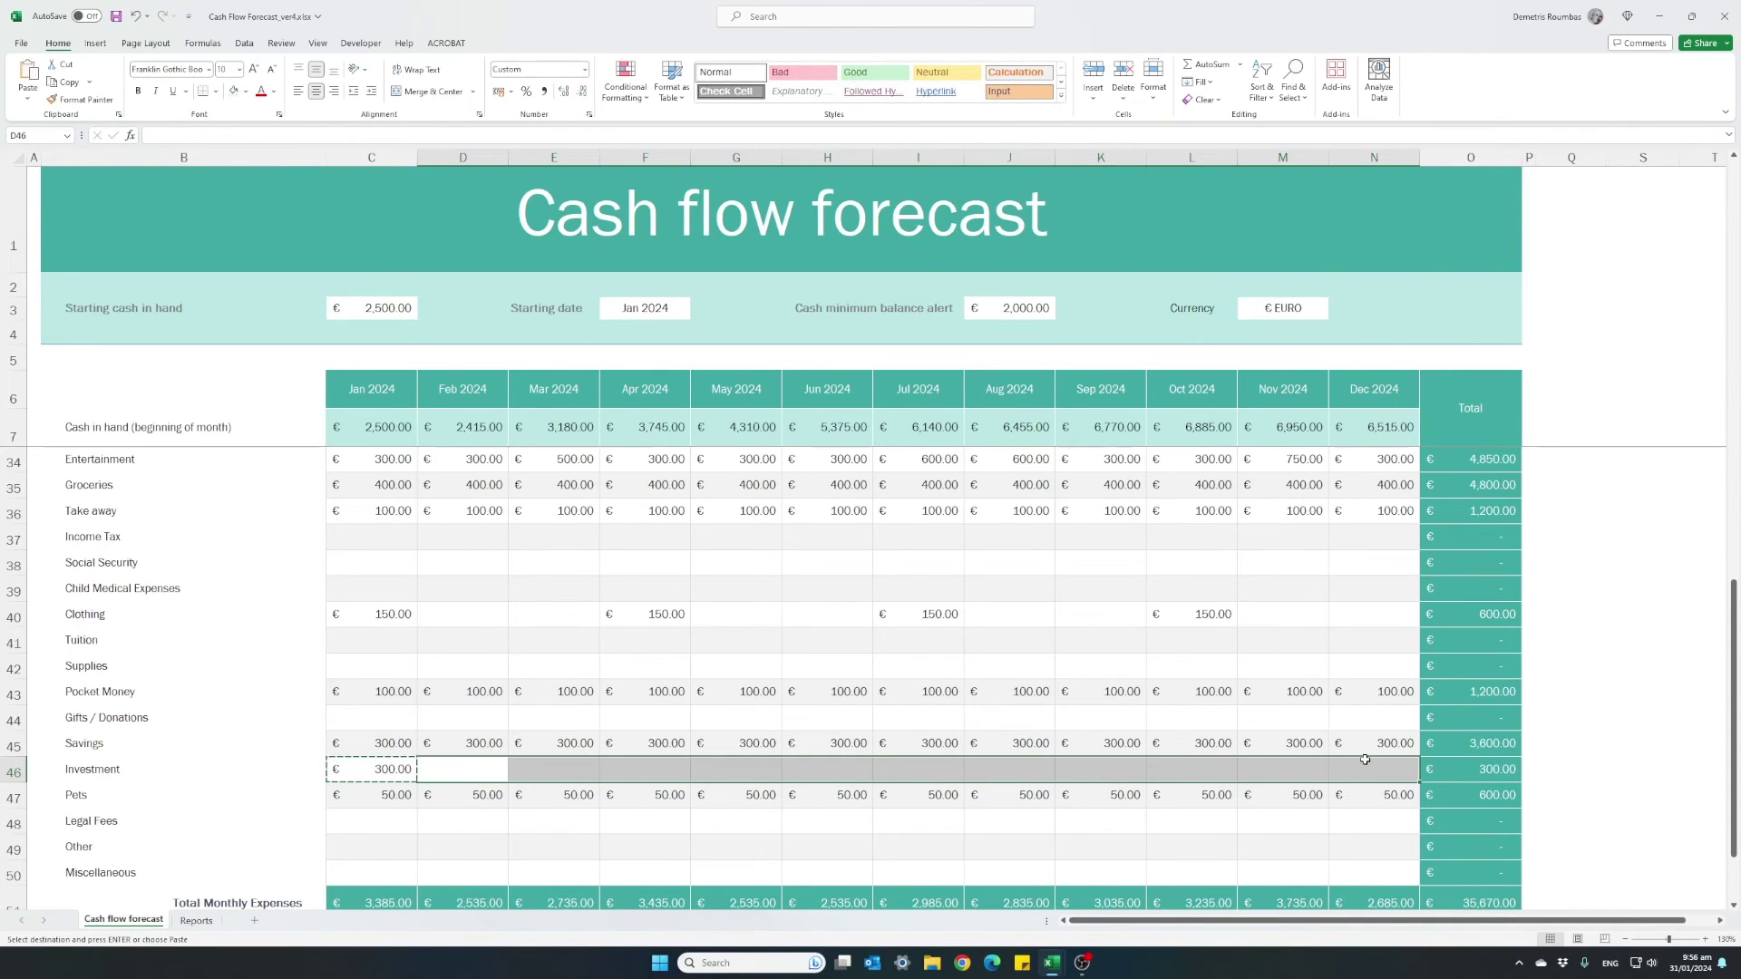
pyautogui.press('Return')
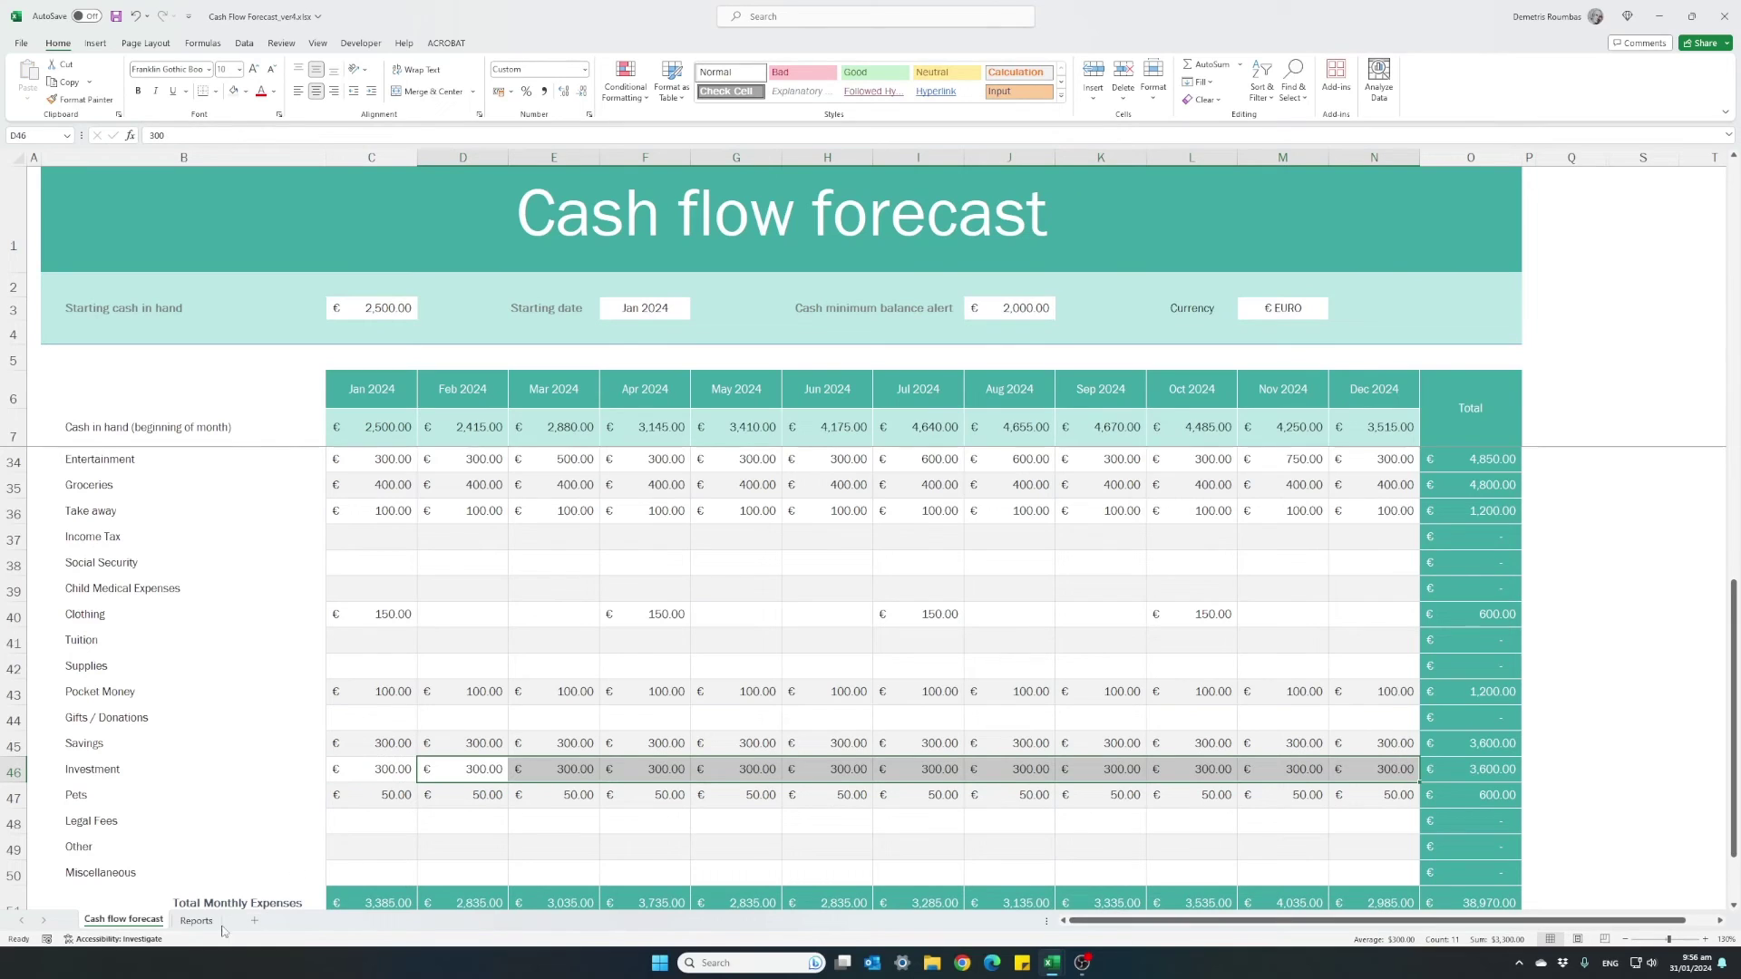
pyautogui.click(196, 921)
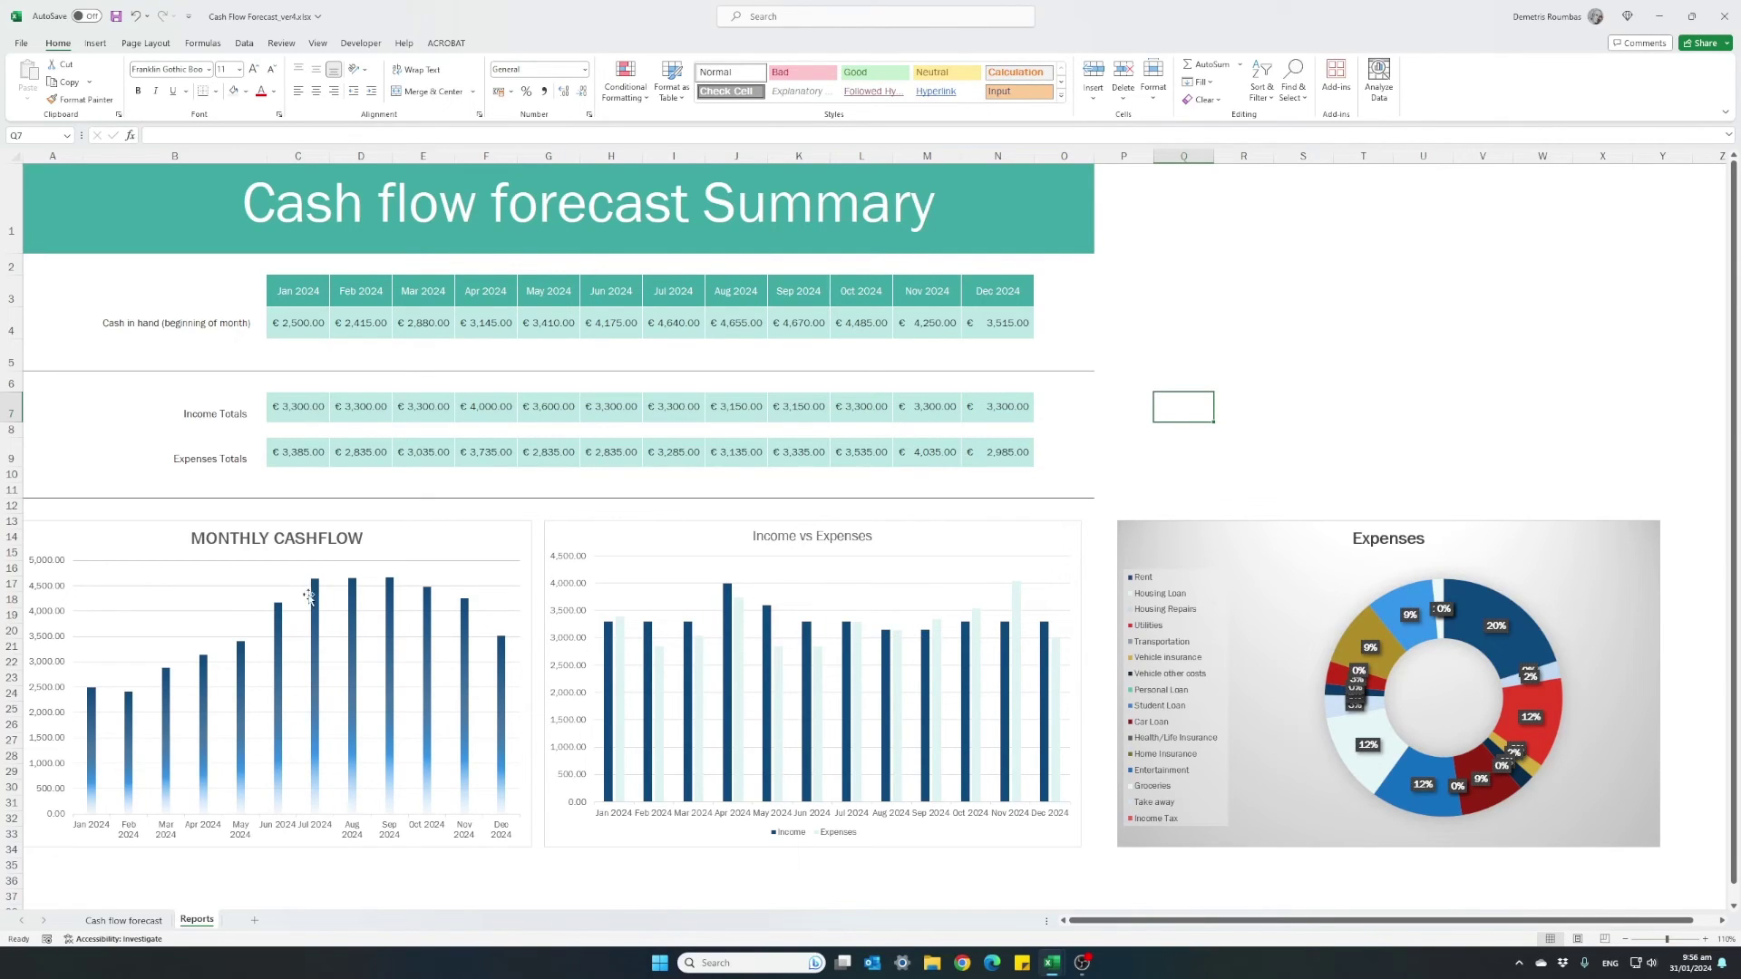
pyautogui.moveTo(500, 650)
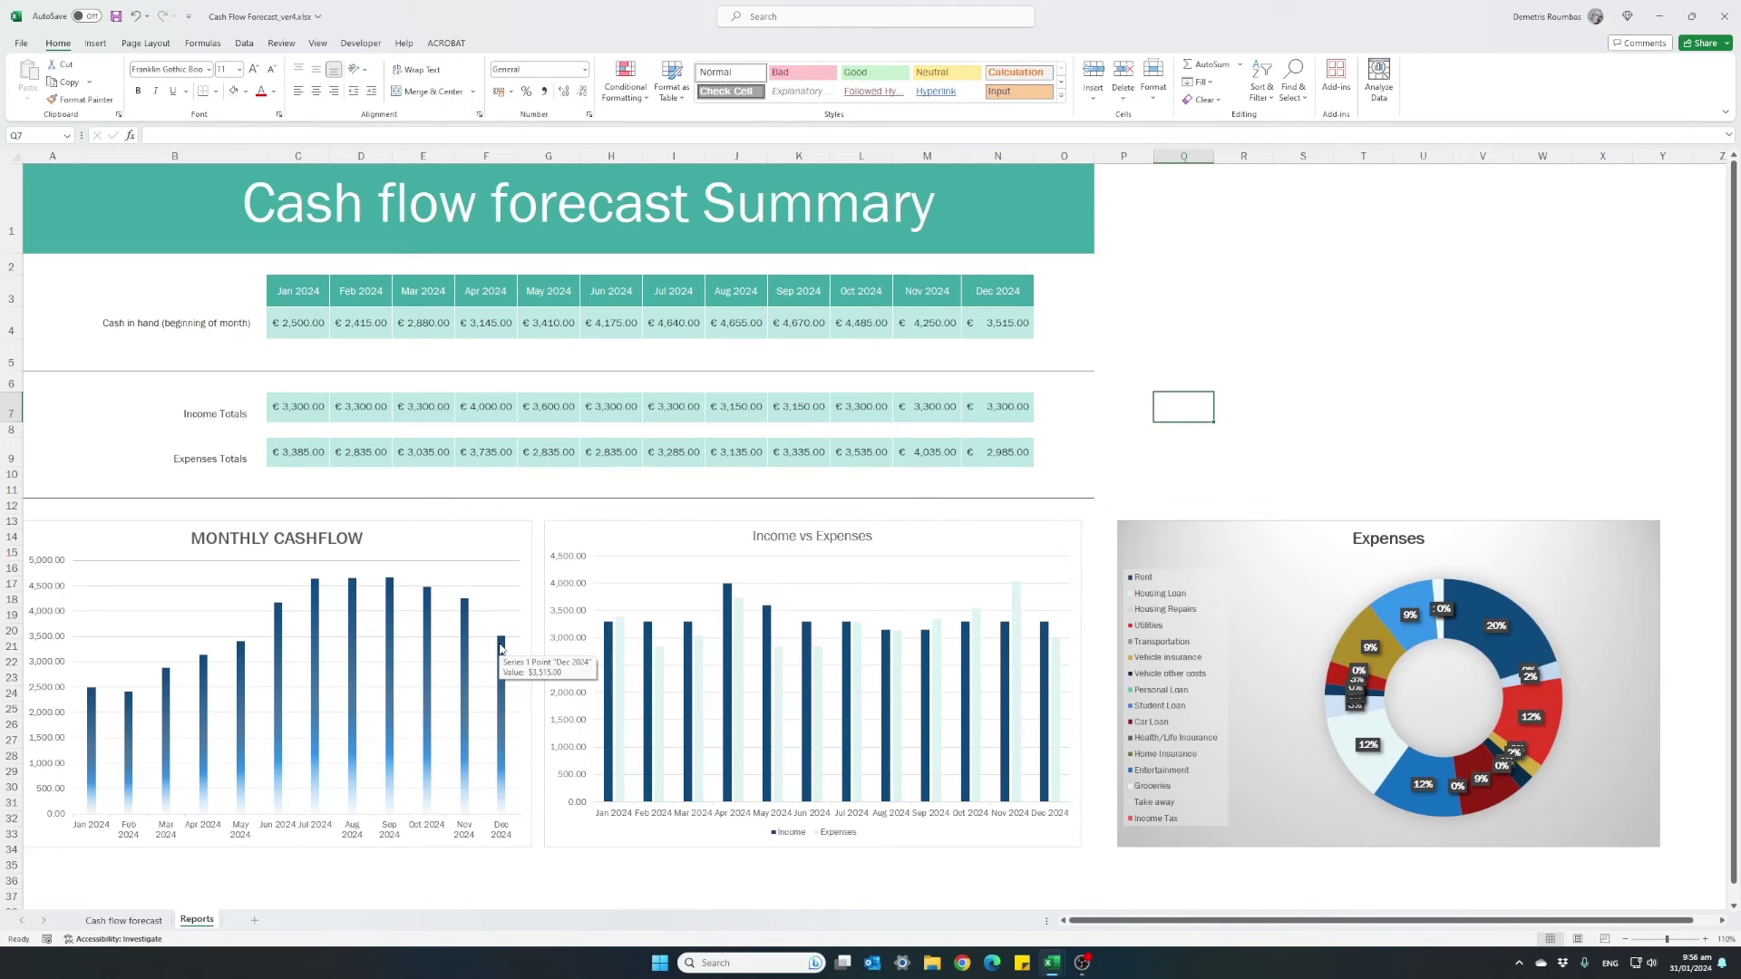
# Change the Investment to 150 in January and paste it across Feb–Dec, checking Reports.
pyautogui.click(156, 923)
pyautogui.click(381, 769)
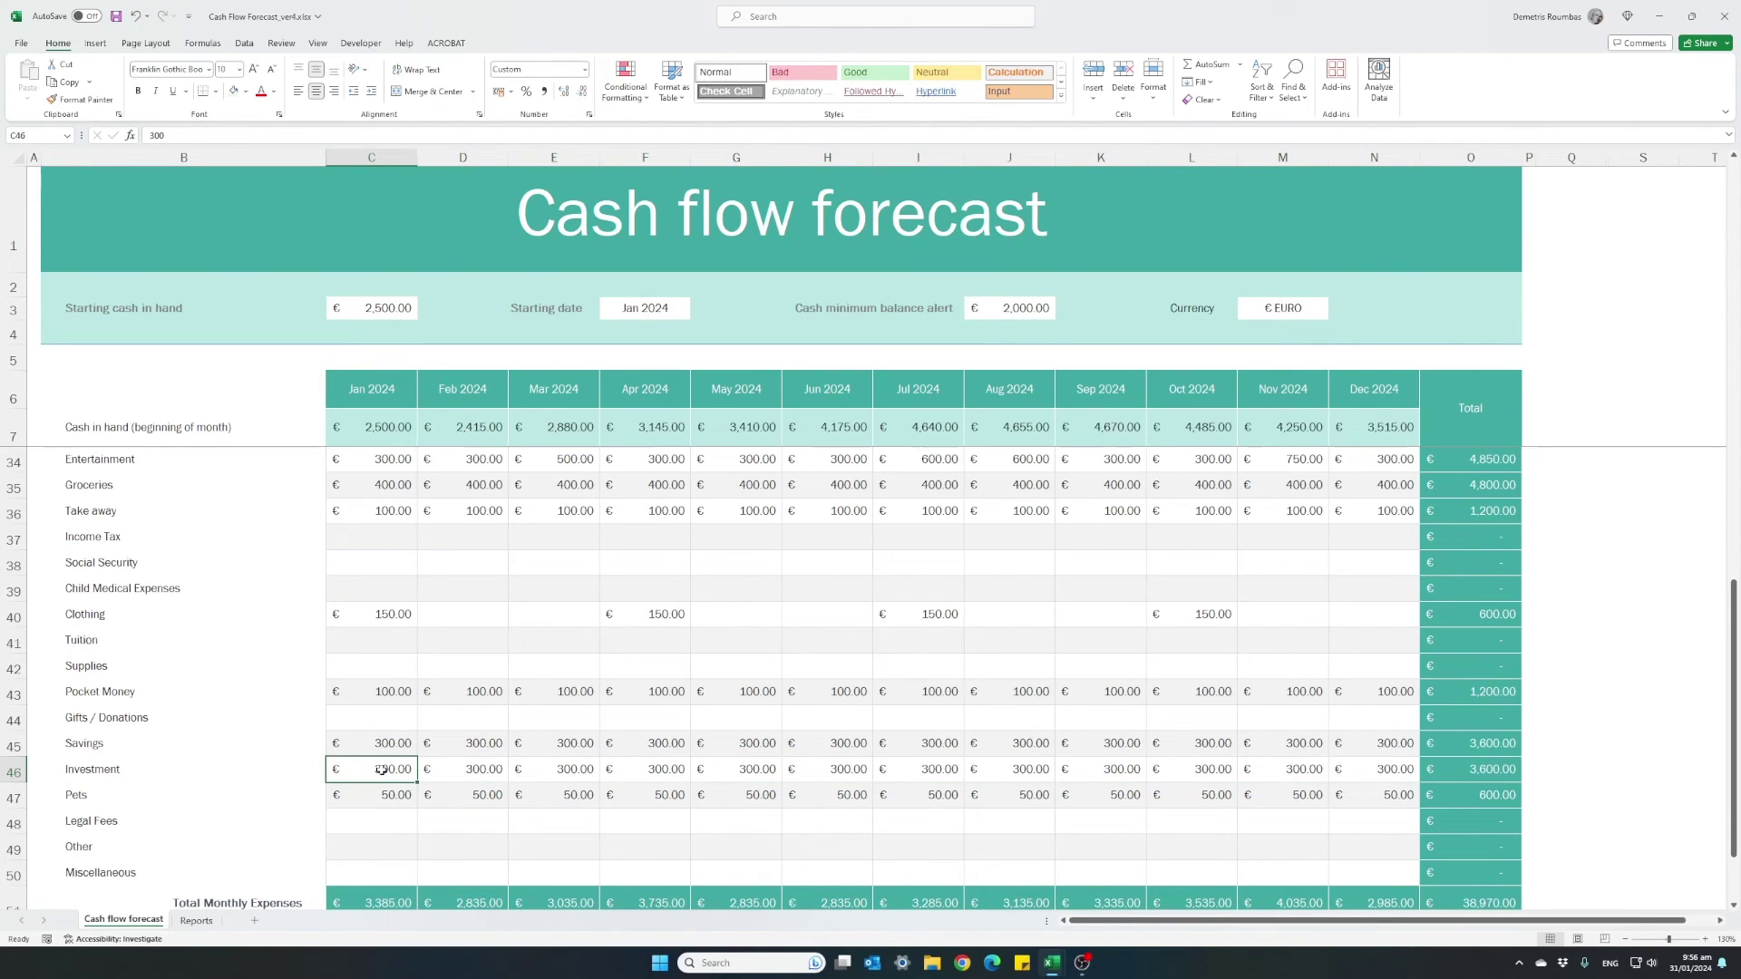
pyautogui.write('150')
pyautogui.press('Return')
pyautogui.click(381, 769)
pyautogui.hotkey('ctrl', 'c')
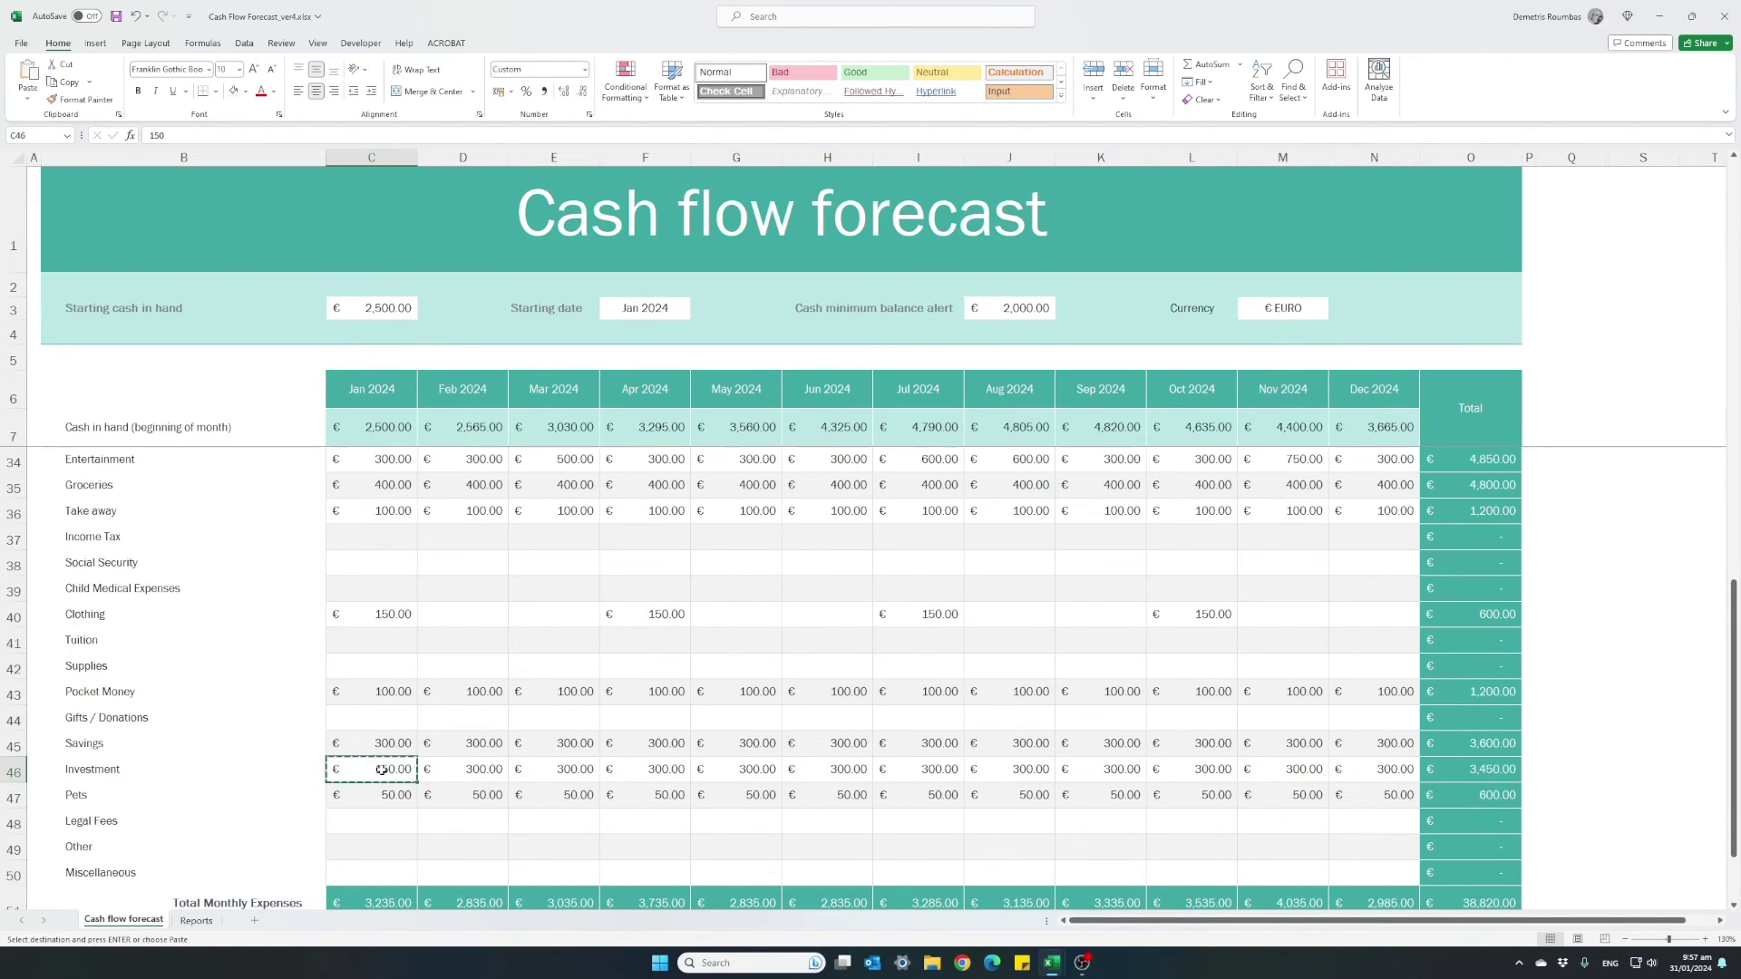
pyautogui.moveTo(463, 769); pyautogui.dragTo(1374, 769)
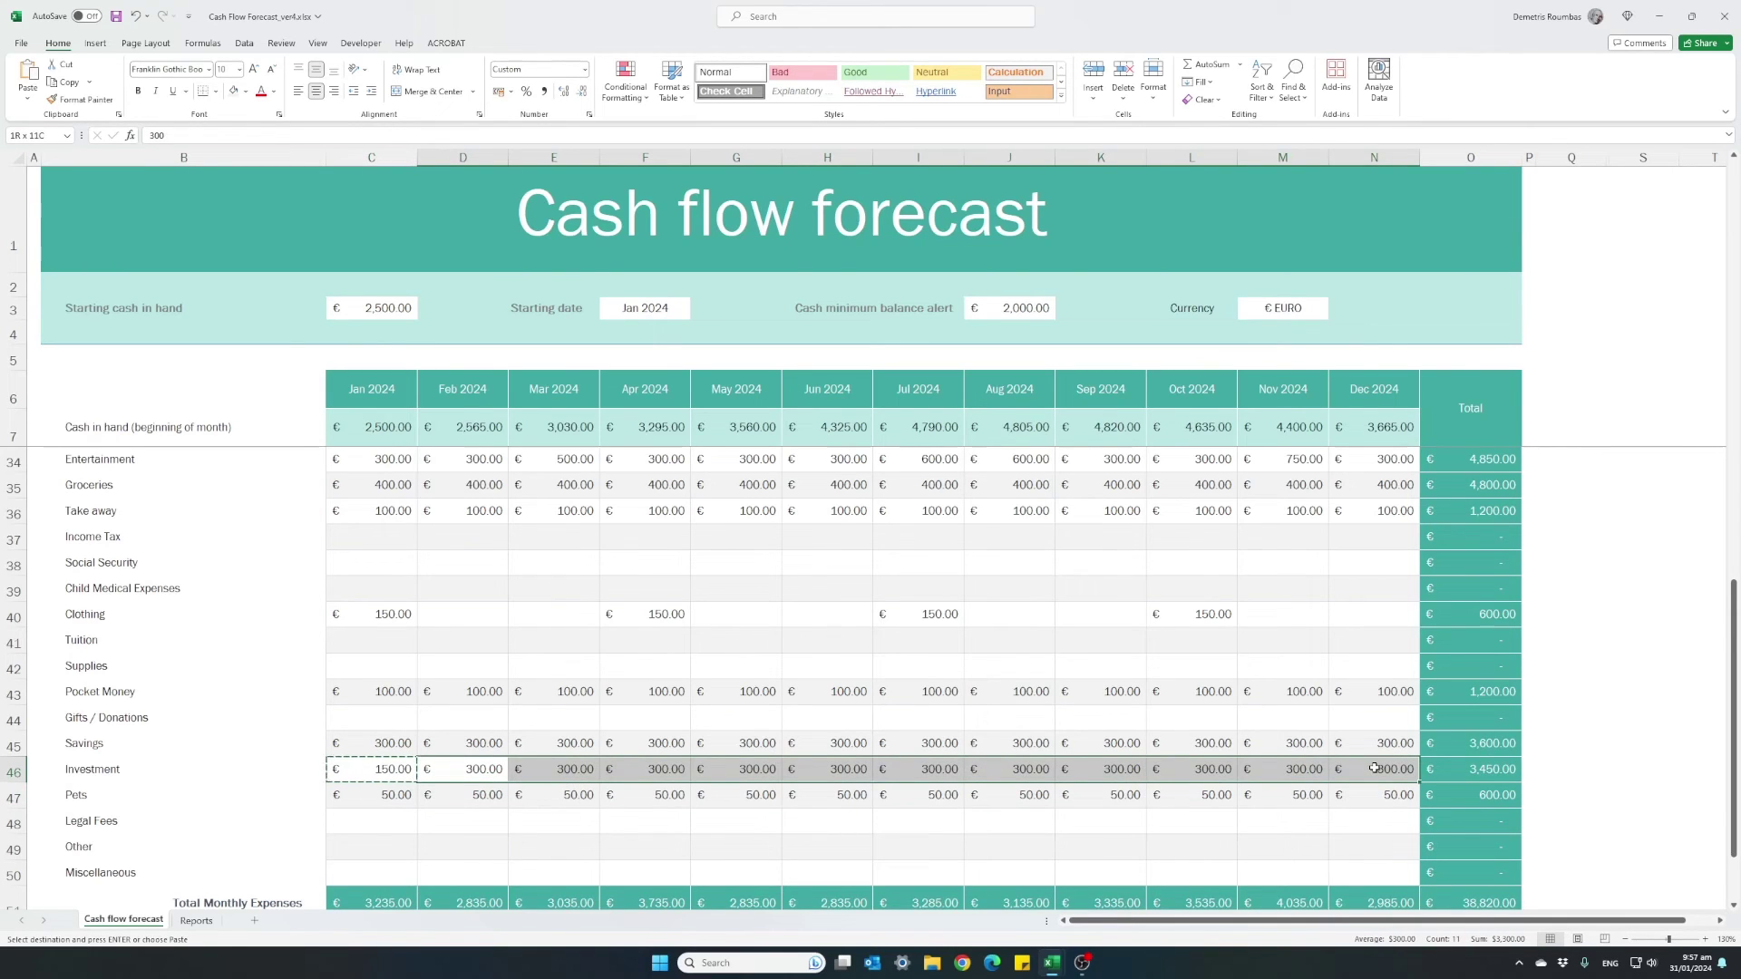
pyautogui.hotkey('ctrl', 'v')
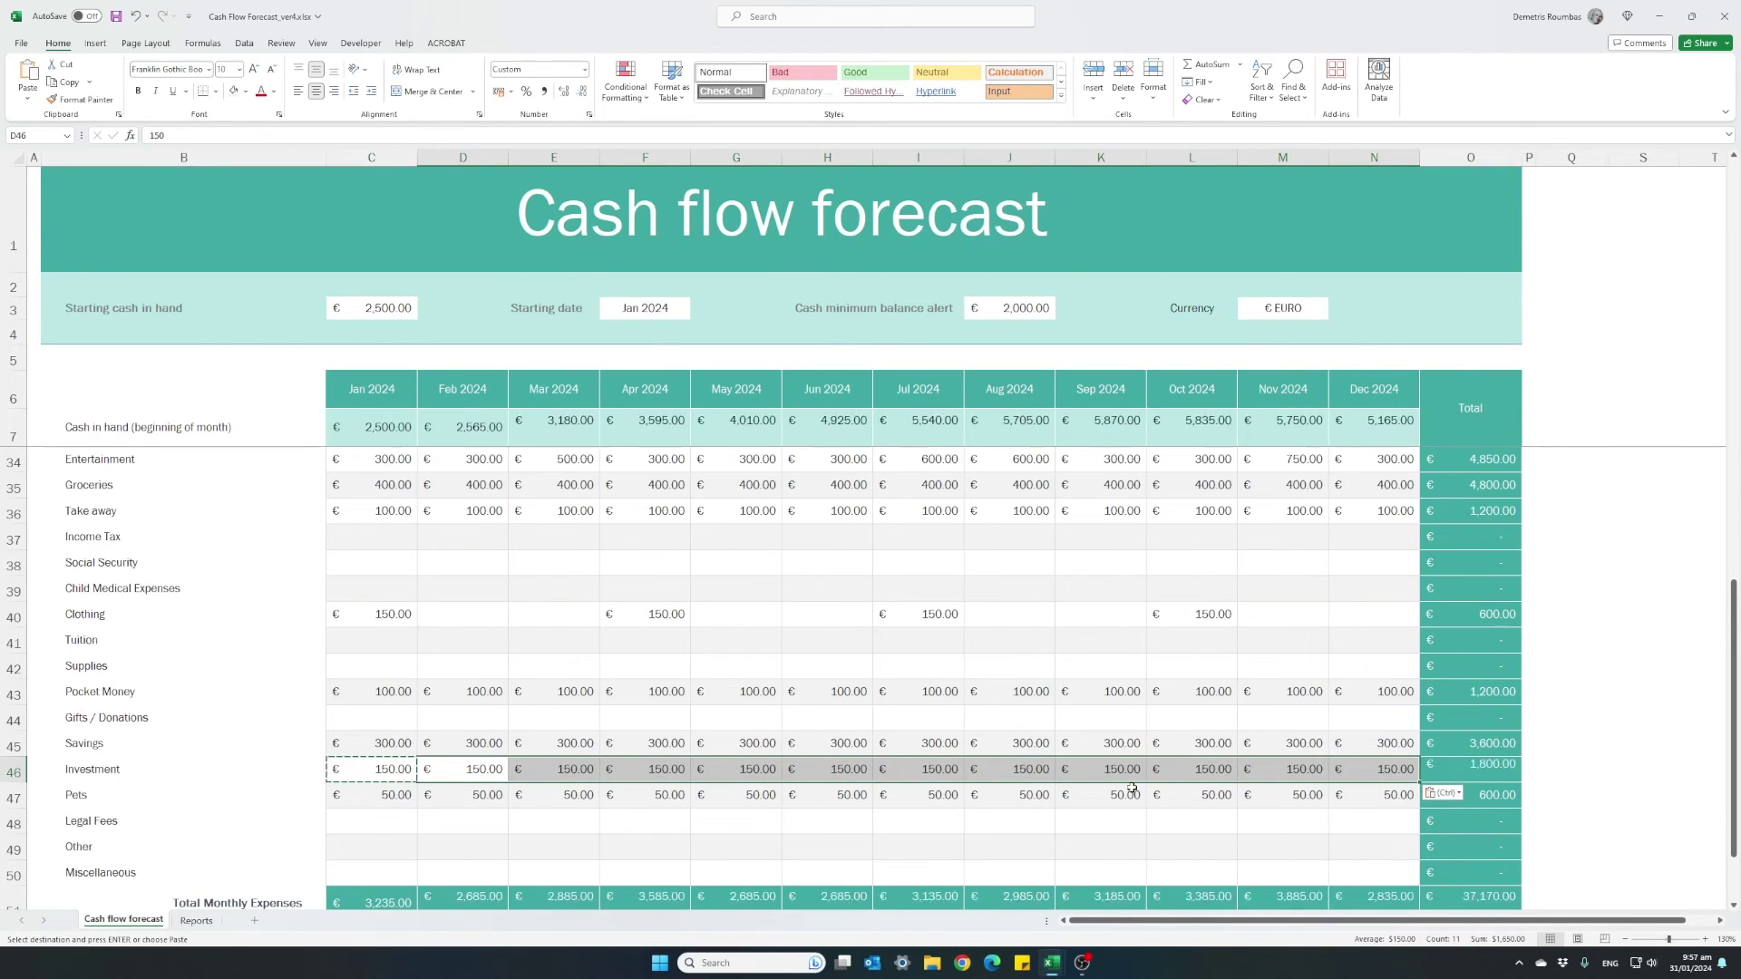
pyautogui.click(194, 921)
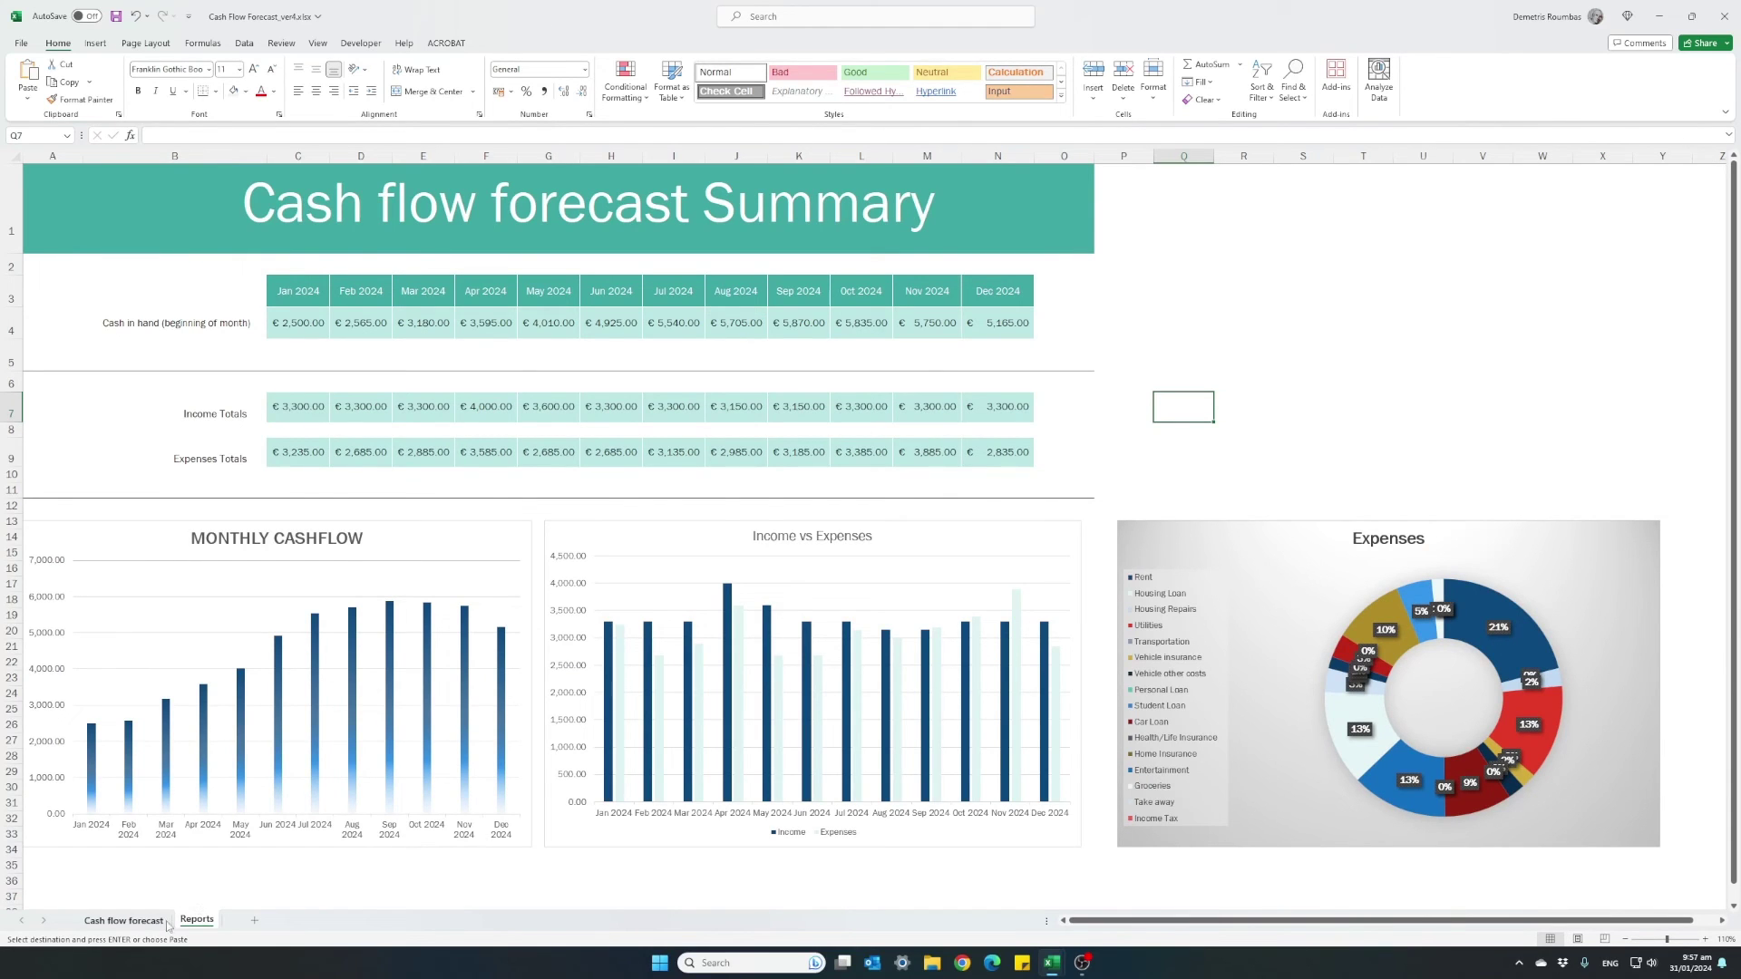
pyautogui.click(145, 925)
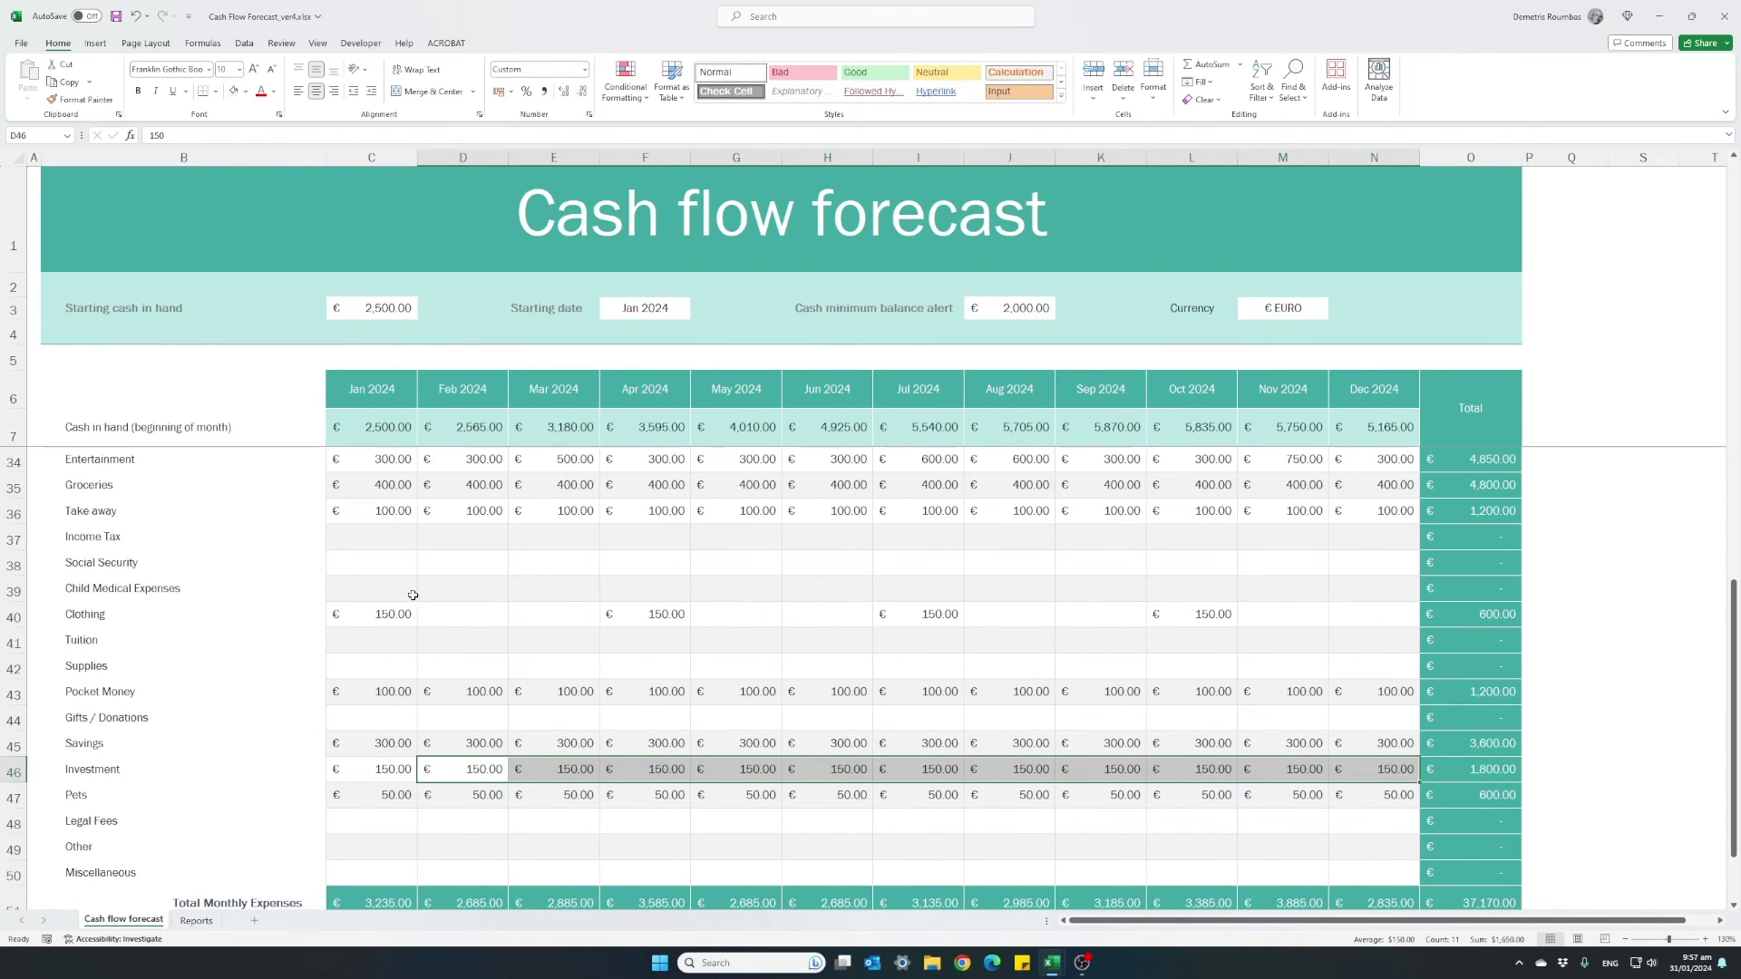
# Enter 1500 in G39 for May Child Medical Expenses and check the Reports charts.
pyautogui.click(752, 591)
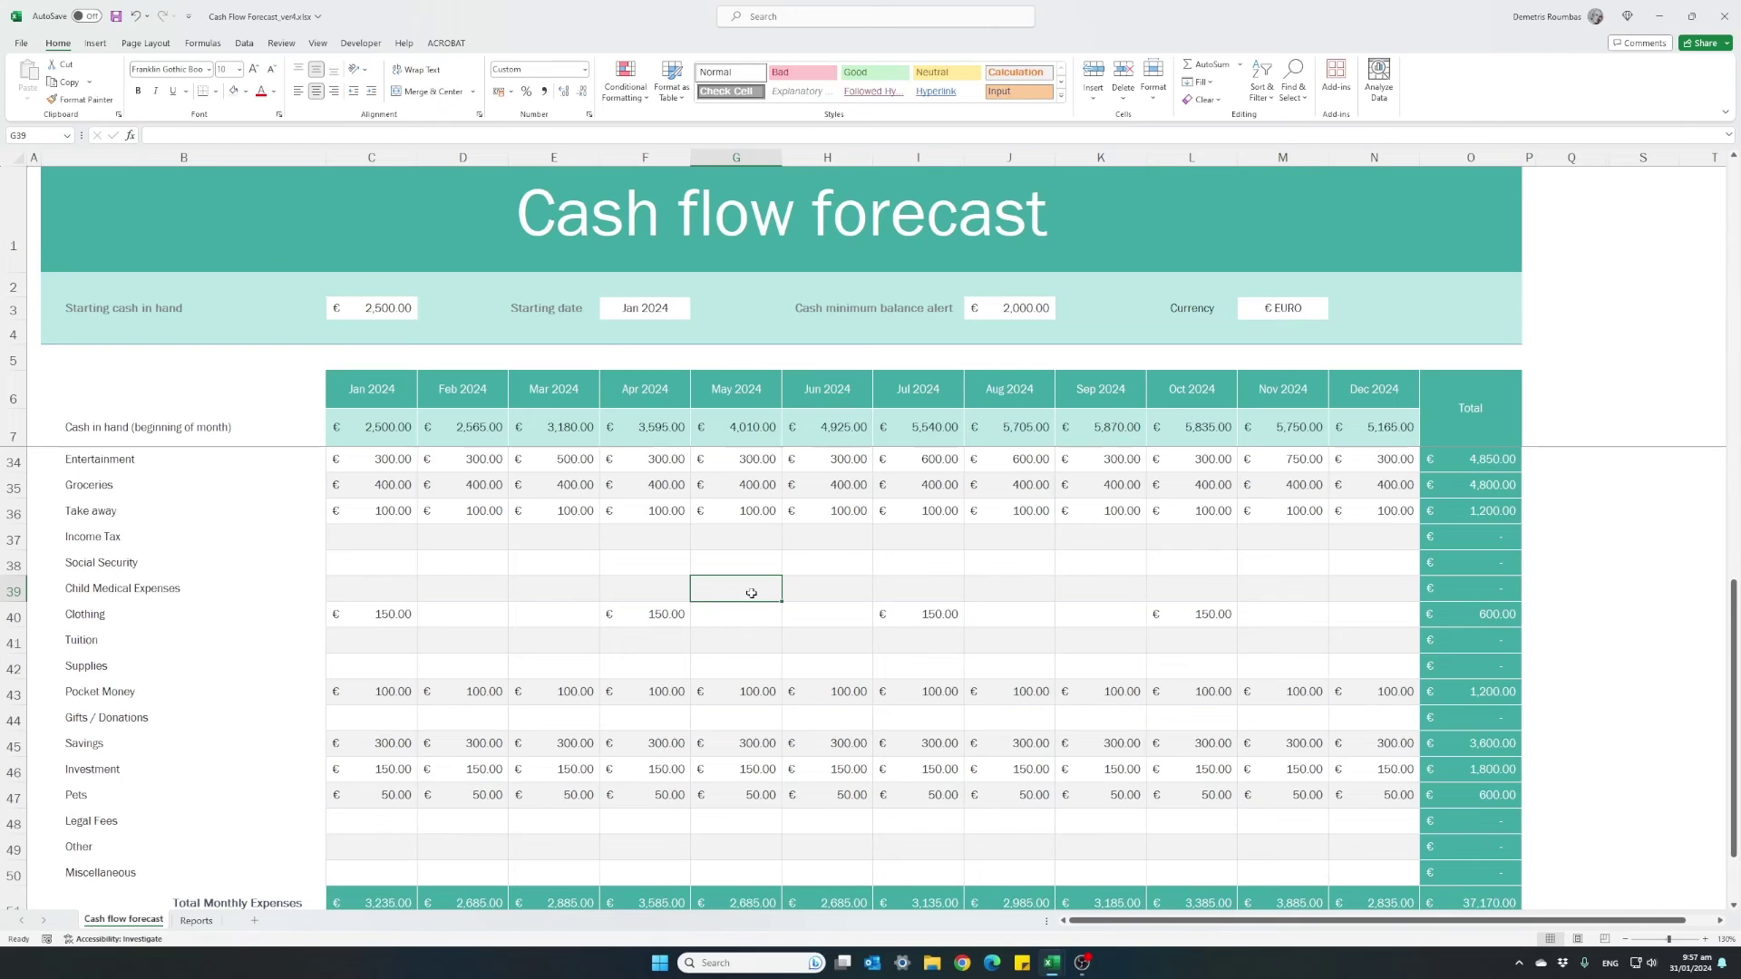
pyautogui.write('1500')
pyautogui.press('Return')
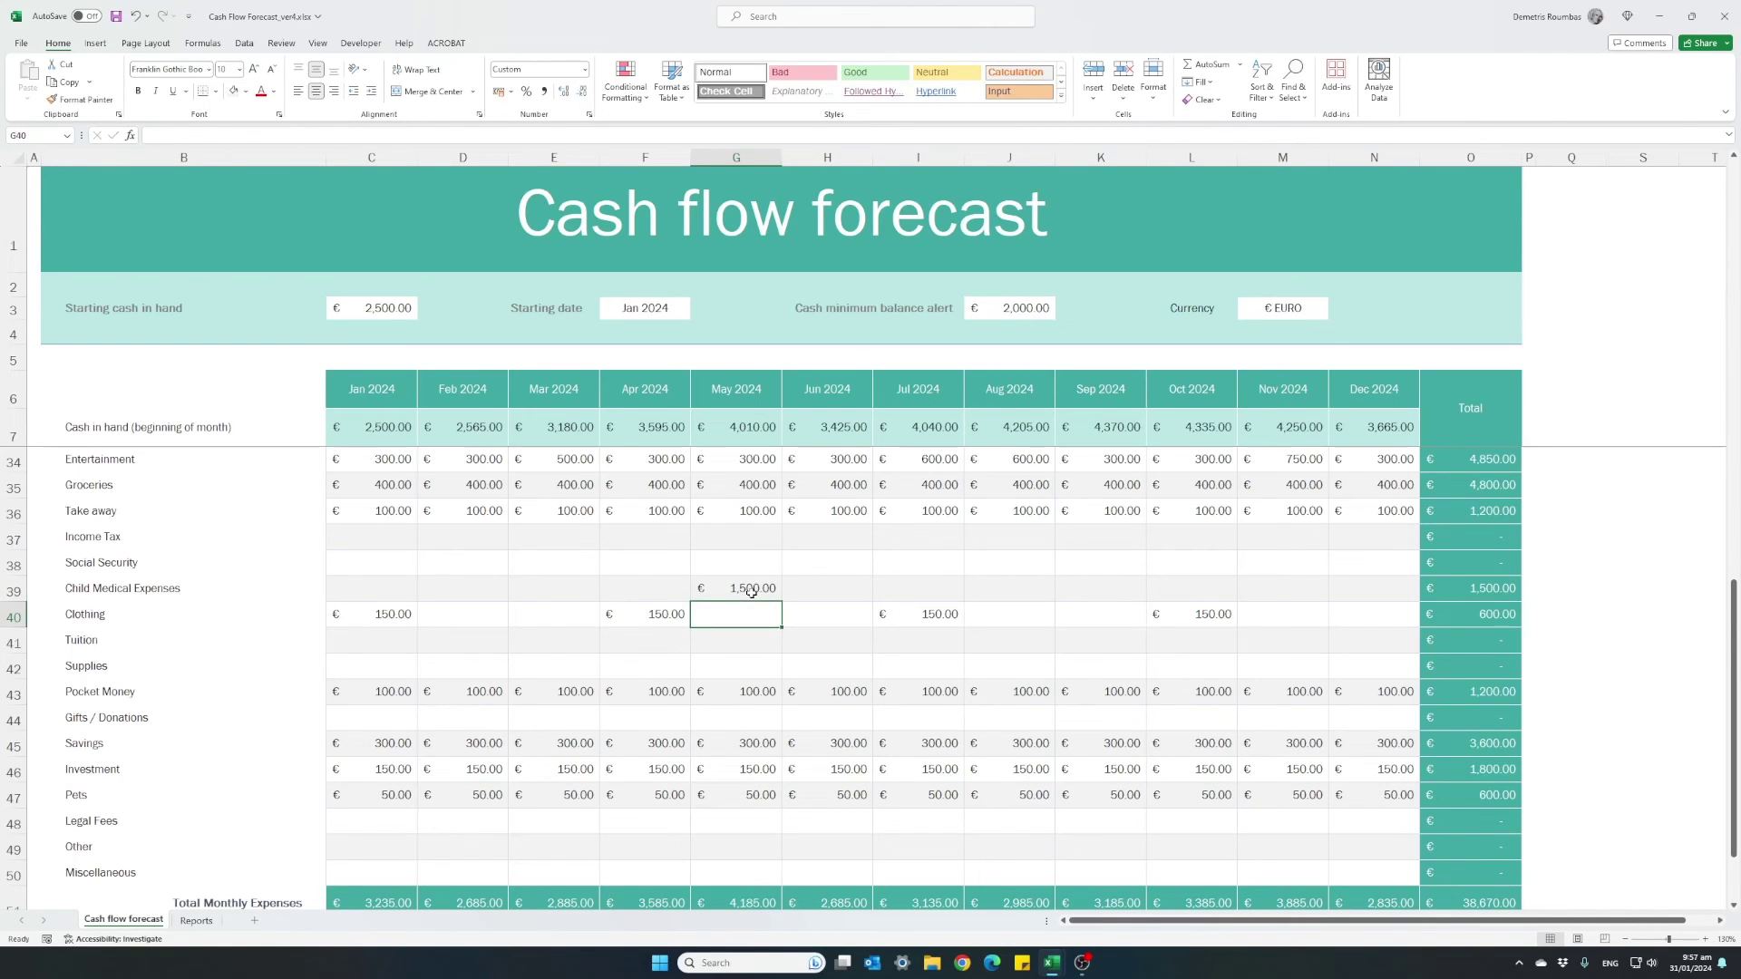
pyautogui.click(751, 591)
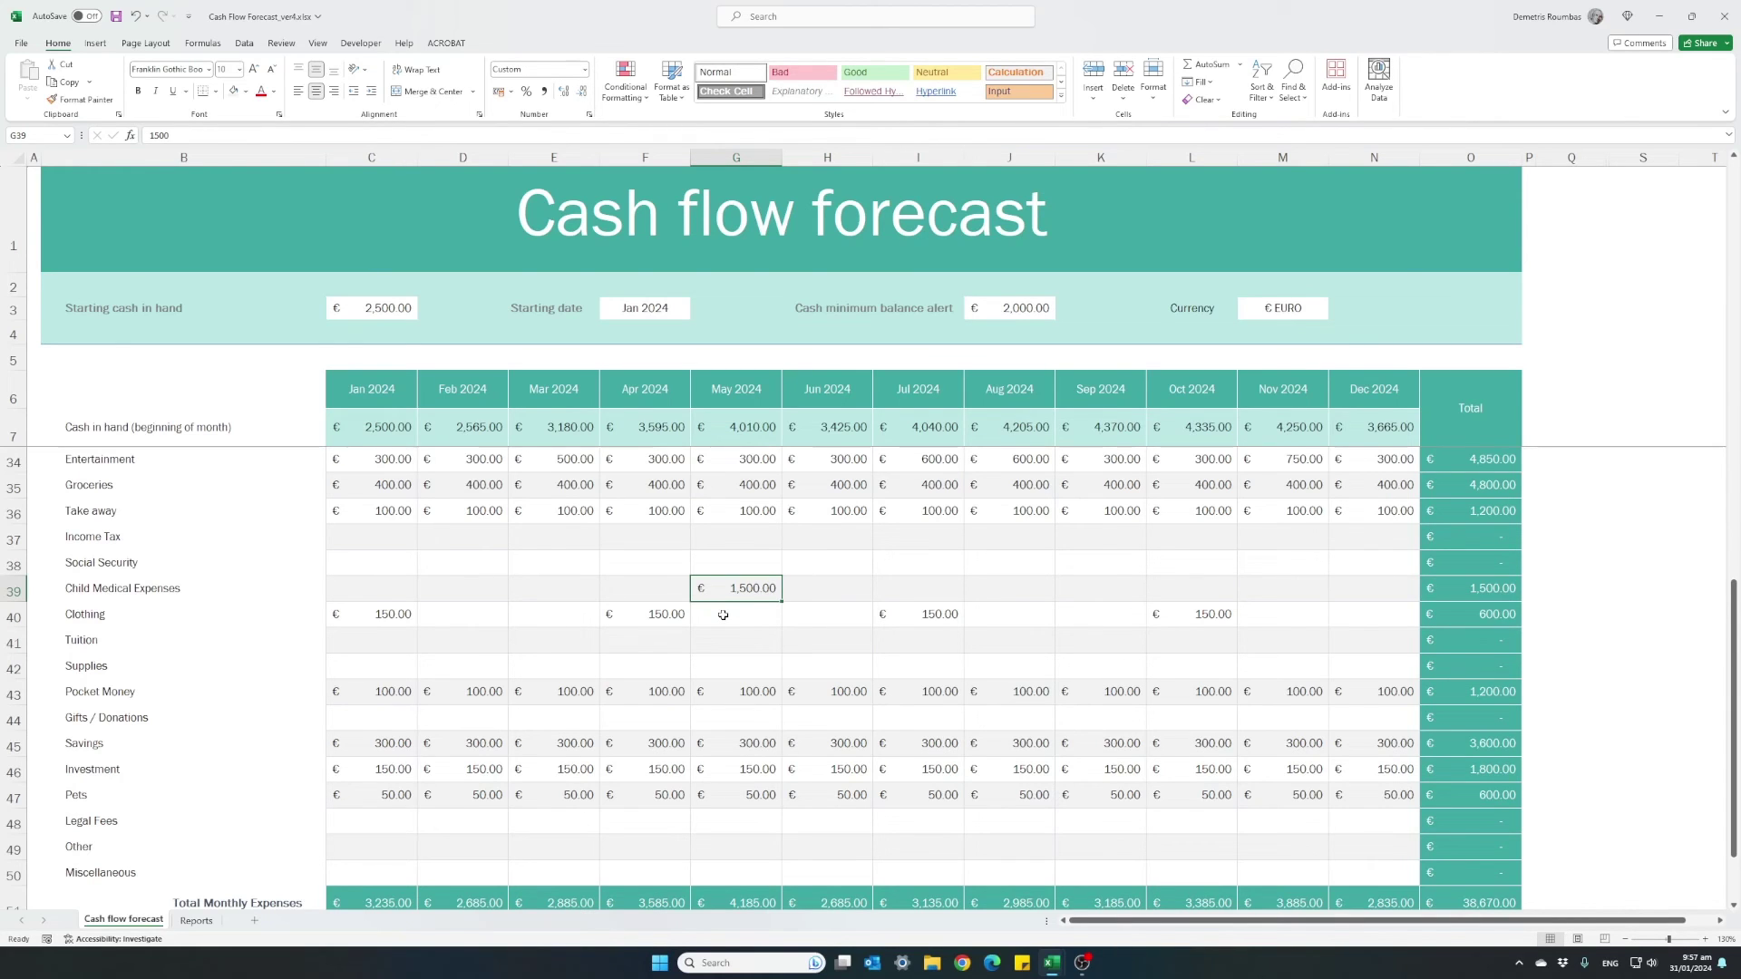
pyautogui.click(197, 921)
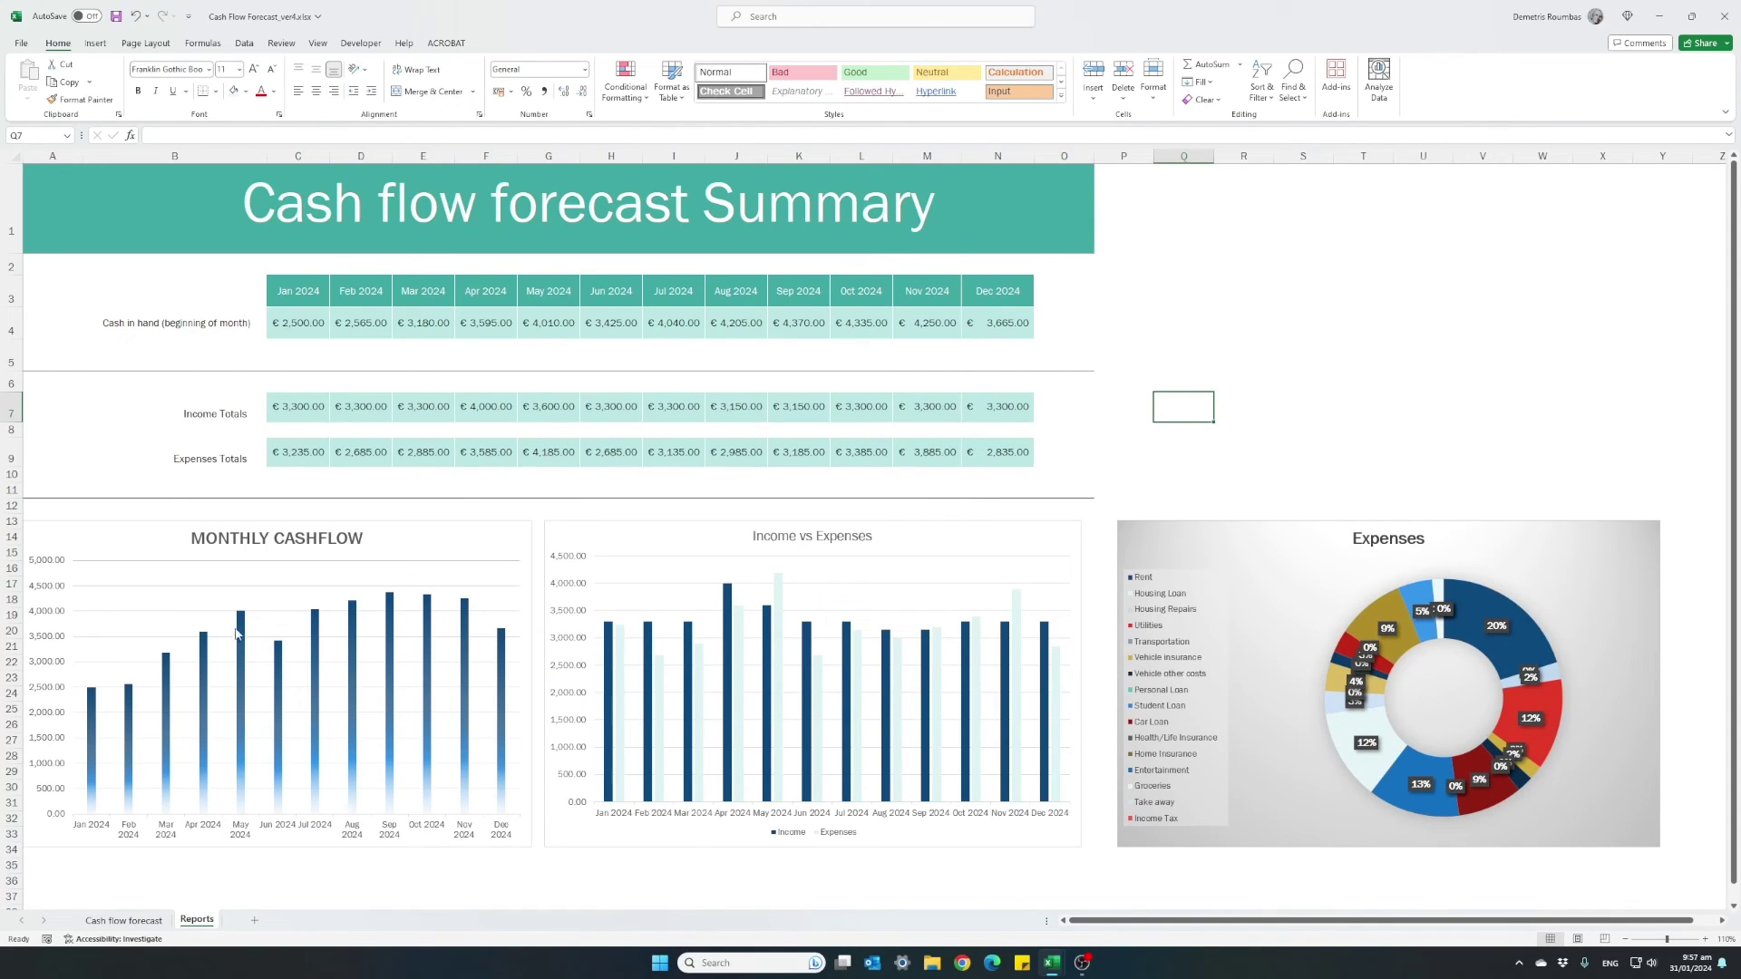
pyautogui.moveTo(281, 660)
# On the Cash flow forecast sheet, clear the May Savings (G45) and Investment (G46) amounts.
pyautogui.moveTo(778, 632)
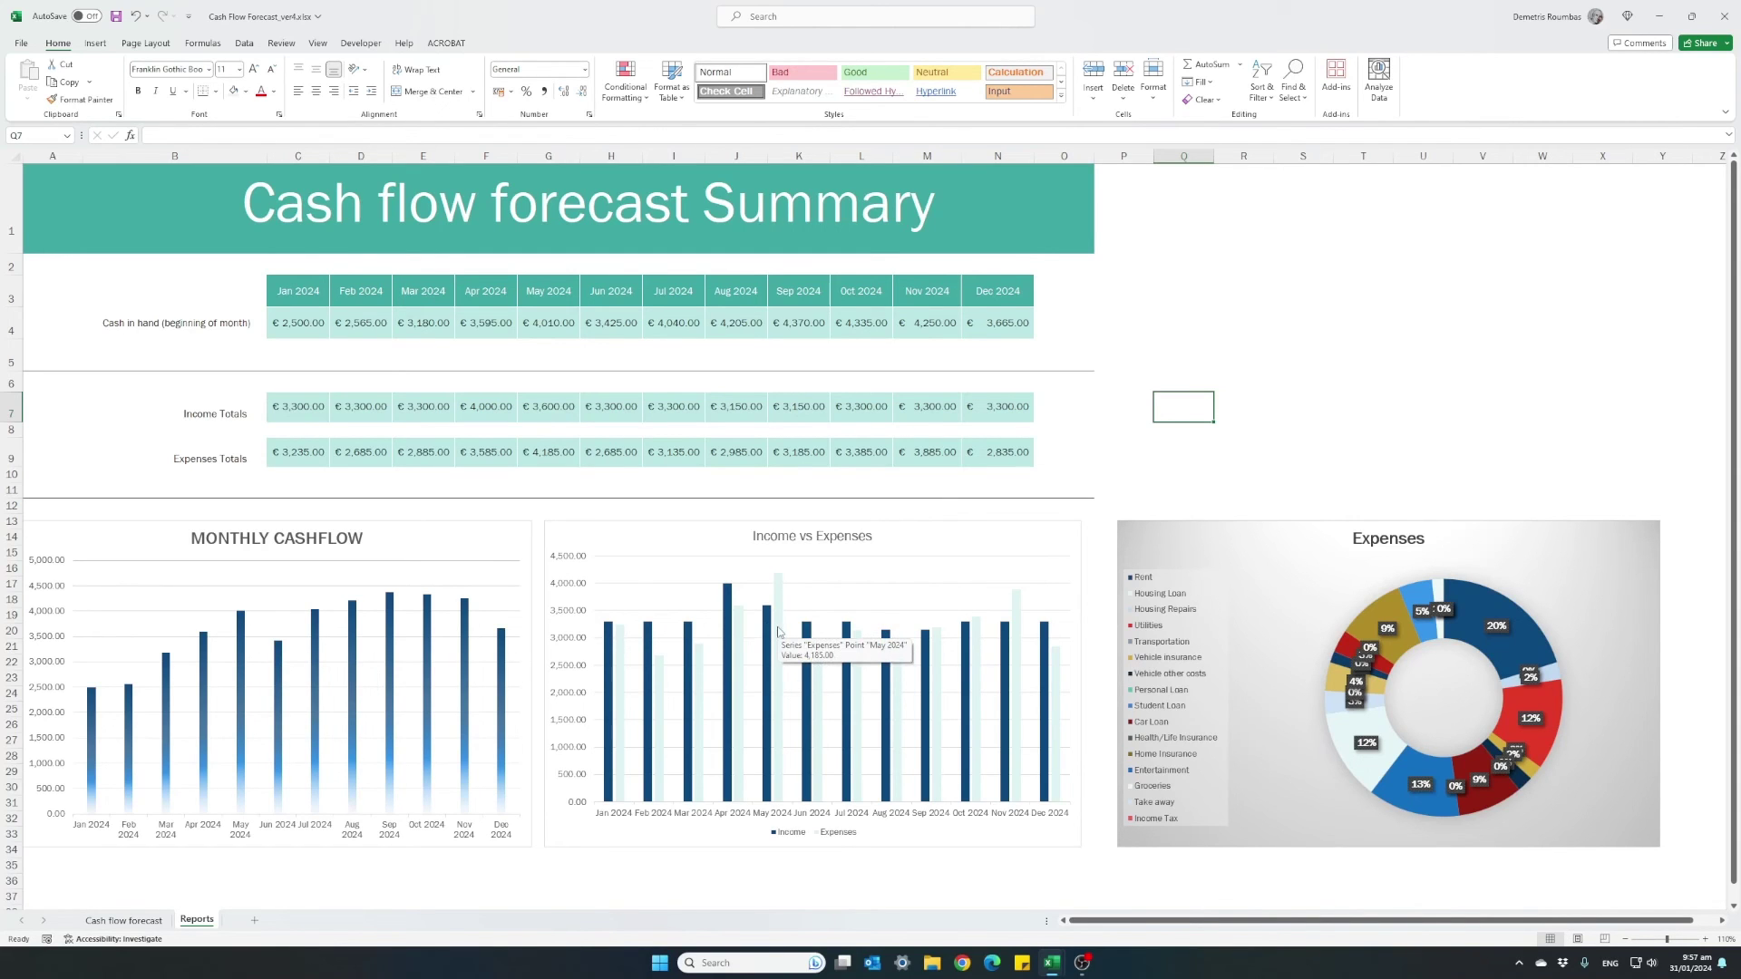
pyautogui.click(145, 920)
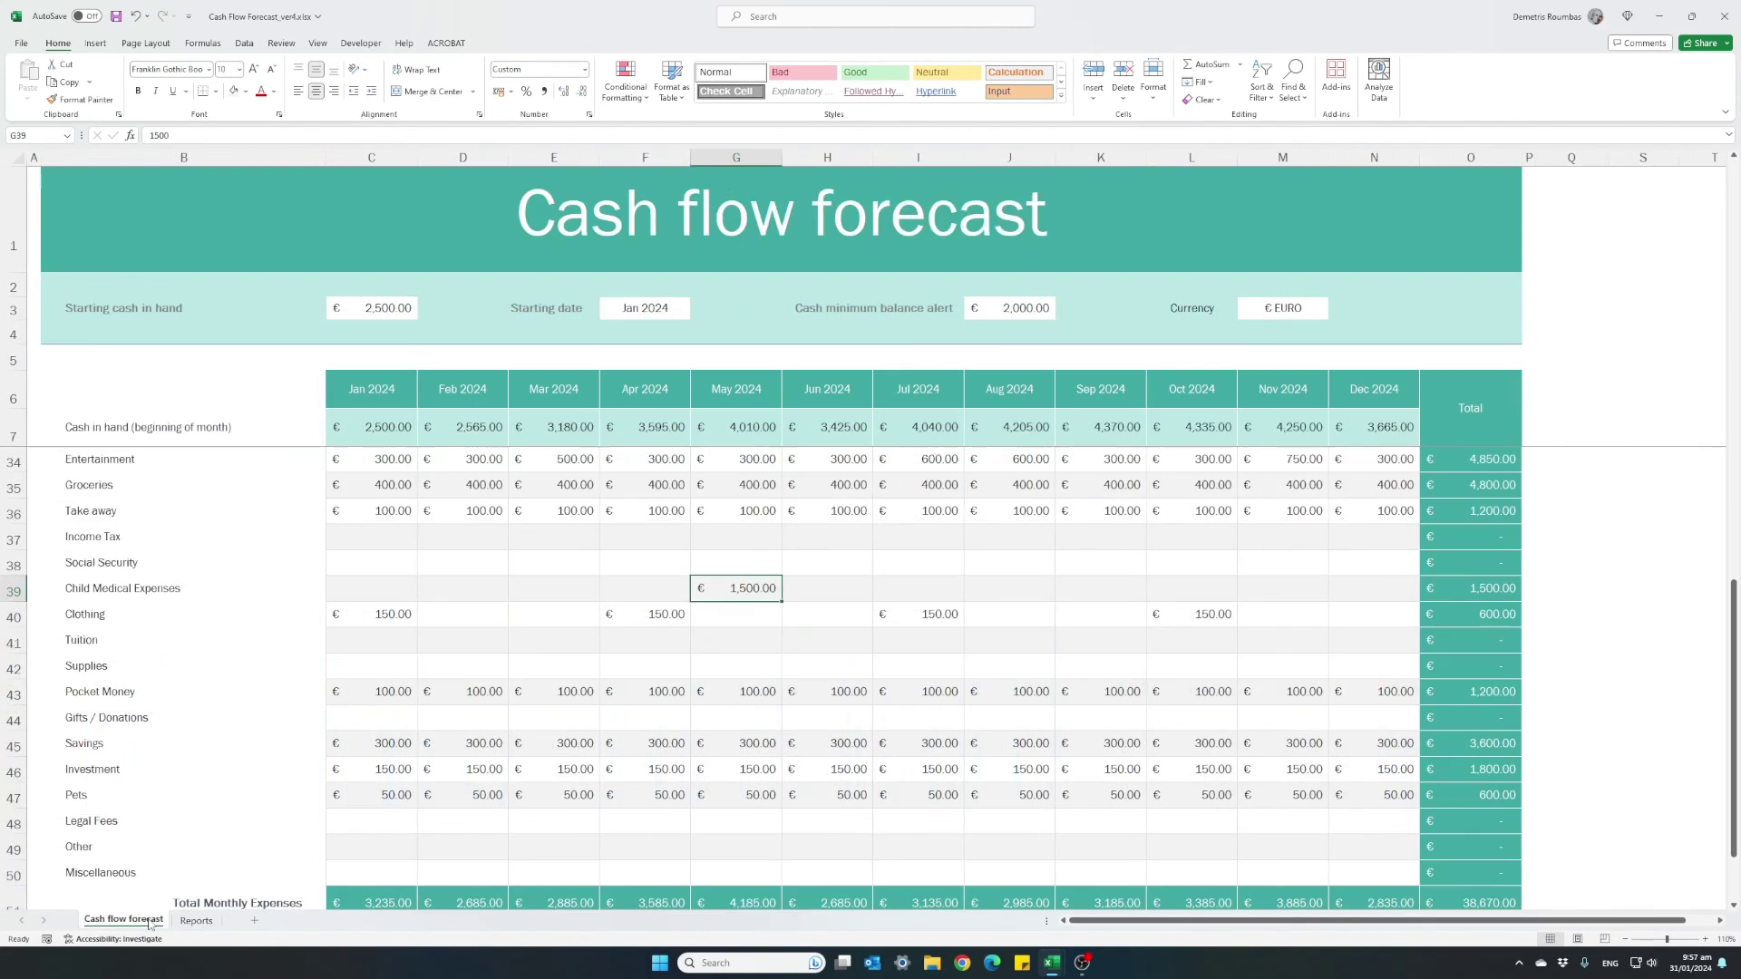
pyautogui.click(718, 743)
pyautogui.press('Delete')
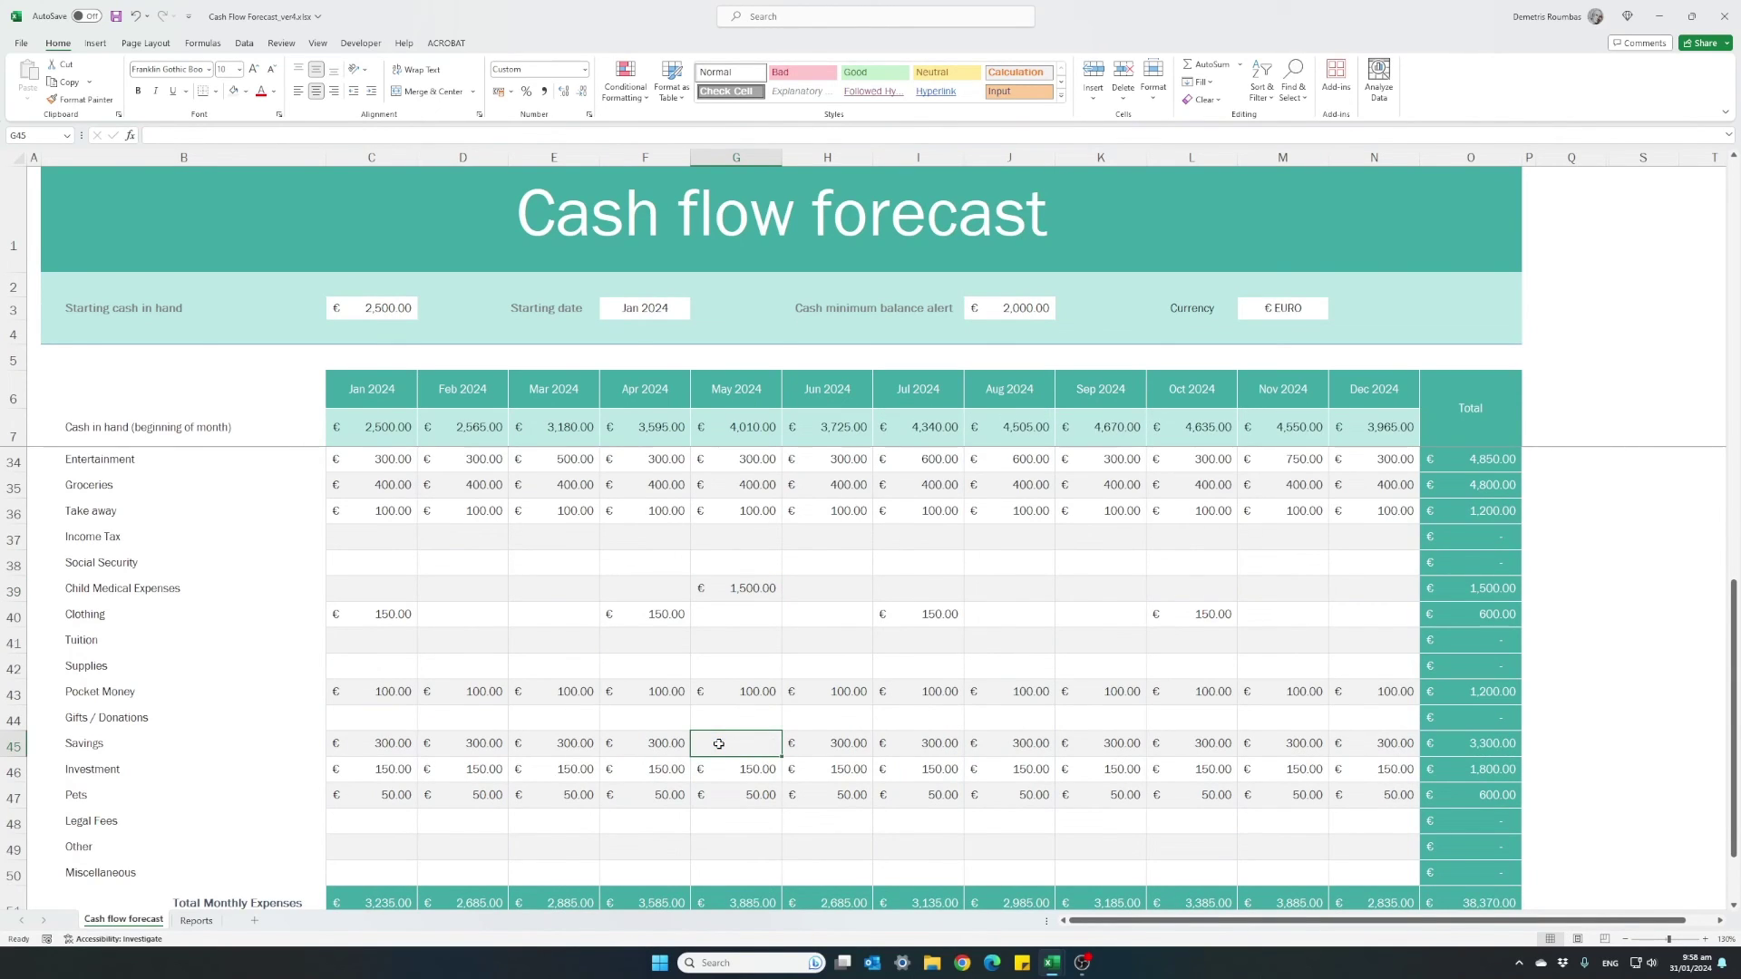
pyautogui.press('Down')
pyautogui.press('Delete')
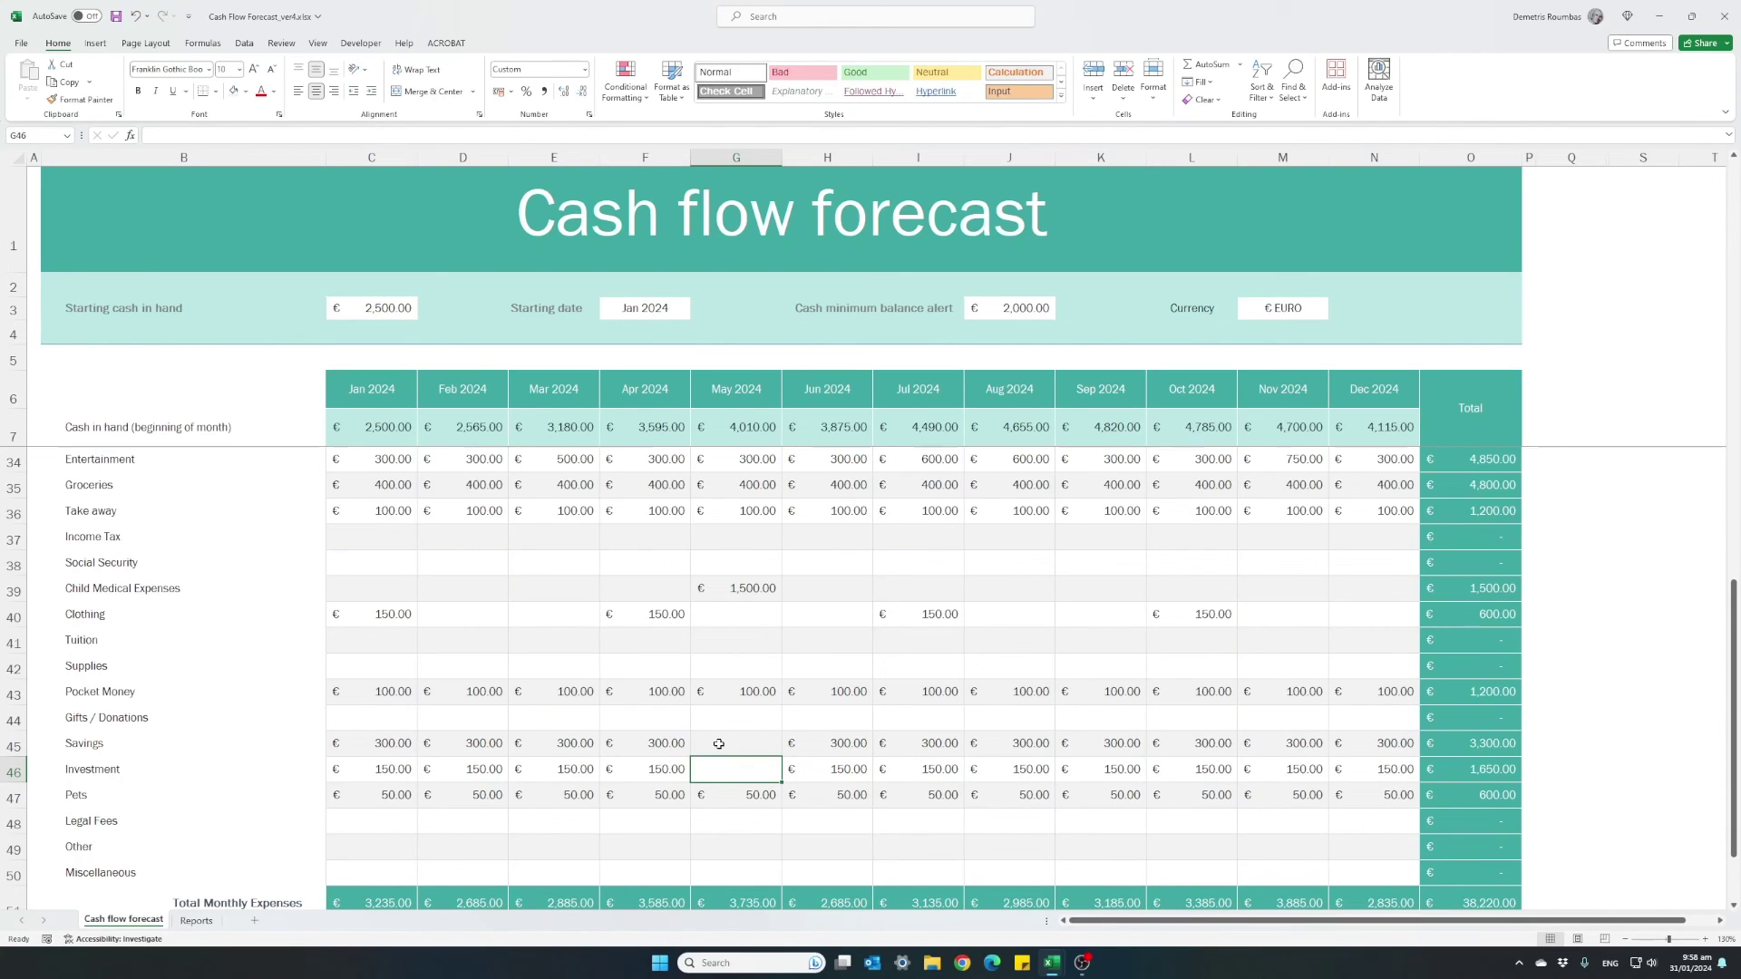
pyautogui.hotkey('ctrl', 'z')
pyautogui.hotkey('ctrl', 'z')
pyautogui.hotkey('ctrl', 'y')
pyautogui.hotkey('ctrl', 'y')
pyautogui.hotkey('ctrl', 'z')
pyautogui.hotkey('ctrl', 'y')
# Lower June Entertainment (H34) to 100, then check the Reports charts and return to the forecast.
pyautogui.scroll(1, 699, 661)
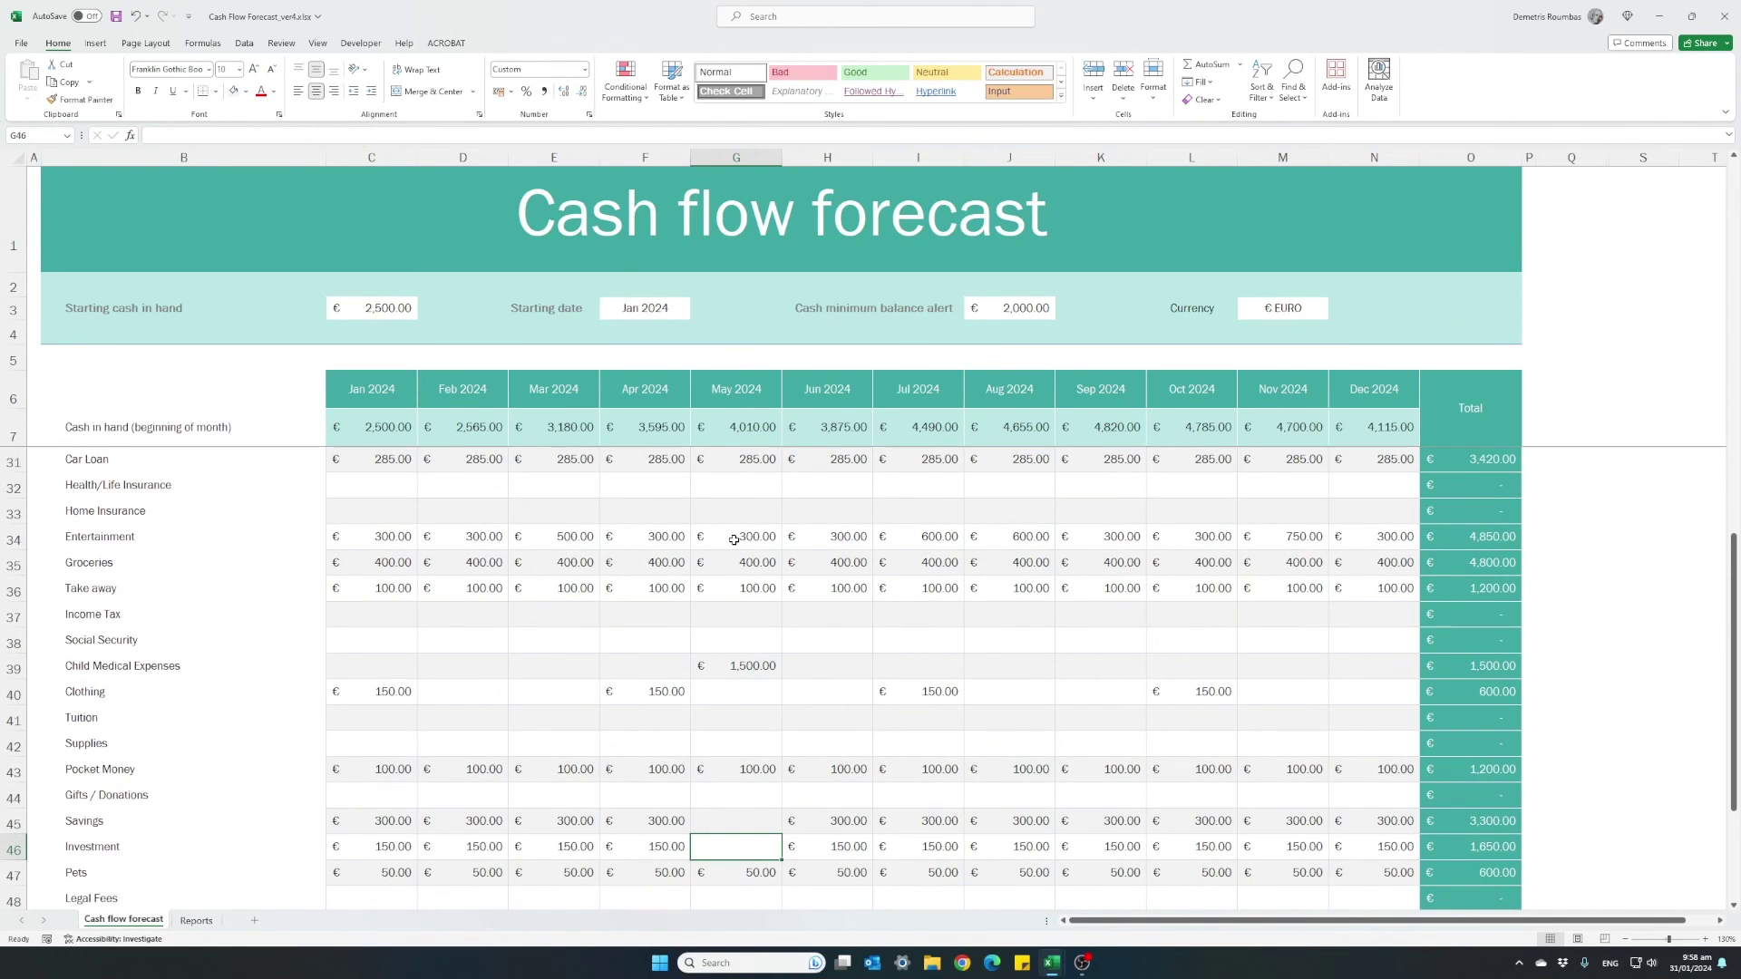
pyautogui.click(818, 542)
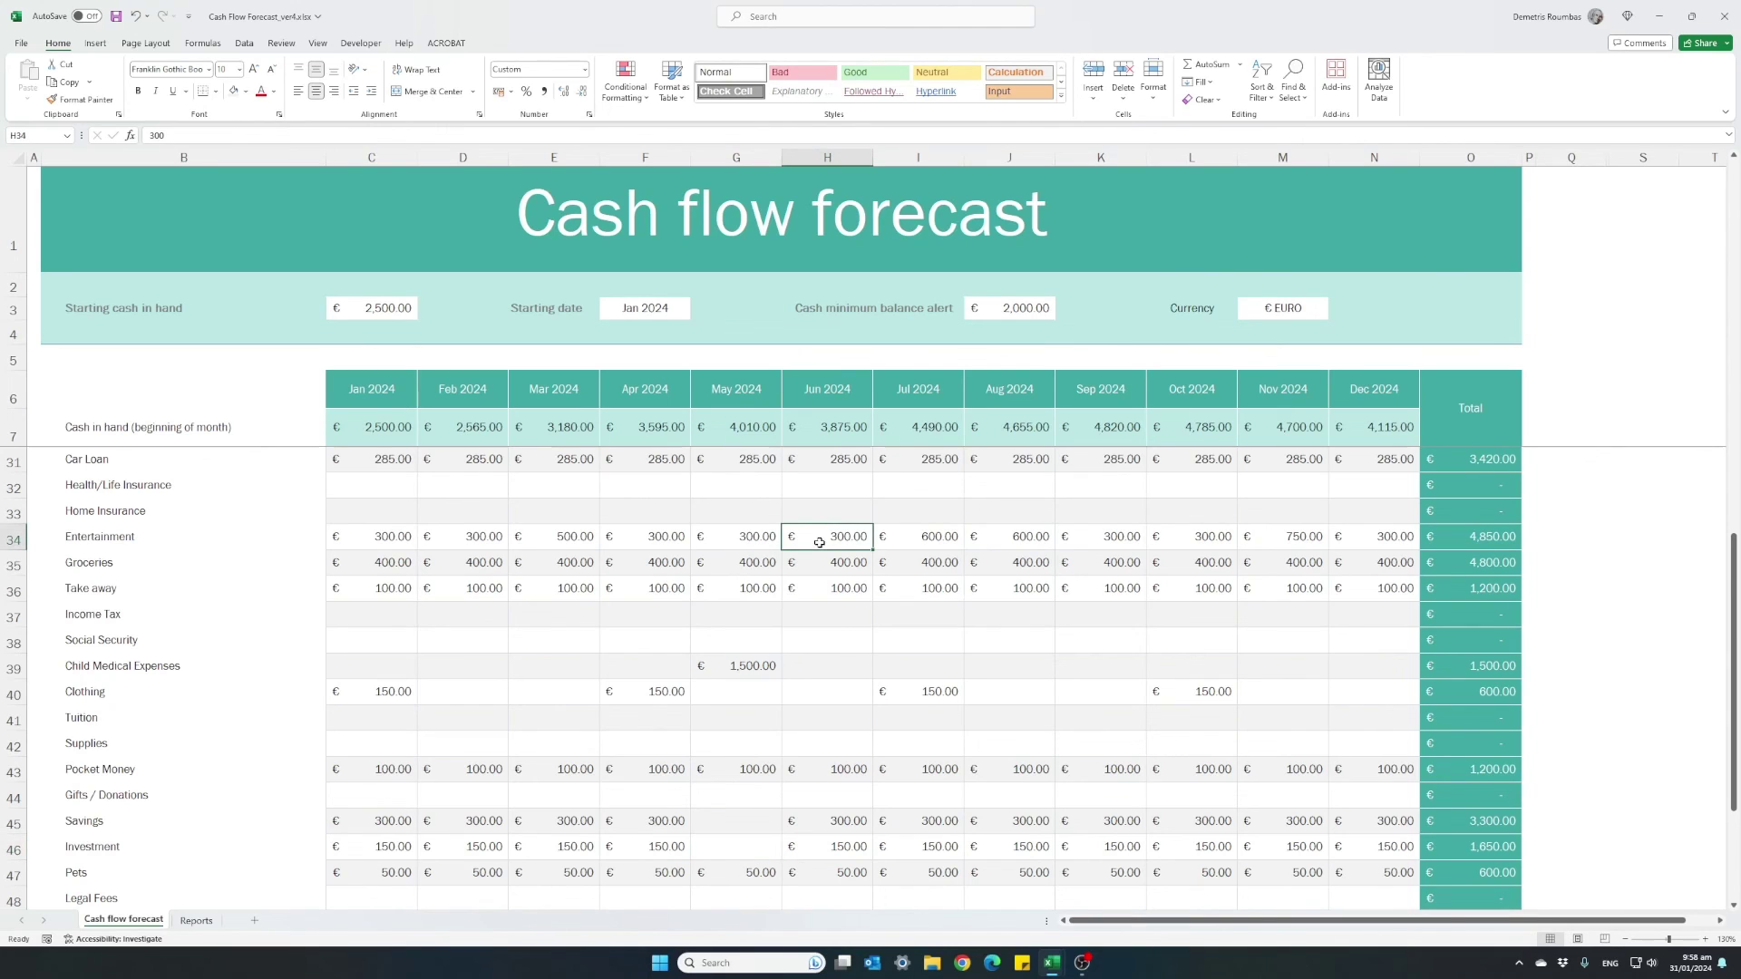
pyautogui.write('100')
pyautogui.press('Return')
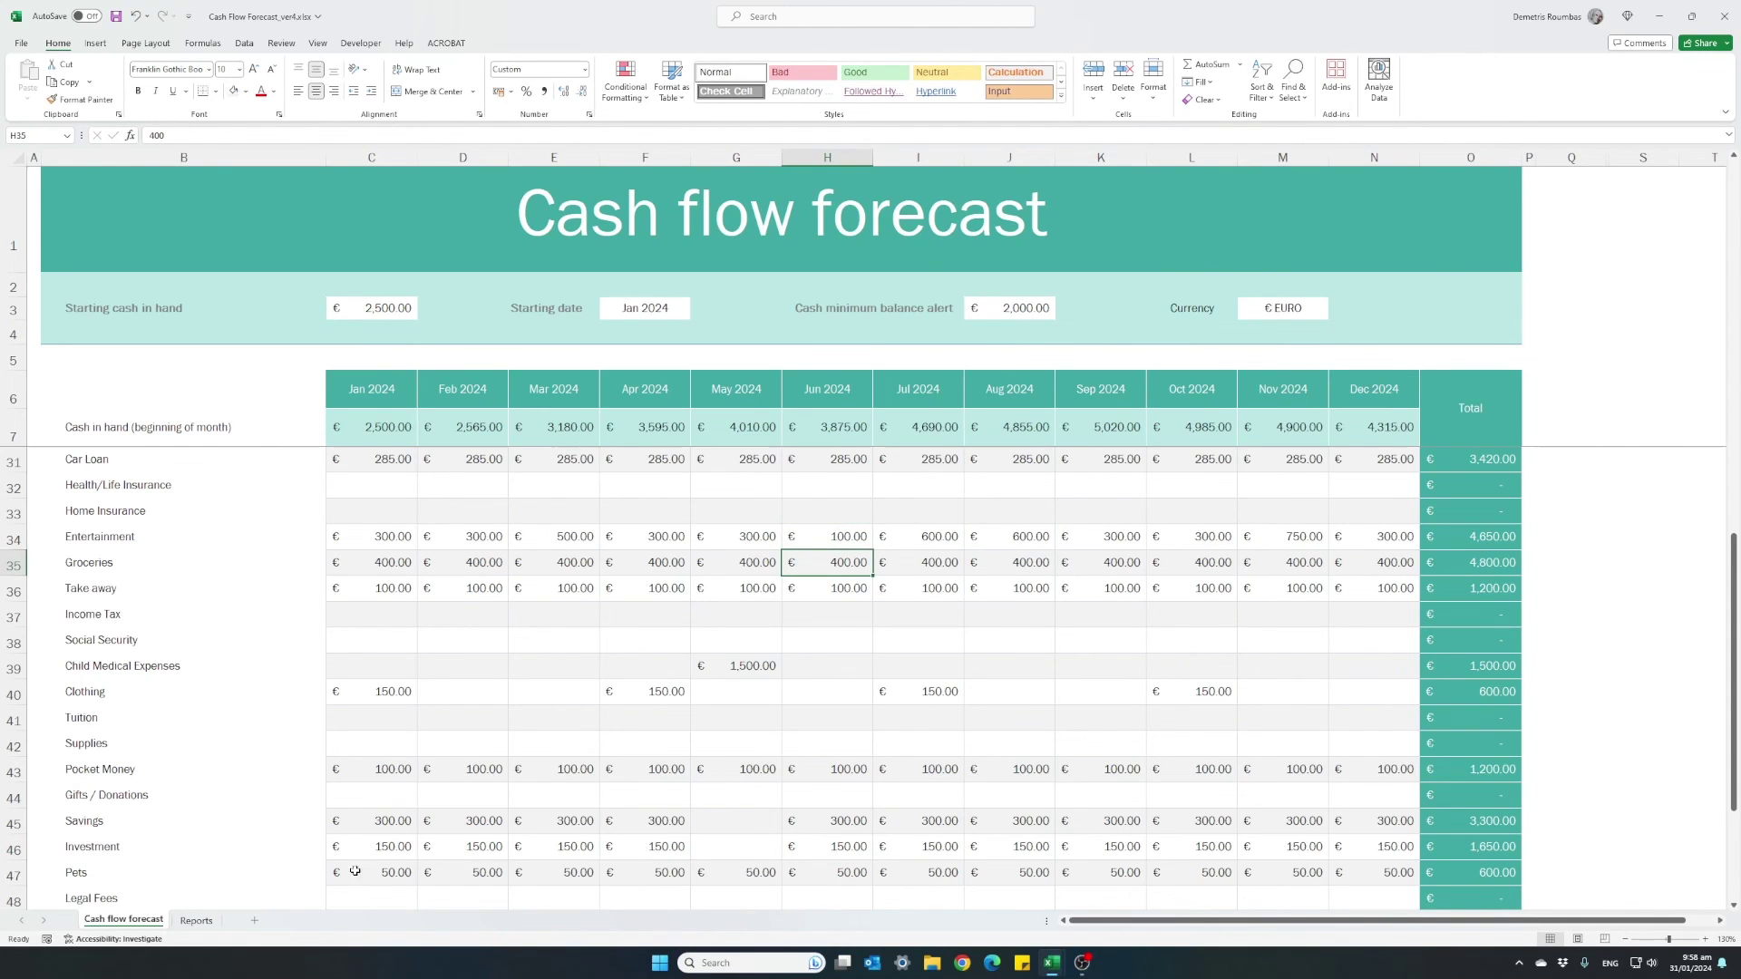
pyautogui.click(195, 920)
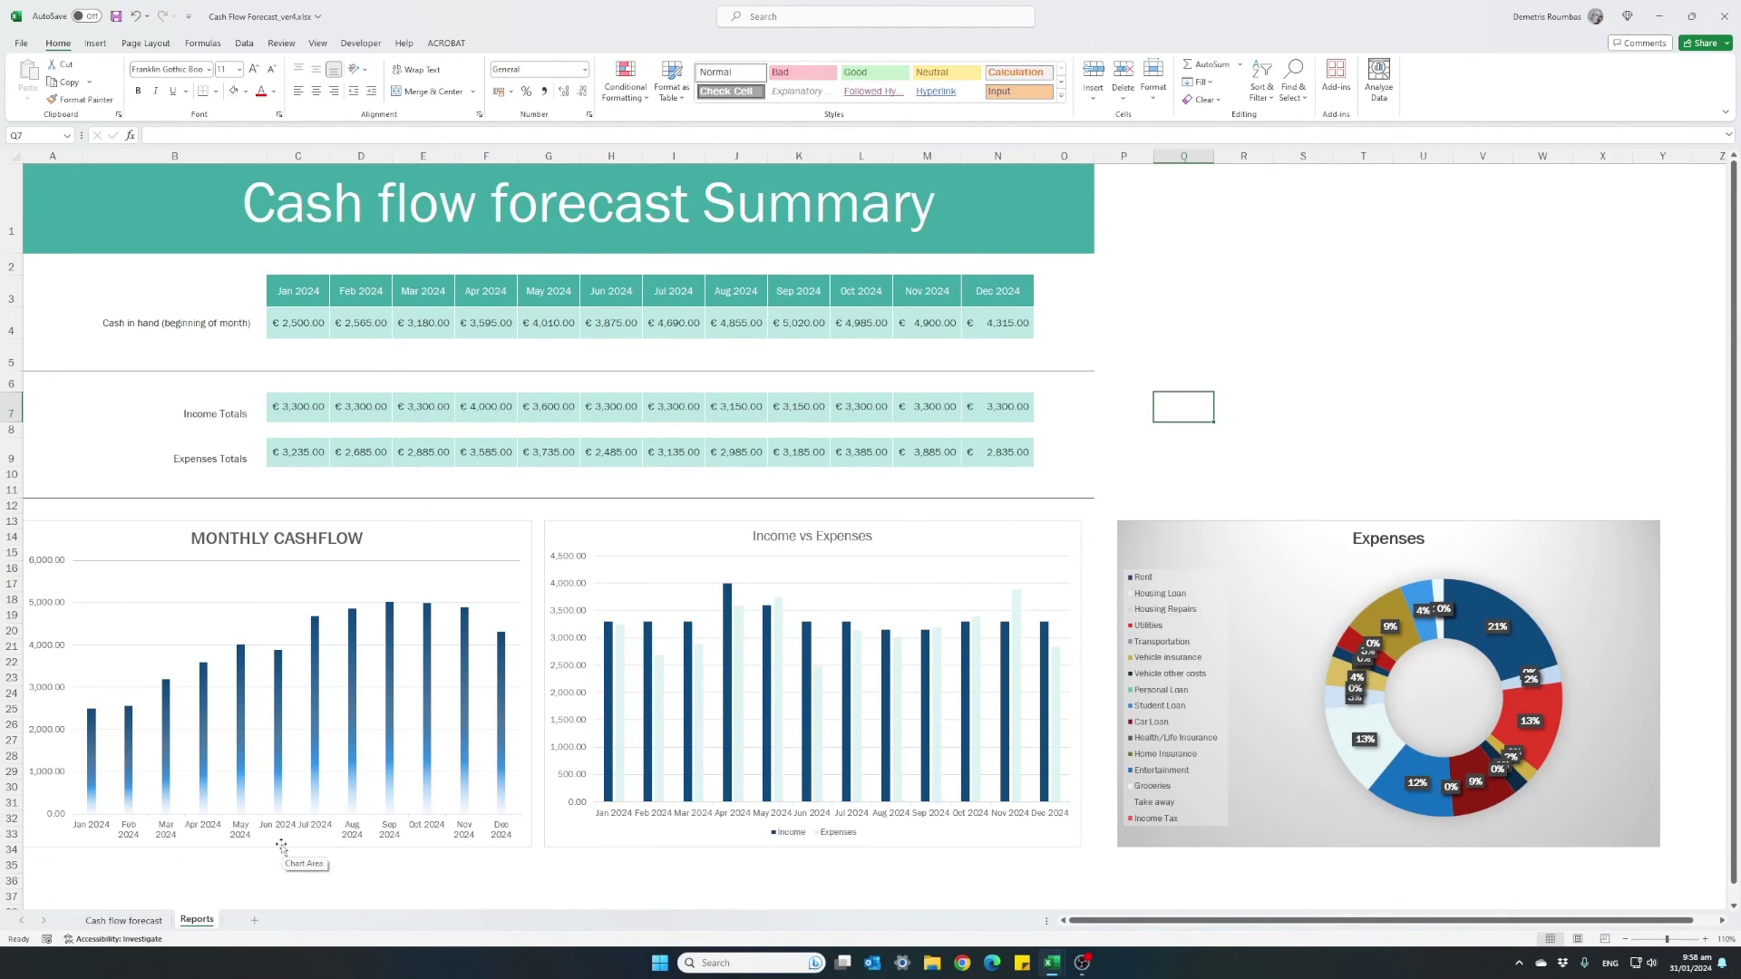
pyautogui.click(146, 923)
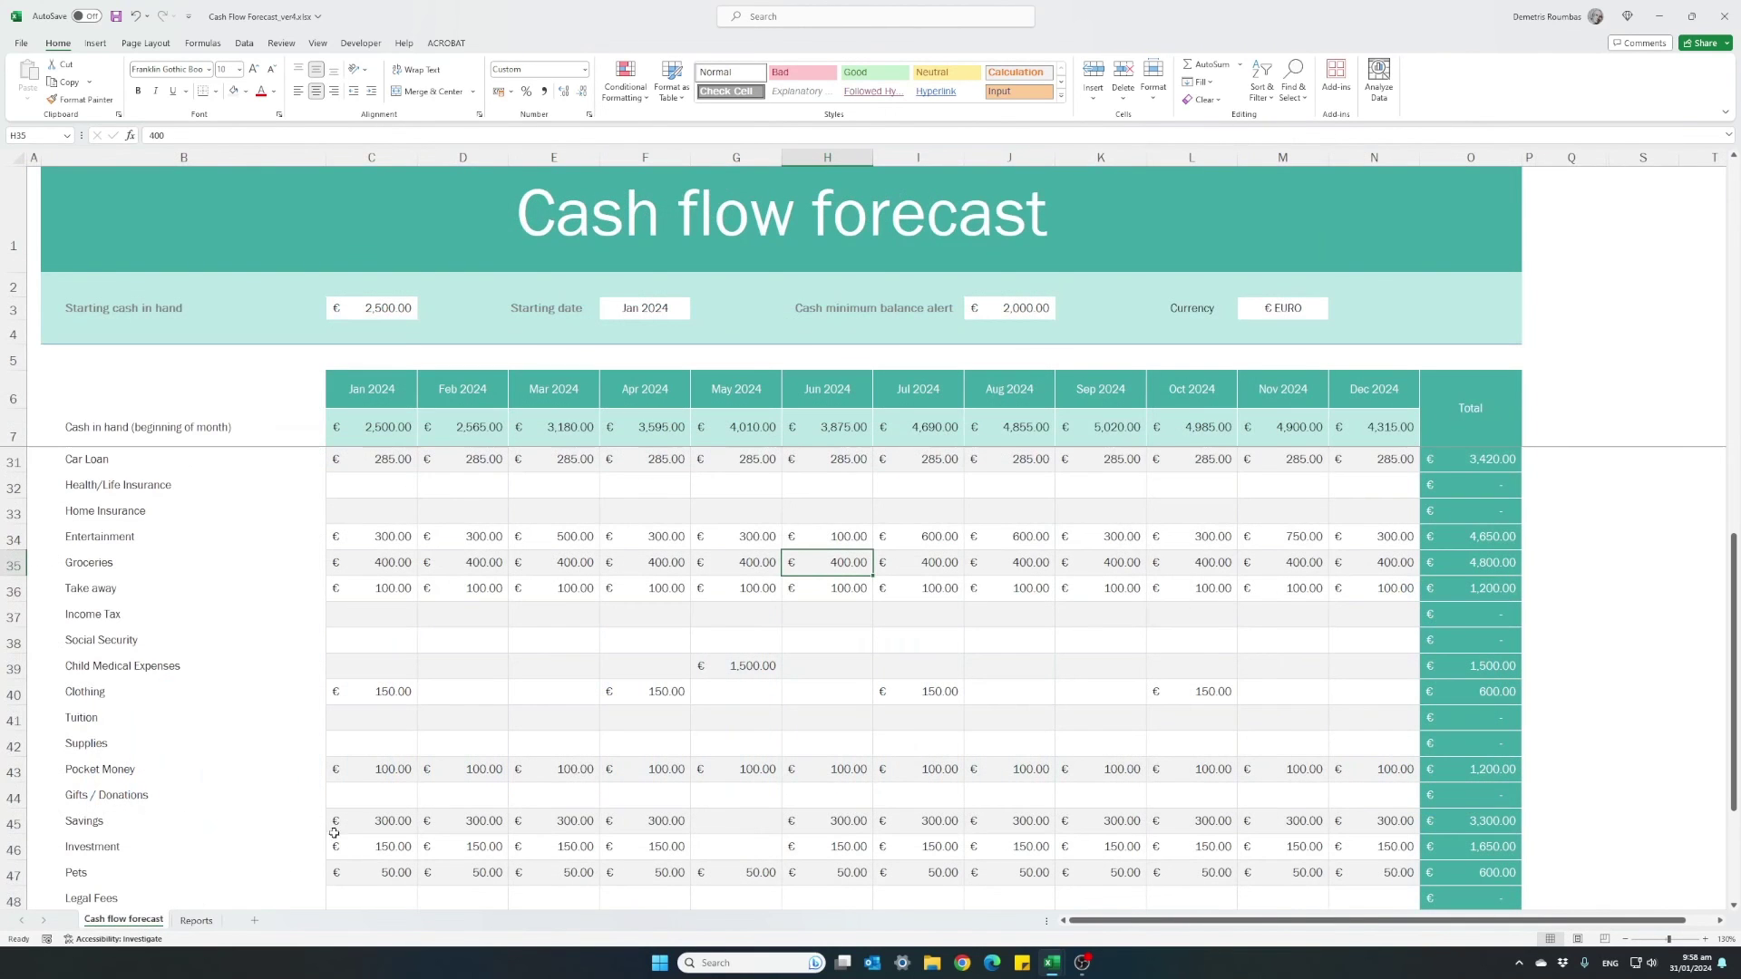
pyautogui.scroll(8, 544, 671)
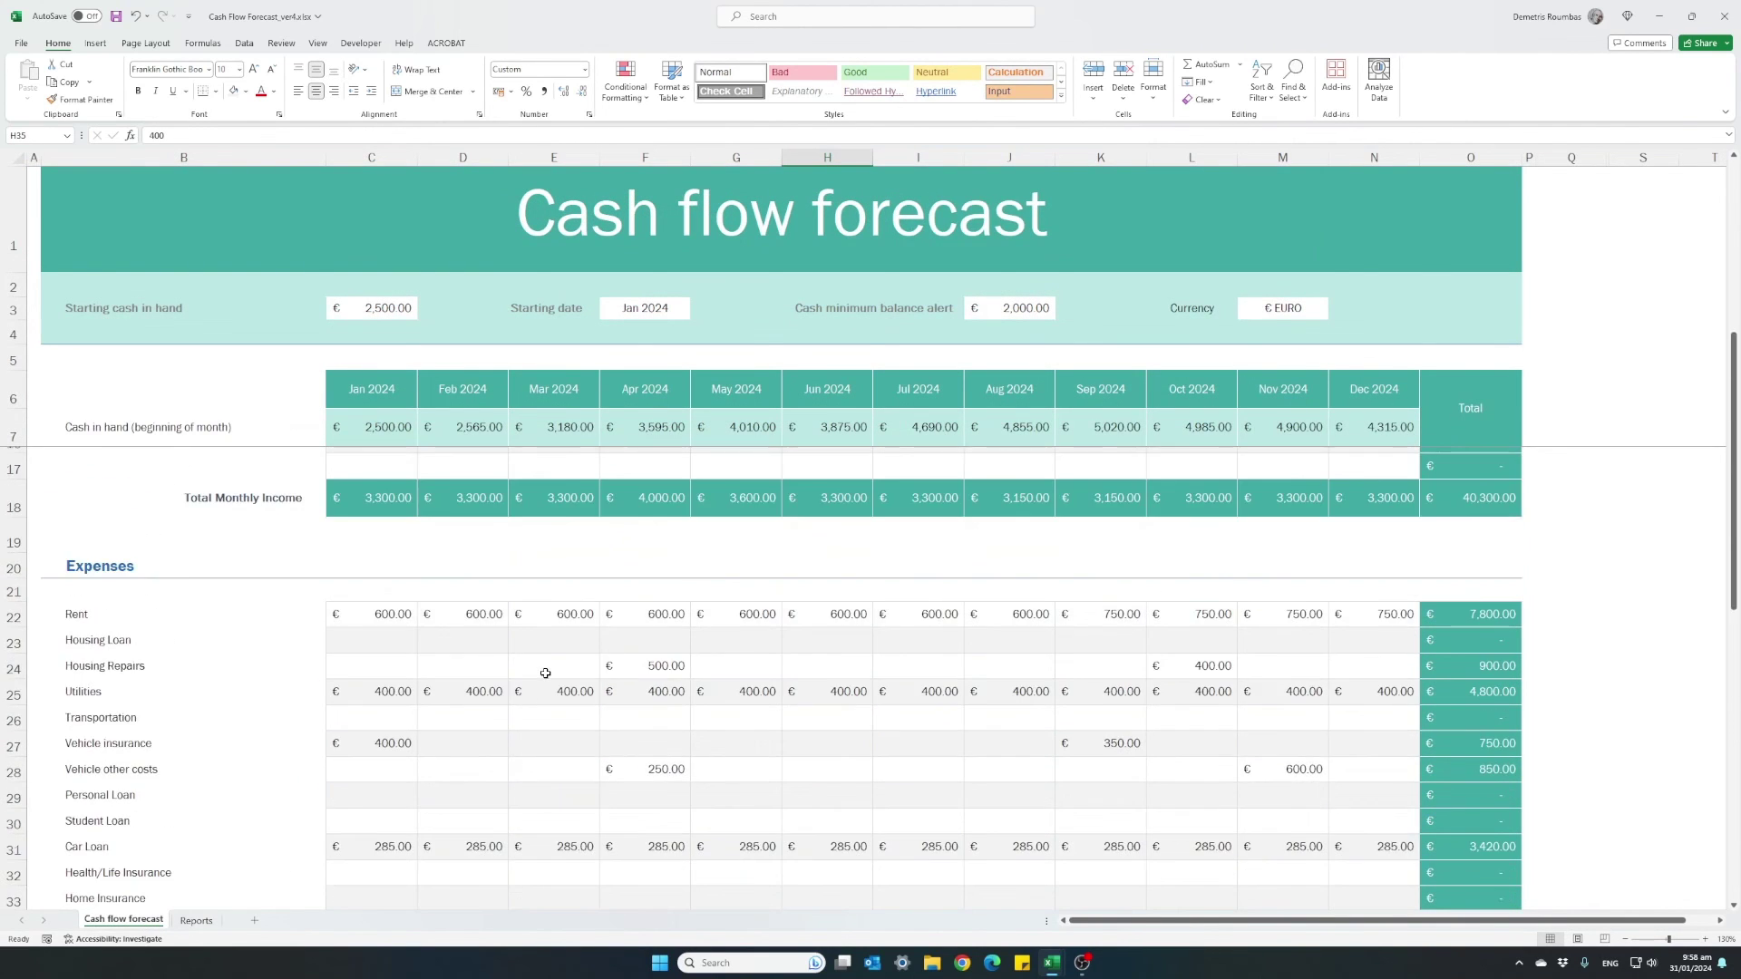